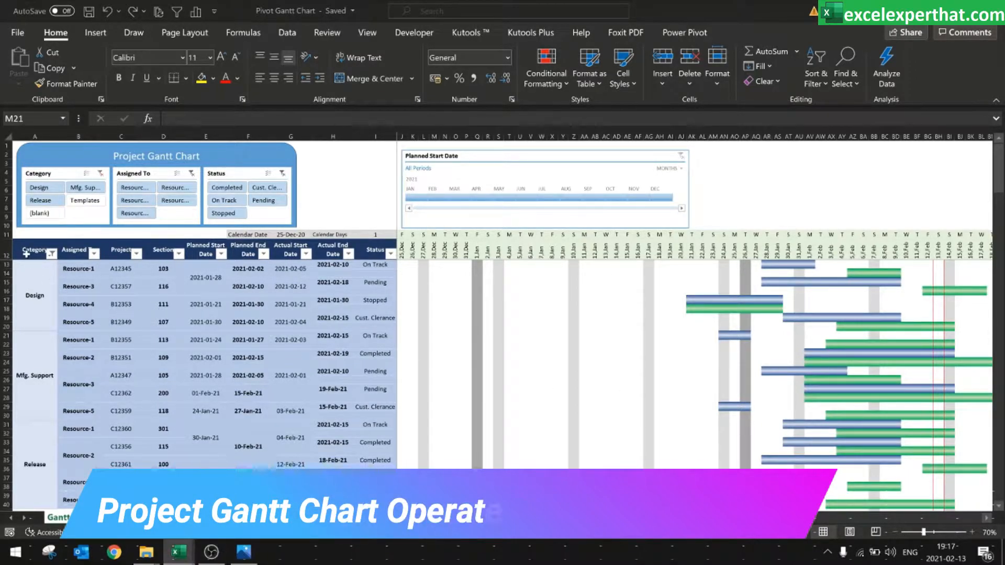
Examine the finished pivot-driven Gantt chart with its planned and actual bars across the date timeline
{"action": "left_click", "coordinate": [55, 258]}
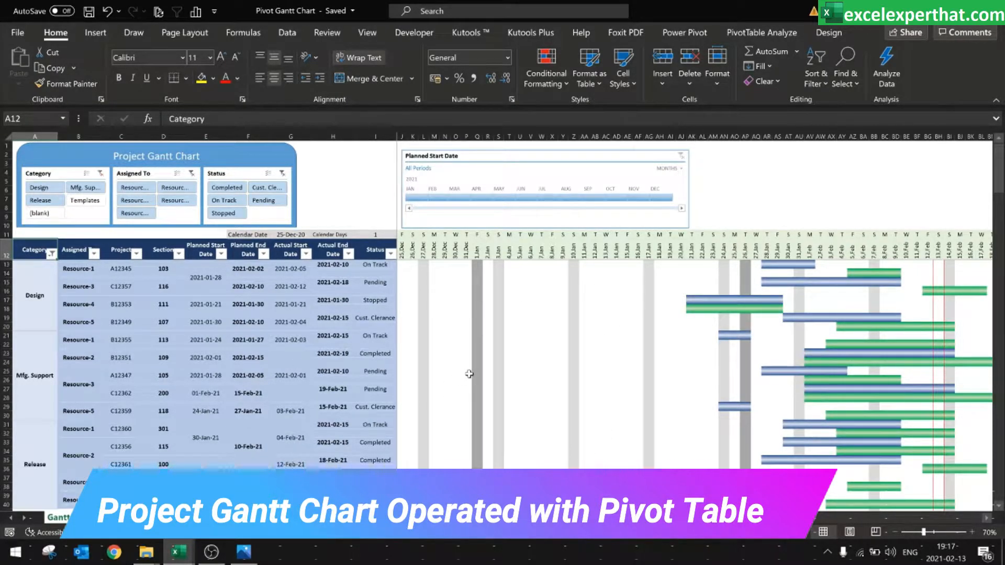
{"action": "scroll", "coordinate": [469, 373], "scroll_direction": "down", "scroll_amount": 1}
{"action": "scroll", "coordinate": [470, 374], "scroll_direction": "up", "scroll_amount": 1}
{"action": "scroll", "coordinate": [681, 366], "scroll_direction": "right", "scroll_amount": 5}
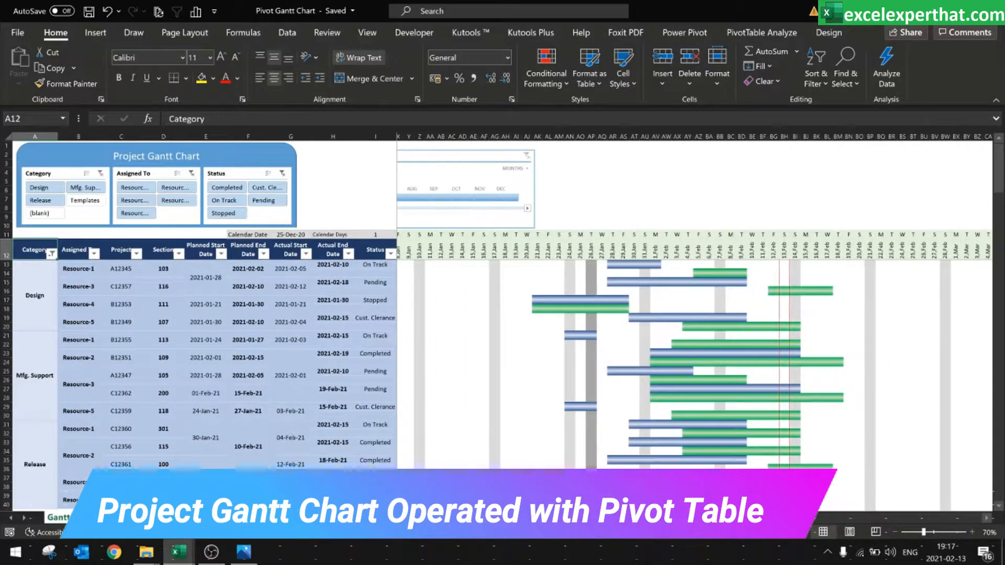
{"action": "left_click", "coordinate": [445, 318]}
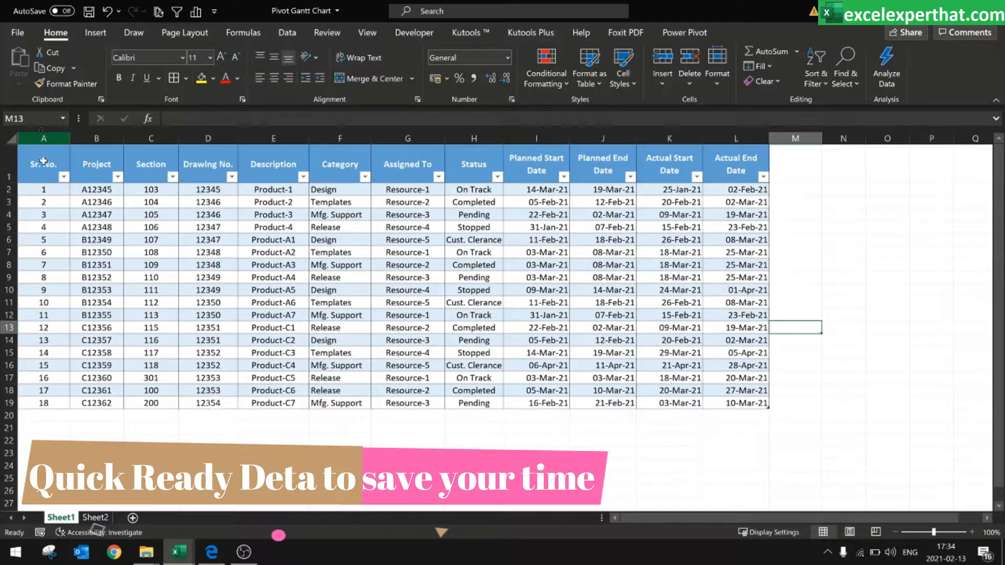
Review the source table's Sr. No., Project, Section, Drawing No. and Description columns and the first project's entries
{"action": "left_click", "coordinate": [46, 165]}
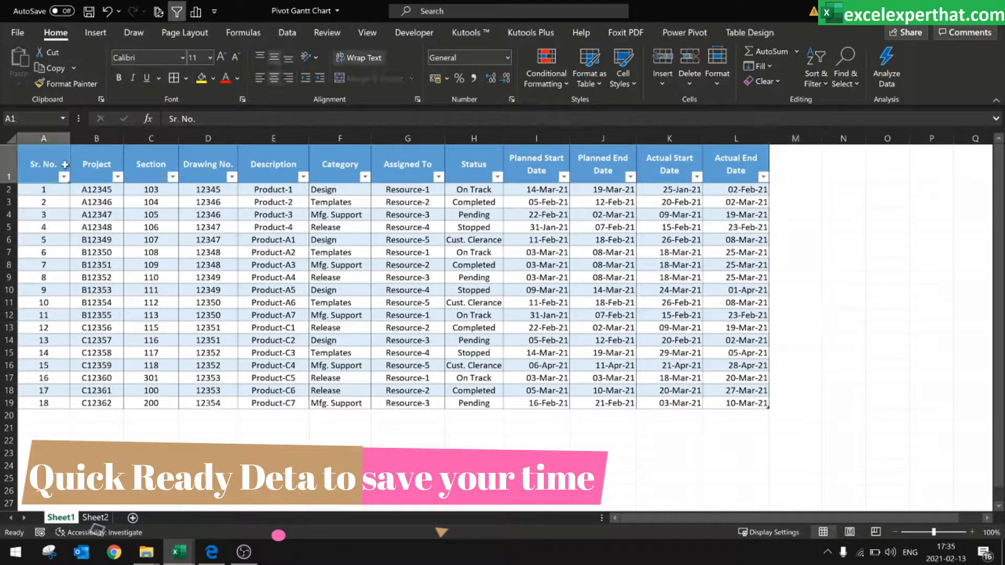
{"action": "left_click", "coordinate": [89, 164]}
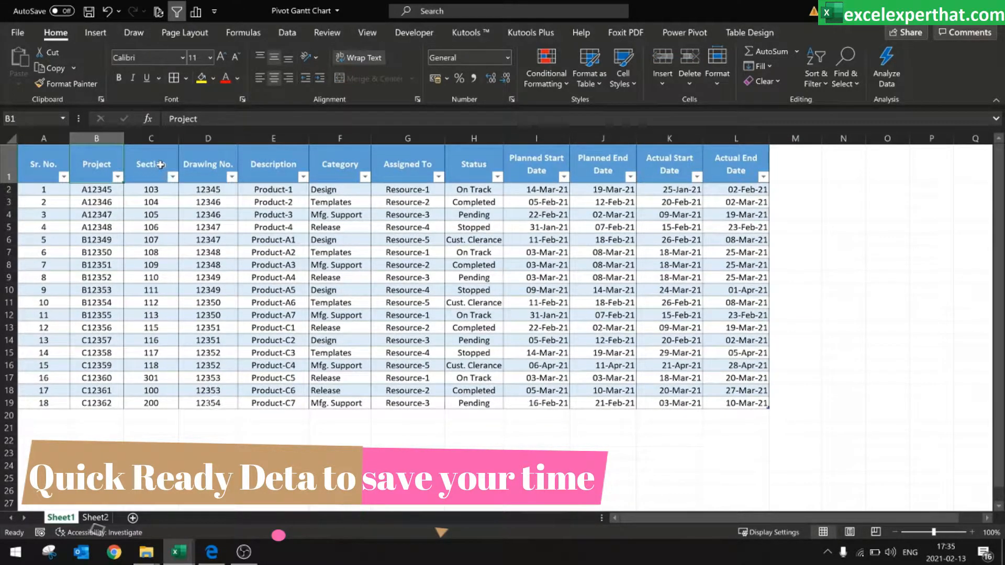
{"action": "left_click", "coordinate": [160, 164]}
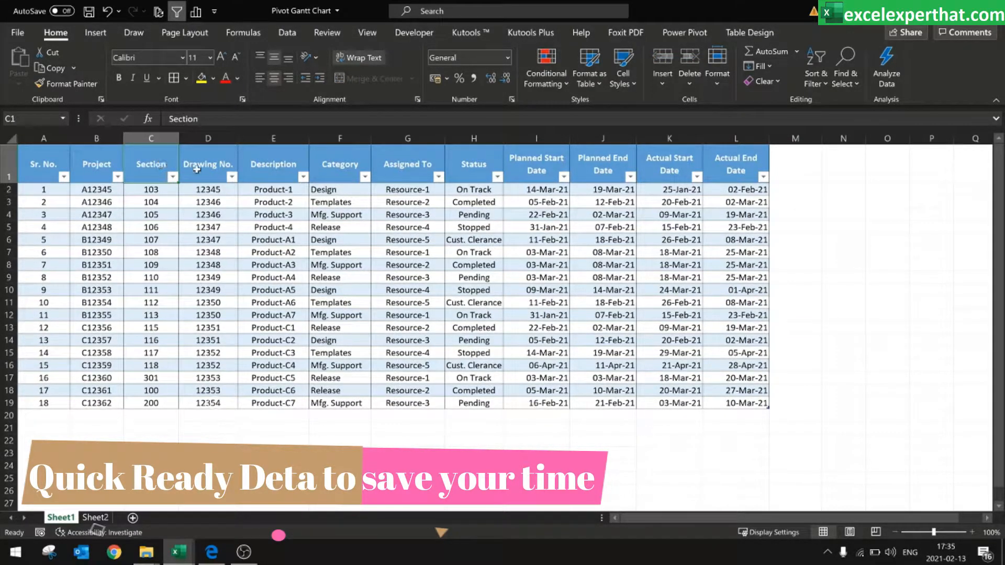
{"action": "left_click", "coordinate": [204, 178]}
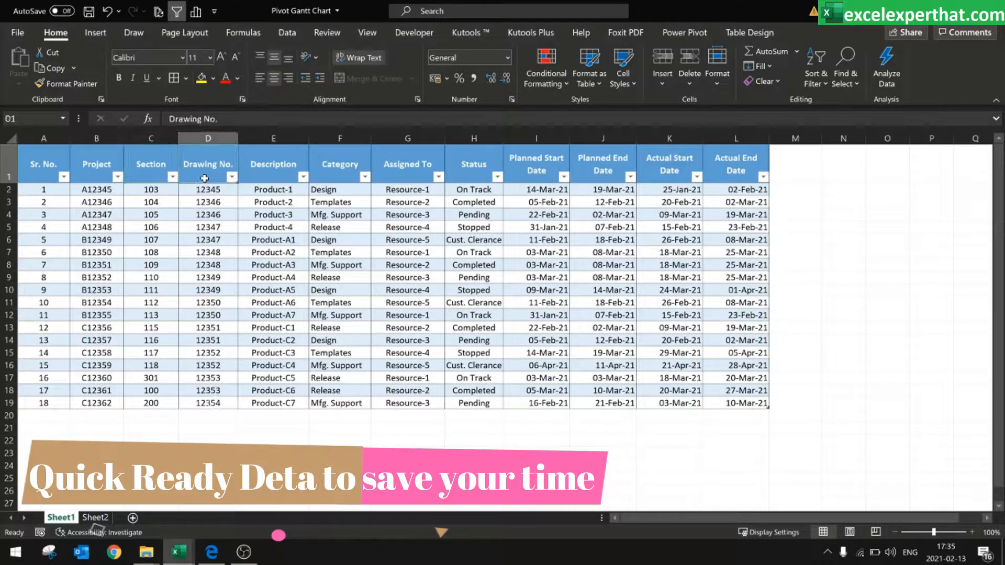
{"action": "left_click", "coordinate": [263, 174]}
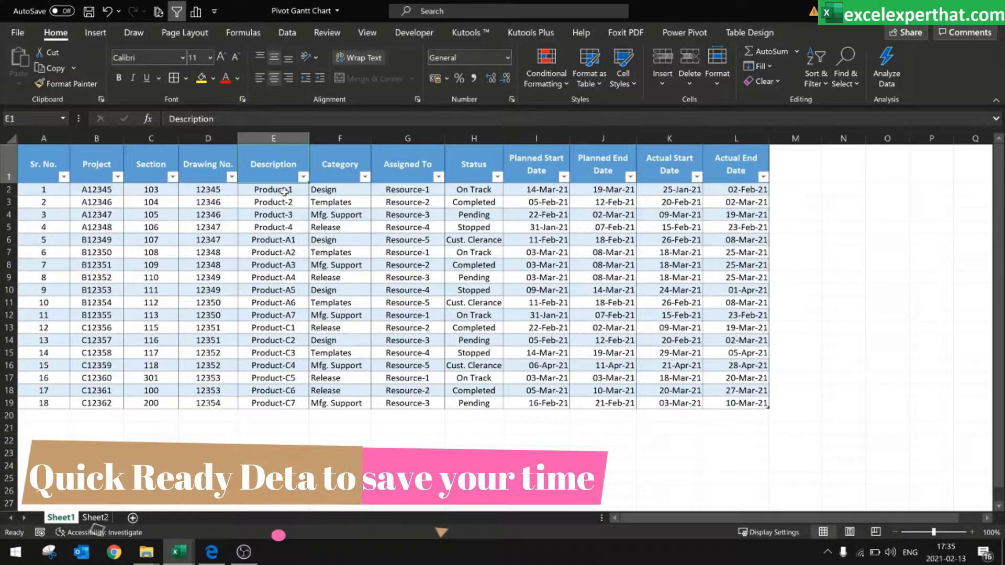
{"action": "left_click", "coordinate": [284, 191]}
{"action": "left_click_drag", "start_coordinate": [102, 189], "coordinate": [261, 191]}
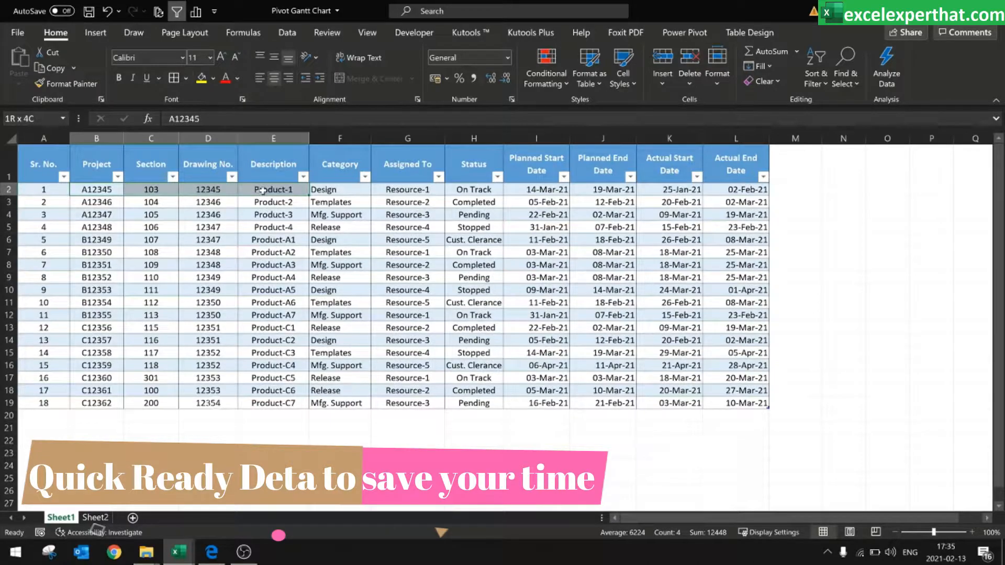
Centre-align the entries of the whole Category column horizontally
{"action": "left_click", "coordinate": [343, 170]}
{"action": "left_click", "coordinate": [340, 139]}
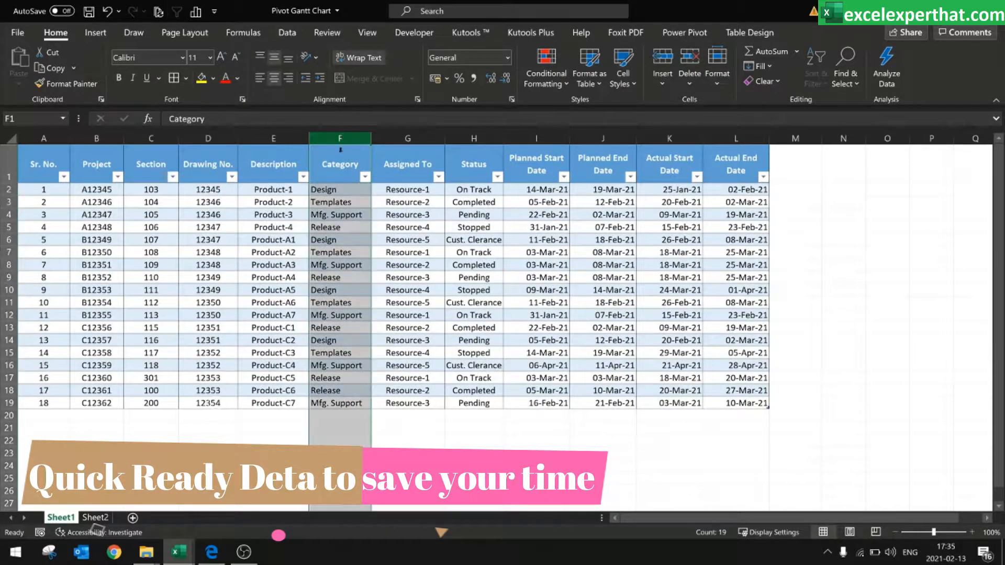
{"action": "left_click", "coordinate": [274, 78]}
{"action": "left_click", "coordinate": [274, 78]}
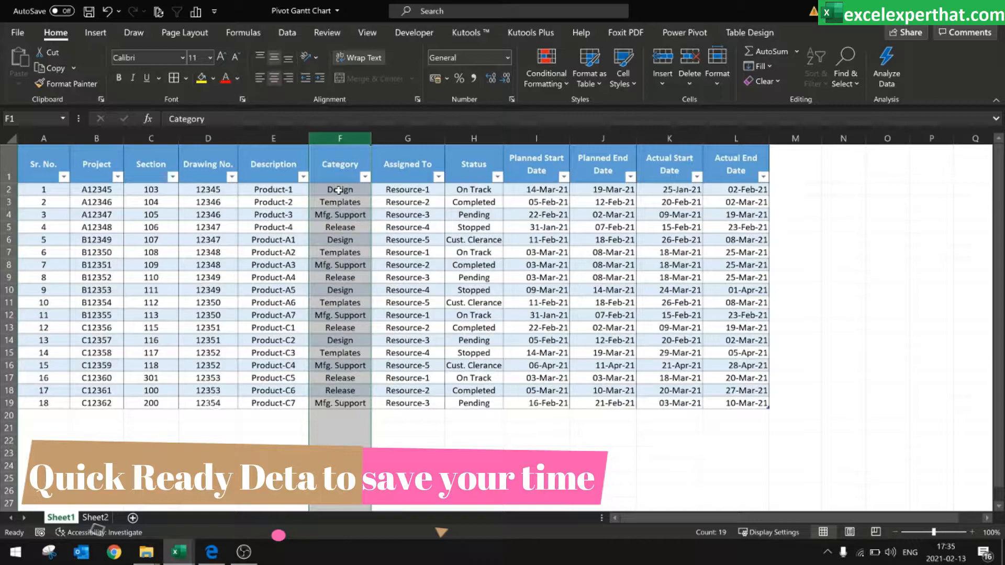
{"action": "left_click", "coordinate": [339, 190]}
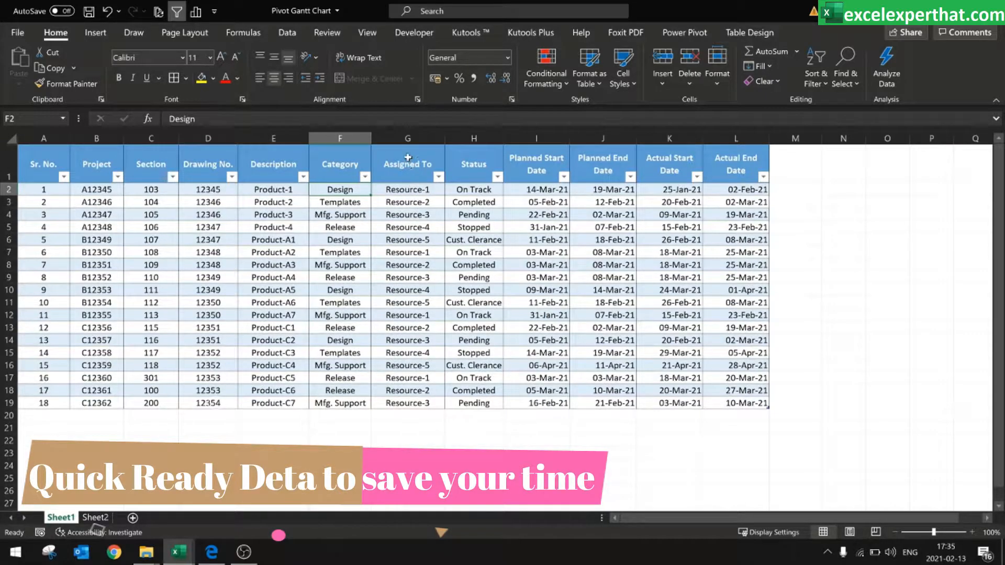
Review the Assigned To and Status columns, including the resource names and the different status options
{"action": "left_click", "coordinate": [408, 139]}
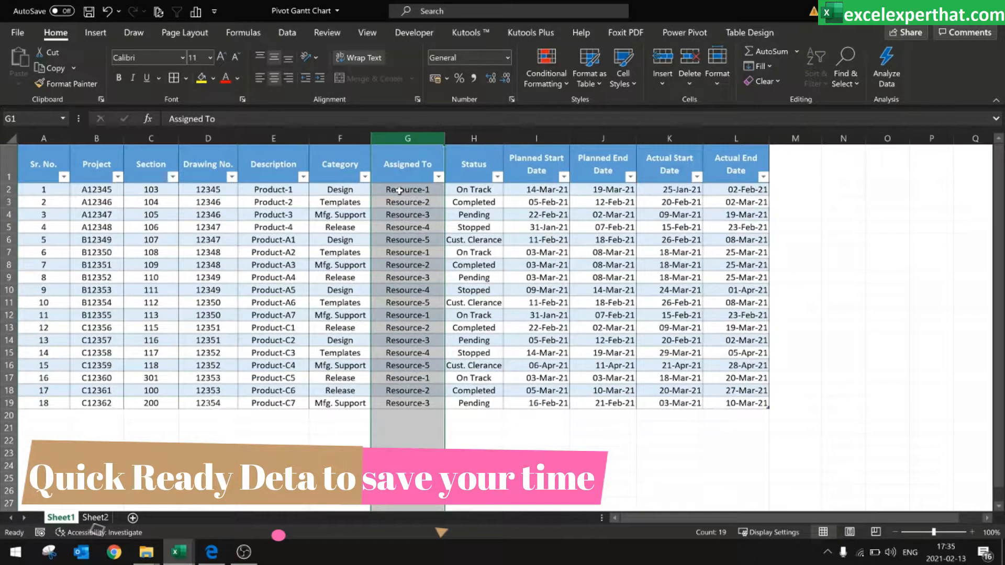
{"action": "left_click_drag", "start_coordinate": [400, 191], "coordinate": [400, 230]}
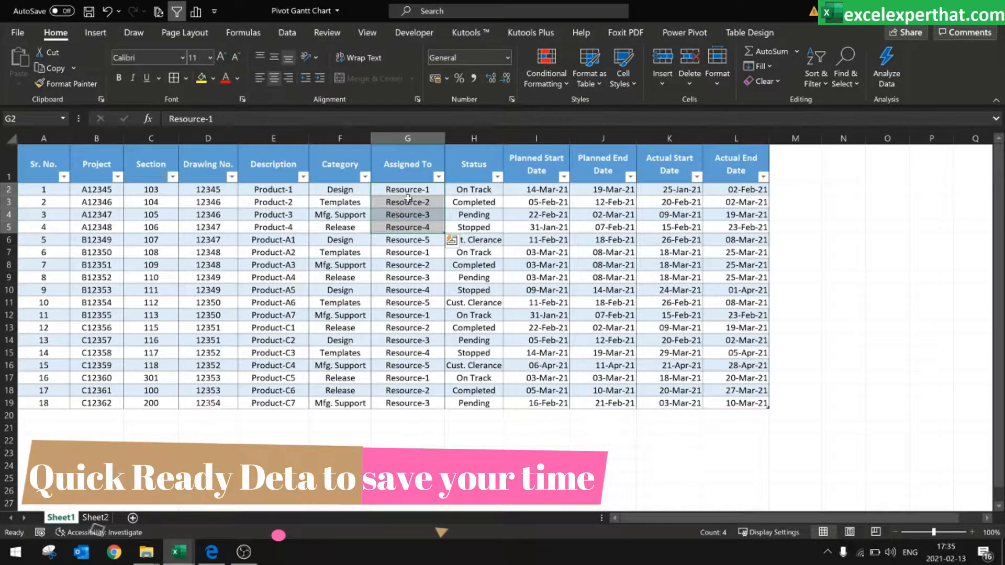
{"action": "left_click", "coordinate": [474, 138]}
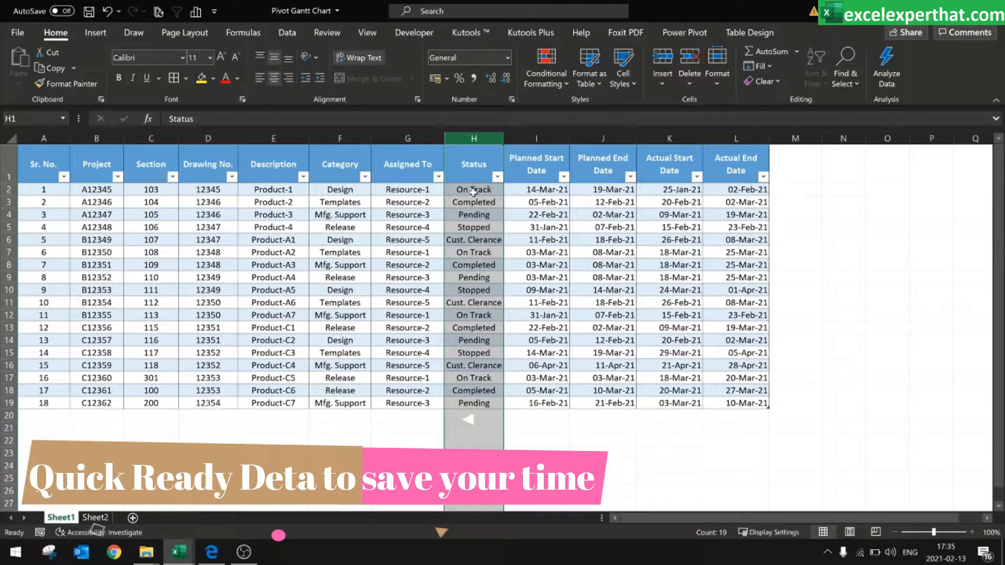
{"action": "left_click", "coordinate": [8, 190]}
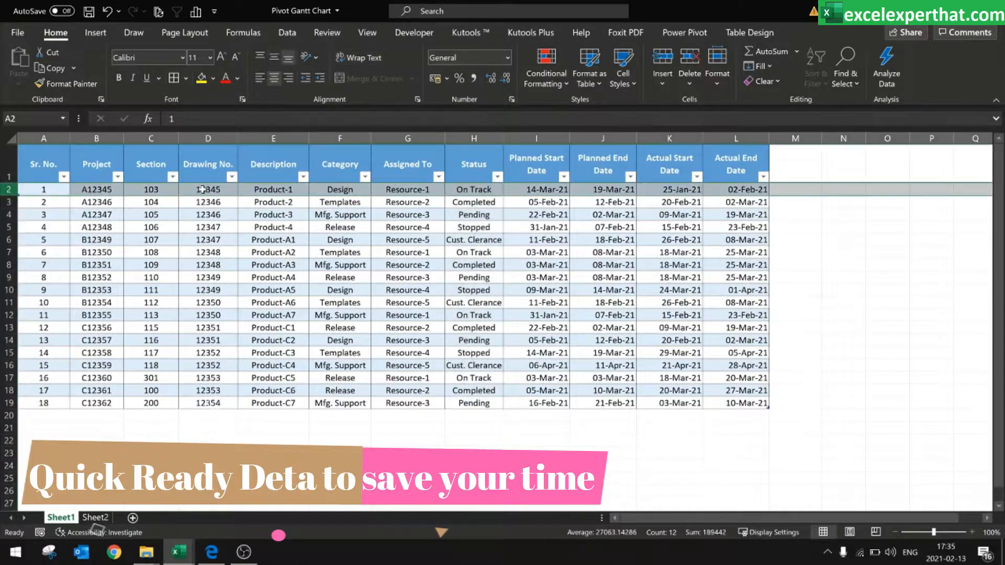
{"action": "left_click_drag", "start_coordinate": [100, 190], "coordinate": [354, 191]}
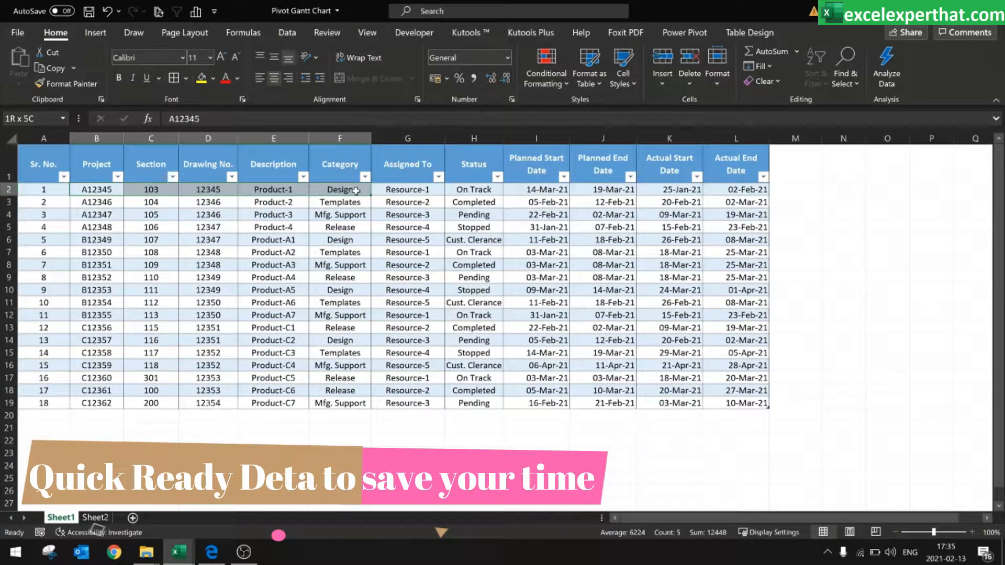
{"action": "left_click", "coordinate": [475, 200]}
{"action": "left_click", "coordinate": [477, 215]}
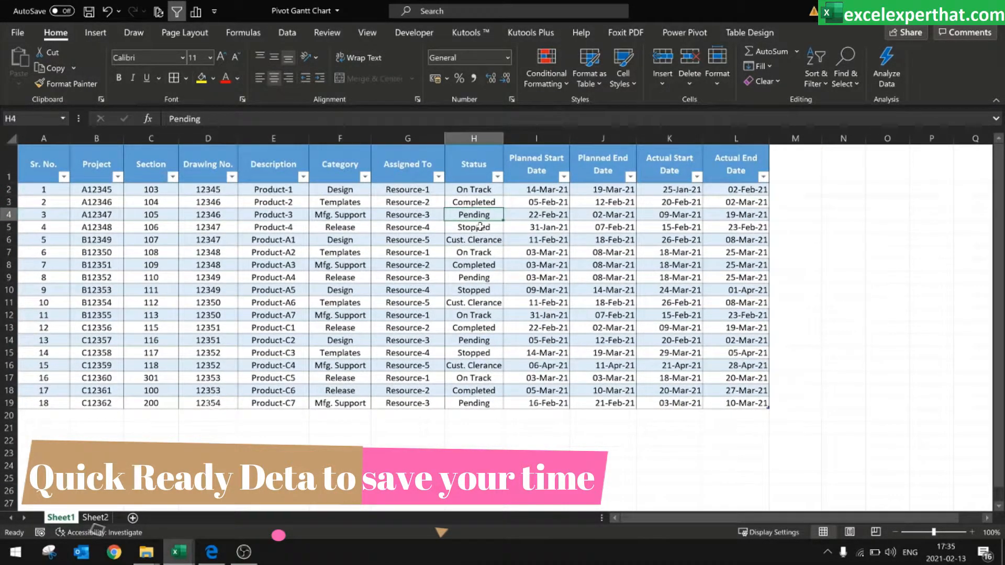
{"action": "left_click", "coordinate": [480, 226]}
{"action": "left_click", "coordinate": [480, 239]}
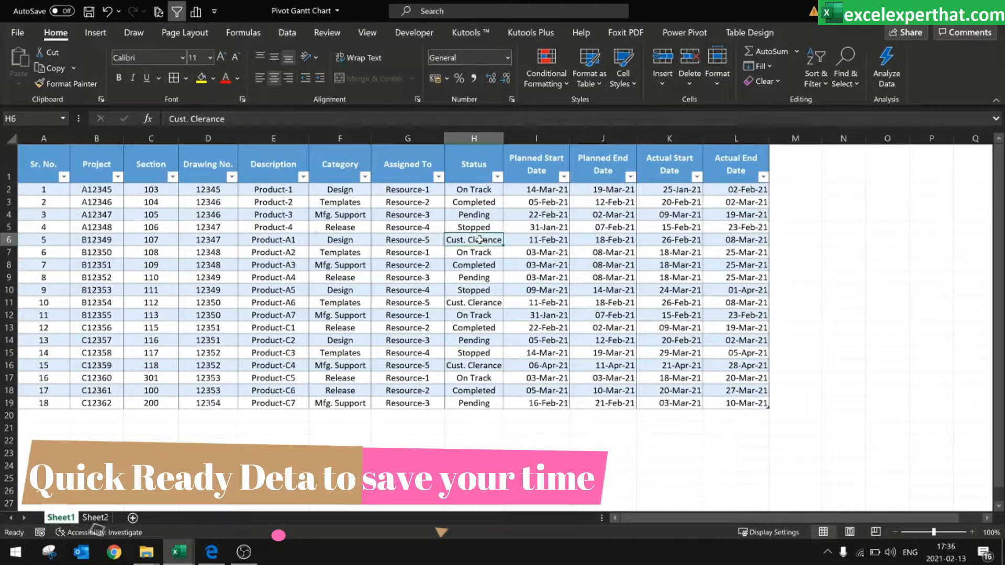
{"action": "left_click_drag", "start_coordinate": [482, 189], "coordinate": [483, 239]}
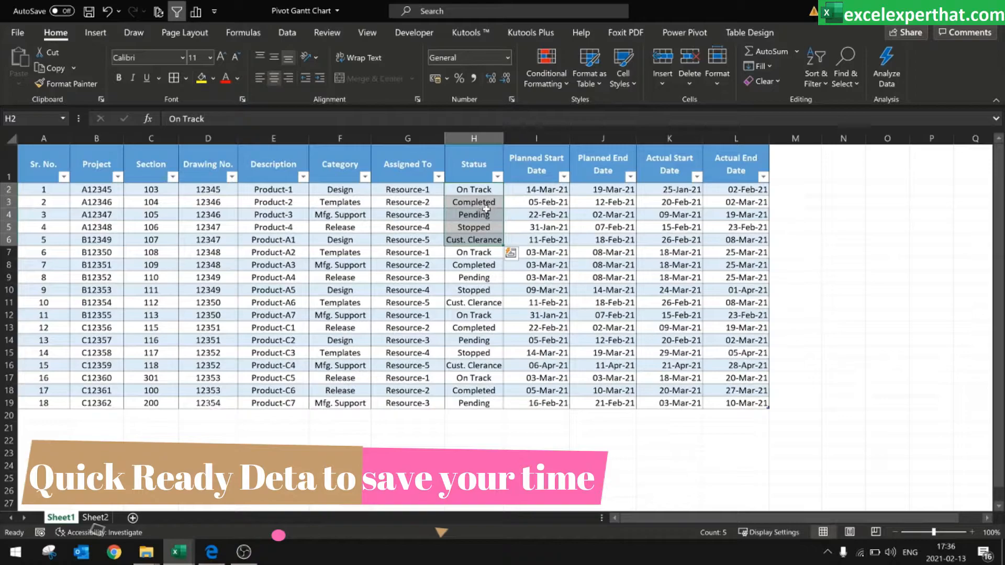
Review the planned and actual start and end date columns of the source table
{"action": "left_click_drag", "start_coordinate": [528, 160], "coordinate": [763, 403]}
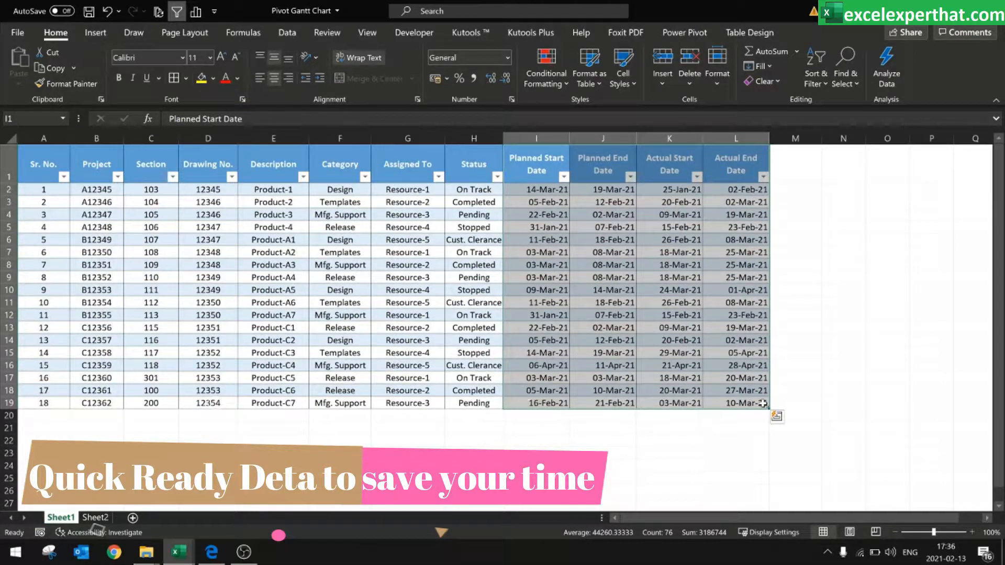
{"action": "left_click", "coordinate": [558, 169]}
{"action": "left_click", "coordinate": [596, 169]}
{"action": "left_click", "coordinate": [665, 176]}
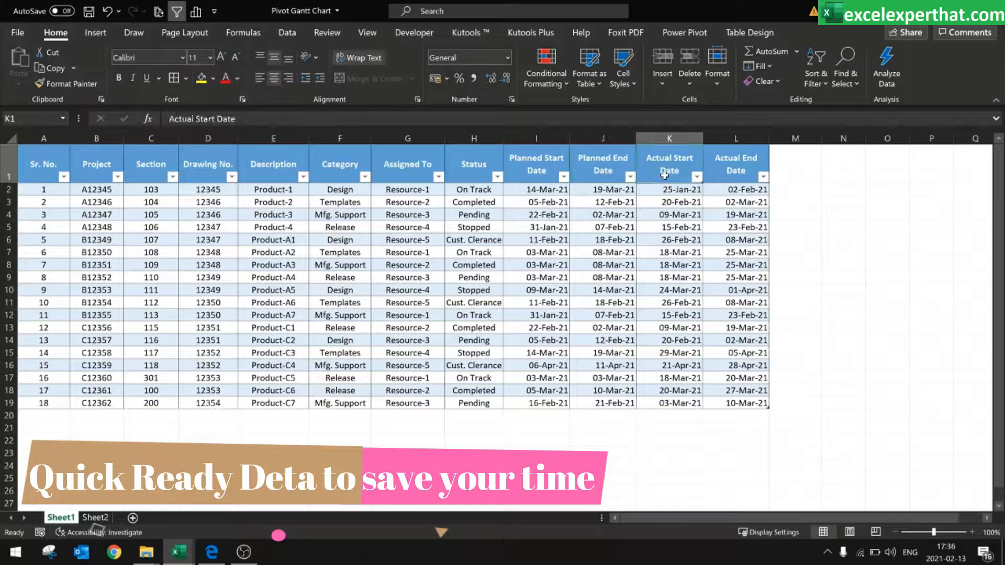
{"action": "left_click", "coordinate": [728, 174]}
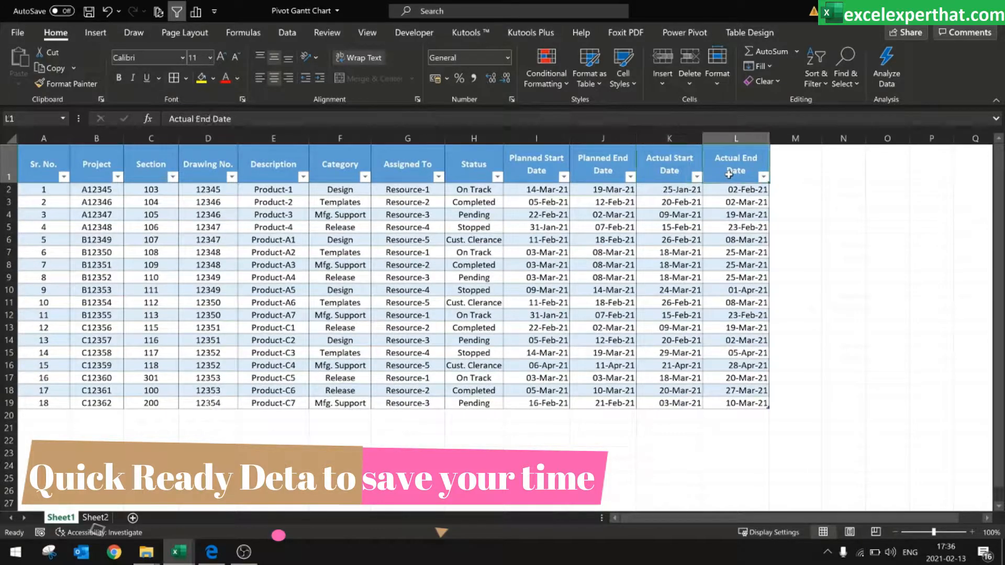
Select the filled data table, range A1:L19, as the source for inserting a pivot table
{"action": "left_click", "coordinate": [44, 172]}
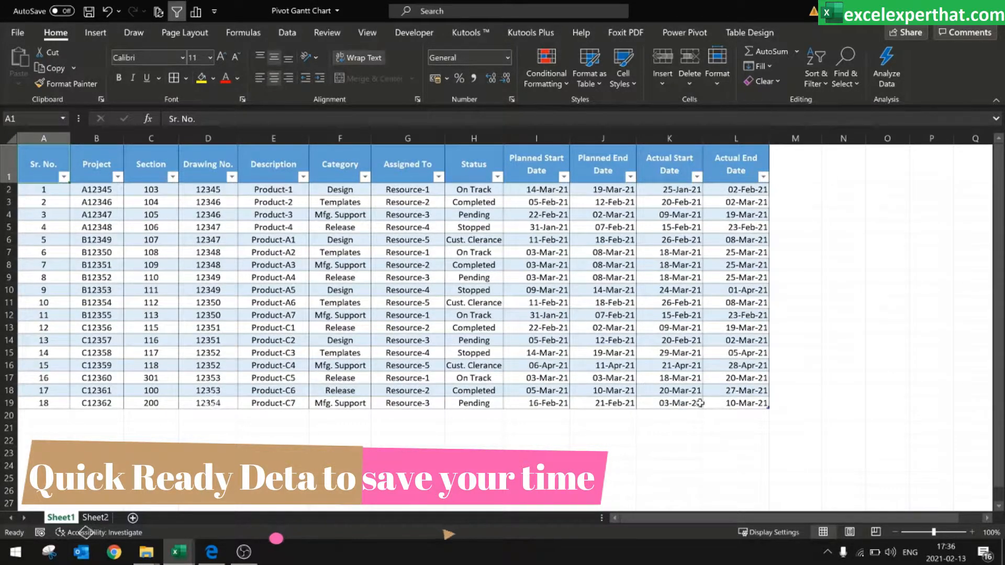
{"action": "key", "text": "ctrl+a"}
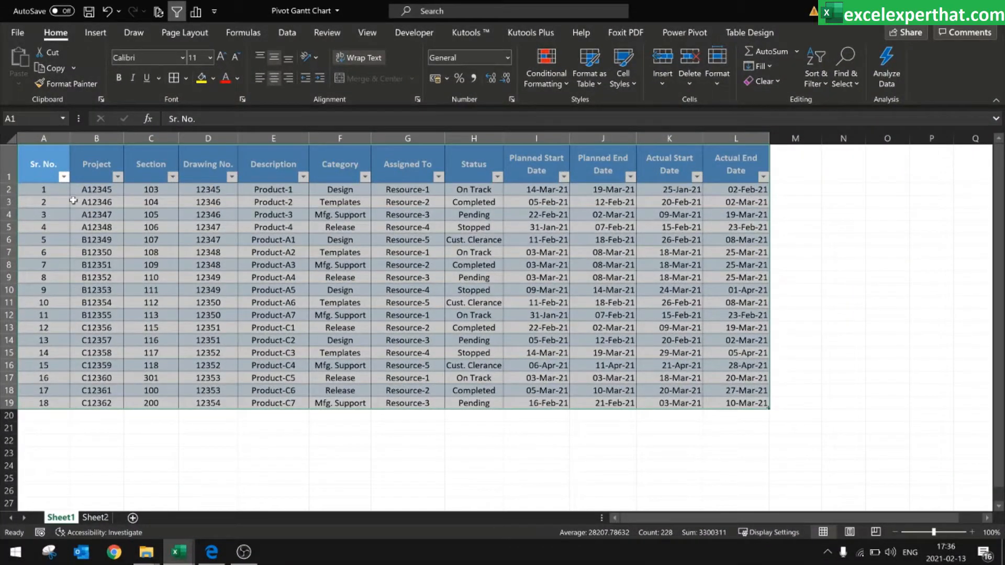
{"action": "left_click", "coordinate": [73, 200]}
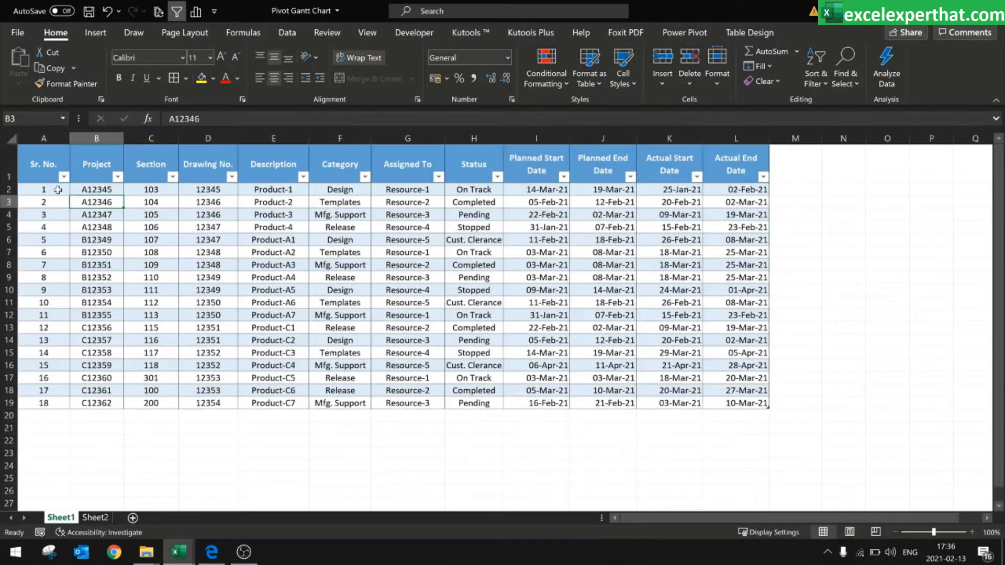
{"action": "left_click_drag", "start_coordinate": [44, 170], "coordinate": [750, 408]}
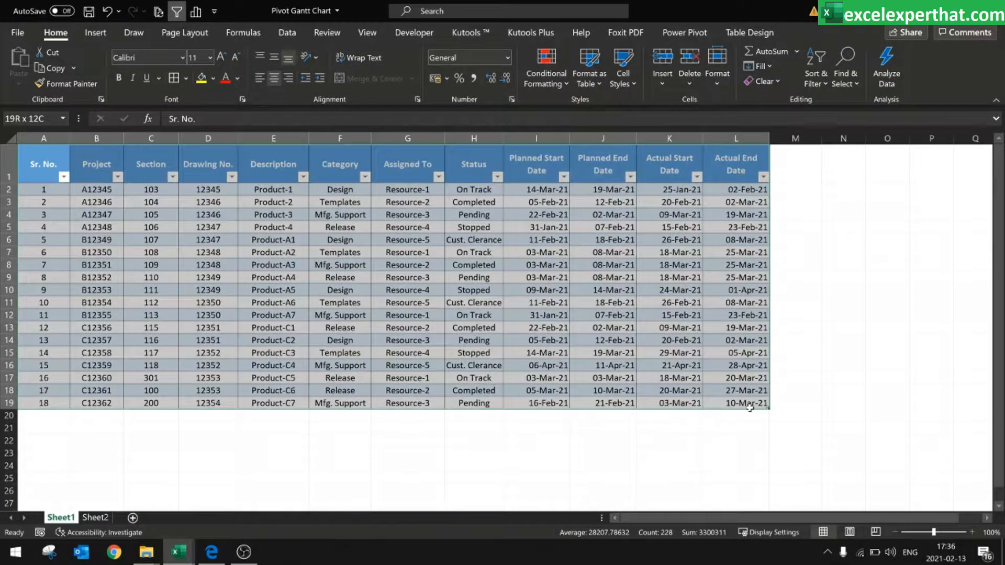
{"action": "left_click", "coordinate": [96, 32]}
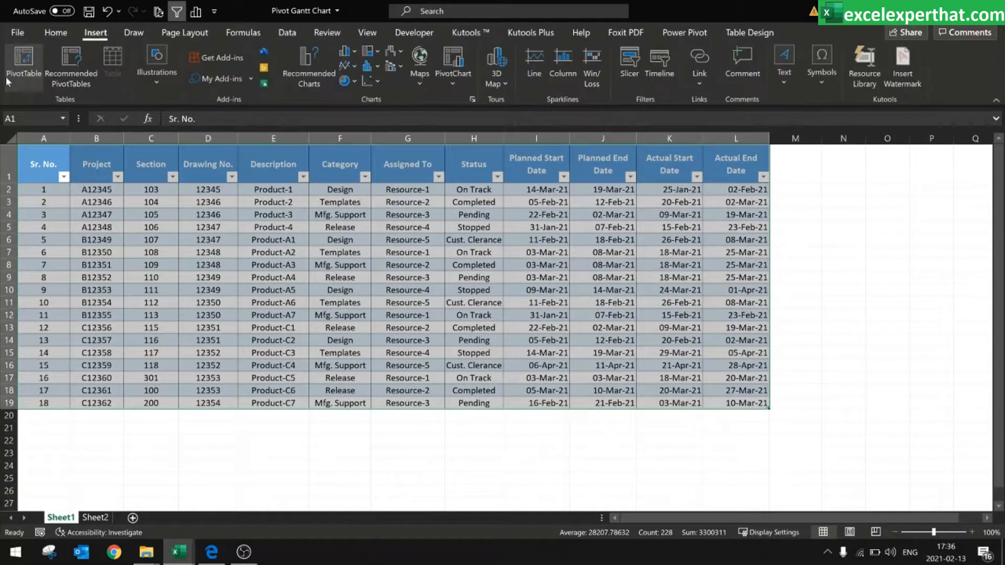
{"action": "left_click_drag", "start_coordinate": [44, 138], "coordinate": [749, 135]}
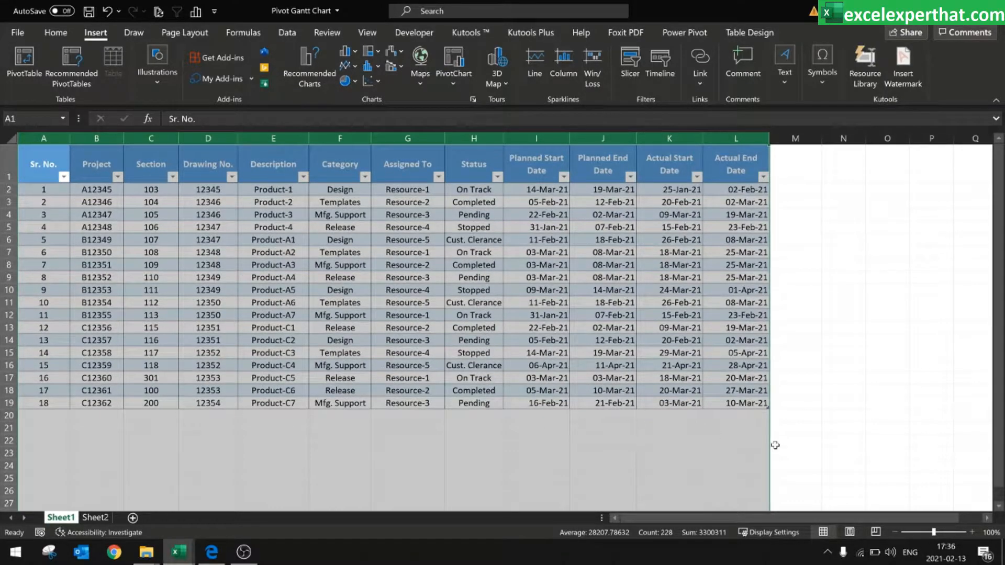
{"action": "left_click_drag", "start_coordinate": [736, 403], "coordinate": [31, 160]}
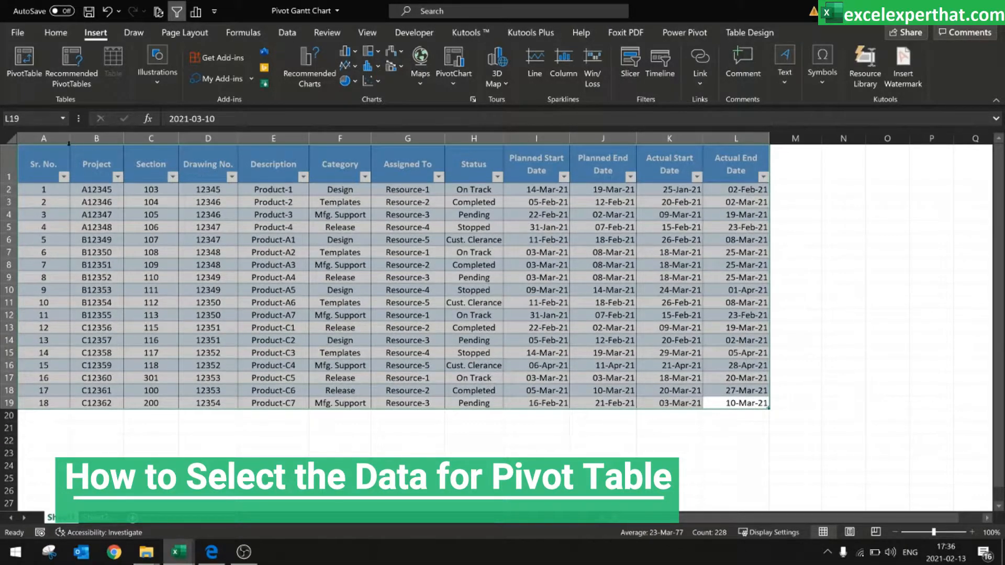
Examine the empty rows below the table and the existing Project, Section, Drawing No. and Description entries
{"action": "left_click", "coordinate": [7, 415]}
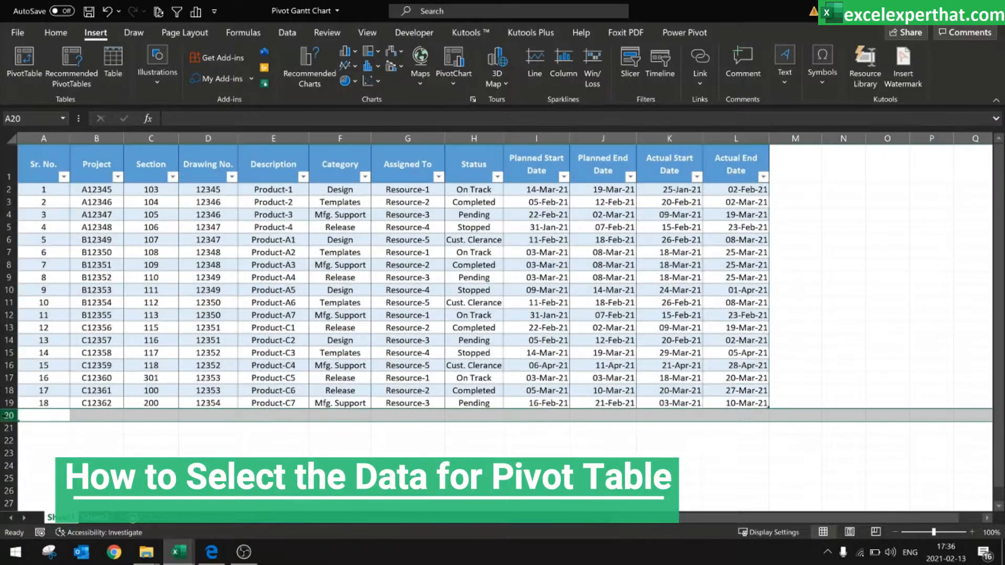
{"action": "left_click", "coordinate": [9, 428]}
{"action": "left_click", "coordinate": [9, 440]}
{"action": "left_click", "coordinate": [9, 453]}
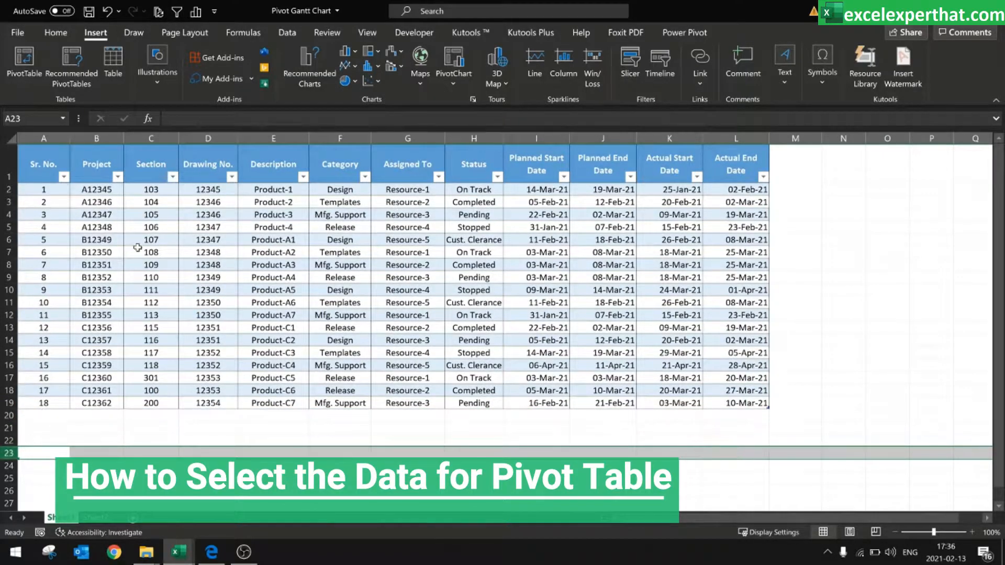
{"action": "left_click", "coordinate": [110, 189]}
{"action": "left_click_drag", "start_coordinate": [157, 189], "coordinate": [152, 215]}
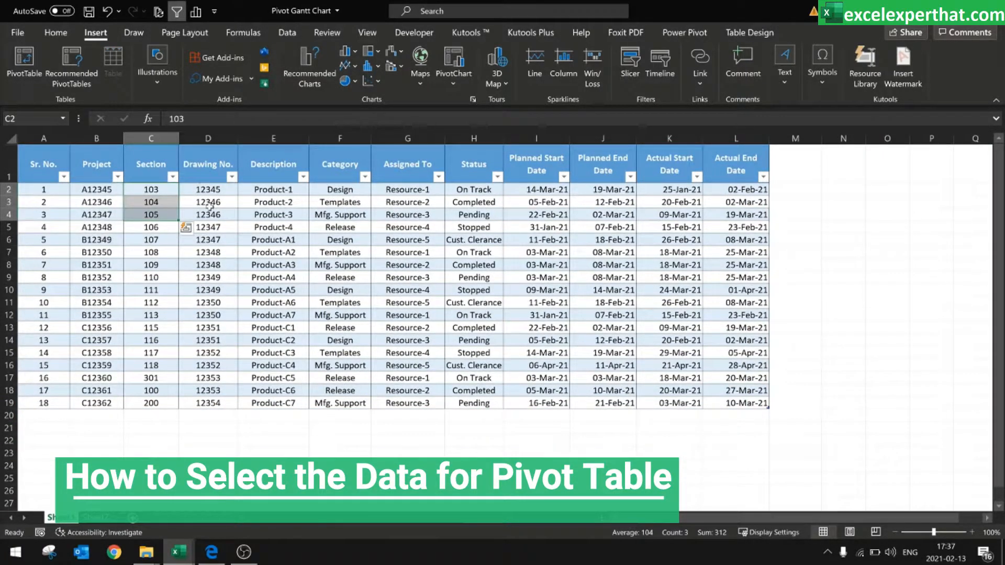
{"action": "left_click_drag", "start_coordinate": [209, 205], "coordinate": [210, 278]}
{"action": "left_click_drag", "start_coordinate": [274, 202], "coordinate": [274, 290]}
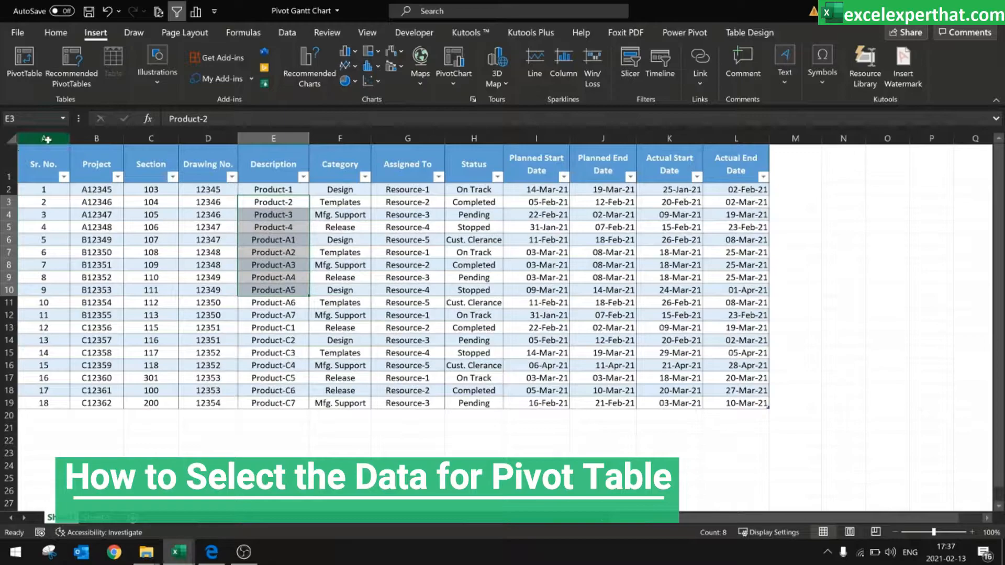
Insert a pivot table on a new worksheet using the entire columns A through L of Sheet1 as its source
{"action": "left_click_drag", "start_coordinate": [44, 138], "coordinate": [749, 138]}
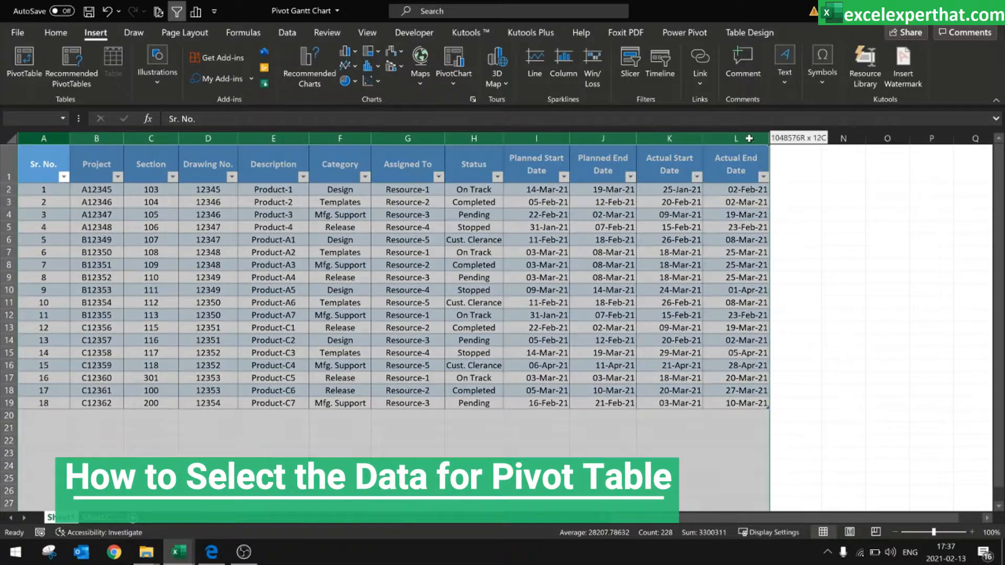
{"action": "left_click", "coordinate": [24, 65]}
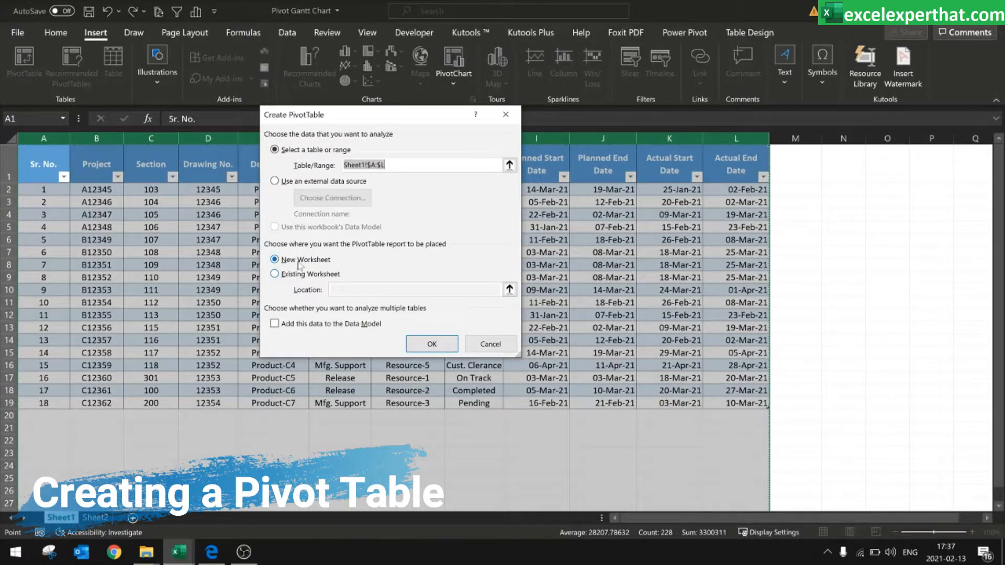
{"action": "left_click", "coordinate": [431, 345]}
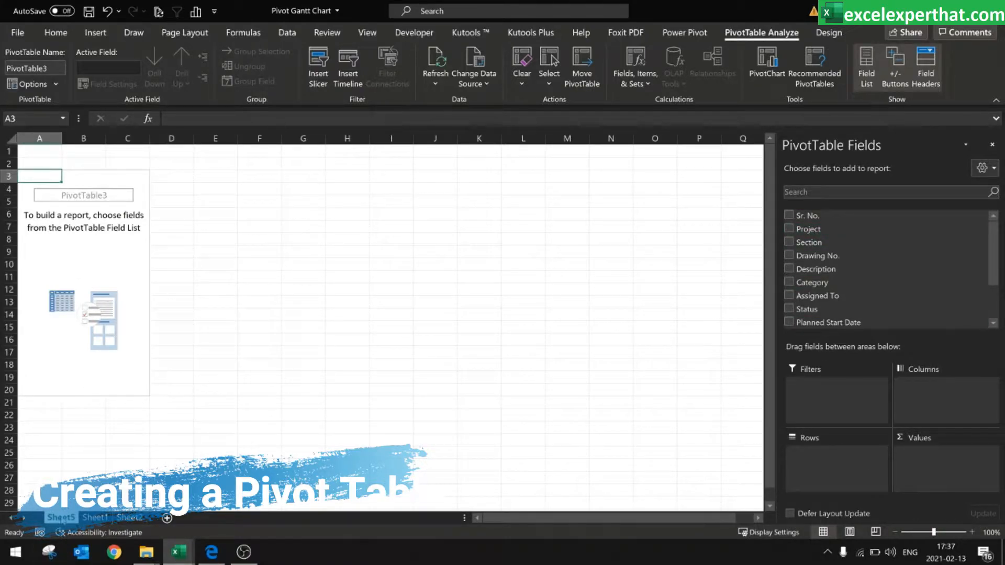
Rename the new pivot table worksheet as Gantt Chart
{"action": "right_click", "coordinate": [61, 518]}
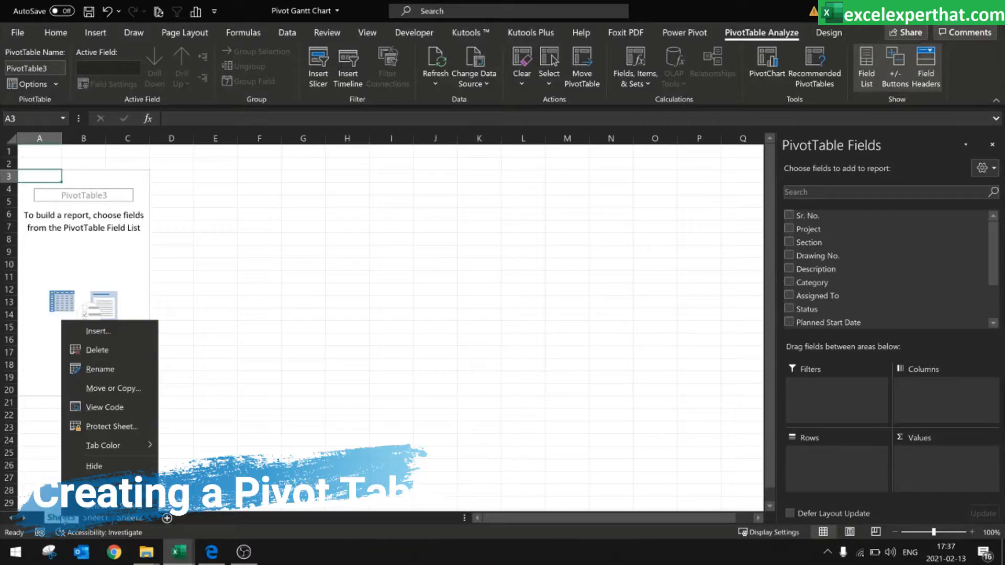
{"action": "left_click", "coordinate": [100, 372]}
{"action": "type", "text": "Gantt C"}
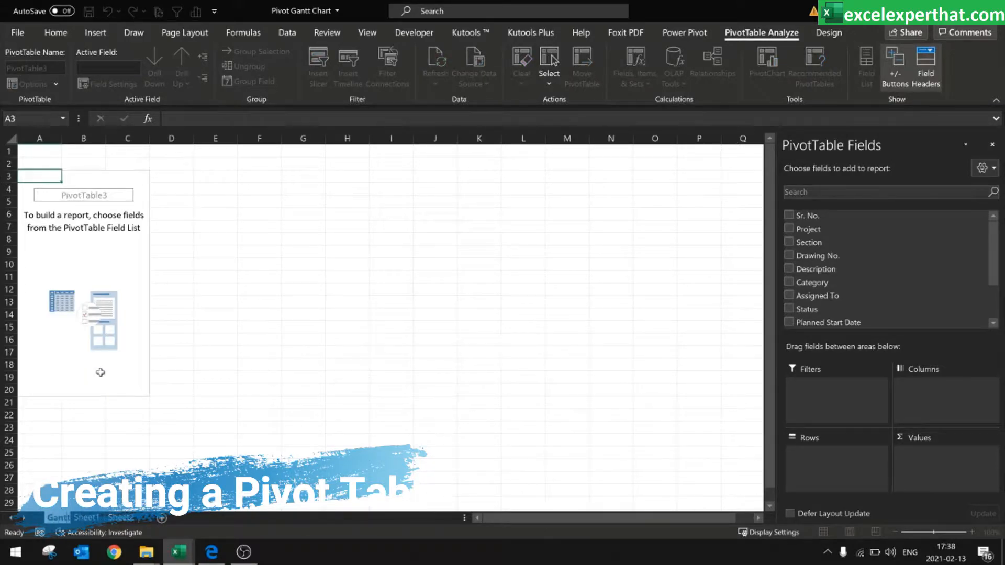
{"action": "type", "text": "hart"}
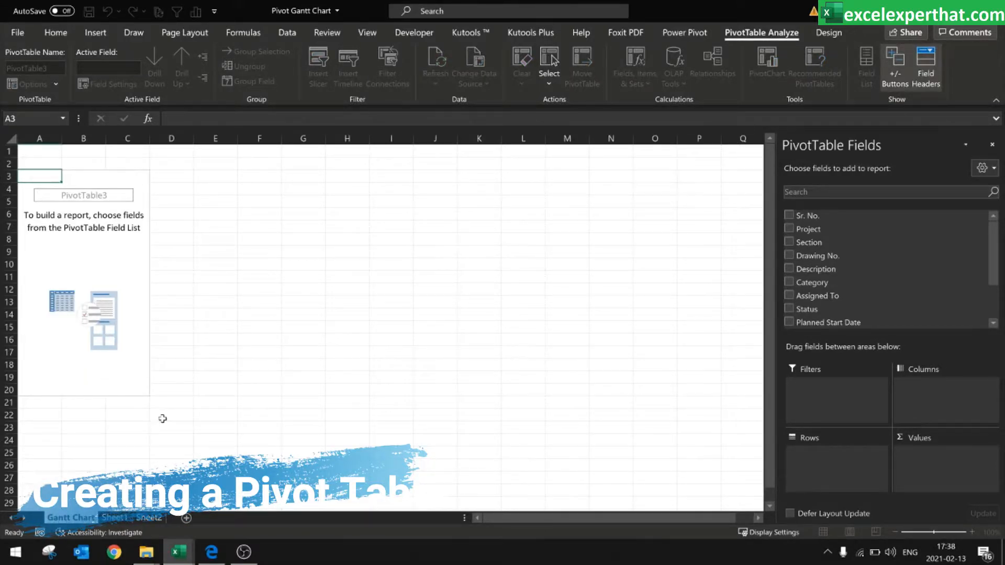
Rename the source table worksheet Sheet1 as Data
{"action": "left_click", "coordinate": [127, 518]}
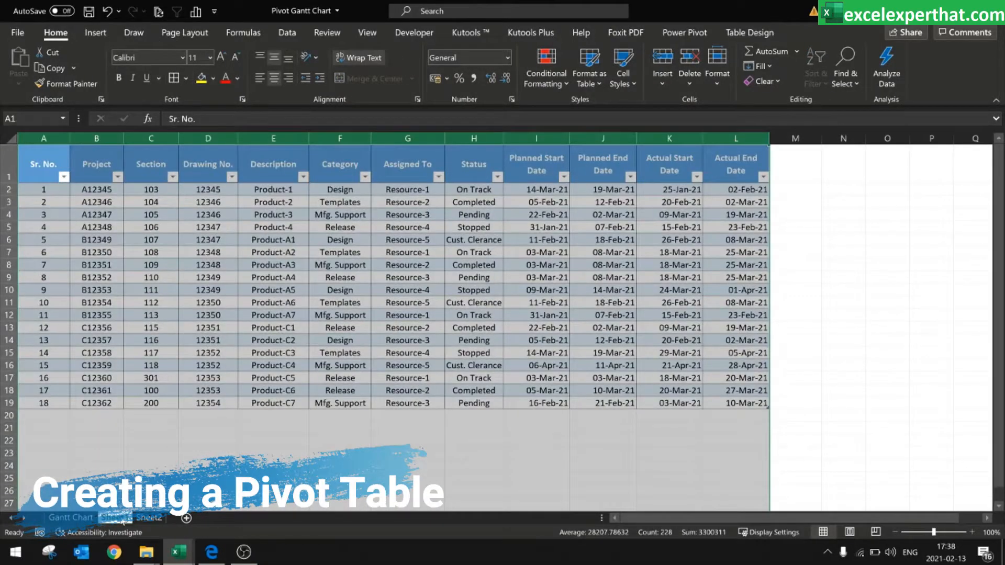
{"action": "right_click", "coordinate": [123, 520]}
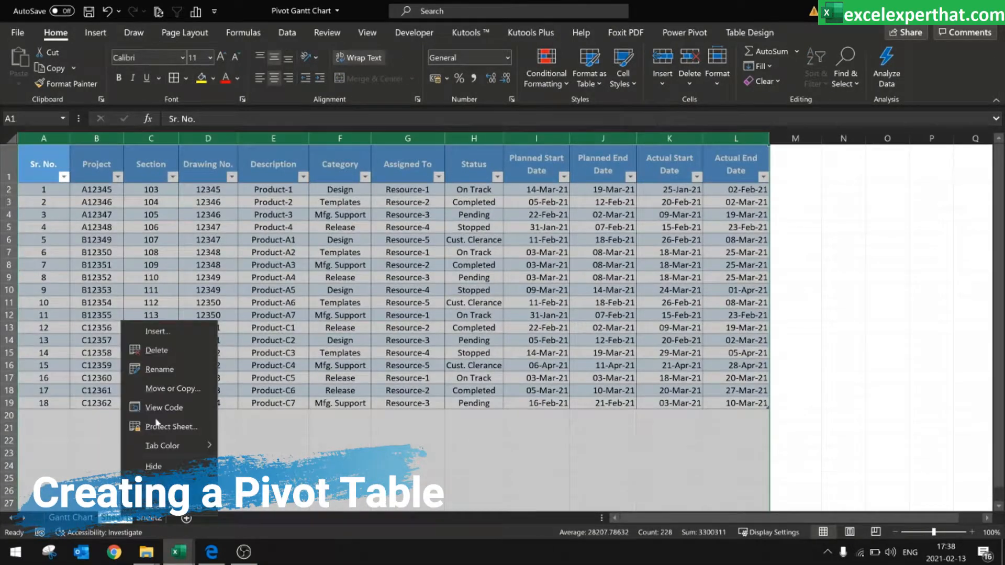
{"action": "left_click", "coordinate": [158, 370]}
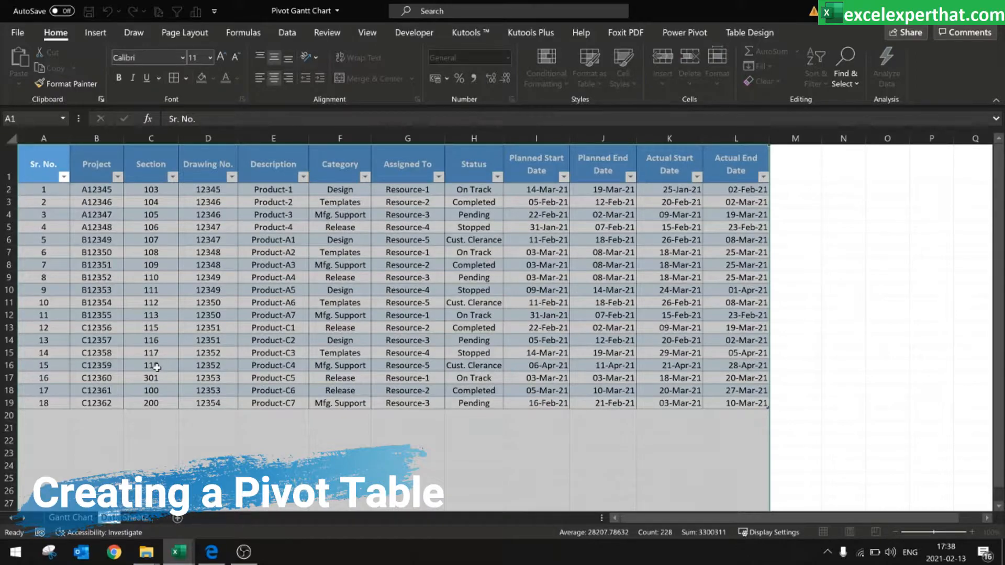
{"action": "left_click", "coordinate": [157, 367]}
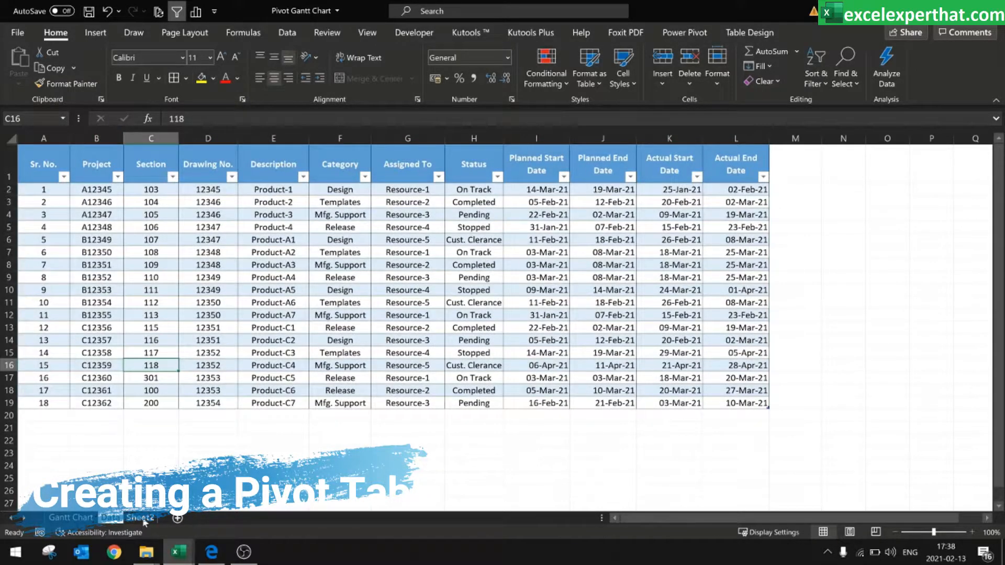
Delete the empty Sheet2 worksheet and return to the Gantt Chart sheet
{"action": "right_click", "coordinate": [142, 519]}
{"action": "left_click", "coordinate": [191, 352]}
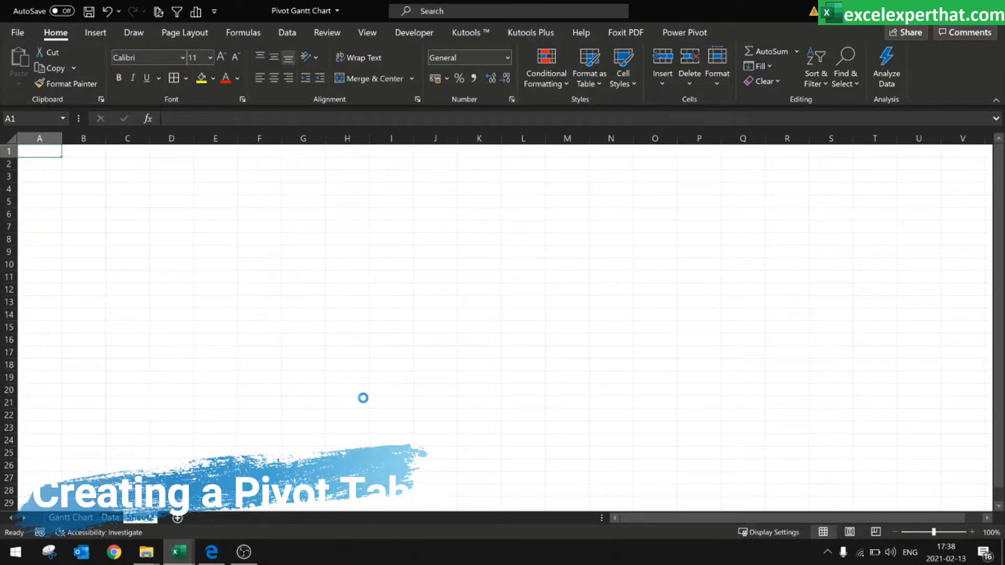
{"action": "left_click", "coordinate": [75, 518]}
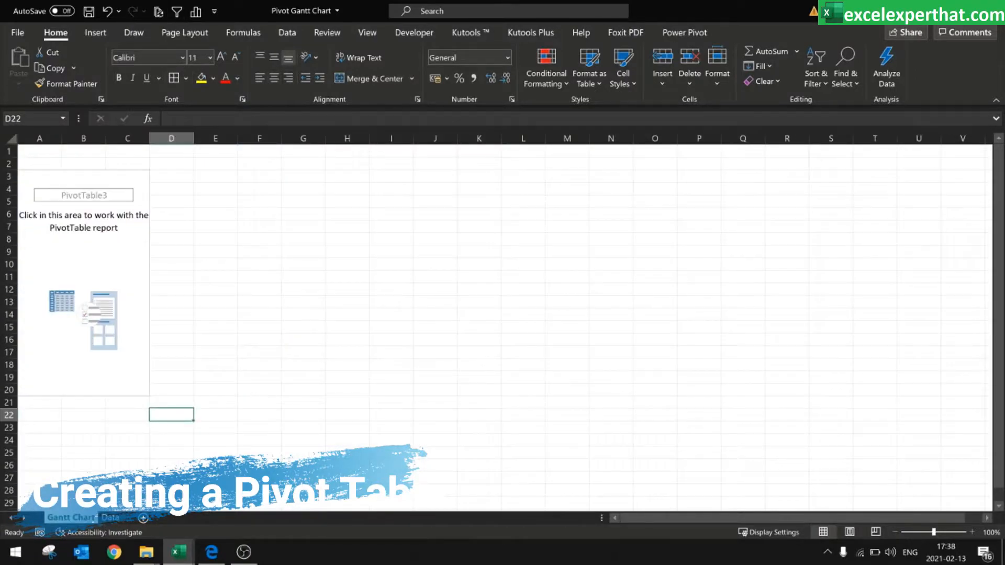
Add the Category, Assigned To, Project and Section fields to the pivot table's rows, in that order
{"action": "left_click", "coordinate": [27, 176]}
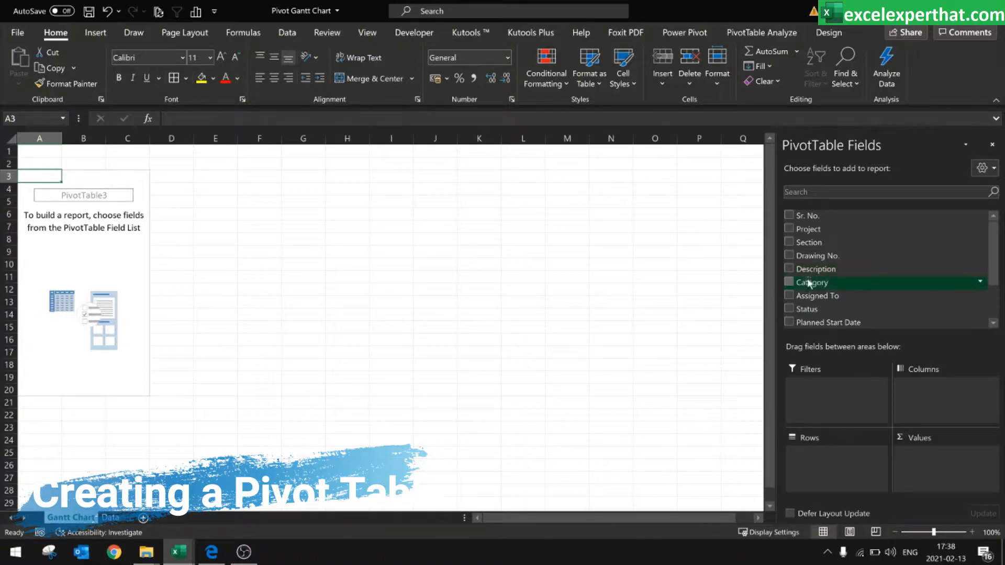
{"action": "left_click_drag", "start_coordinate": [805, 283], "coordinate": [829, 455]}
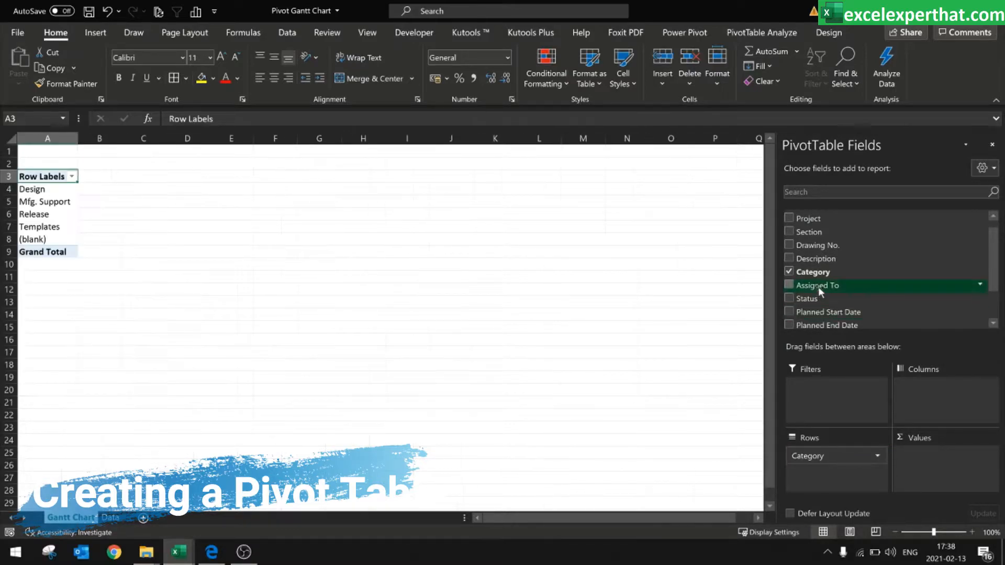
{"action": "left_click_drag", "start_coordinate": [818, 287], "coordinate": [835, 473]}
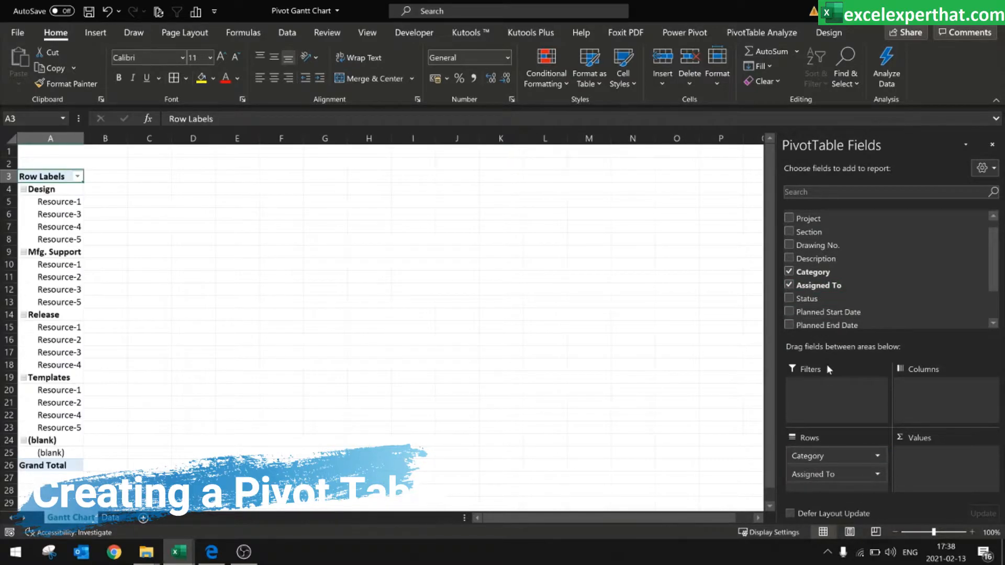
{"action": "left_click_drag", "start_coordinate": [812, 219], "coordinate": [841, 485]}
{"action": "left_click_drag", "start_coordinate": [809, 234], "coordinate": [835, 489]}
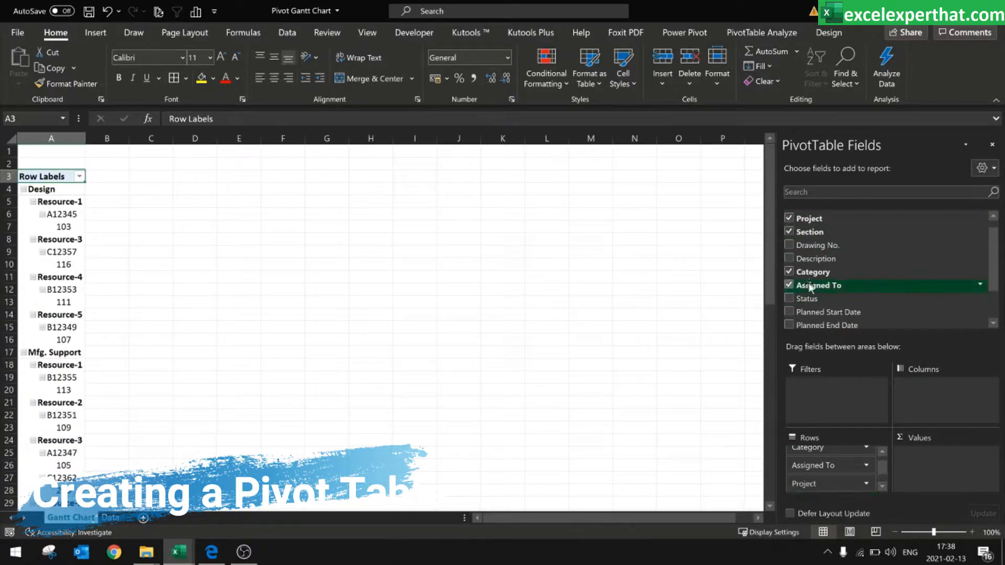
Add the planned and actual start and end date fields to the pivot rows, and remove the Months, Months2, Months3 and Months4 fields
{"action": "scroll", "coordinate": [811, 287], "scroll_direction": "down", "scroll_amount": 2}
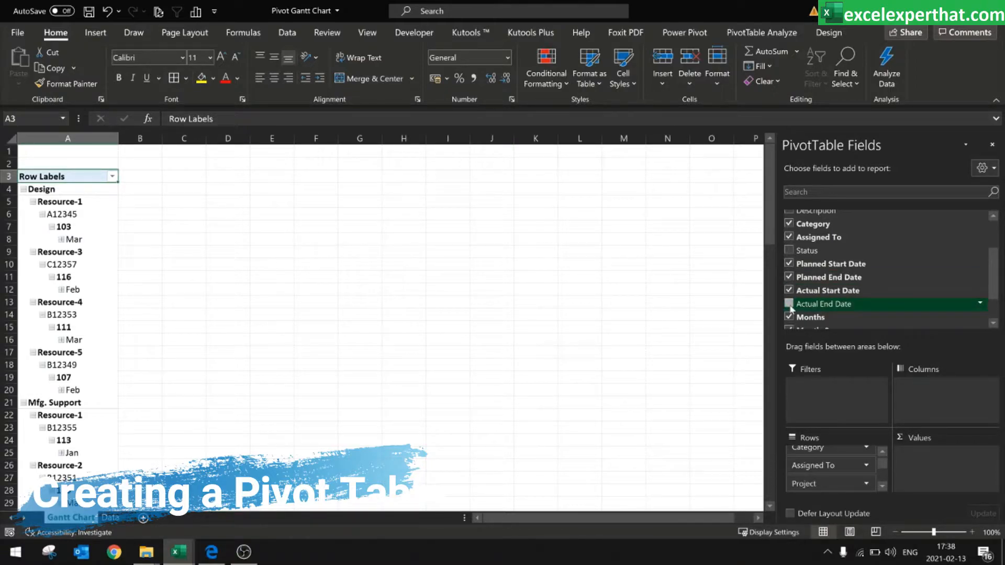
{"action": "left_click", "coordinate": [788, 277]}
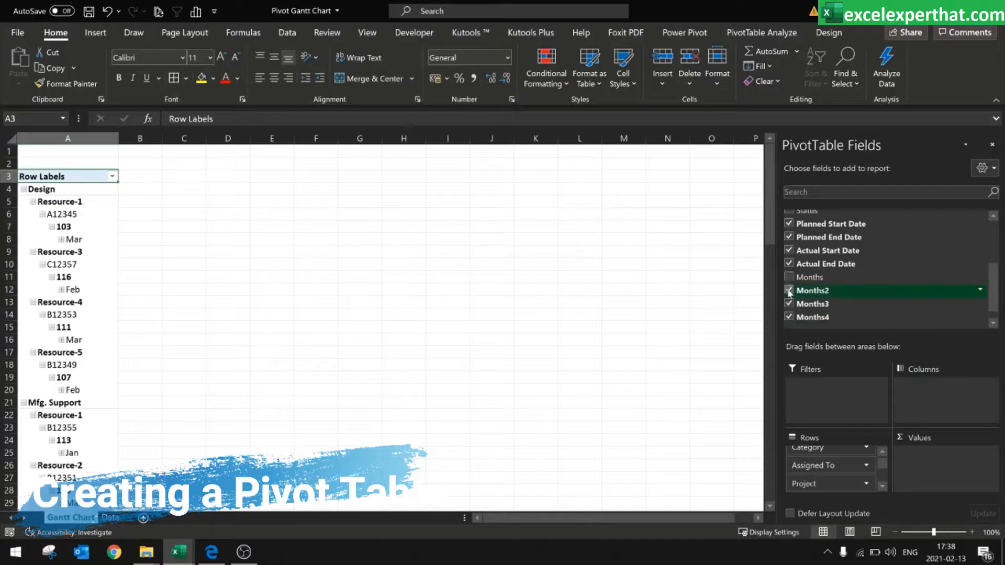
{"action": "left_click", "coordinate": [789, 290]}
{"action": "left_click", "coordinate": [789, 304]}
{"action": "left_click", "coordinate": [790, 317]}
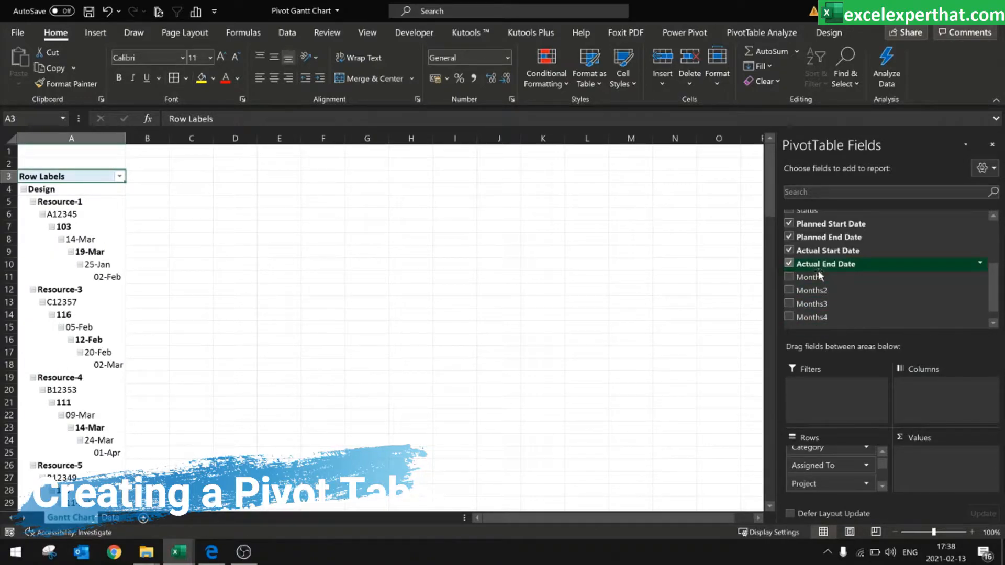
Add the Status field as the last row field of the pivot table
{"action": "scroll", "coordinate": [820, 276], "scroll_direction": "up", "scroll_amount": 2}
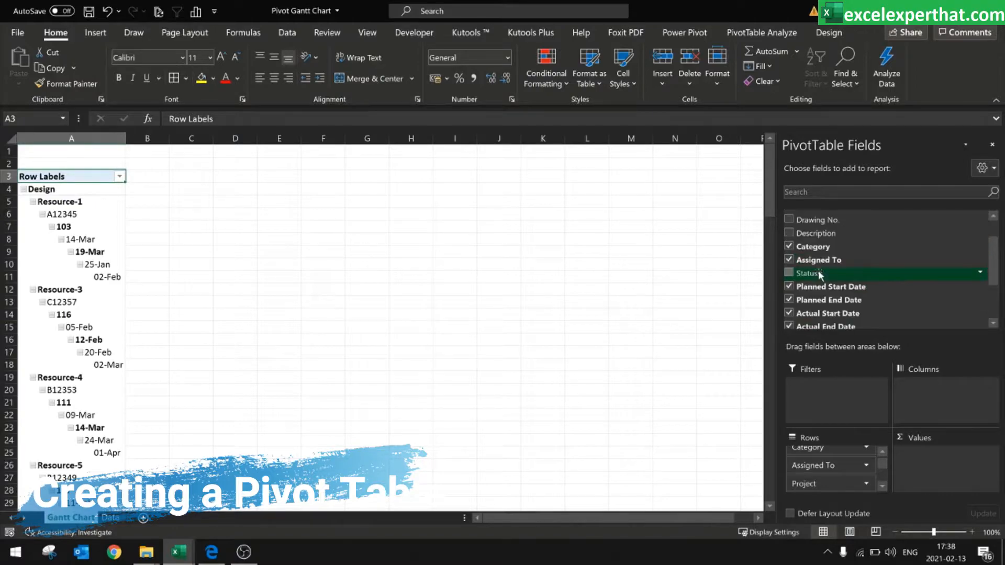
{"action": "left_click", "coordinate": [791, 275]}
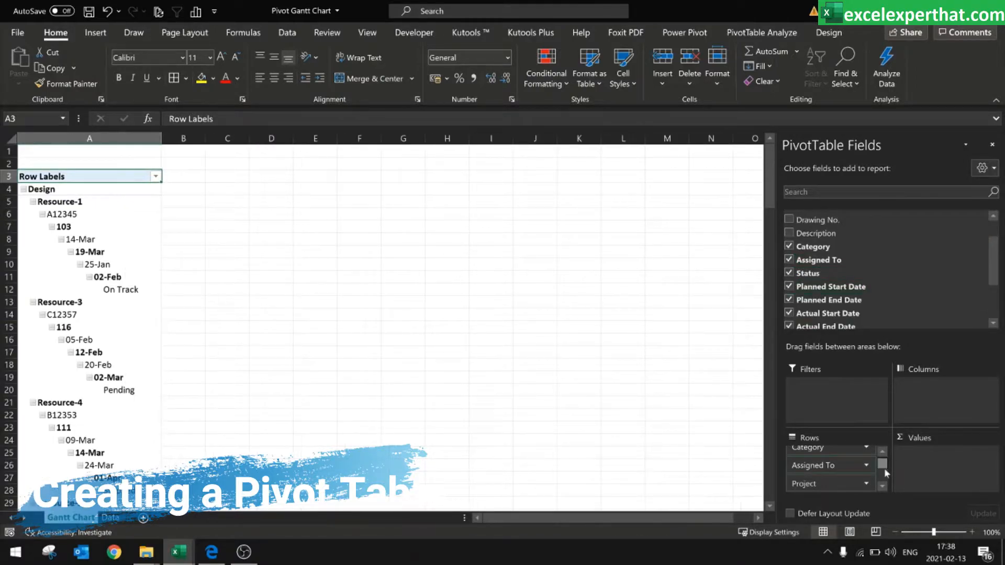
{"action": "scroll", "coordinate": [883, 488], "scroll_direction": "down", "scroll_amount": 5}
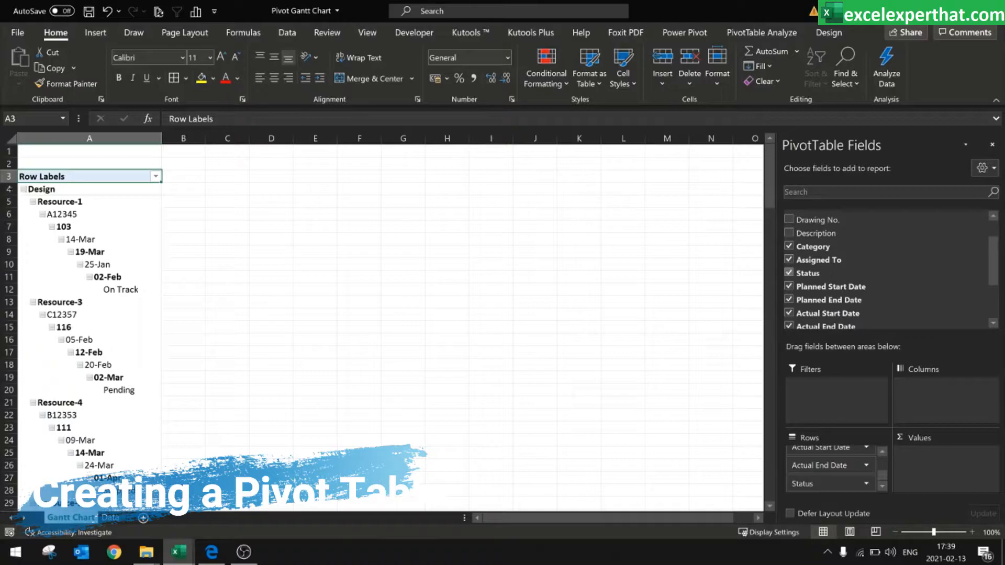
{"action": "left_click_drag", "start_coordinate": [11, 192], "coordinate": [16, 284]}
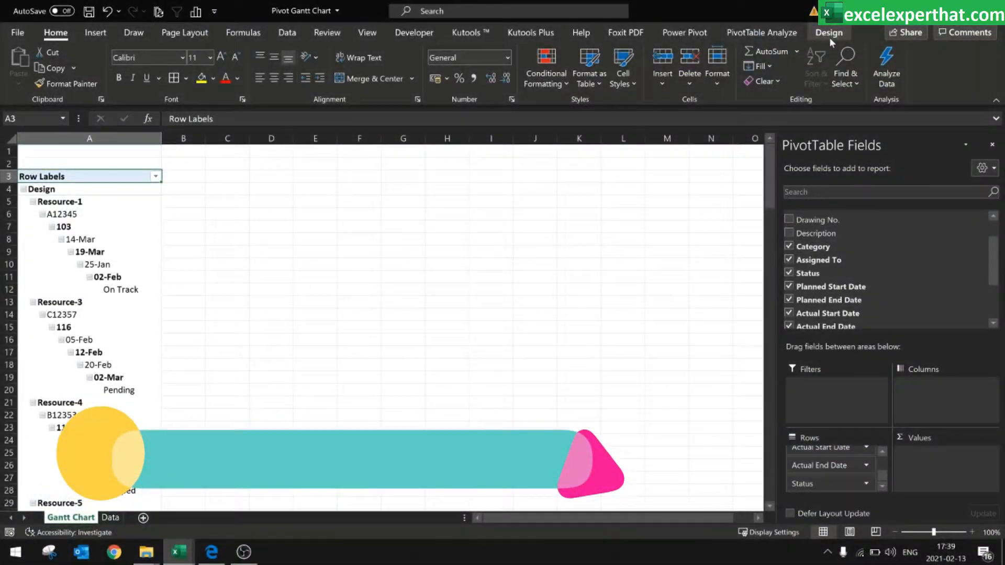
Change the pivot table's report layout to Tabular Form
{"action": "left_click", "coordinate": [829, 34]}
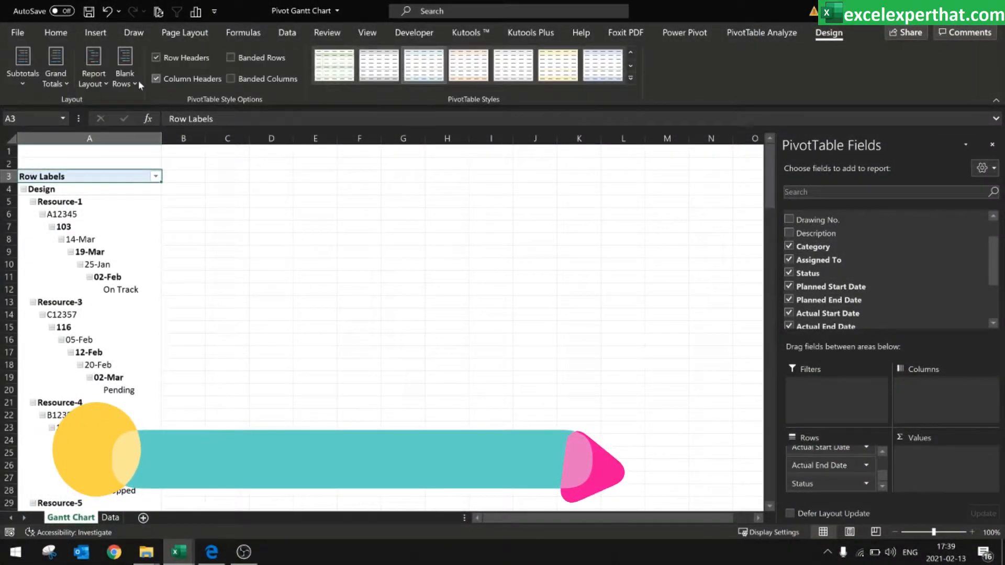
{"action": "left_click", "coordinate": [99, 80]}
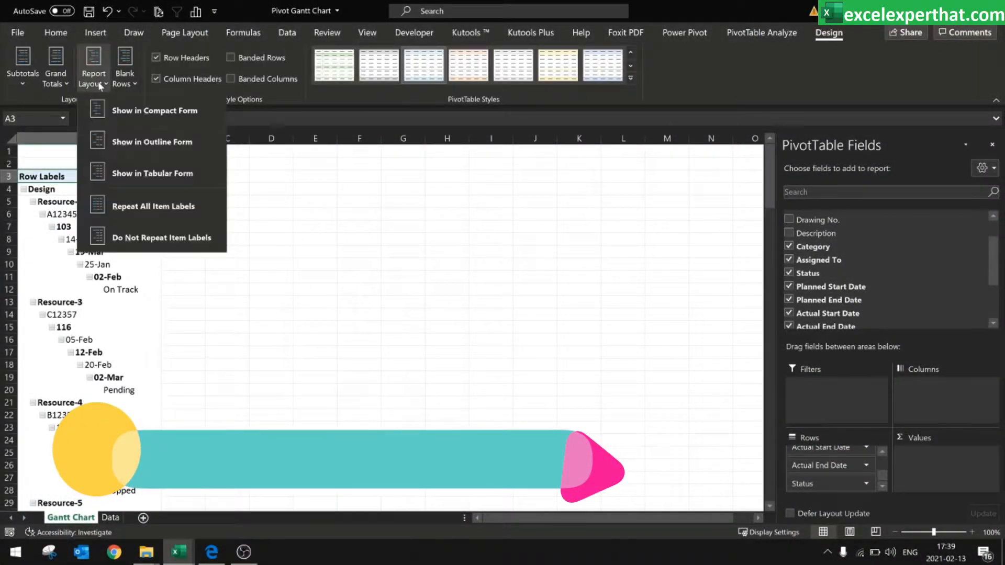
{"action": "left_click", "coordinate": [132, 177]}
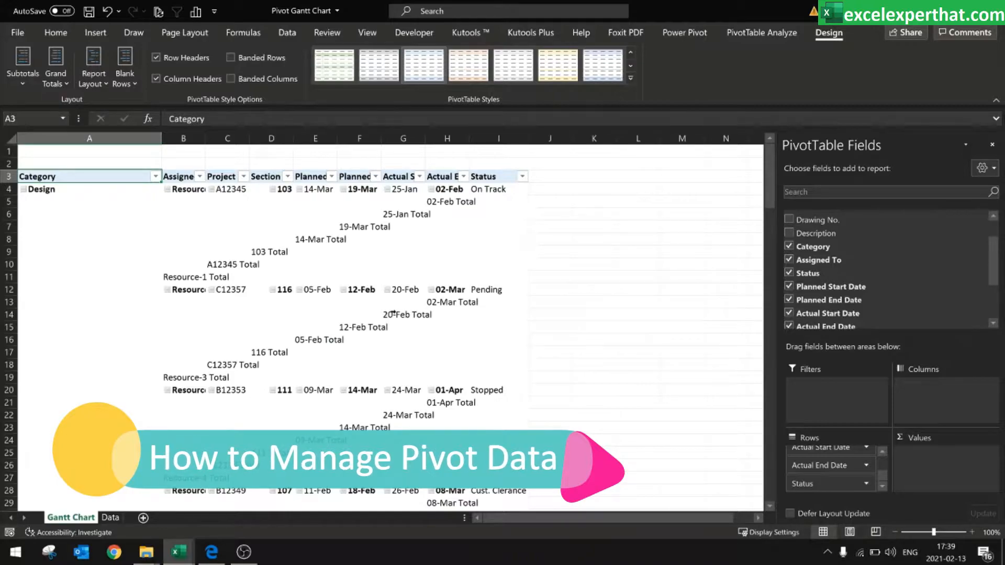
Set the subtotals of the Category row field to None
{"action": "scroll", "coordinate": [822, 468], "scroll_direction": "up", "scroll_amount": 5}
{"action": "left_click", "coordinate": [829, 456]}
{"action": "left_click", "coordinate": [831, 441]}
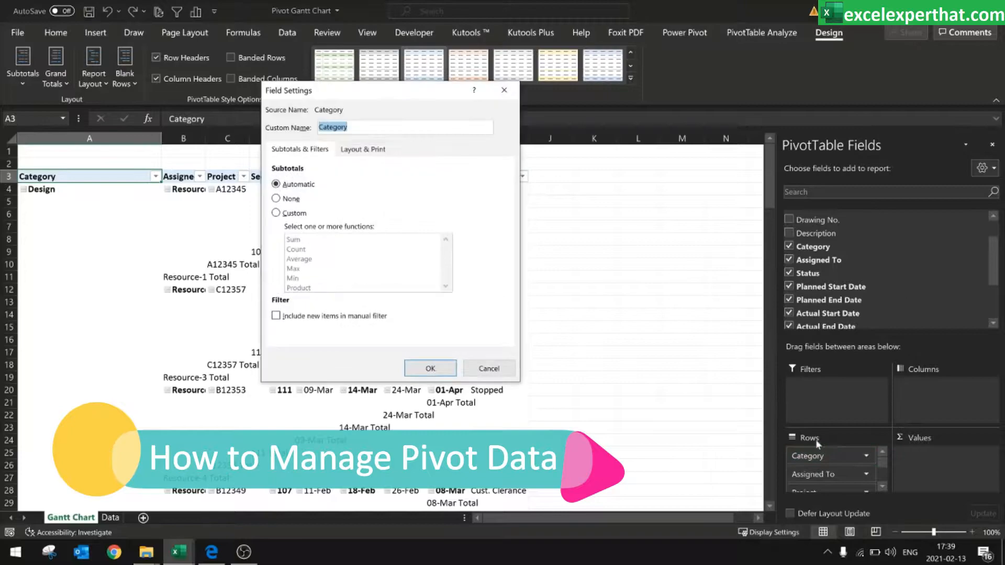
{"action": "left_click", "coordinate": [290, 202]}
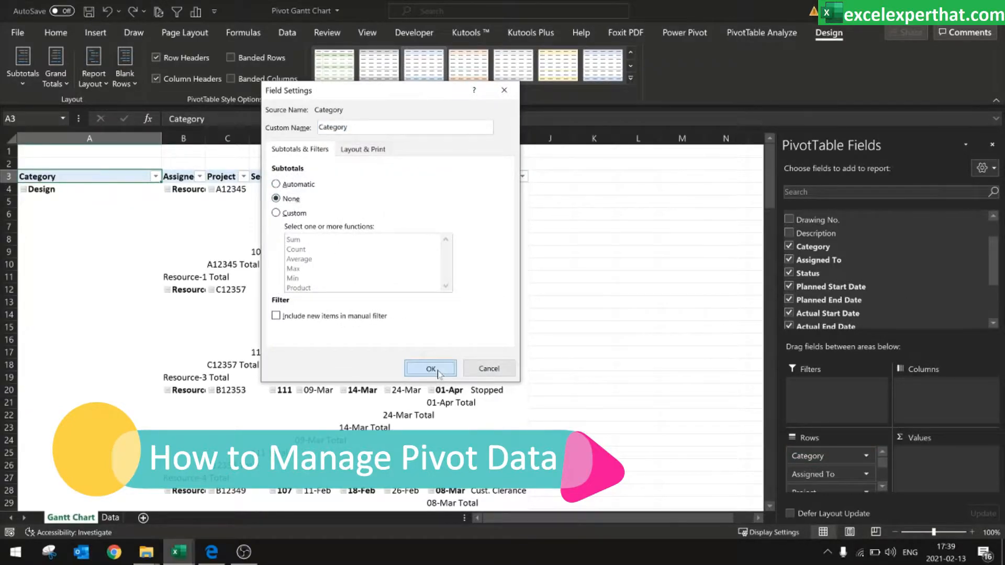
{"action": "left_click", "coordinate": [430, 368]}
Set the subtotals of the Assigned To row field to None
{"action": "left_click", "coordinate": [834, 474]}
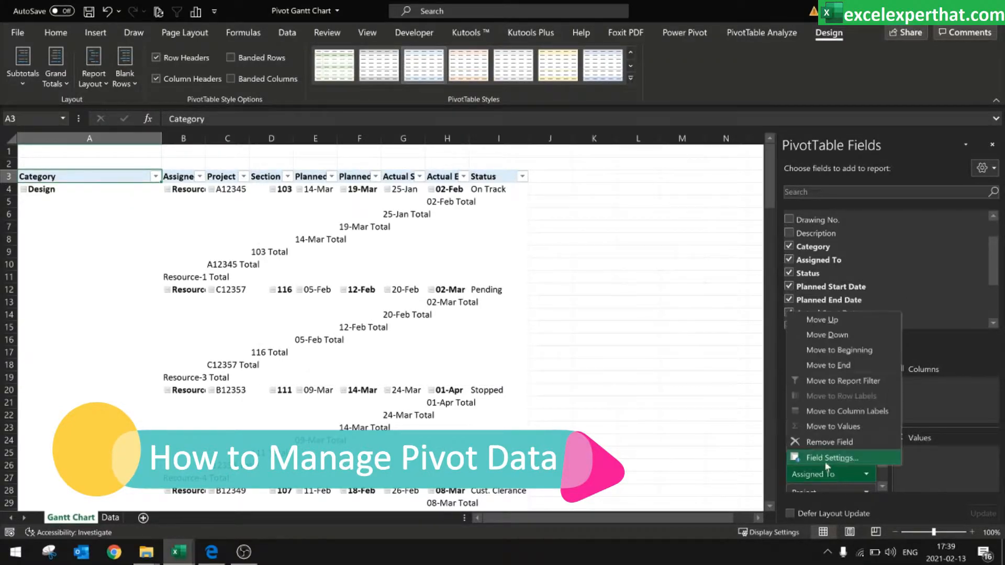
{"action": "left_click", "coordinate": [824, 461]}
{"action": "left_click", "coordinate": [287, 201]}
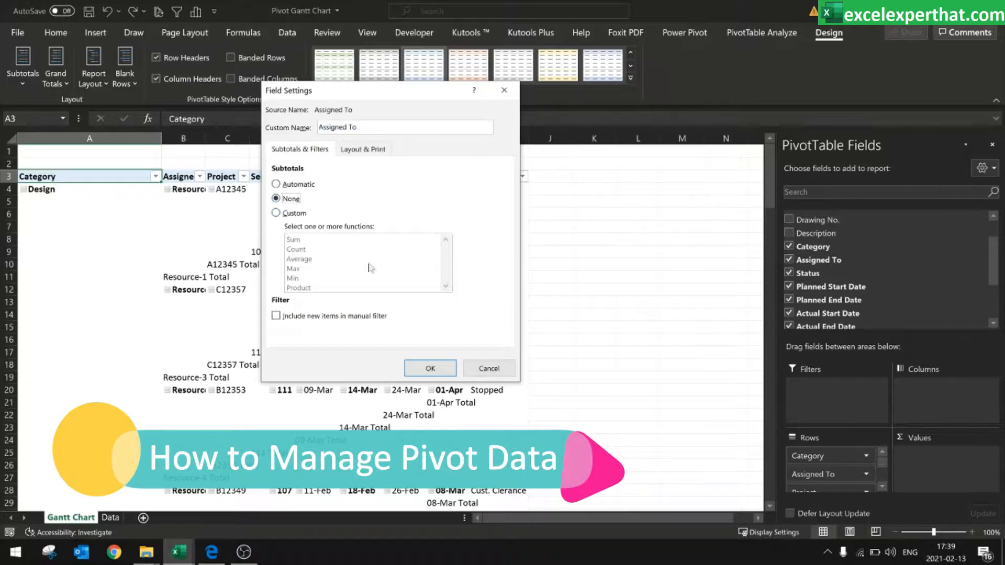
{"action": "left_click", "coordinate": [447, 369]}
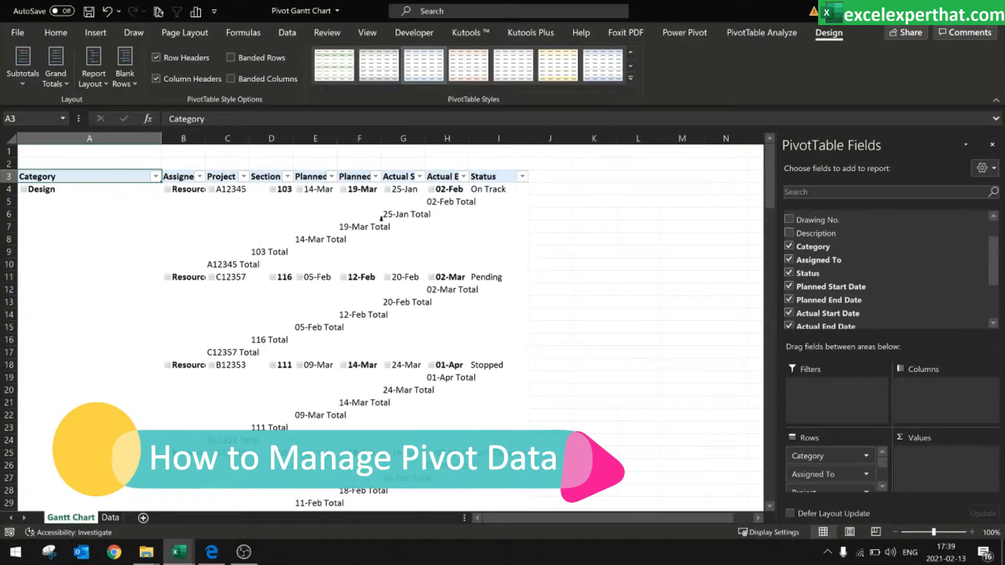
{"action": "left_click", "coordinate": [852, 474]}
{"action": "left_click", "coordinate": [825, 460]}
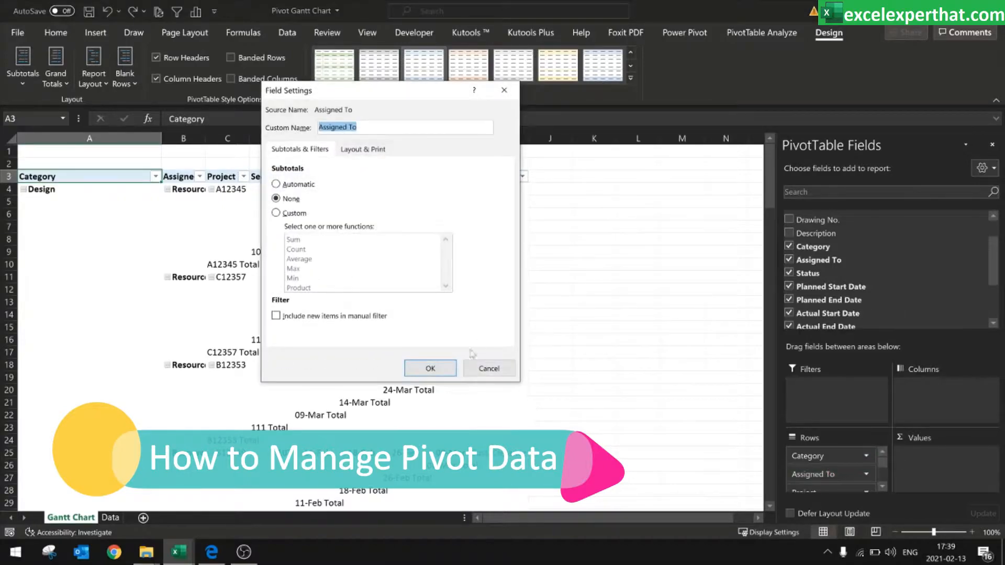
{"action": "left_click", "coordinate": [487, 368]}
Set the subtotals of the Project row field to None
{"action": "left_click", "coordinate": [883, 486]}
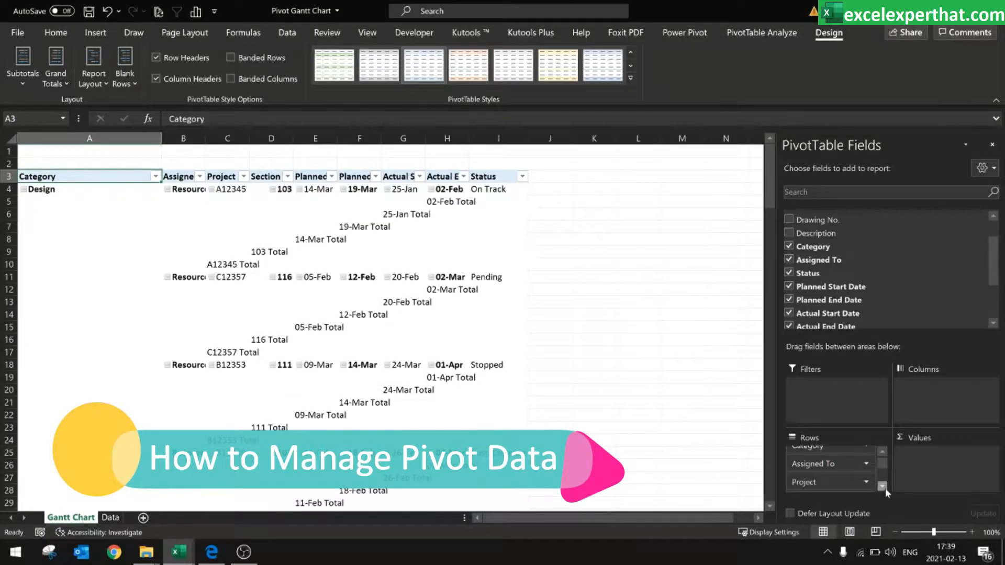
{"action": "left_click", "coordinate": [822, 476]}
{"action": "left_click", "coordinate": [806, 461]}
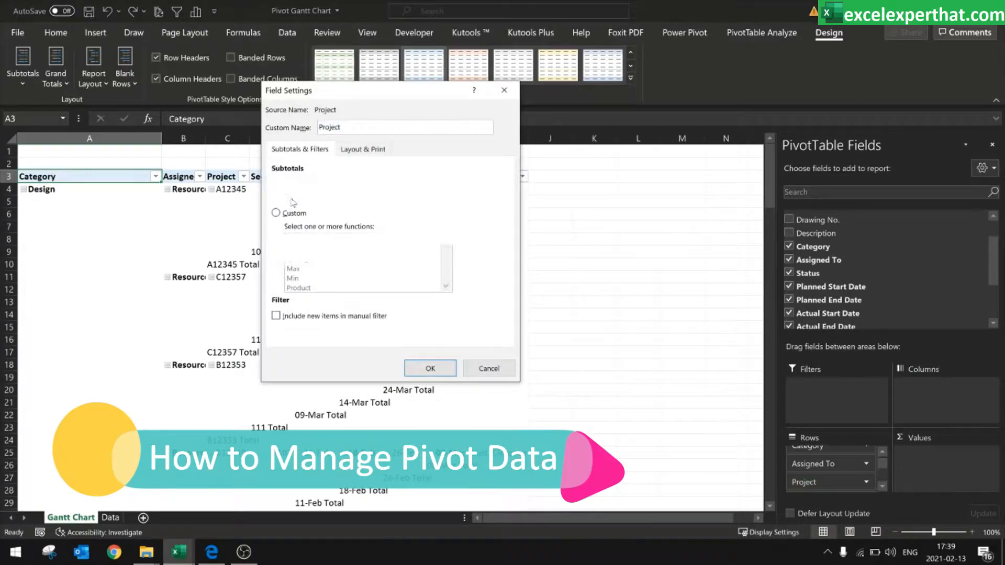
{"action": "left_click", "coordinate": [292, 202]}
{"action": "left_click", "coordinate": [431, 368]}
{"action": "left_click", "coordinate": [883, 486]}
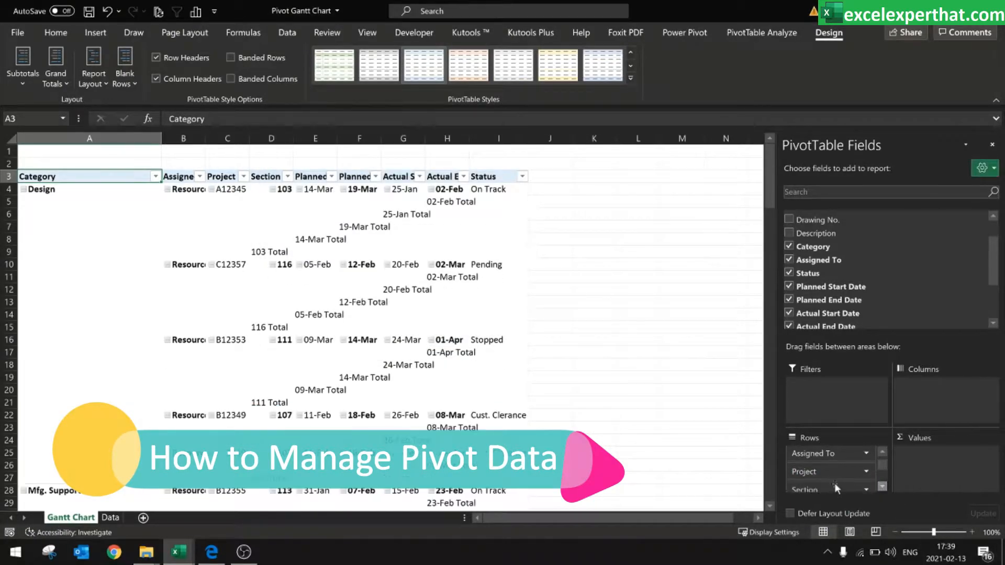
Set the subtotals of the Section row field to None
{"action": "left_click", "coordinate": [835, 481]}
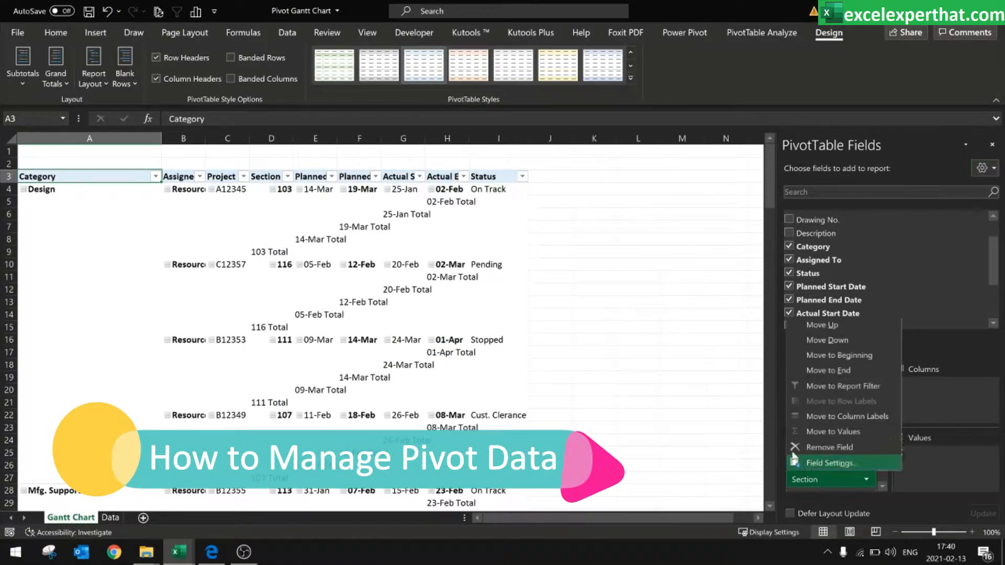
{"action": "left_click", "coordinate": [837, 464]}
{"action": "left_click", "coordinate": [276, 199]}
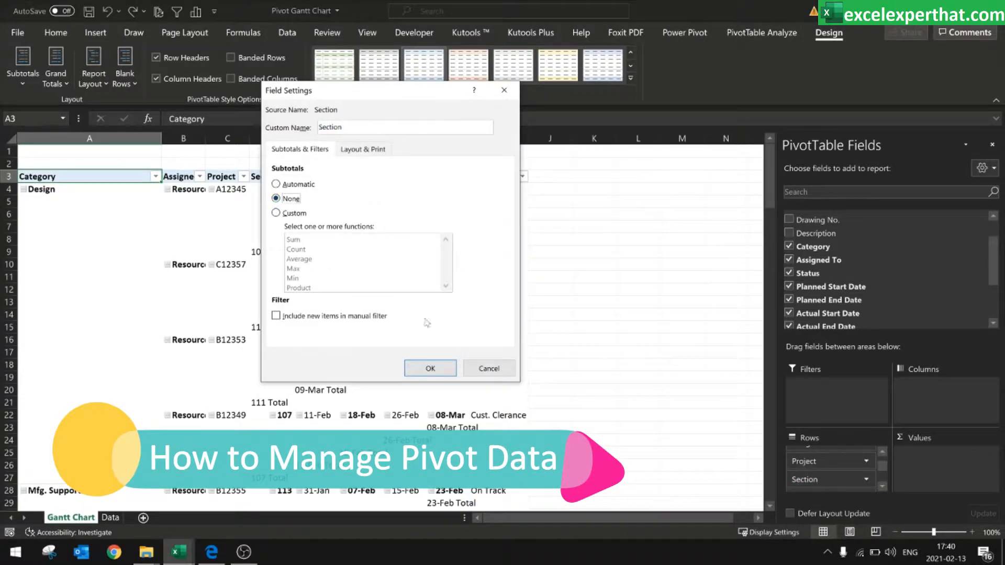
{"action": "left_click", "coordinate": [430, 369]}
Set the subtotals of the Planned Start Date row field to None
{"action": "left_click", "coordinate": [883, 486]}
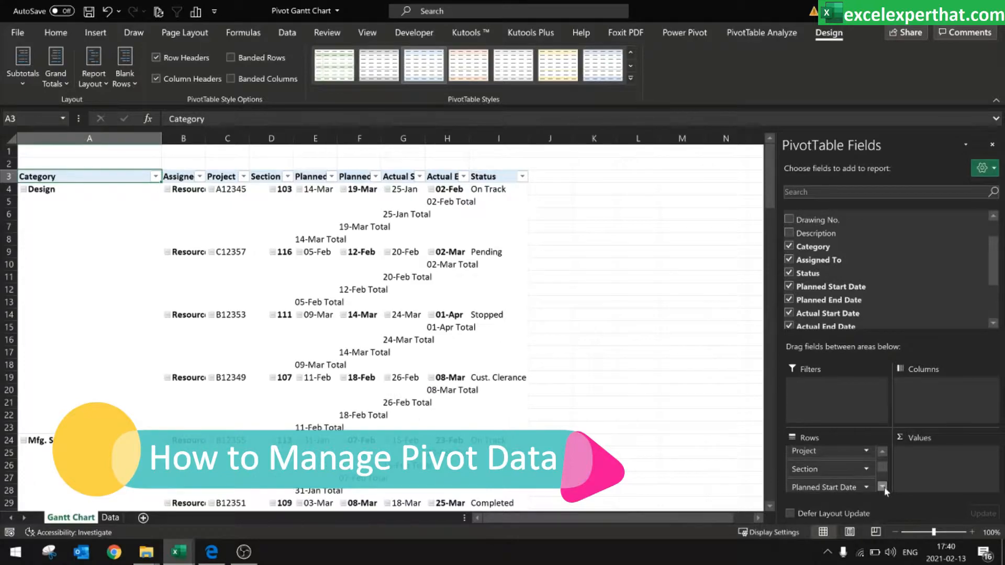
{"action": "left_click", "coordinate": [847, 477]}
{"action": "left_click", "coordinate": [822, 458]}
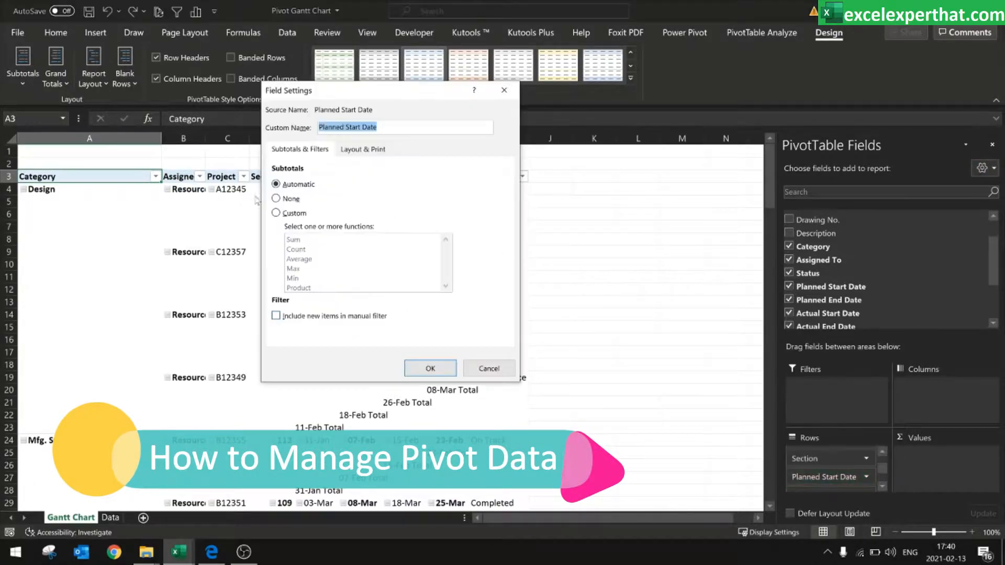
{"action": "left_click", "coordinate": [290, 199]}
{"action": "left_click", "coordinate": [431, 368]}
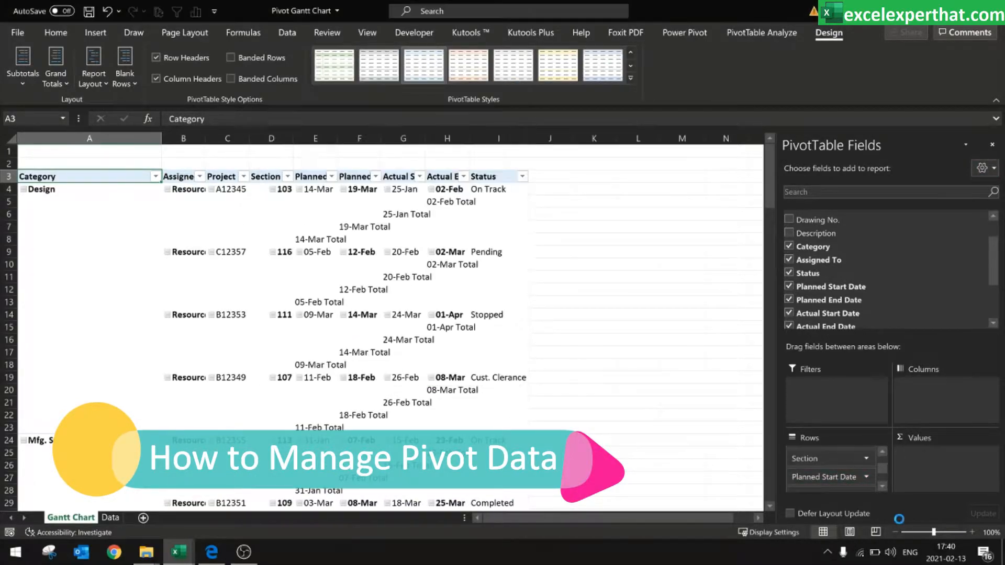
Set the subtotals of the Planned End Date row field to None
{"action": "left_click", "coordinate": [883, 487]}
{"action": "left_click", "coordinate": [851, 485]}
{"action": "left_click", "coordinate": [826, 465]}
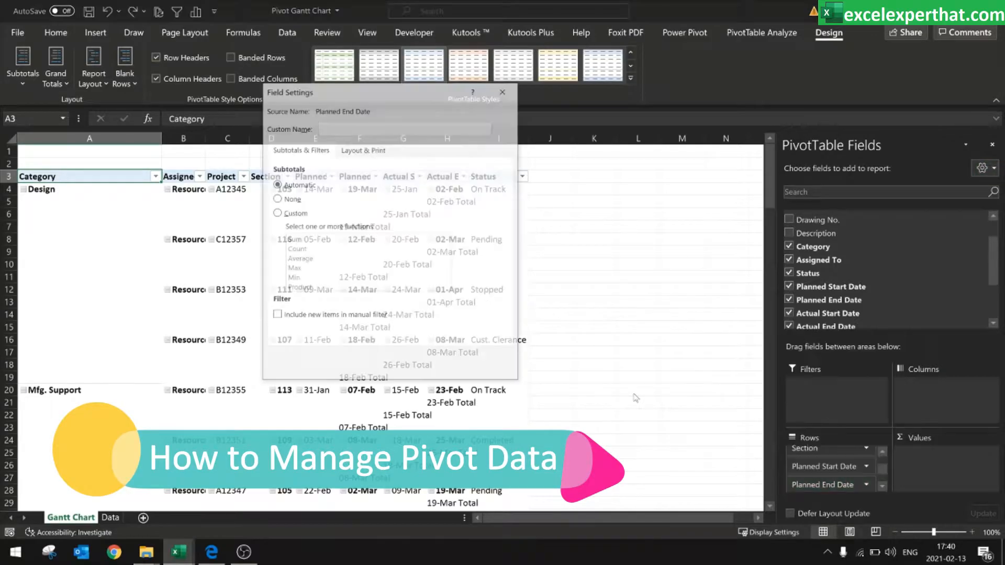
{"action": "left_click", "coordinate": [285, 199]}
{"action": "left_click", "coordinate": [429, 368]}
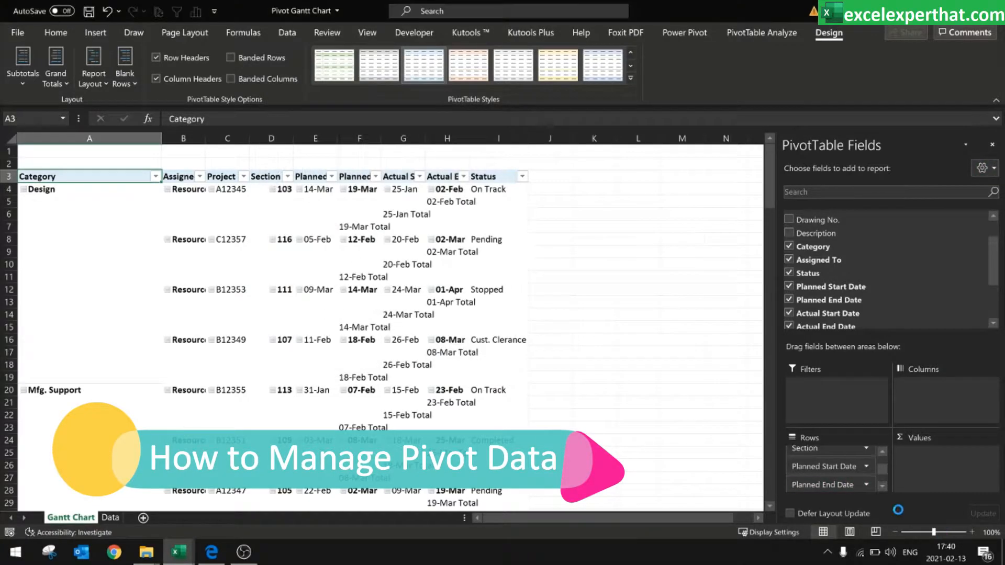
Set the subtotals of the Actual Start Date row field to None
{"action": "left_click", "coordinate": [883, 487]}
{"action": "left_click", "coordinate": [882, 486]}
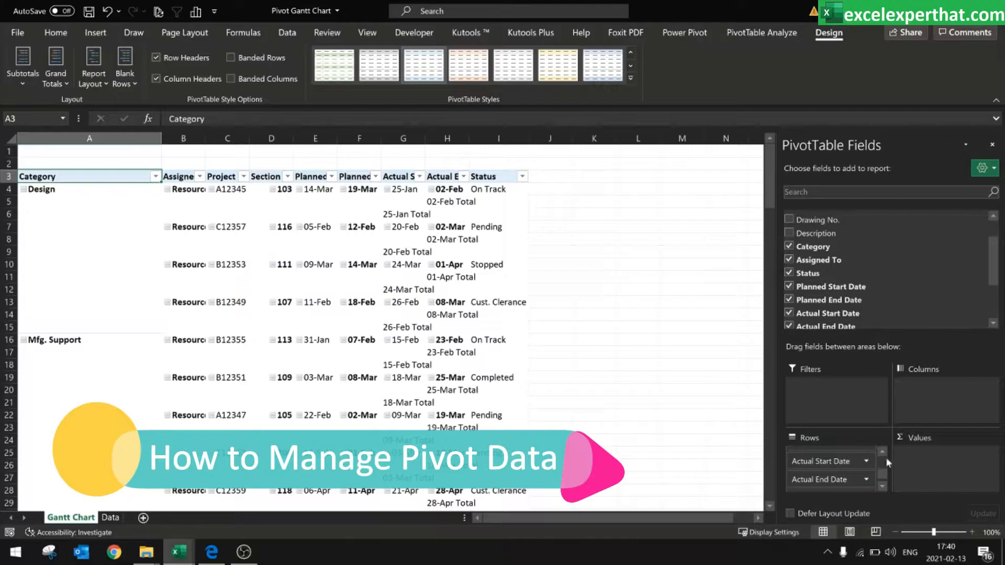
{"action": "left_click", "coordinate": [883, 451]}
{"action": "left_click", "coordinate": [867, 471]}
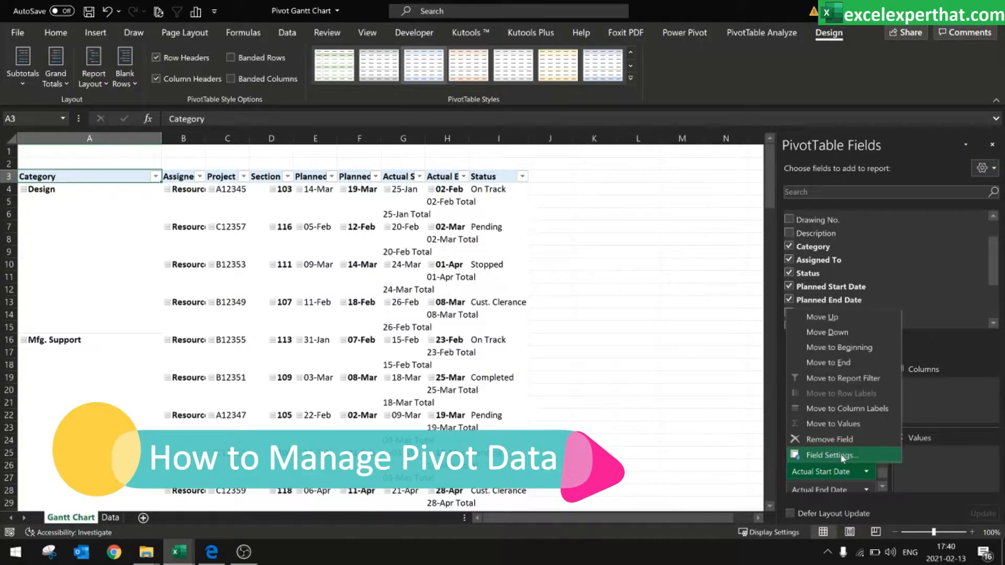
{"action": "left_click", "coordinate": [830, 455]}
{"action": "left_click", "coordinate": [293, 199]}
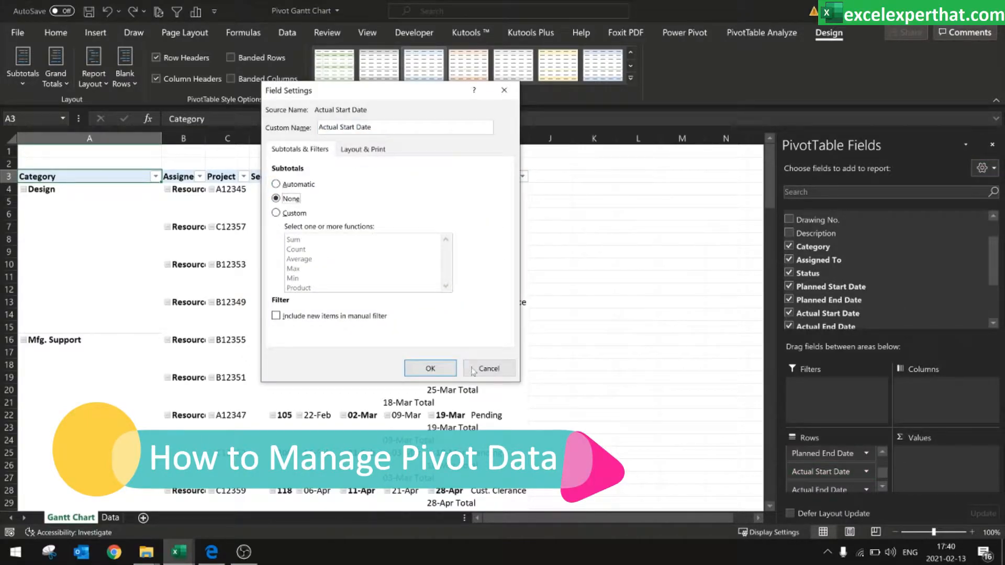
{"action": "left_click", "coordinate": [432, 368]}
Set the subtotals of the Actual End Date row field to None
{"action": "left_click", "coordinate": [881, 487]}
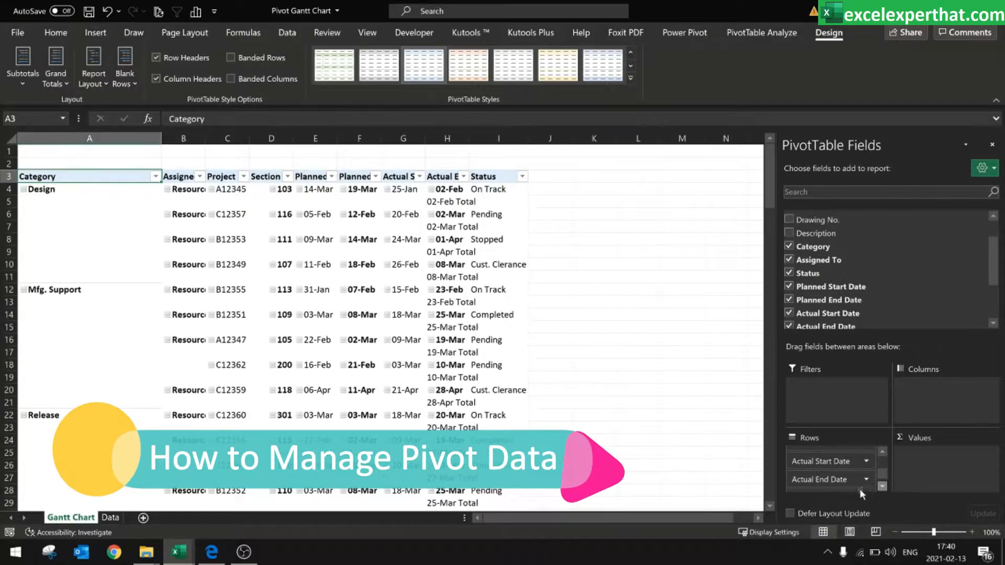
{"action": "left_click", "coordinate": [833, 478]}
{"action": "left_click", "coordinate": [830, 463]}
{"action": "left_click", "coordinate": [291, 199]}
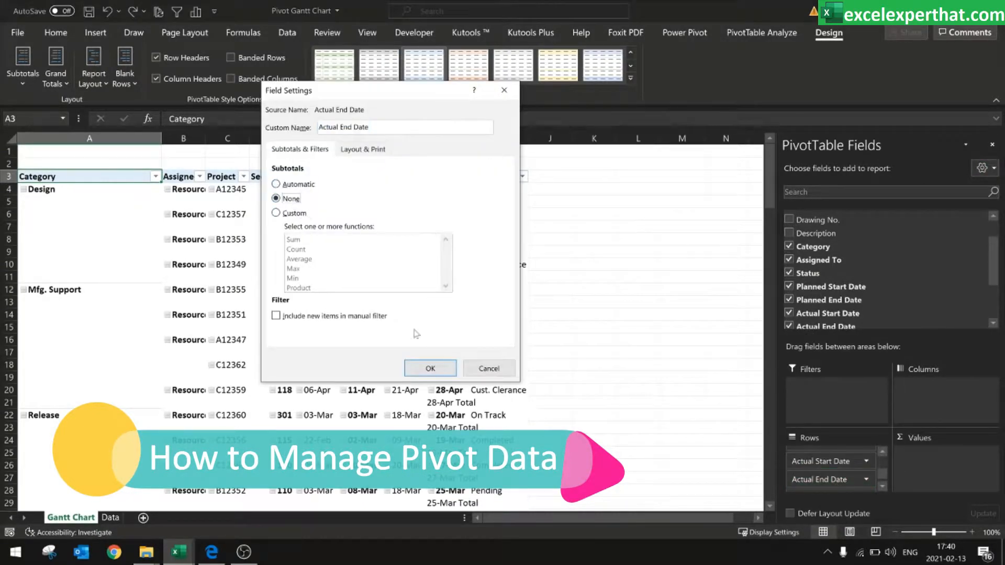
{"action": "left_click", "coordinate": [430, 369]}
Set the subtotals of the Status row field to None
{"action": "left_click", "coordinate": [883, 488]}
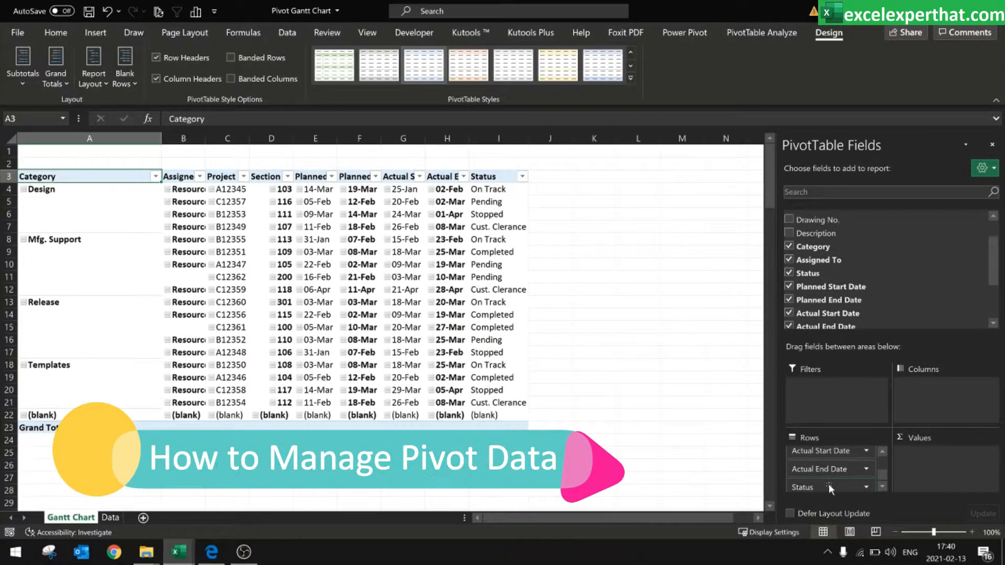
{"action": "left_click", "coordinate": [829, 484]}
{"action": "left_click", "coordinate": [829, 473]}
{"action": "left_click", "coordinate": [292, 199]}
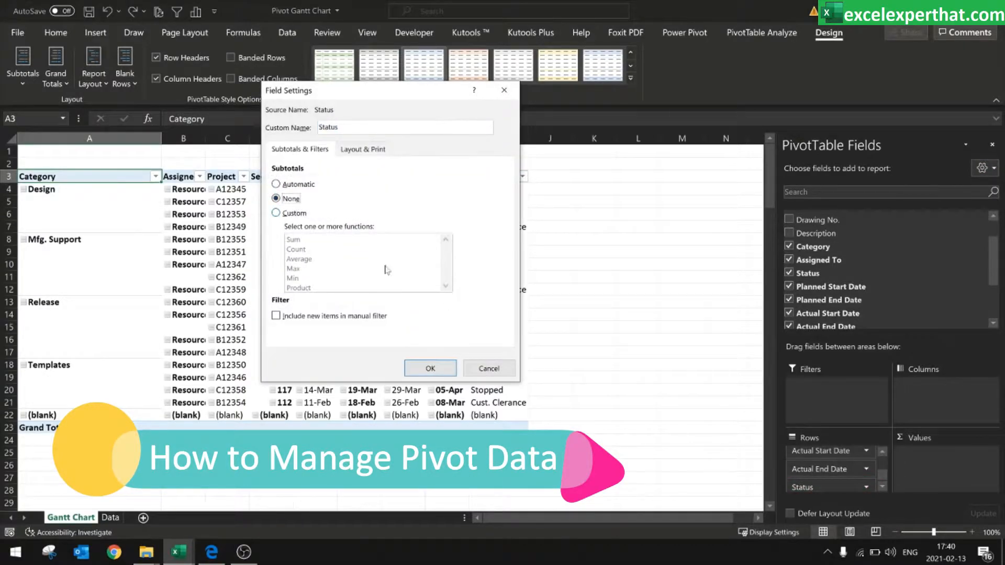
{"action": "left_click", "coordinate": [430, 369]}
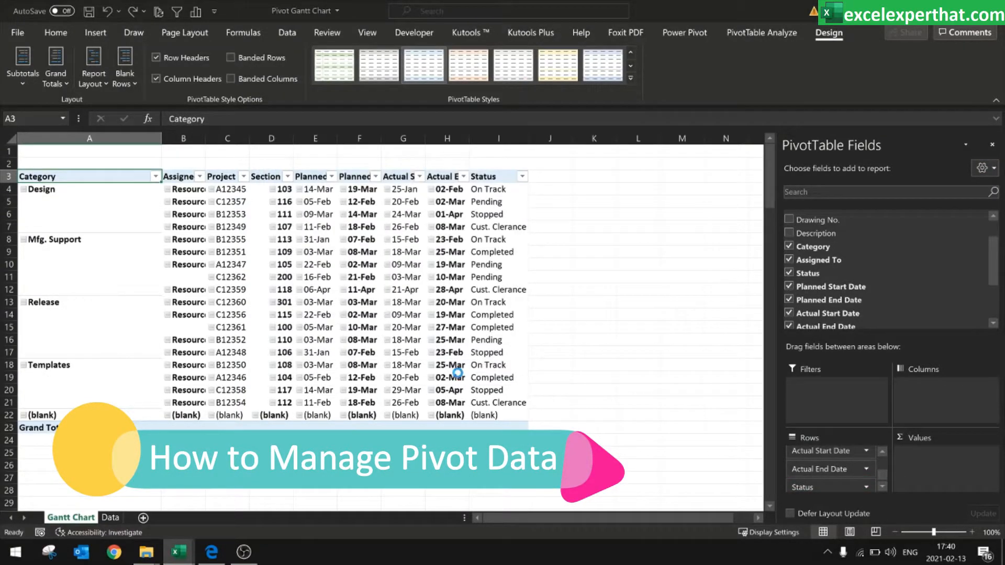
{"action": "left_click", "coordinate": [590, 310]}
Narrow the Category column to fit its entries and autofit the width of the Assigned To column
{"action": "left_click", "coordinate": [159, 136]}
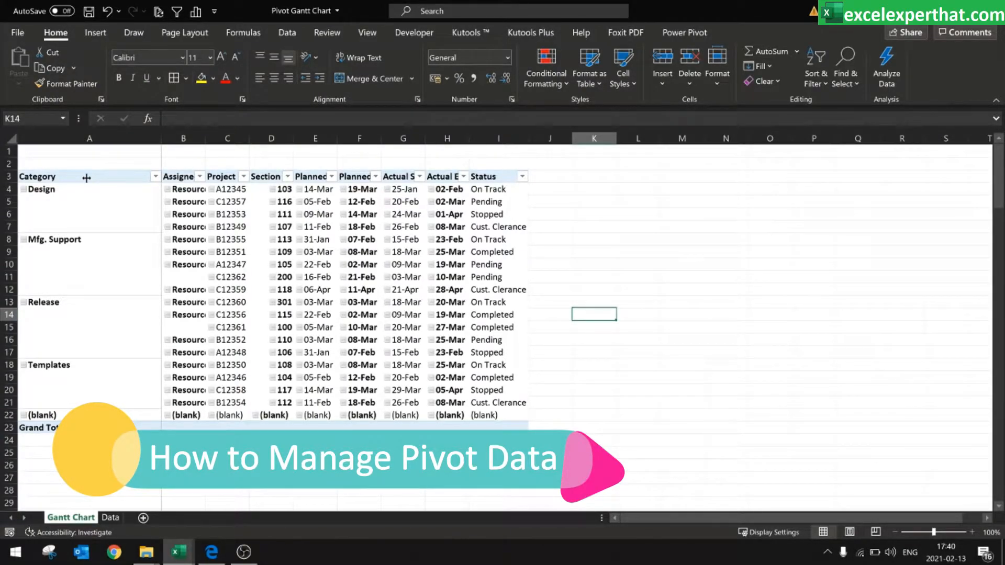
{"action": "left_click", "coordinate": [178, 177]}
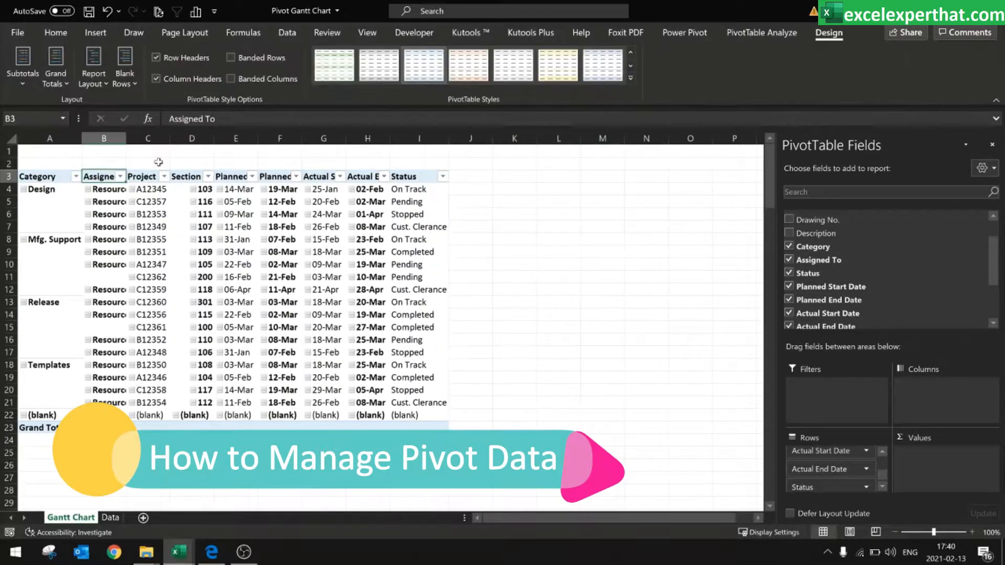
{"action": "left_click_drag", "start_coordinate": [126, 139], "coordinate": [134, 138]}
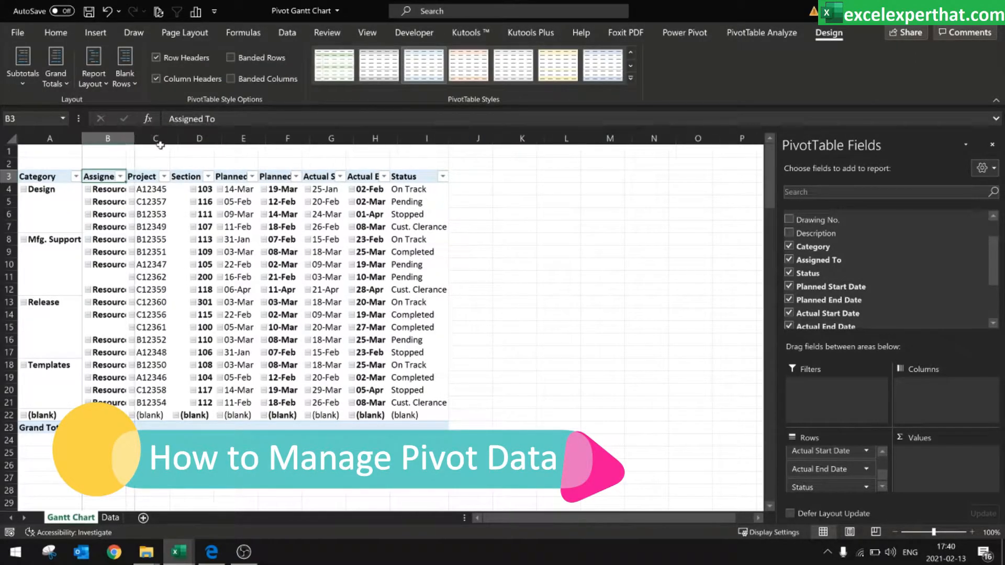
{"action": "key", "text": "alt+h"}
{"action": "key", "text": "o"}
{"action": "key", "text": "i"}
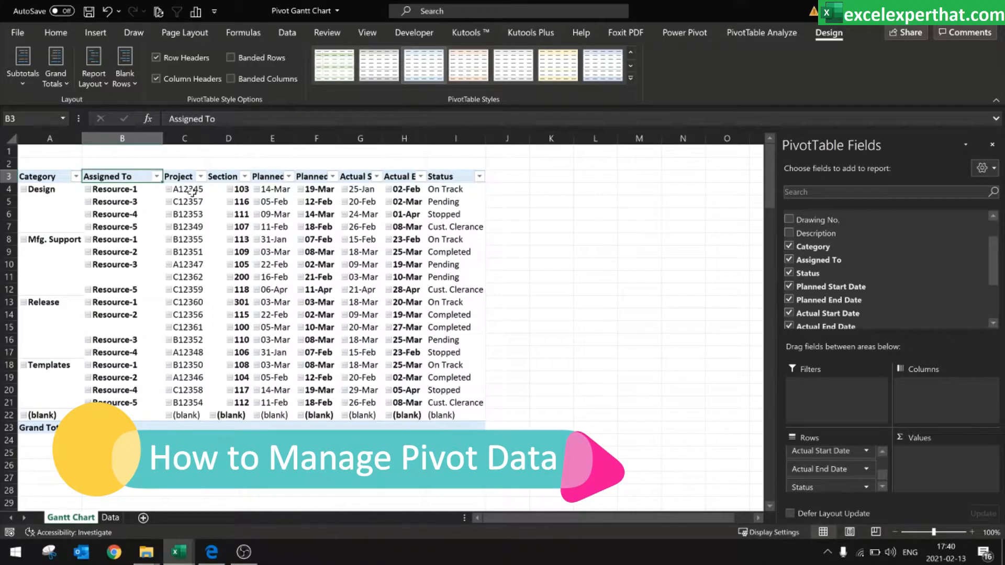
Autofit the widths of columns C to I, from Project through Status
{"action": "left_click_drag", "start_coordinate": [204, 139], "coordinate": [500, 142]}
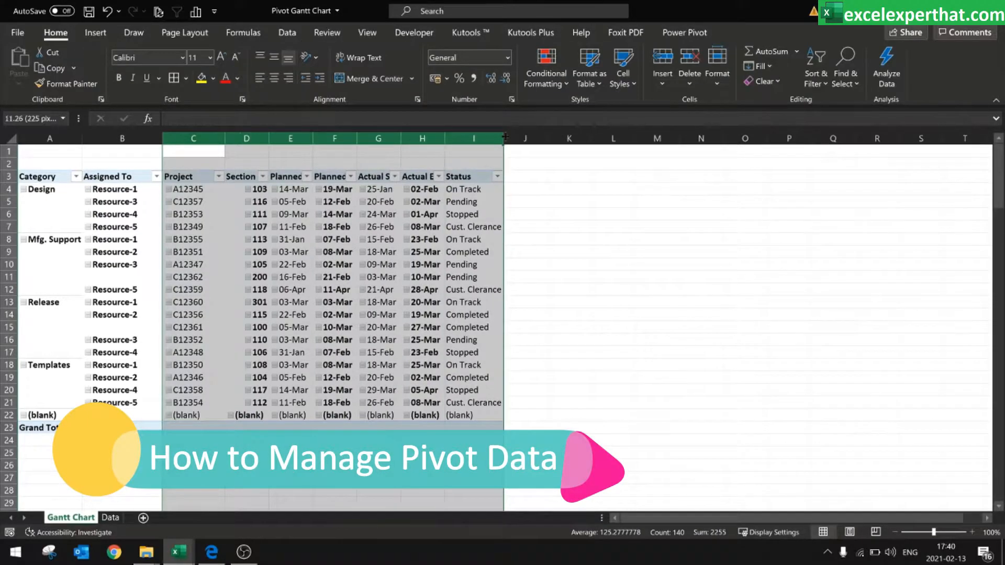
{"action": "double_click", "coordinate": [503, 140]}
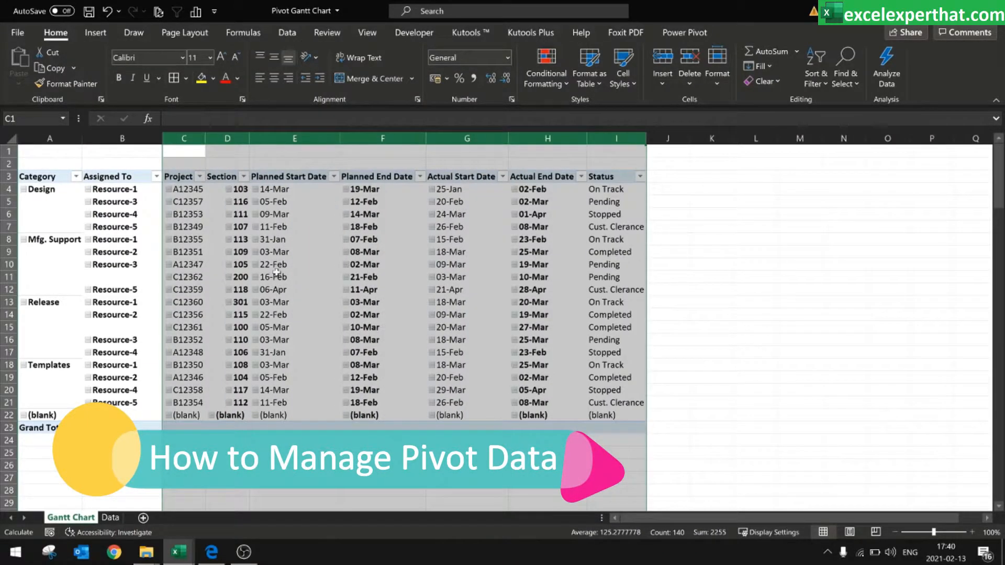
{"action": "left_click", "coordinate": [278, 189]}
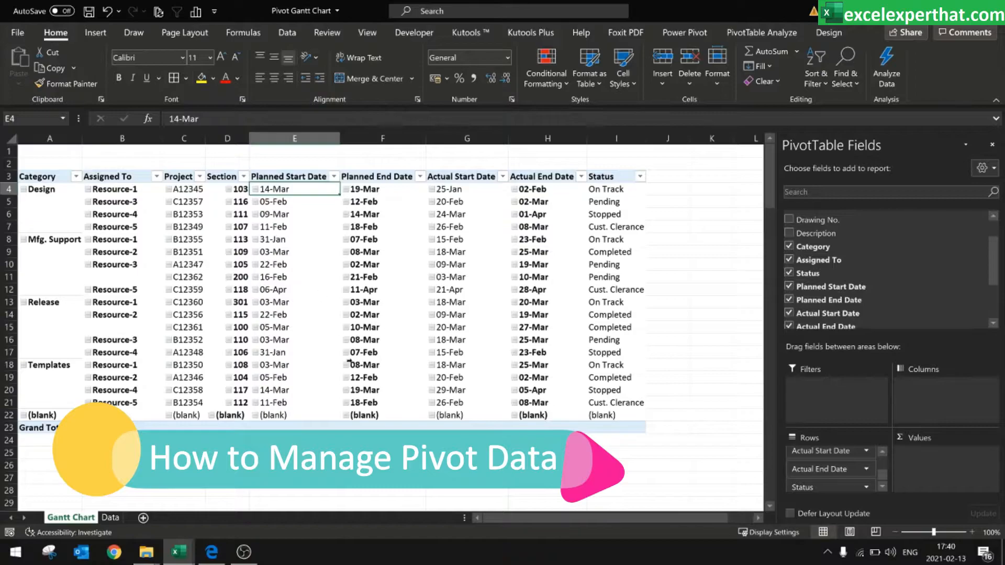
{"action": "left_click", "coordinate": [33, 176]}
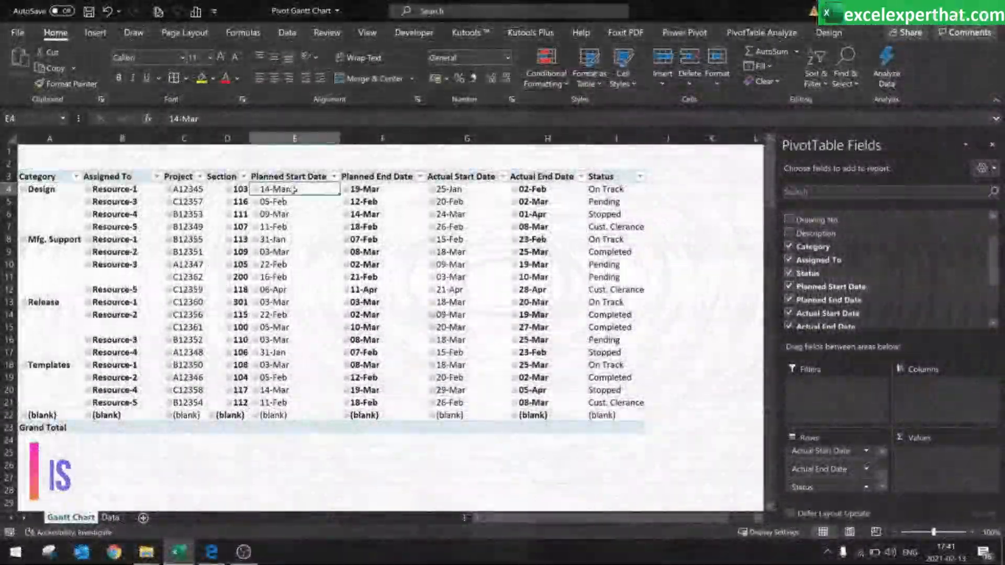
Ungroup the Planned Start Date values in the pivot table so full dates are used
{"action": "left_click_drag", "start_coordinate": [294, 189], "coordinate": [534, 416]}
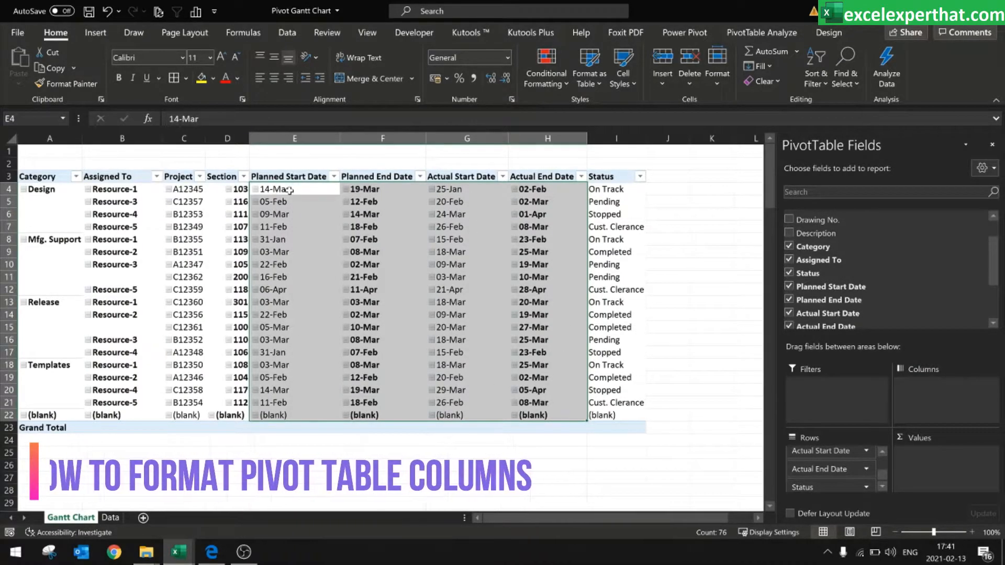
{"action": "right_click", "coordinate": [291, 195]}
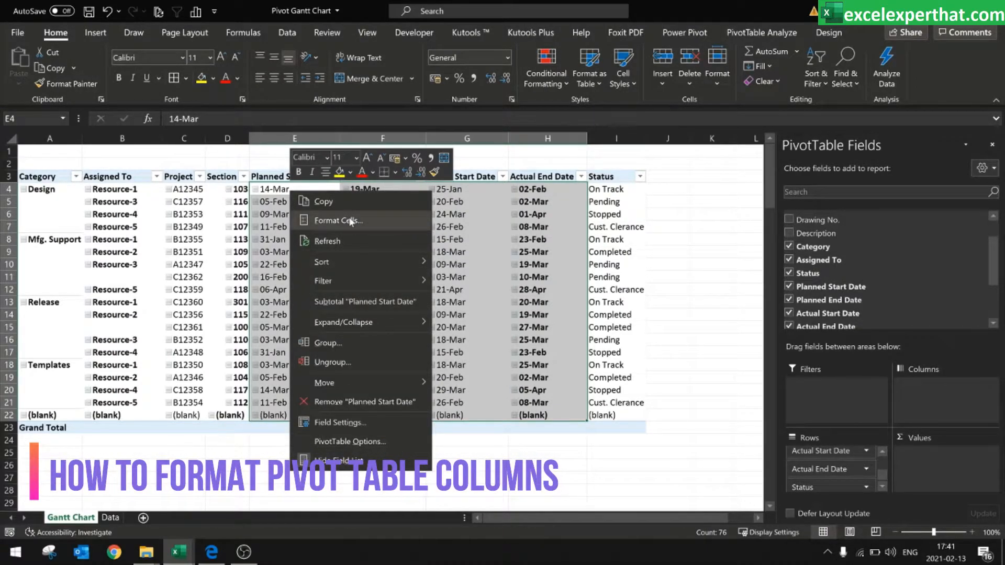
{"action": "left_click", "coordinate": [327, 362]}
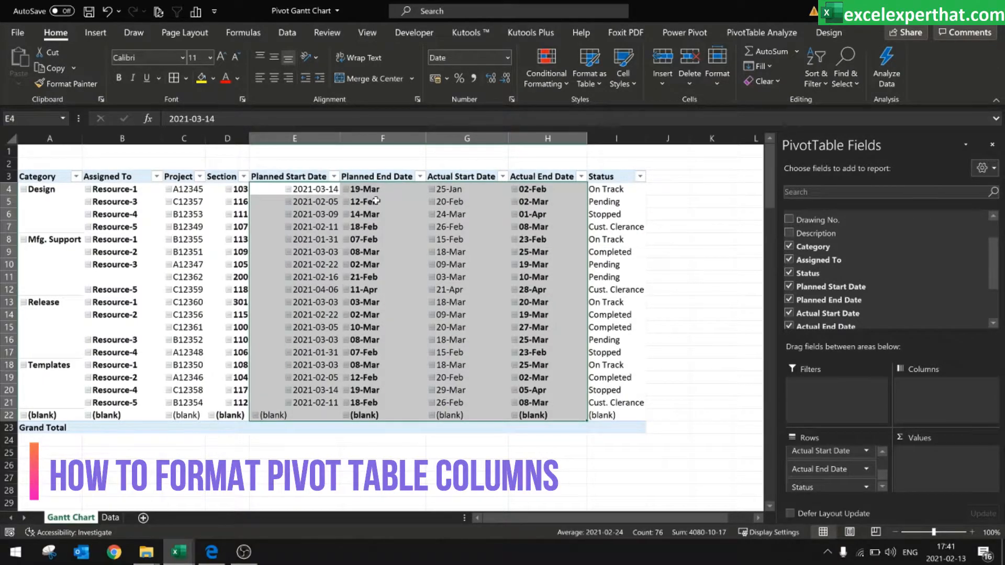
Ungroup the Planned End Date values in the pivot table
{"action": "left_click_drag", "start_coordinate": [396, 191], "coordinate": [385, 402]}
{"action": "right_click", "coordinate": [385, 270]}
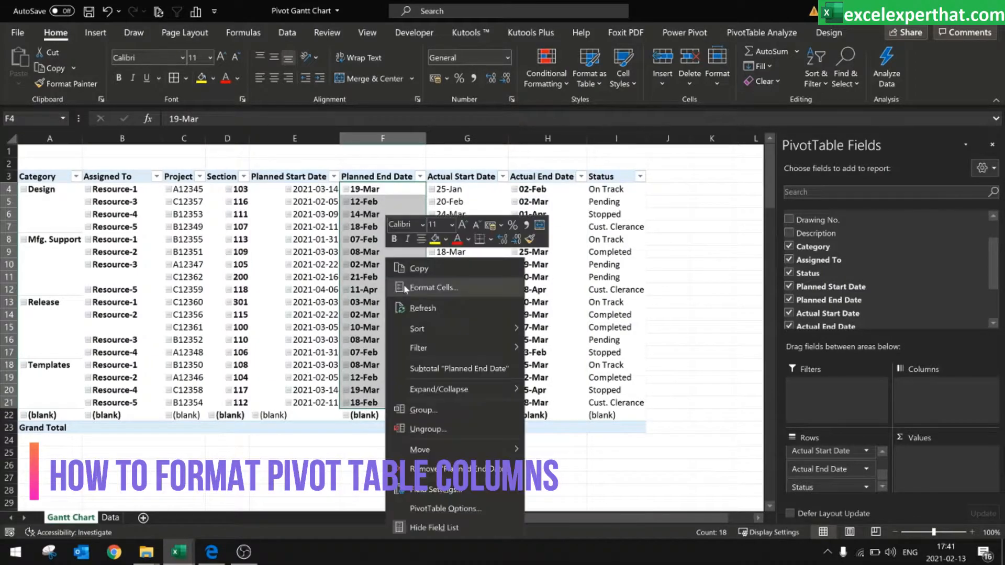
{"action": "left_click", "coordinate": [473, 423]}
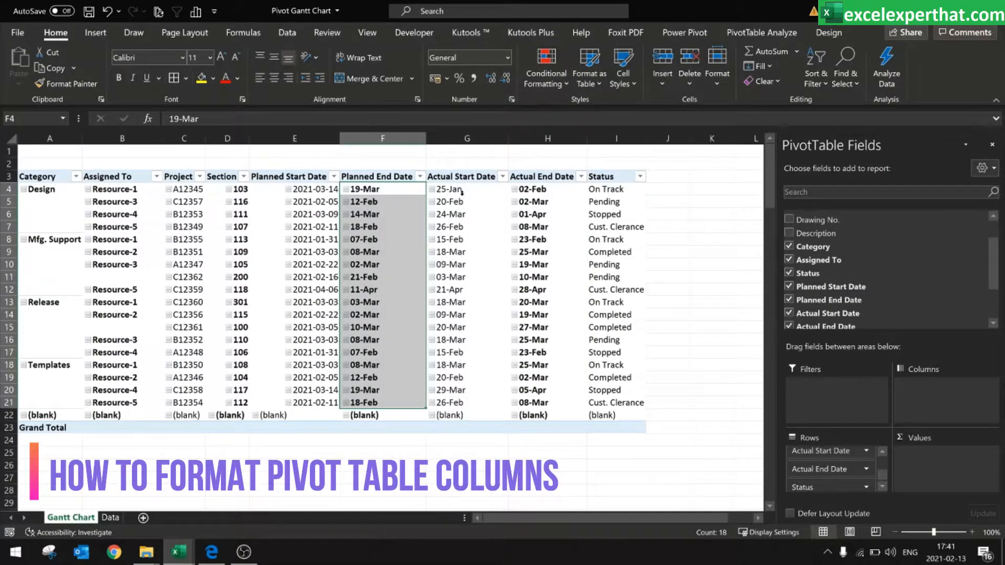
Ungroup the Actual Start Date values in the pivot table
{"action": "left_click_drag", "start_coordinate": [462, 193], "coordinate": [460, 396]}
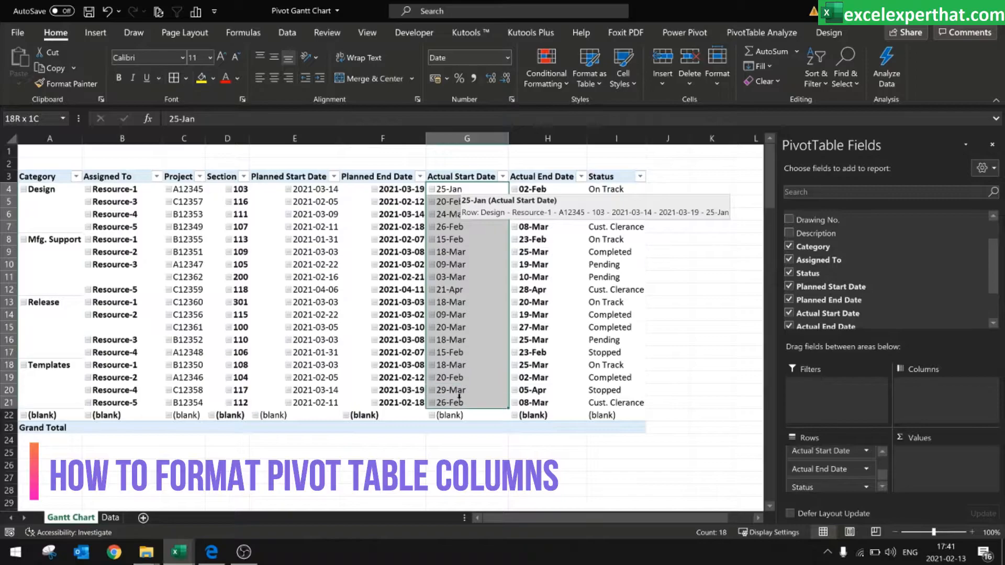
{"action": "right_click", "coordinate": [459, 396]}
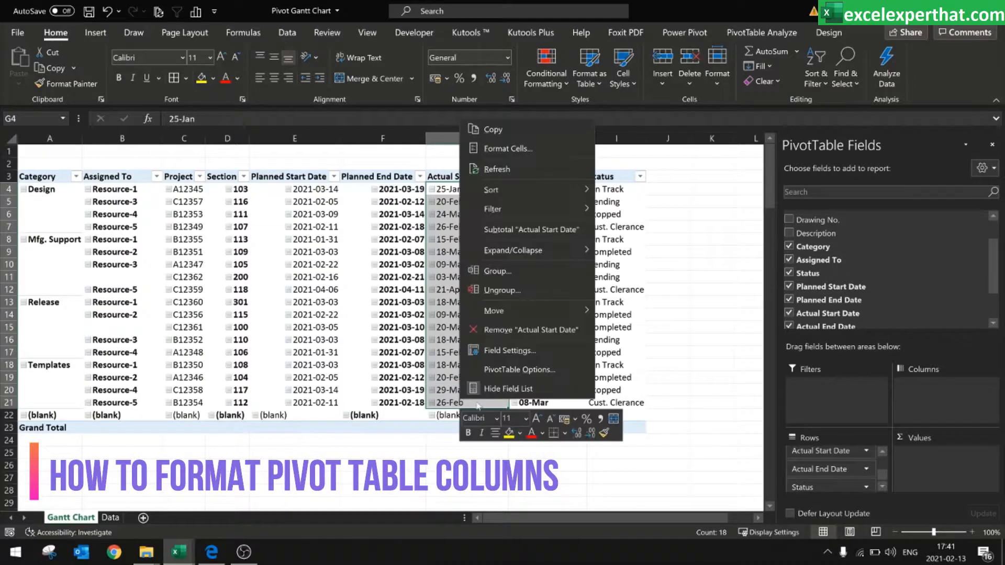
{"action": "left_click", "coordinate": [498, 289]}
Ungroup the Actual End Date values in the pivot table
{"action": "left_click_drag", "start_coordinate": [536, 190], "coordinate": [548, 406]}
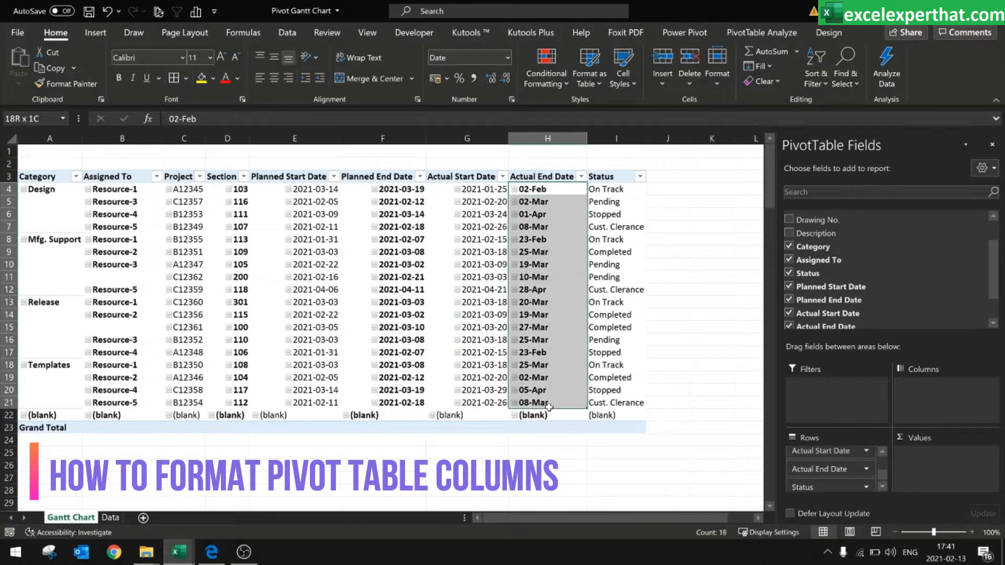
{"action": "right_click", "coordinate": [547, 394]}
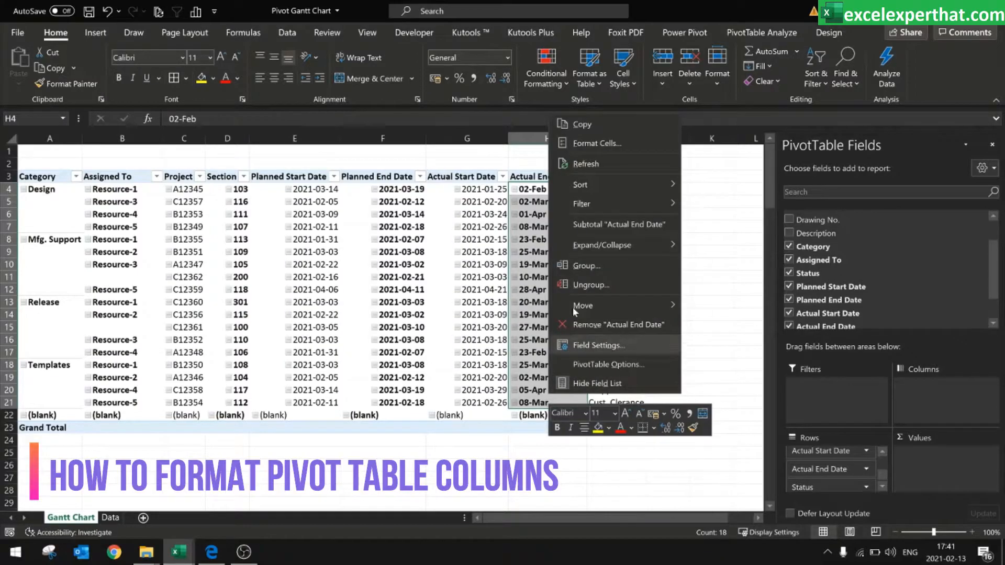
{"action": "left_click", "coordinate": [610, 283]}
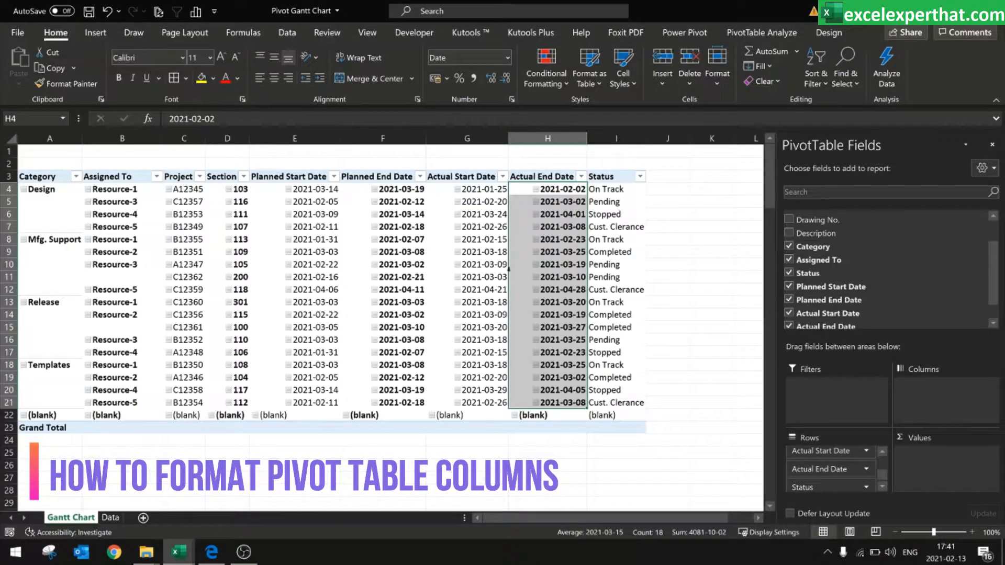
{"action": "left_click", "coordinate": [295, 254]}
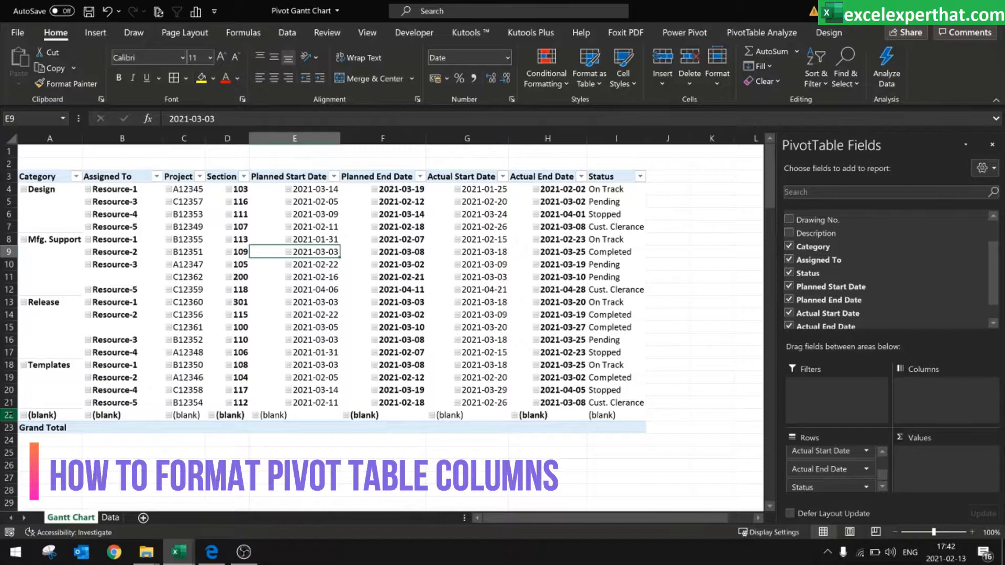
Filter the blank item out of the pivot table's Category field
{"action": "left_click", "coordinate": [23, 416]}
{"action": "left_click", "coordinate": [75, 176]}
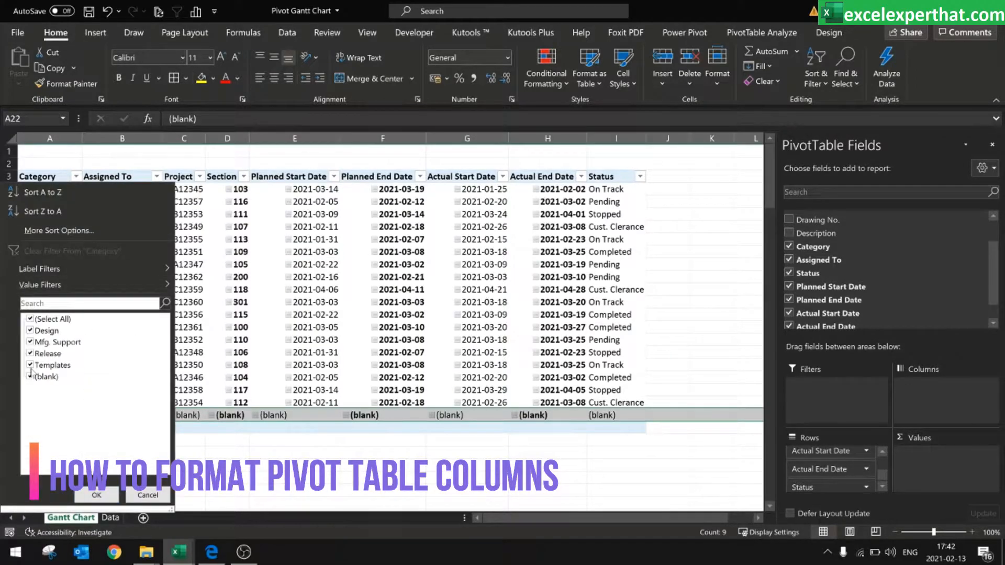
{"action": "left_click", "coordinate": [30, 377]}
{"action": "left_click", "coordinate": [96, 495]}
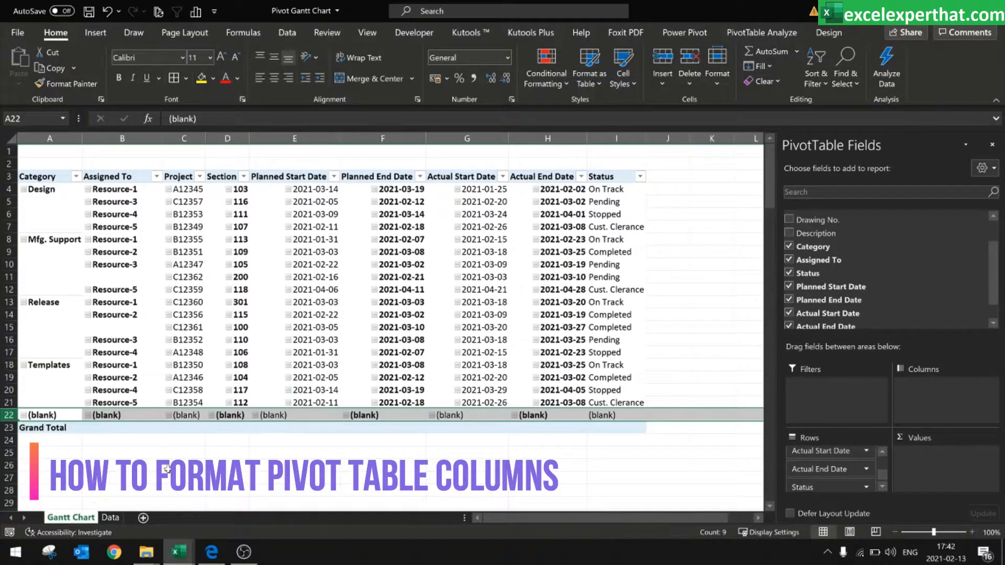
{"action": "left_click", "coordinate": [215, 456]}
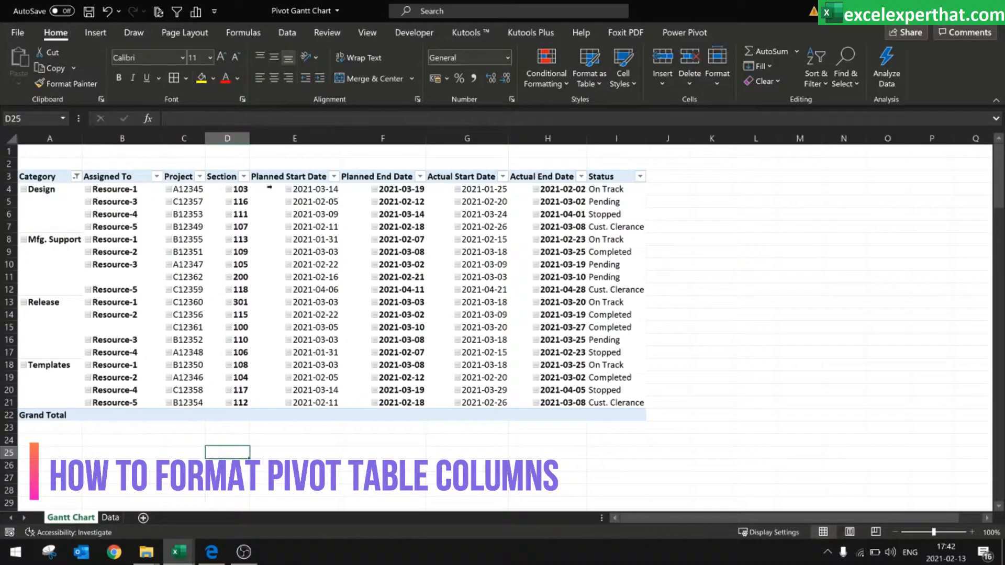
Format the planned and actual date values in E4:H21 with the English (Australia) date type 14-Mar-12
{"action": "left_click_drag", "start_coordinate": [294, 189], "coordinate": [525, 403]}
{"action": "right_click", "coordinate": [331, 265]}
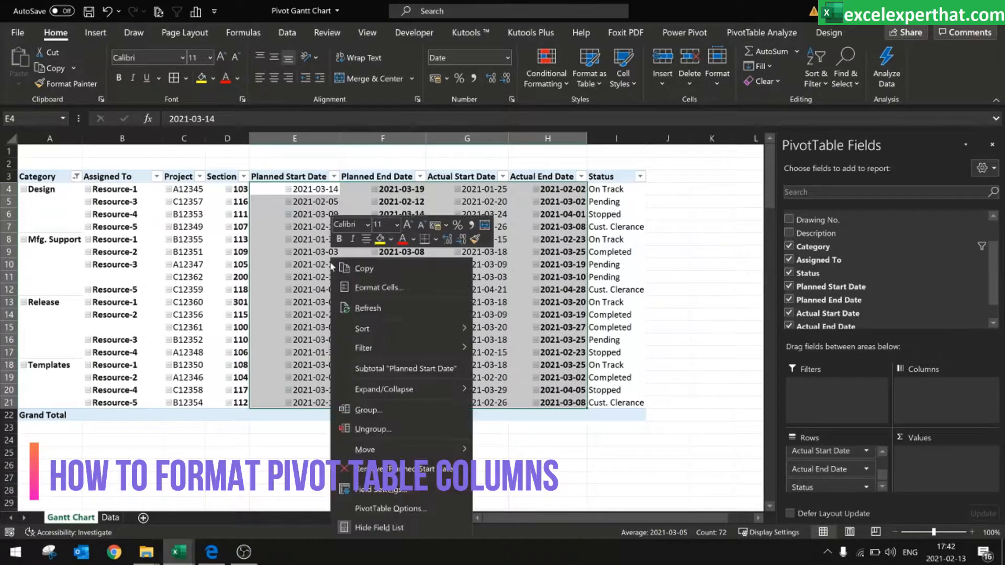
{"action": "left_click", "coordinate": [363, 288]}
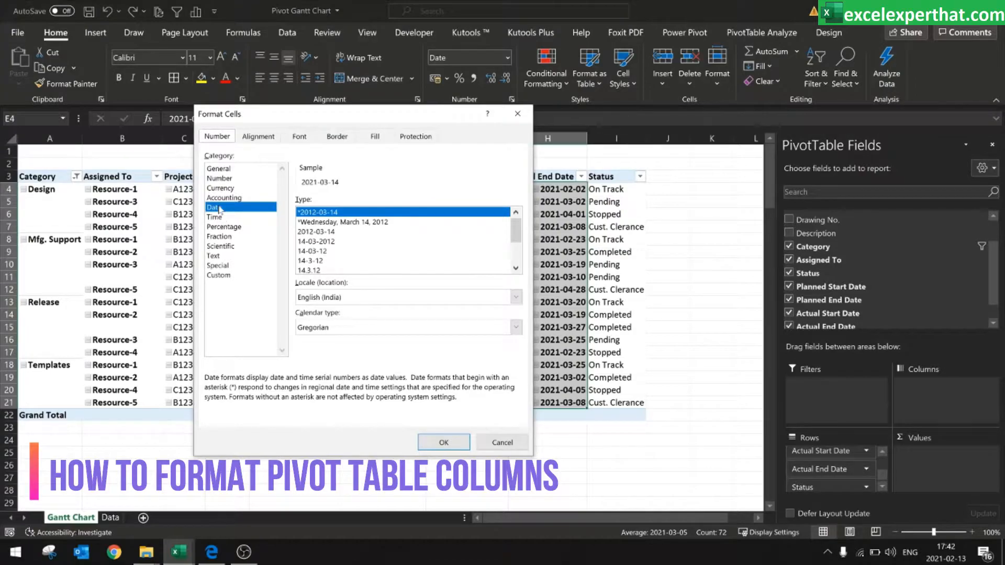
{"action": "left_click", "coordinate": [321, 297]}
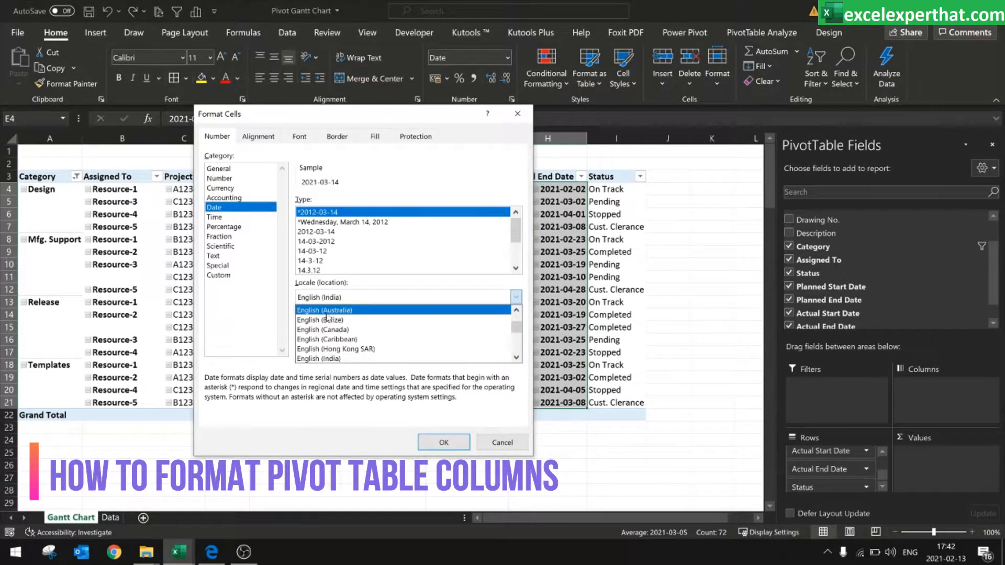
{"action": "left_click", "coordinate": [335, 311]}
{"action": "left_click", "coordinate": [320, 270]}
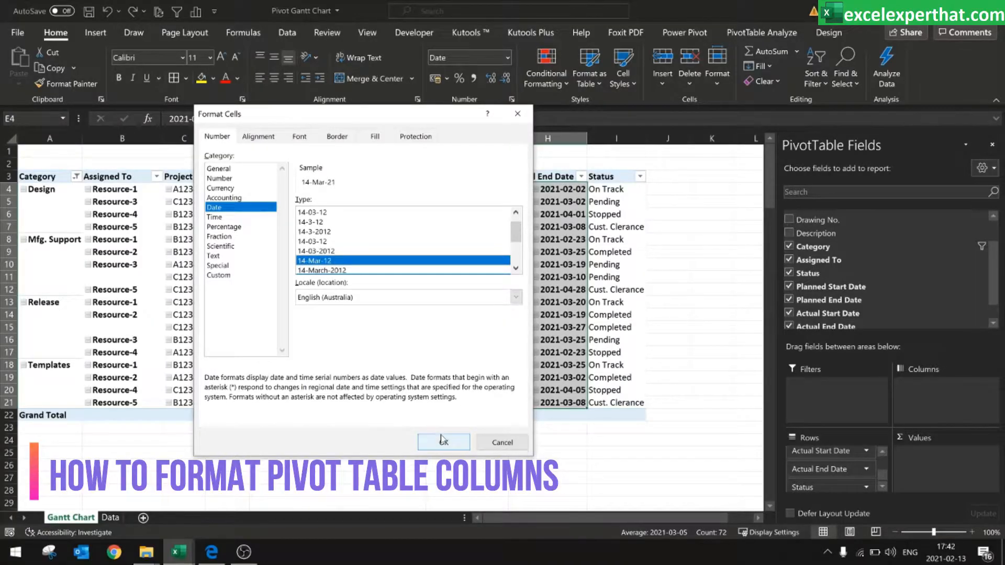
{"action": "left_click", "coordinate": [442, 441]}
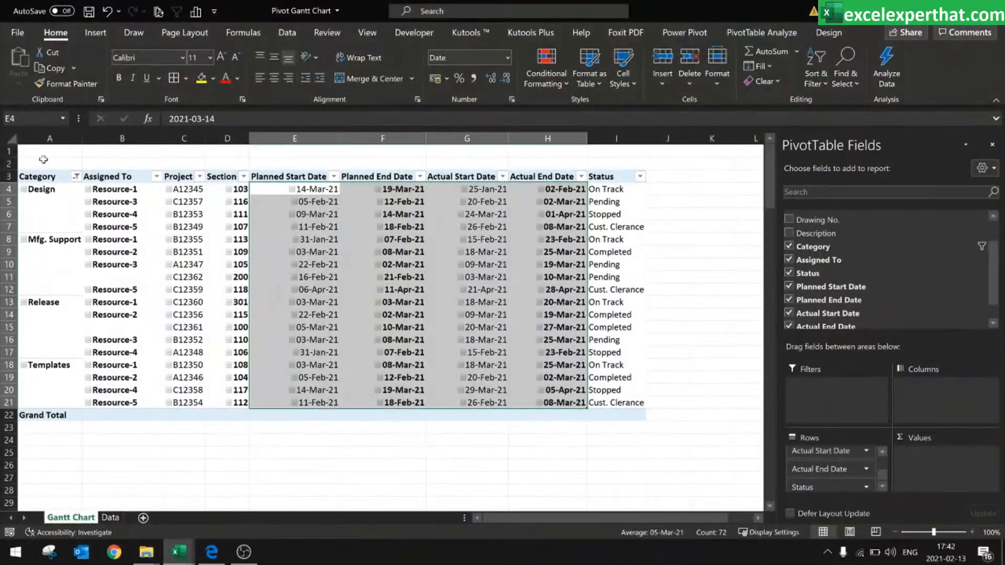
{"action": "left_click", "coordinate": [43, 161]}
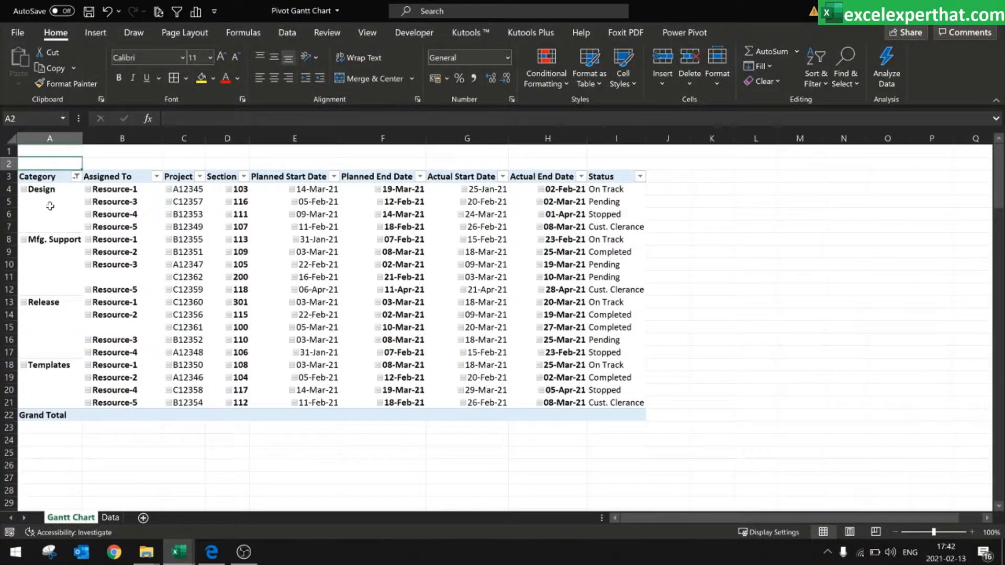
Collapse the Design category in the pivot table and expand it again
{"action": "left_click", "coordinate": [28, 193]}
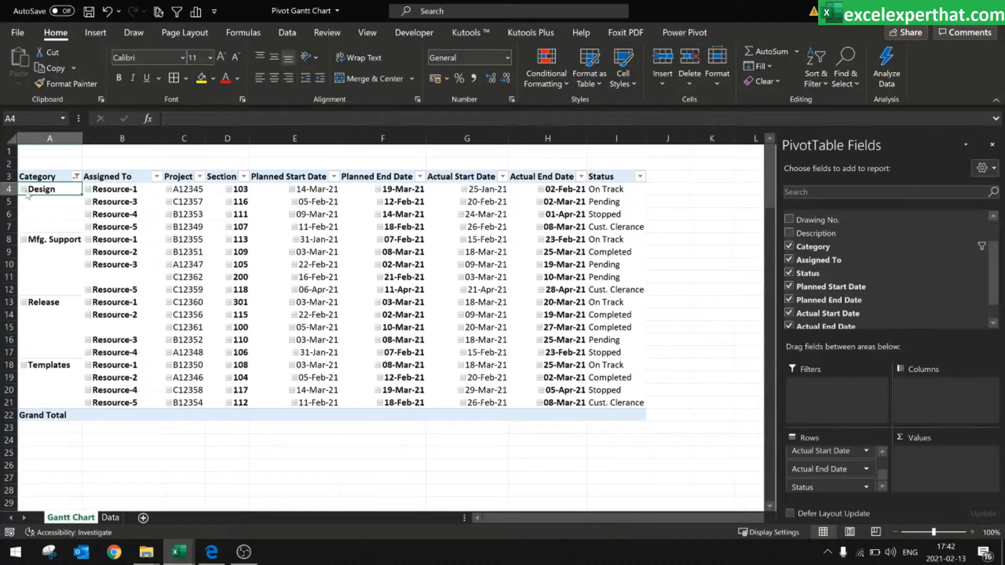
{"action": "left_click", "coordinate": [23, 189]}
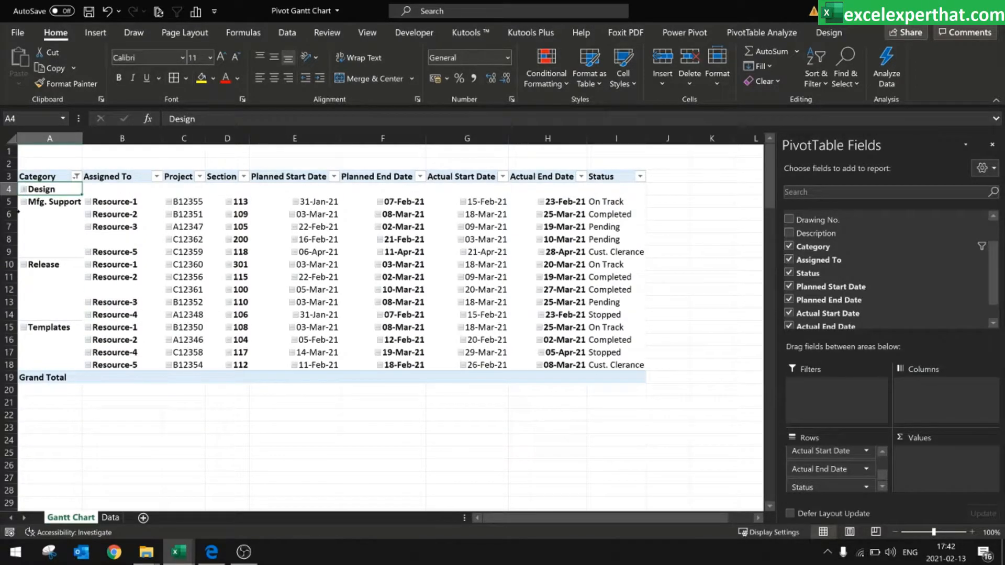
{"action": "left_click", "coordinate": [23, 189]}
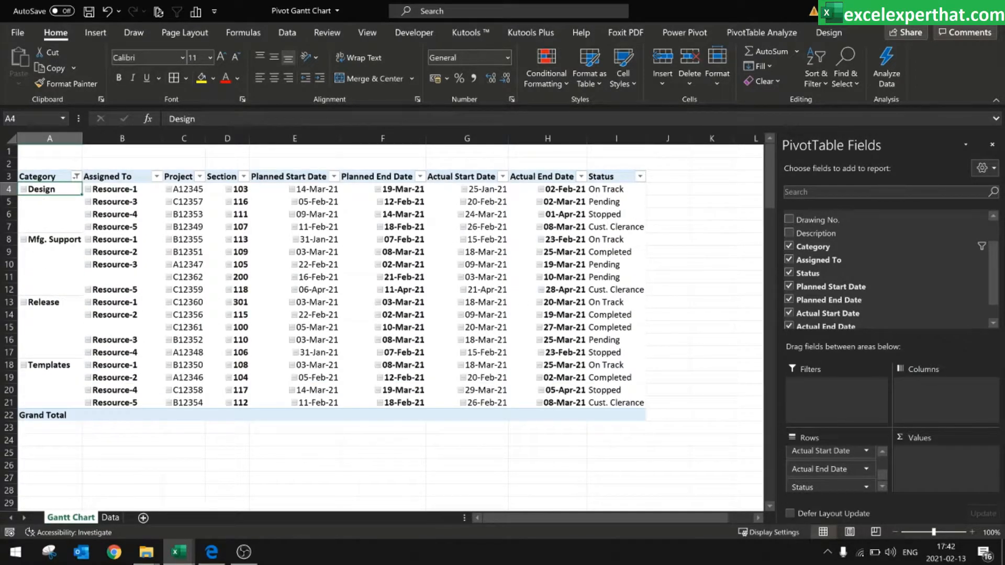
In the PivotTable options, enable merging and centering cells with labels and disable autofitting column widths on update
{"action": "left_click", "coordinate": [50, 177]}
{"action": "right_click", "coordinate": [51, 177]}
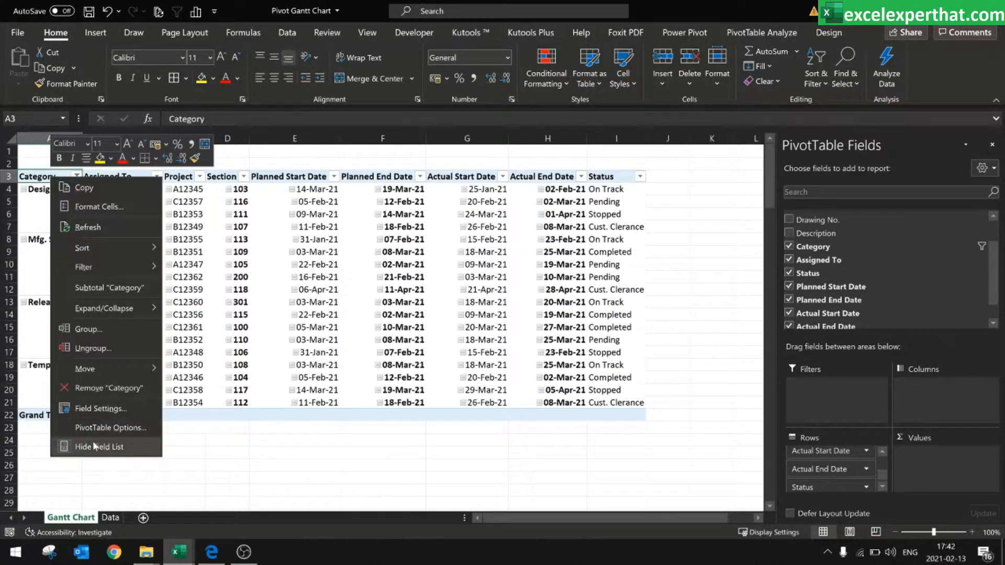
{"action": "left_click", "coordinate": [104, 428]}
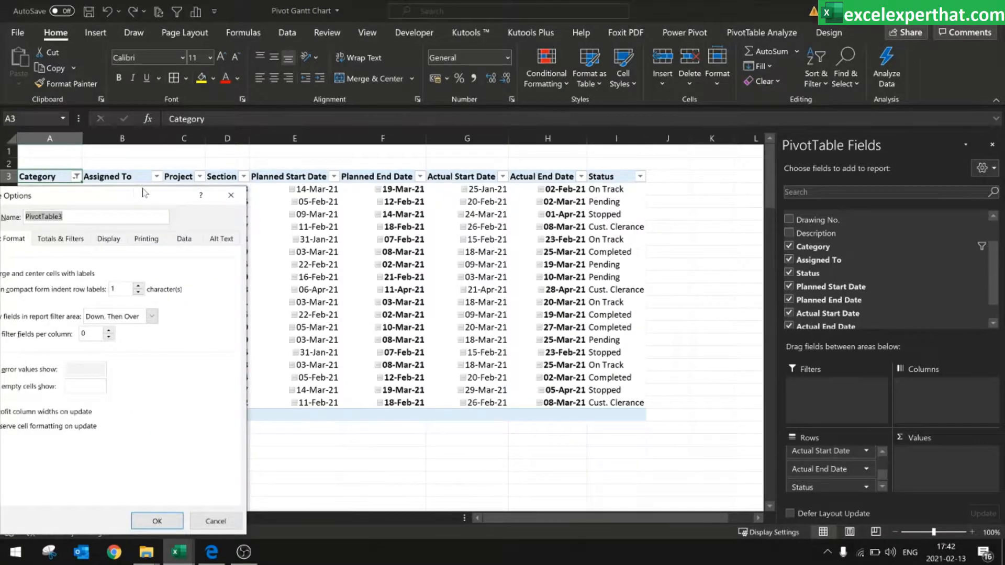
{"action": "left_click_drag", "start_coordinate": [143, 189], "coordinate": [587, 63]}
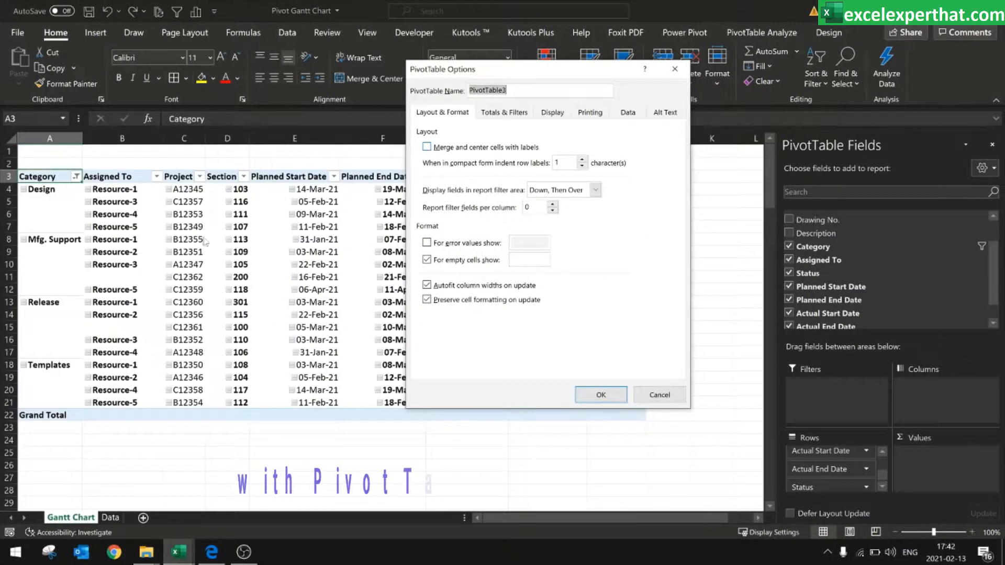
{"action": "left_click", "coordinate": [428, 148]}
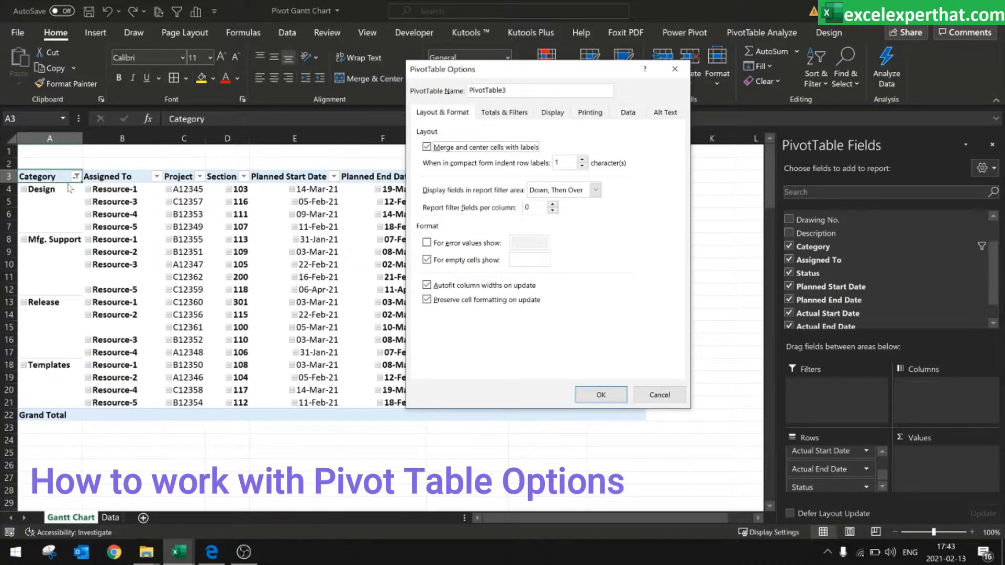
{"action": "left_click", "coordinate": [428, 285]}
{"action": "left_click", "coordinate": [427, 287]}
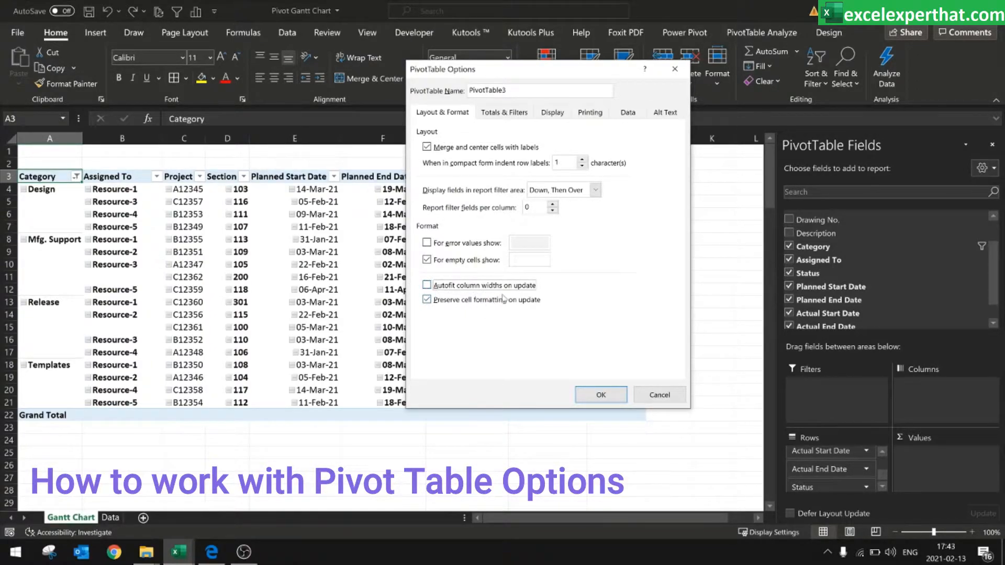
Turn off the pivot table's expand/collapse buttons and apply the PivotTable options
{"action": "left_click", "coordinate": [562, 116]}
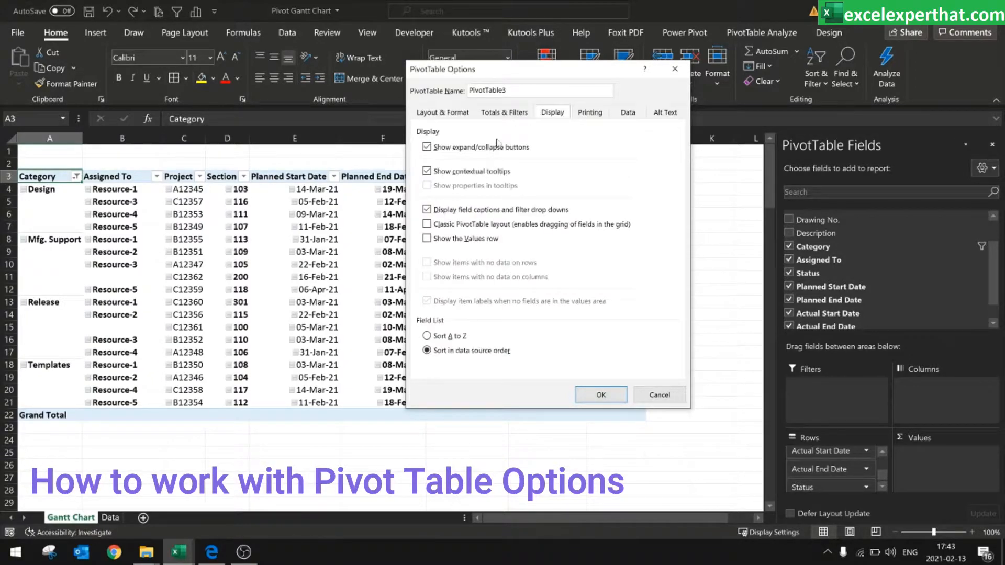
{"action": "left_click", "coordinate": [427, 148]}
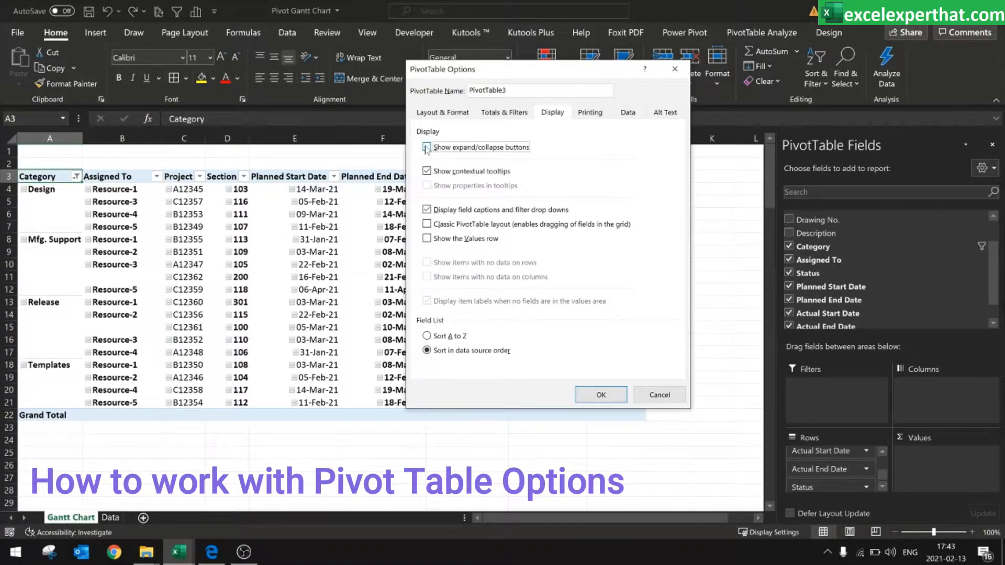
{"action": "left_click", "coordinate": [601, 395]}
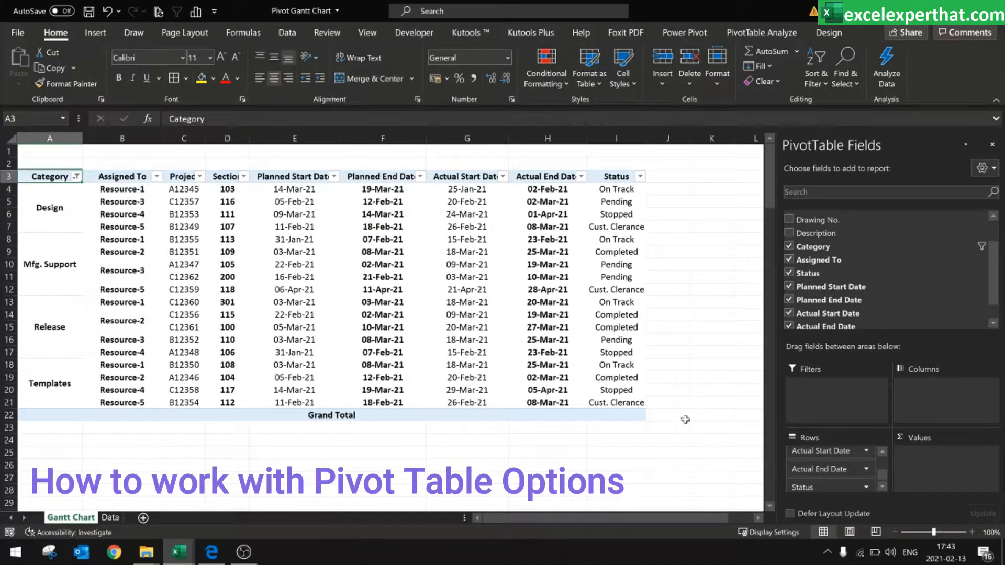
{"action": "left_click", "coordinate": [54, 213]}
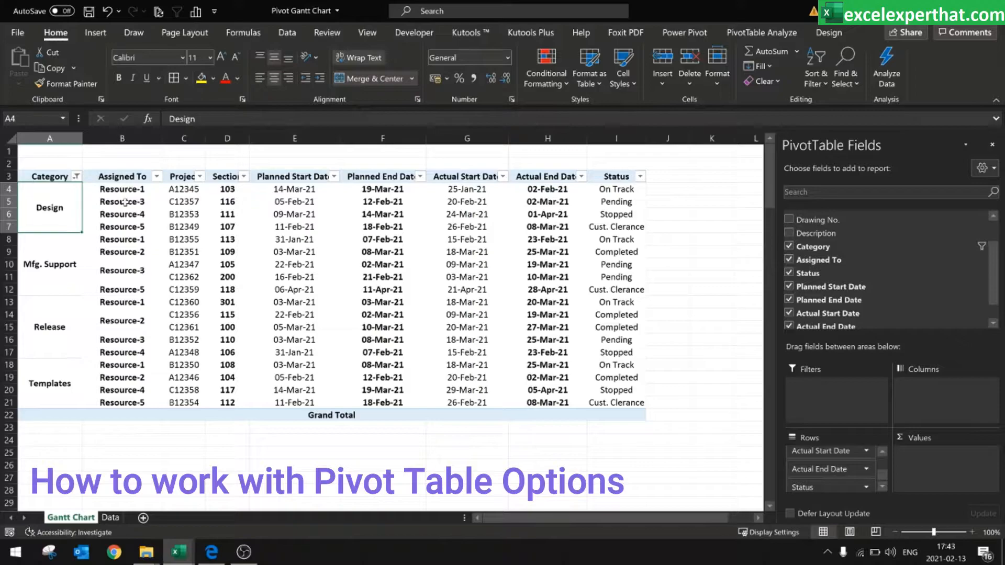
{"action": "left_click", "coordinate": [56, 251]}
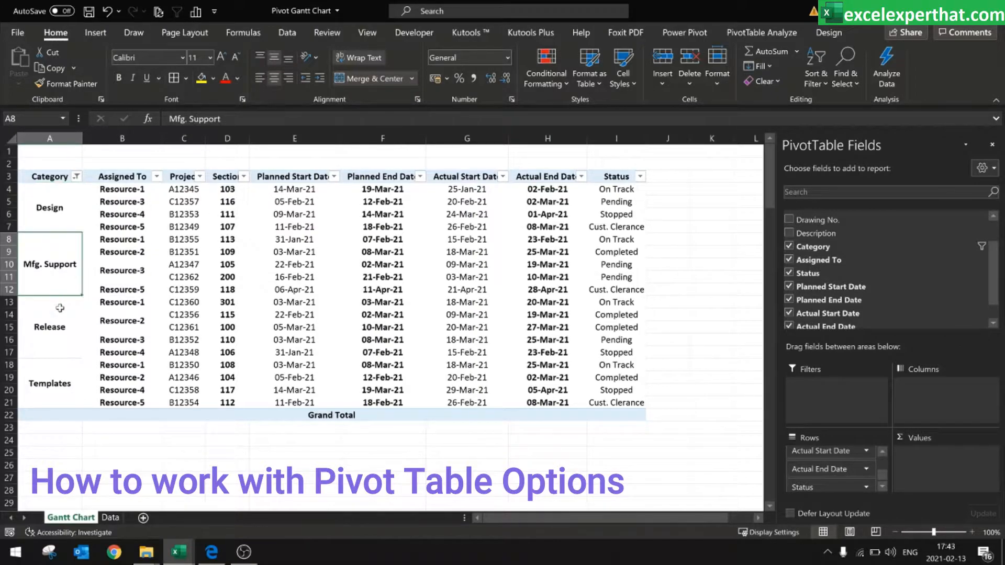
{"action": "left_click", "coordinate": [61, 309]}
{"action": "left_click", "coordinate": [55, 391]}
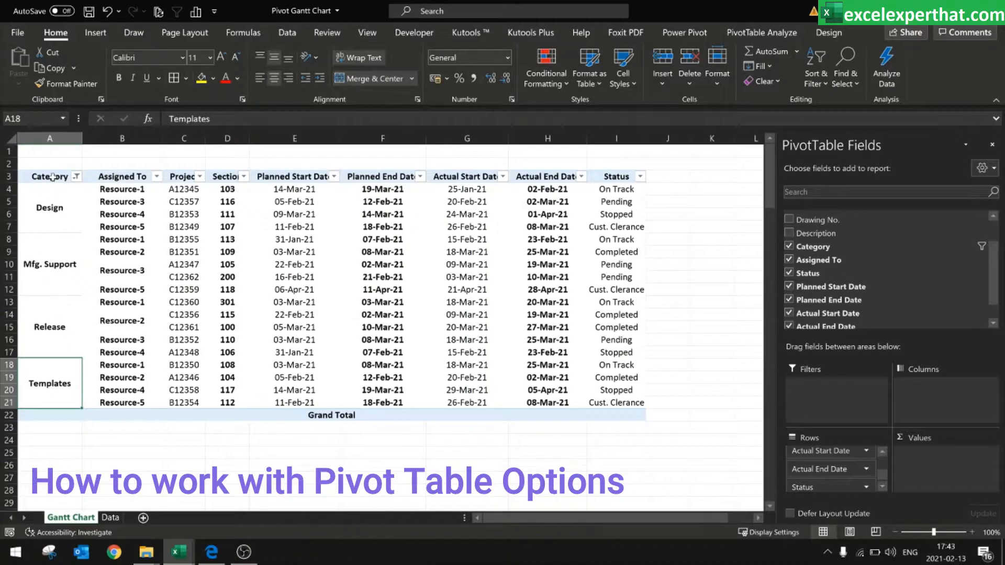
{"action": "left_click", "coordinate": [9, 415]}
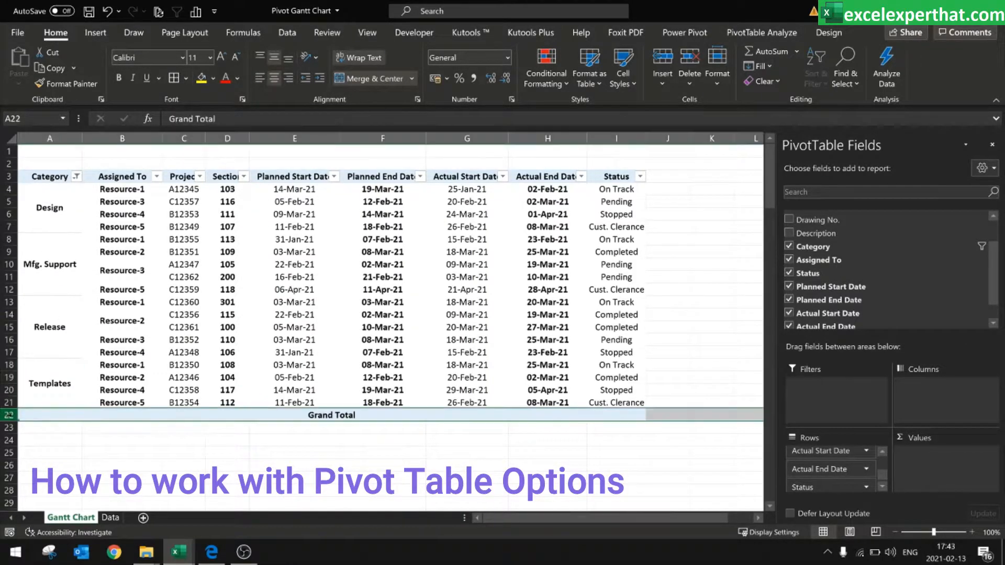
Turn off the pivot table's grand totals for both rows and columns
{"action": "right_click", "coordinate": [50, 181]}
{"action": "left_click", "coordinate": [84, 428]}
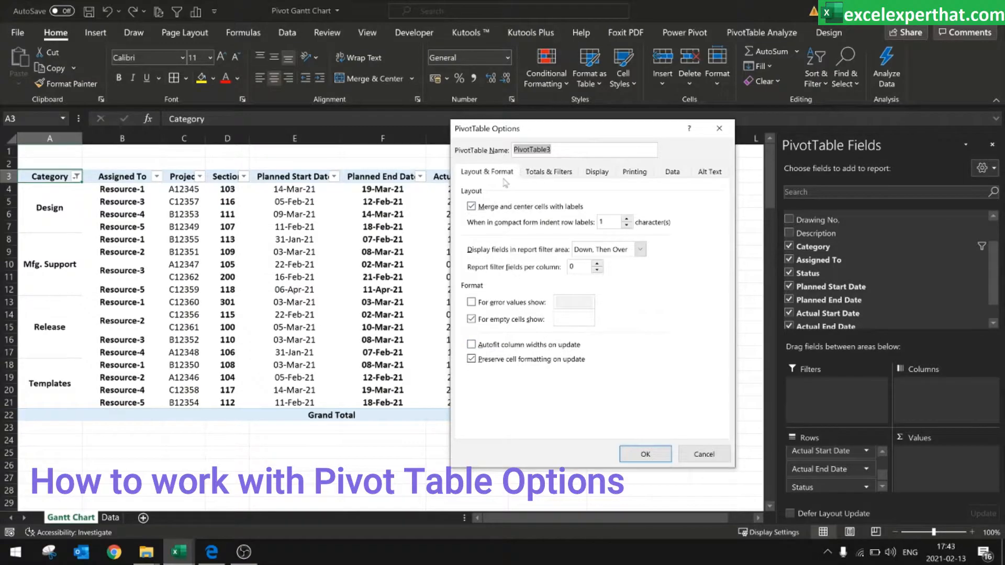
{"action": "left_click", "coordinate": [549, 173]}
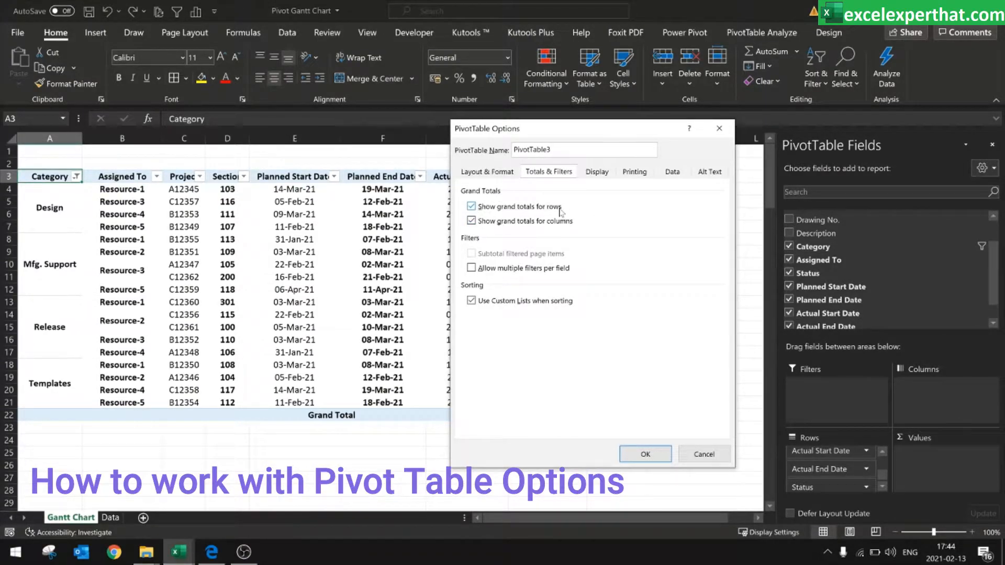
{"action": "left_click", "coordinate": [471, 206]}
{"action": "left_click", "coordinate": [471, 221]}
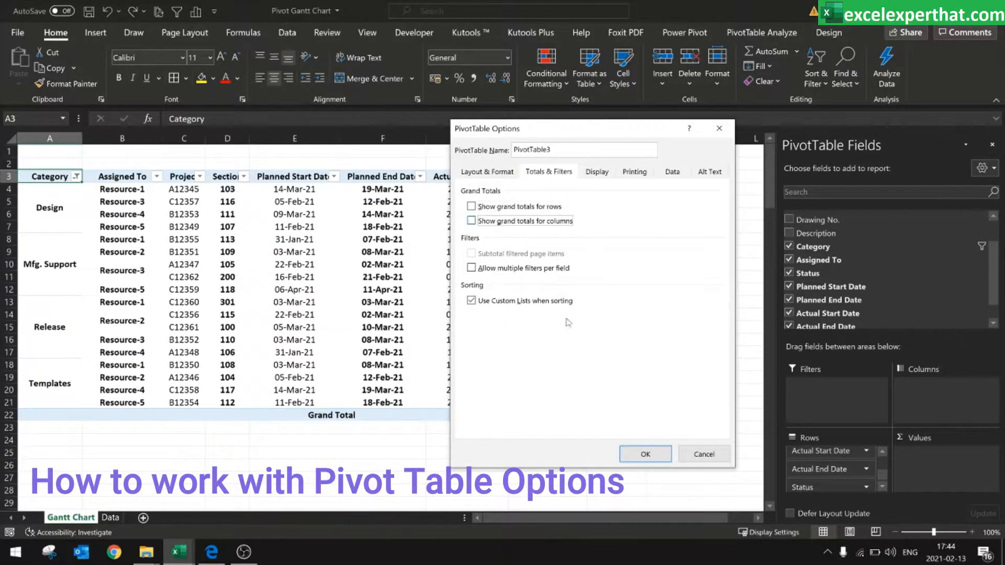
{"action": "left_click", "coordinate": [643, 454]}
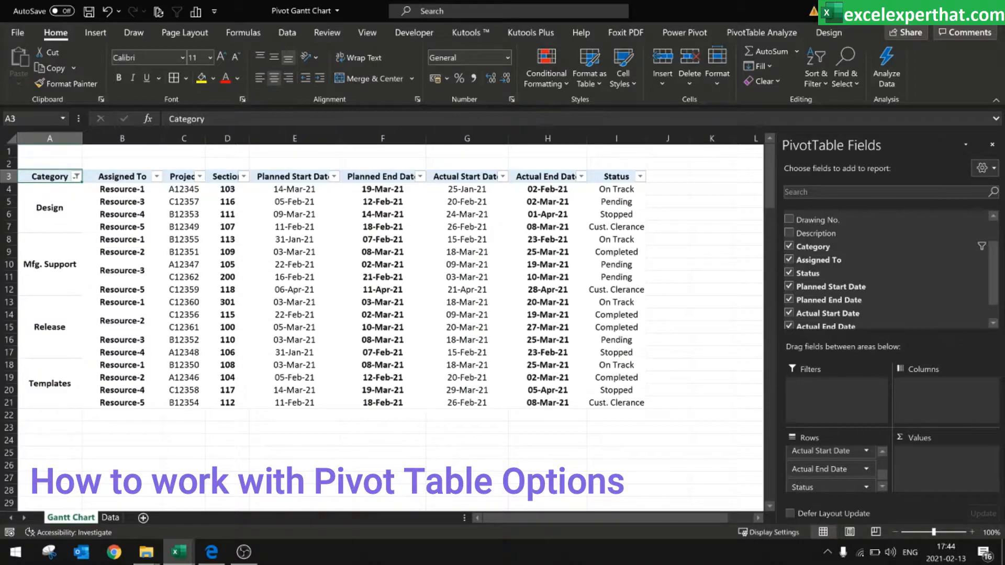
Apply the Blue, Pivot Style Dark 16 style to the pivot table
{"action": "left_click", "coordinate": [828, 33]}
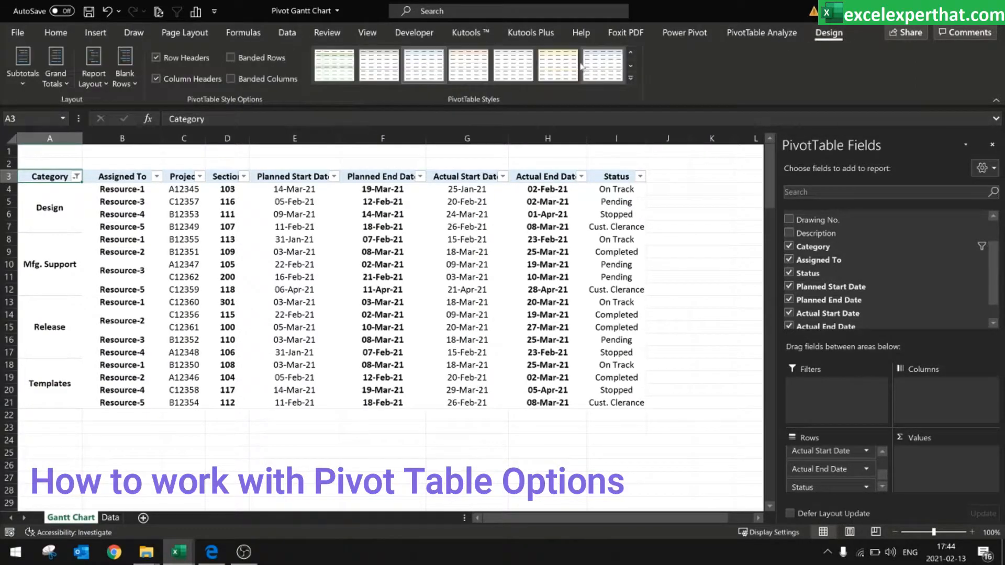
{"action": "left_click", "coordinate": [626, 77]}
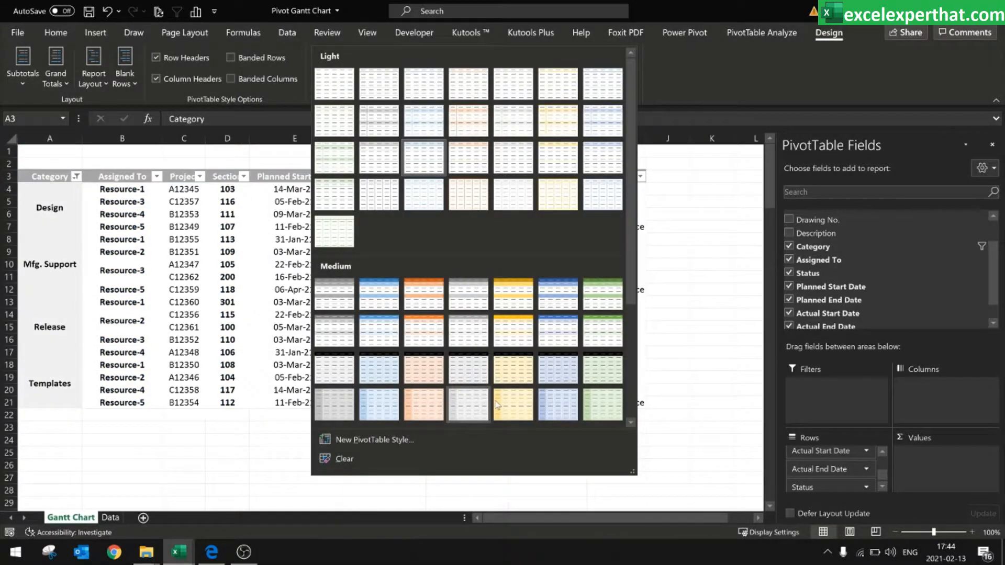
{"action": "scroll", "coordinate": [498, 404], "scroll_direction": "down", "scroll_amount": 3}
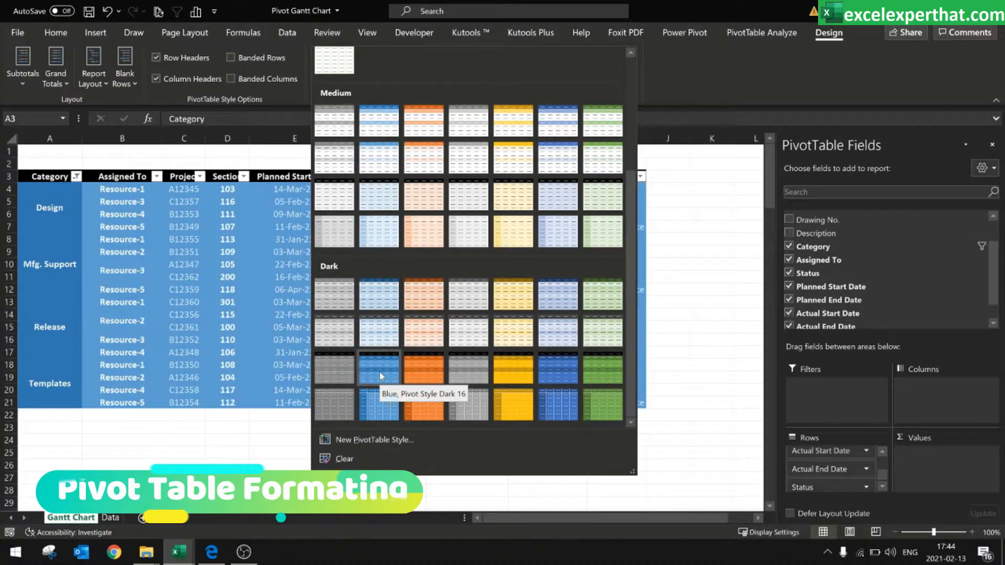
{"action": "left_click", "coordinate": [379, 372]}
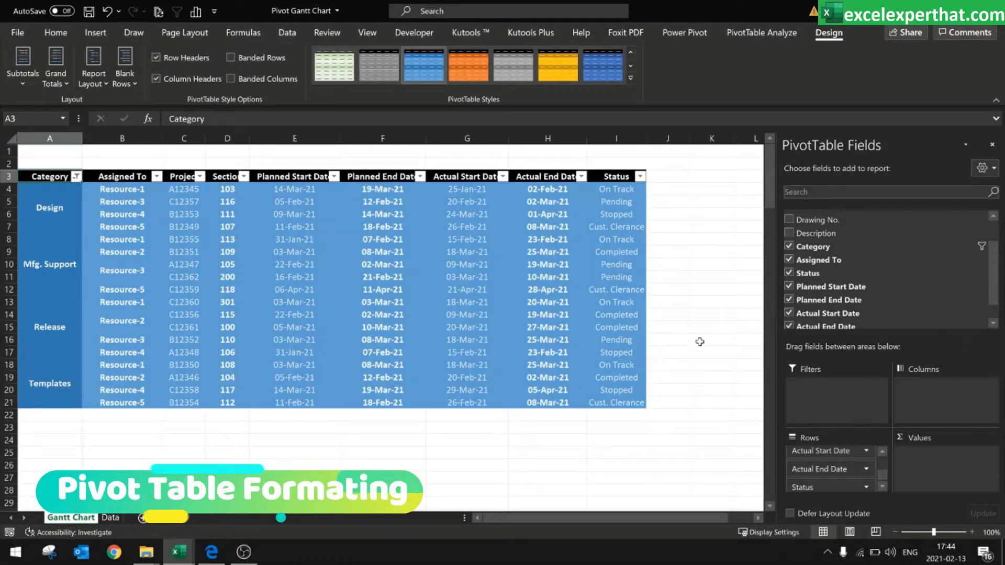
{"action": "left_click", "coordinate": [516, 432]}
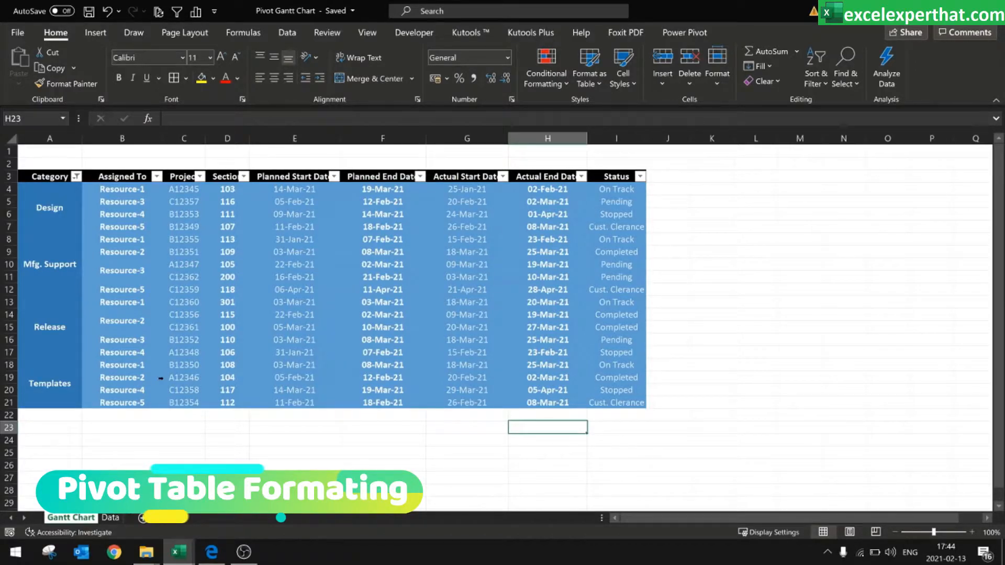
{"action": "left_click", "coordinate": [191, 434]}
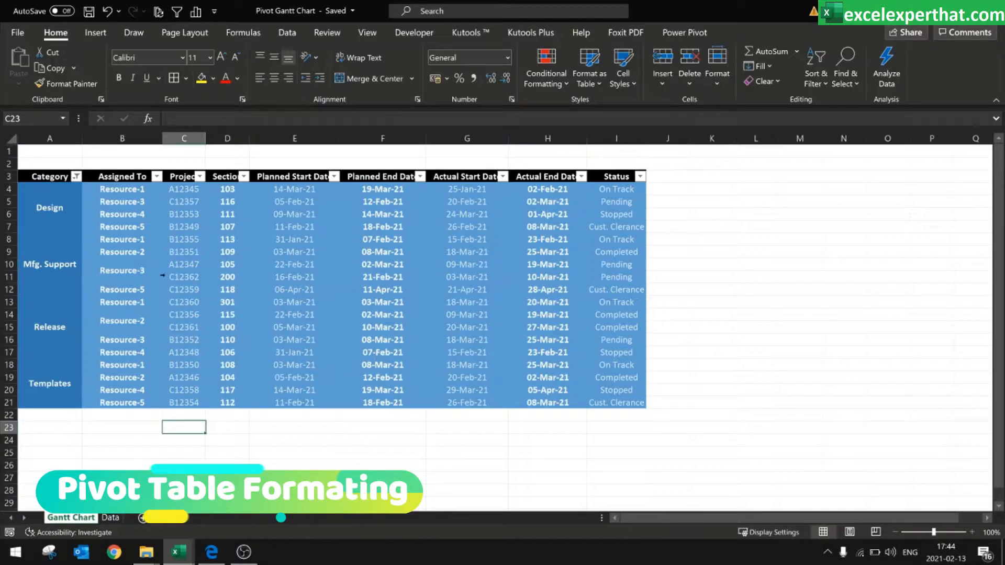
{"action": "left_click", "coordinate": [661, 178]}
{"action": "left_click", "coordinate": [664, 239]}
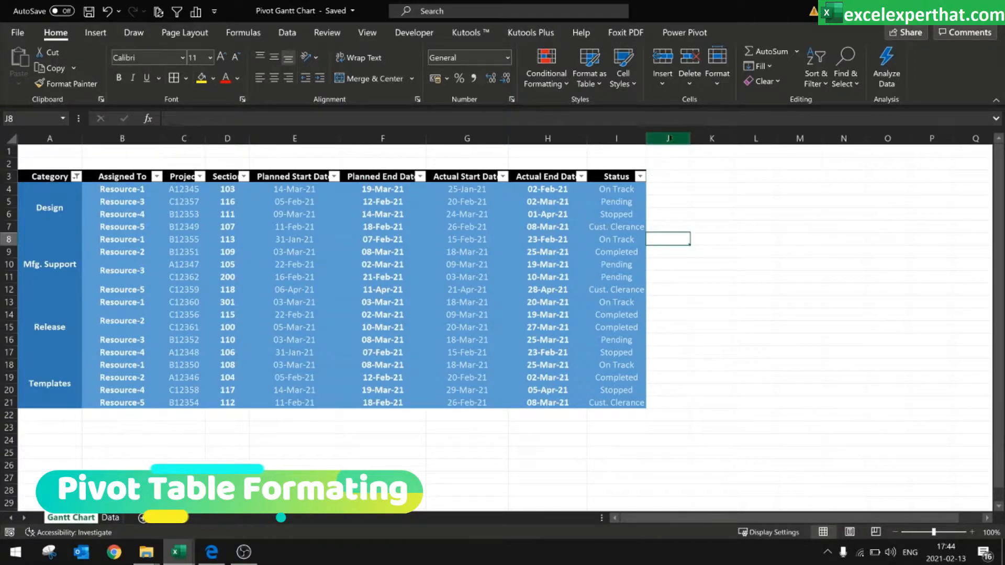
{"action": "left_click_drag", "start_coordinate": [668, 138], "coordinate": [886, 147]}
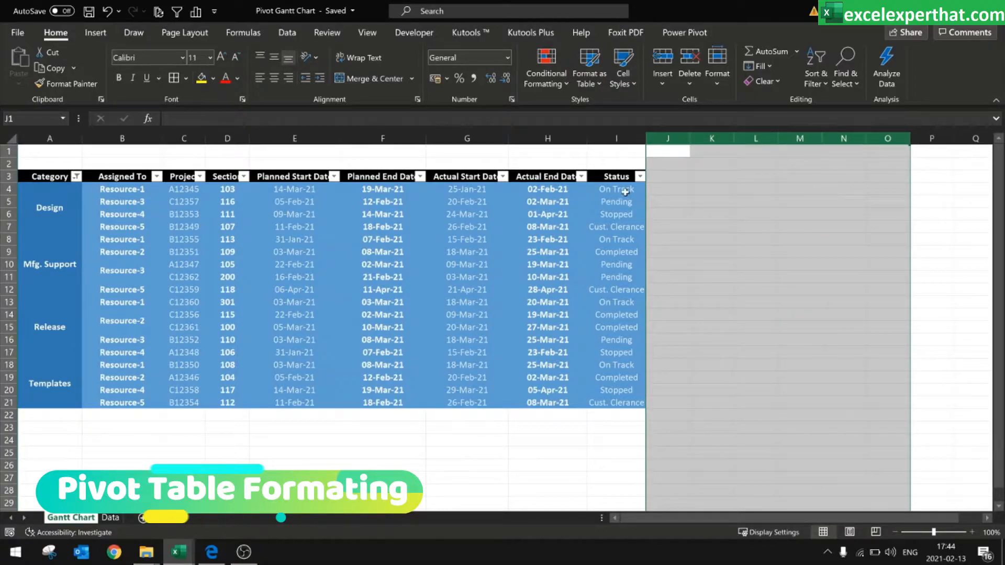
{"action": "left_click_drag", "start_coordinate": [656, 175], "coordinate": [964, 182]}
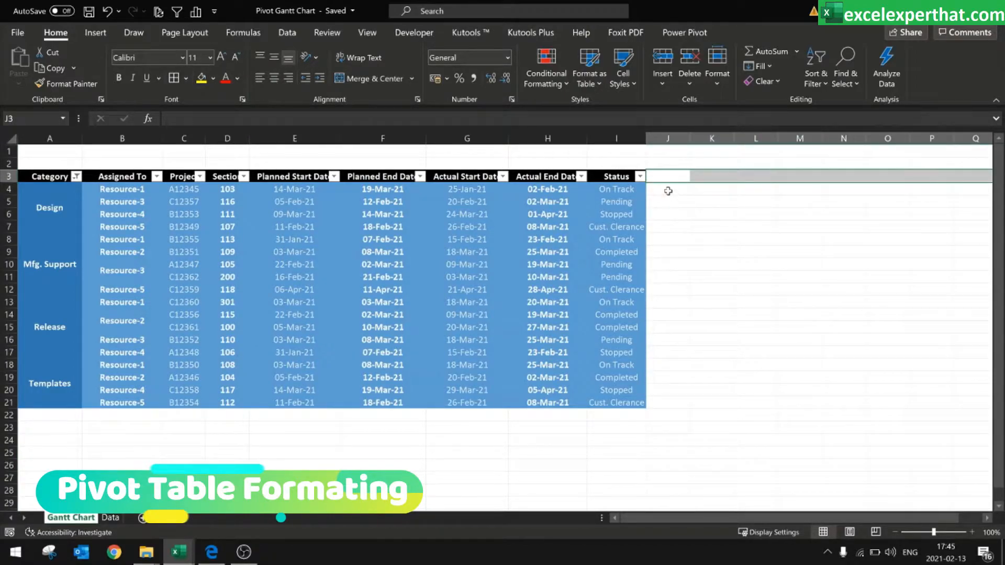
{"action": "left_click_drag", "start_coordinate": [666, 189], "coordinate": [942, 403]}
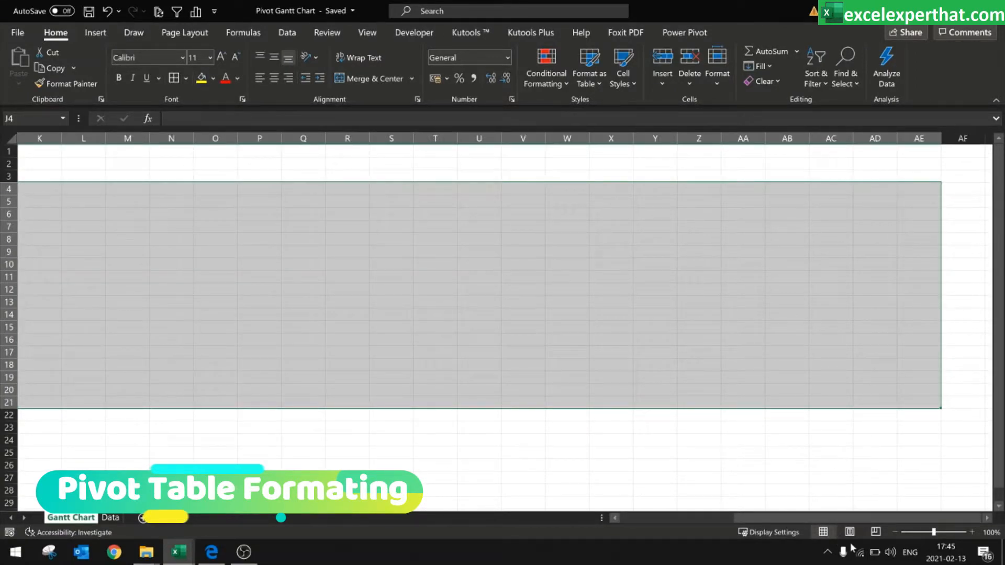
{"action": "left_click_drag", "start_coordinate": [754, 520], "coordinate": [636, 520]}
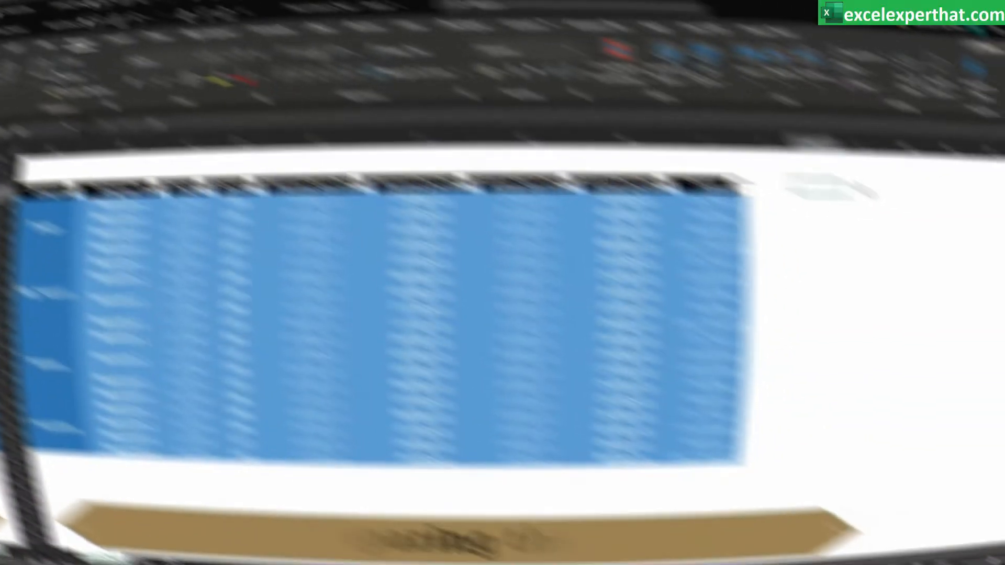
{"action": "left_click", "coordinate": [867, 190]}
{"action": "left_click", "coordinate": [815, 175]}
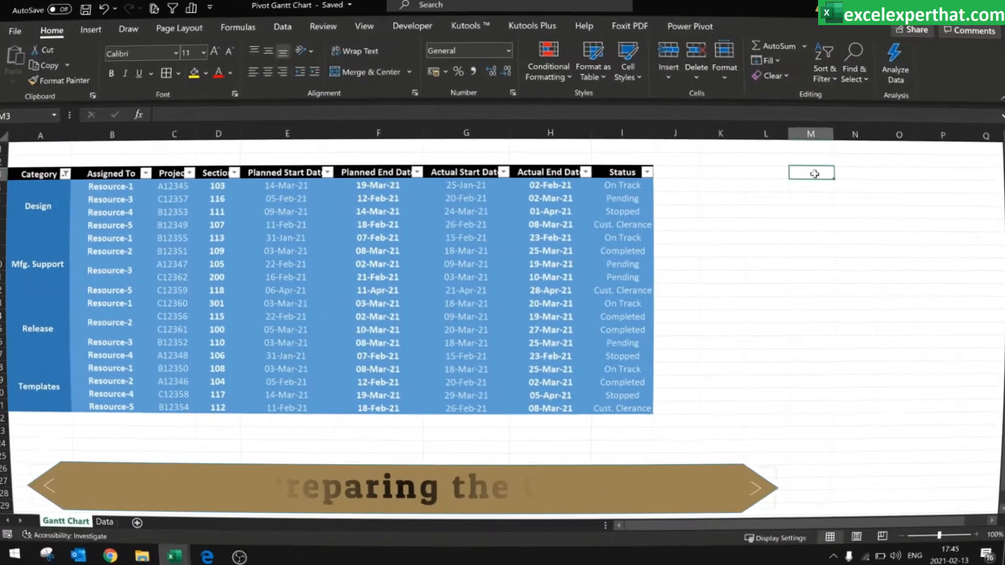
{"action": "left_click", "coordinate": [844, 177]}
{"action": "left_click", "coordinate": [891, 178]}
{"action": "left_click", "coordinate": [927, 177]}
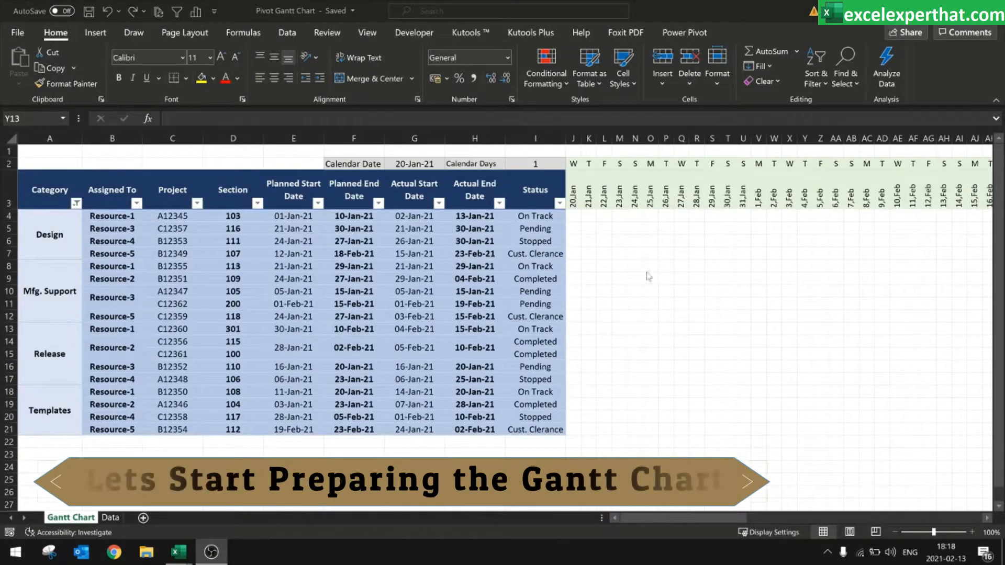
Examine the Calendar Date in G2 and Calendar Days in I2 together with the first timeline dates in J3 and K3
{"action": "left_click", "coordinate": [572, 206]}
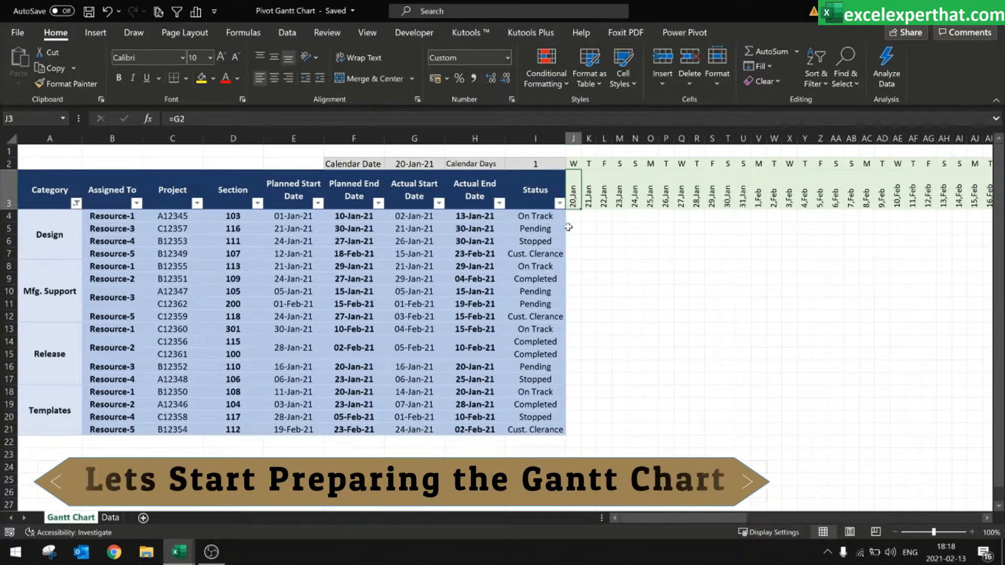
{"action": "left_click", "coordinate": [352, 161]}
{"action": "left_click", "coordinate": [407, 159]}
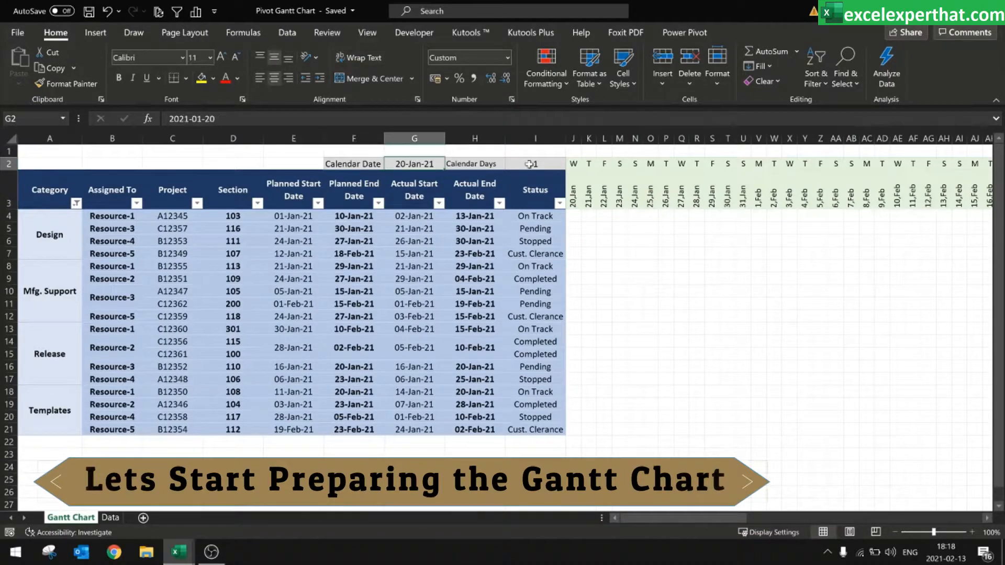
{"action": "left_click", "coordinate": [529, 165]}
{"action": "left_click", "coordinate": [427, 164]}
{"action": "left_click", "coordinate": [572, 198]}
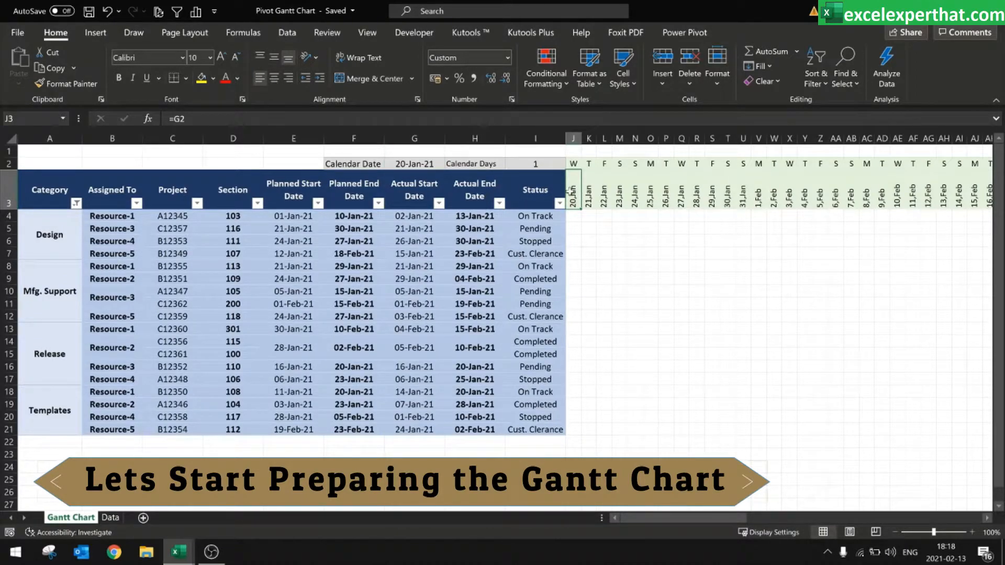
{"action": "left_click", "coordinate": [526, 163]}
{"action": "left_click", "coordinate": [572, 198]}
{"action": "left_click", "coordinate": [589, 198]}
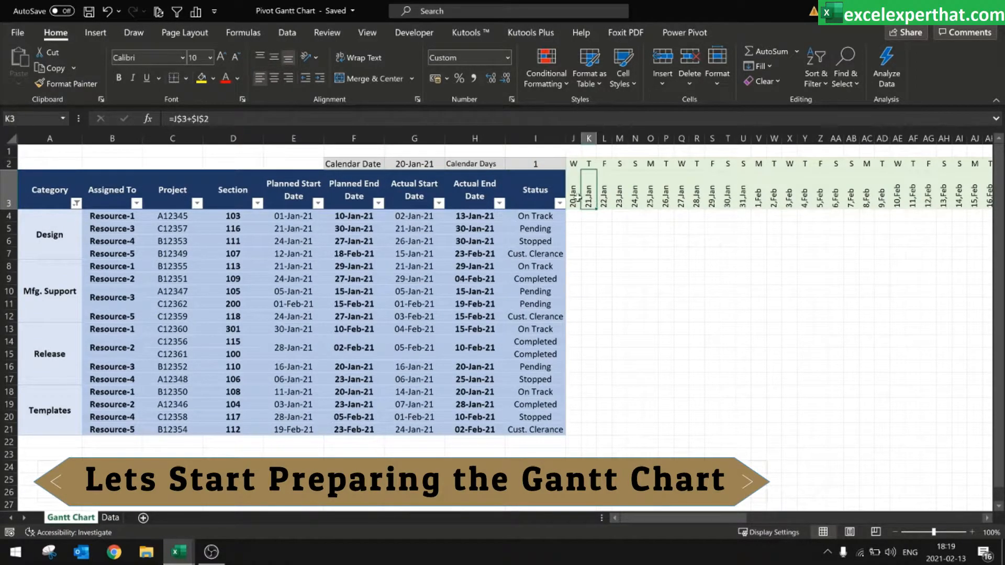
{"action": "left_click", "coordinate": [573, 198]}
{"action": "left_click", "coordinate": [590, 198]}
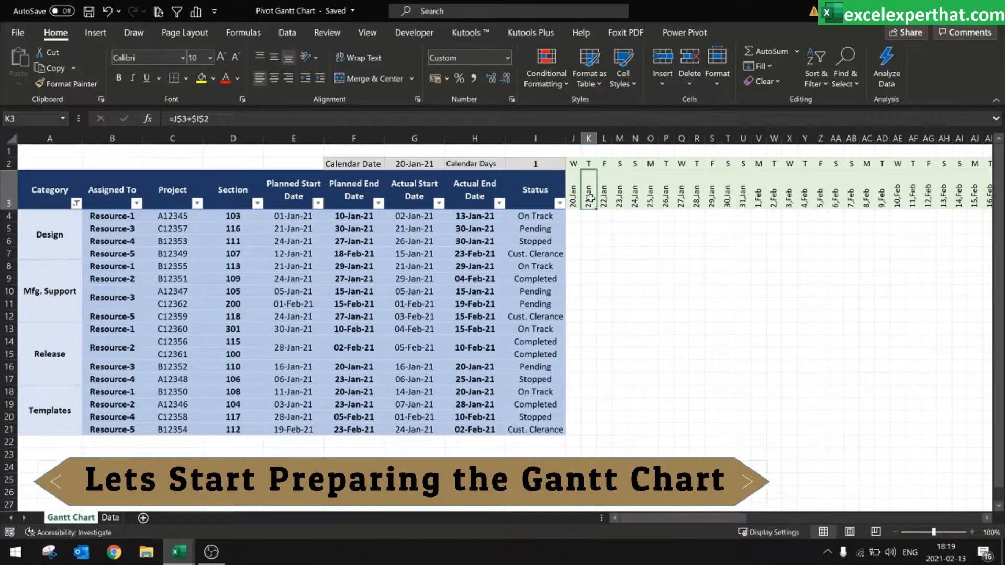
Set the Calendar Days interval in I2 to 2 and check the spacing of the timeline dates
{"action": "left_click", "coordinate": [538, 165]}
{"action": "type", "text": "2"}
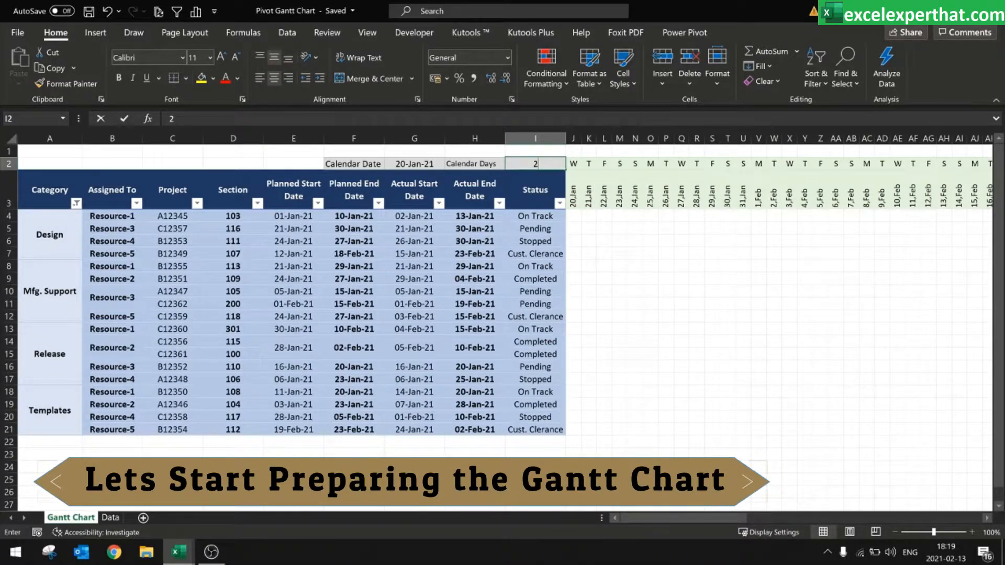
{"action": "key", "text": "Return"}
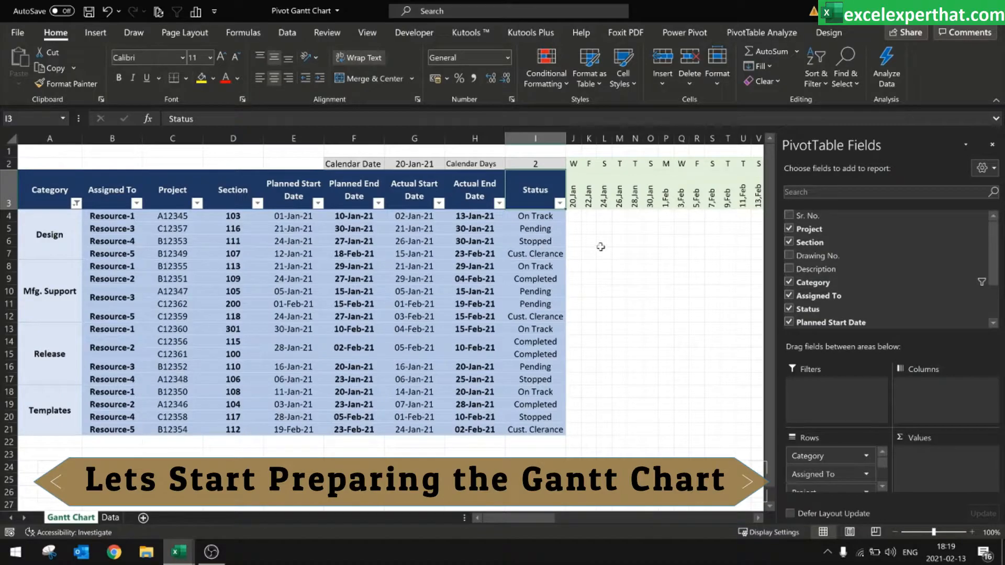
{"action": "scroll", "coordinate": [752, 524], "scroll_direction": "right", "scroll_amount": 4}
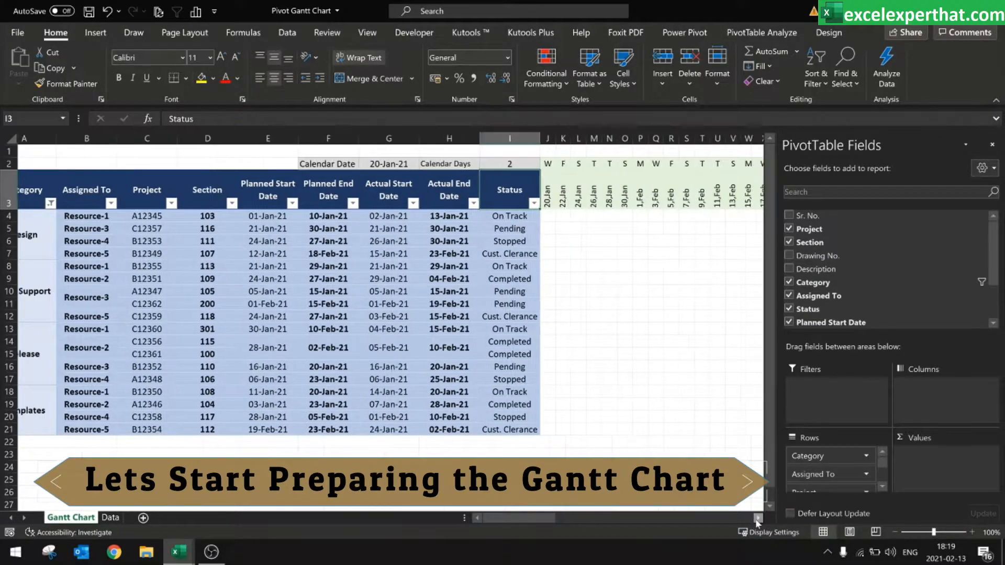
Set the Calendar Days interval in I2 to 3
{"action": "left_click", "coordinate": [303, 164]}
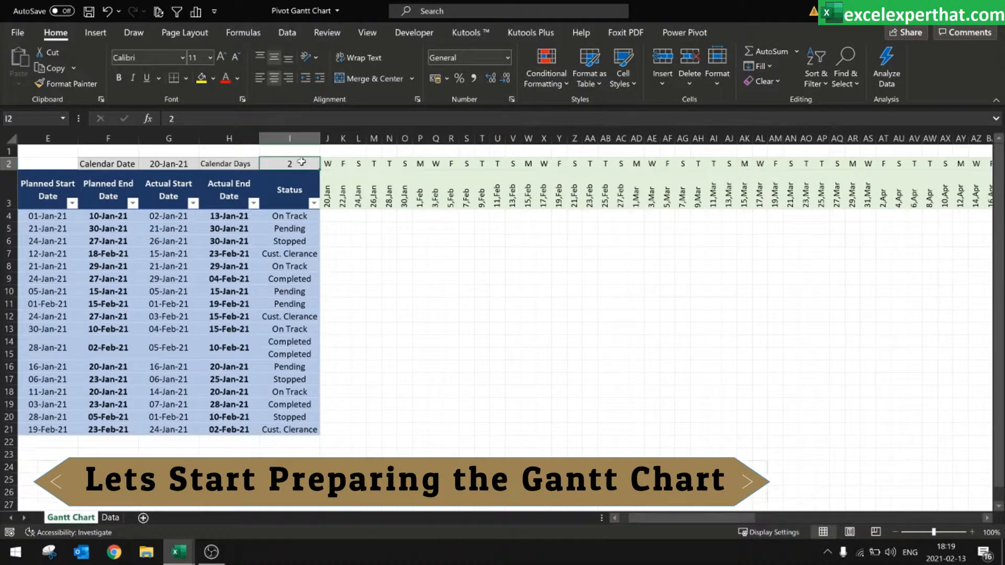
{"action": "type", "text": "3"}
{"action": "key", "text": "Return"}
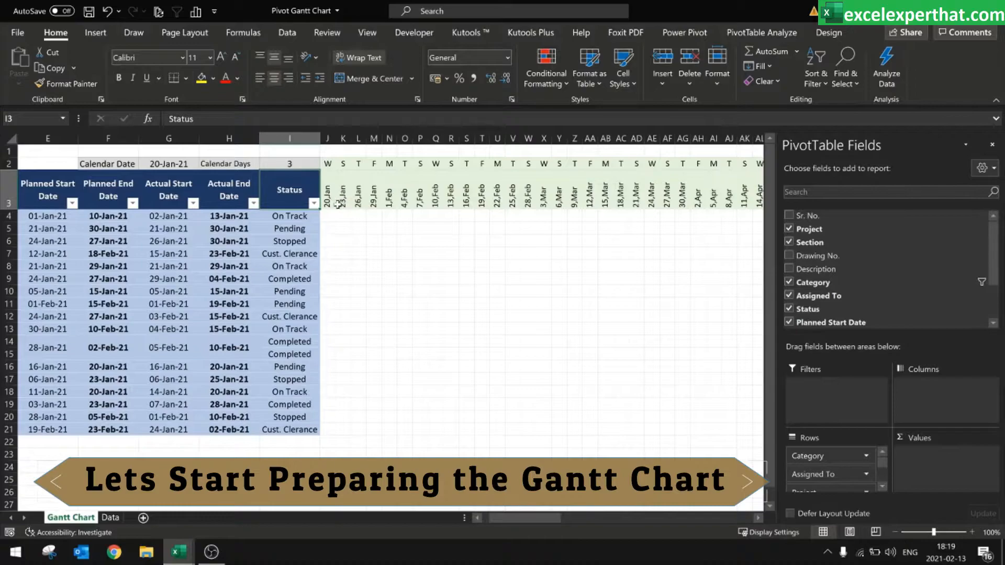
Set the Calendar Days interval in I2 to 1 for a daily timeline
{"action": "left_click", "coordinate": [281, 166]}
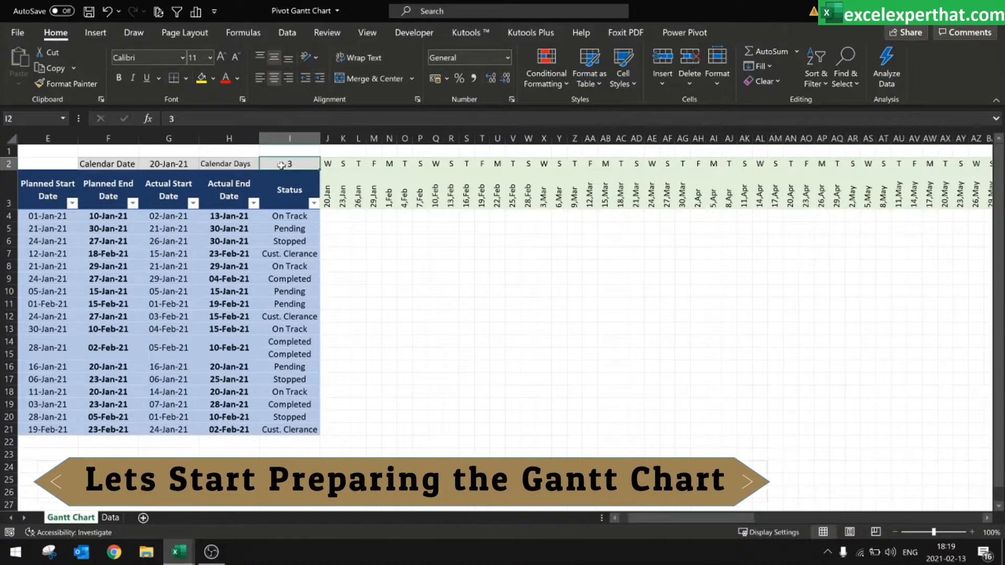
{"action": "type", "text": "1"}
{"action": "key", "text": "Return"}
{"action": "left_click", "coordinate": [388, 214]}
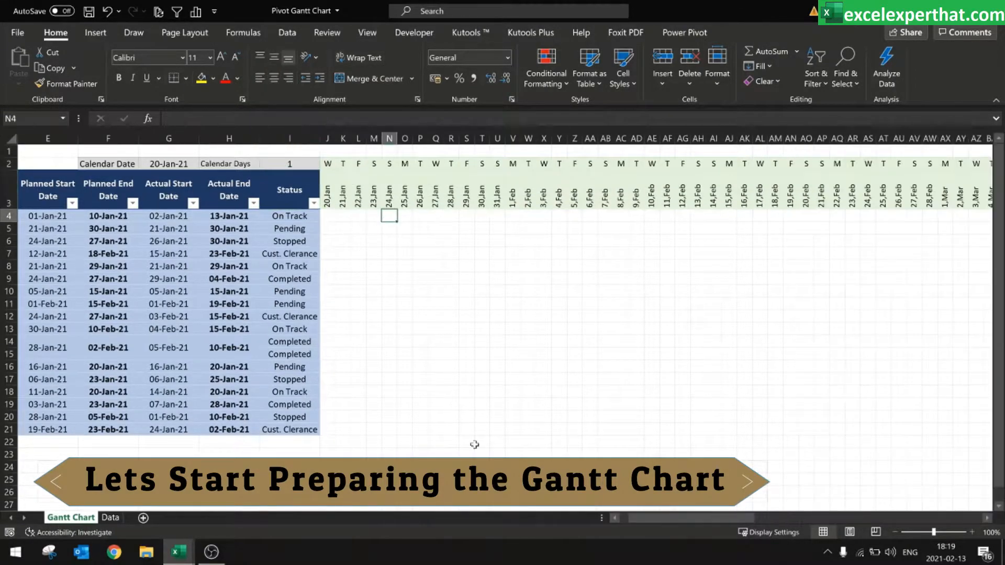
Inspect the formulas behind the first two timeline dates in J3 and K3 and leave them unedited
{"action": "left_click", "coordinate": [329, 198]}
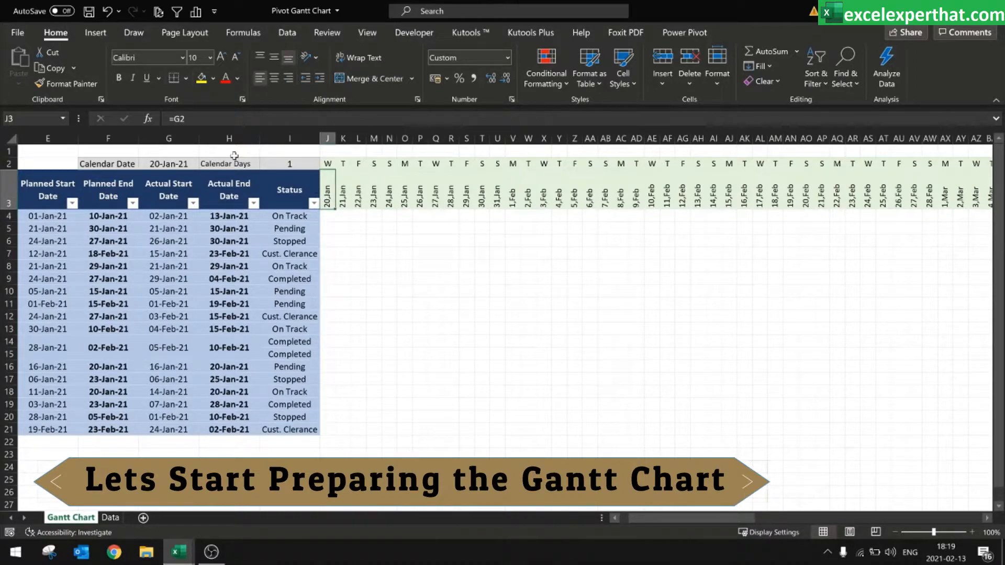
{"action": "left_click", "coordinate": [187, 119]}
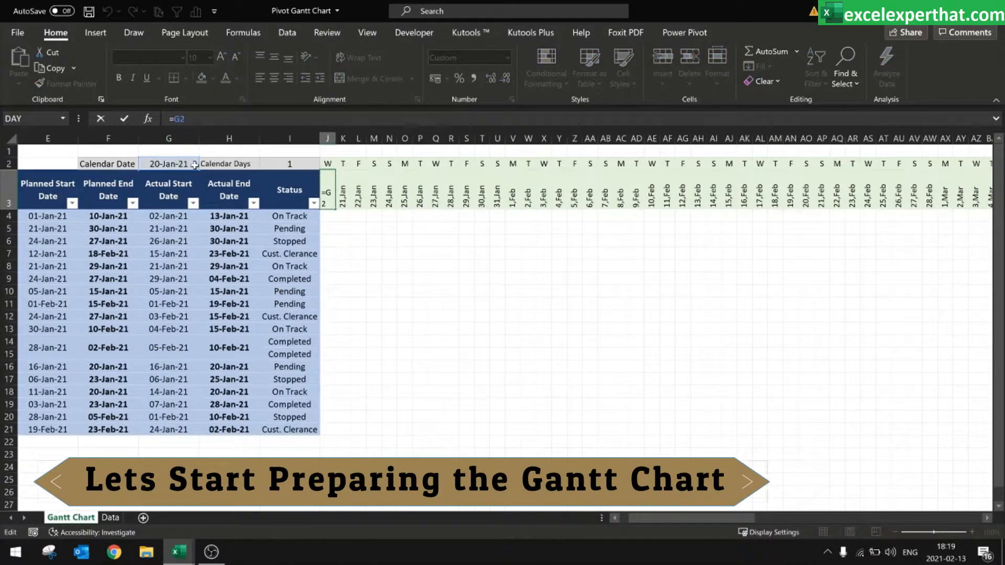
{"action": "key", "text": "Escape"}
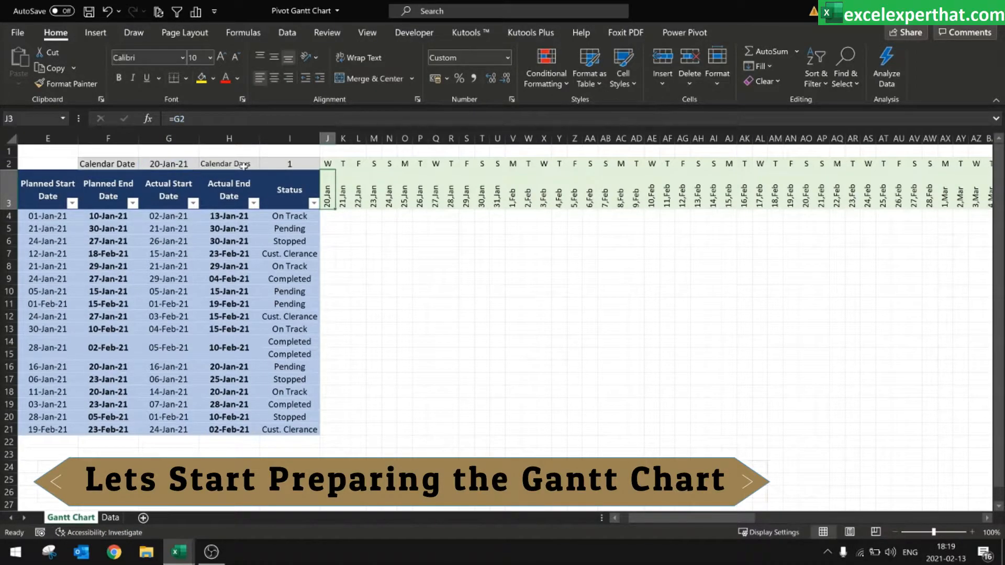
{"action": "left_click", "coordinate": [343, 197]}
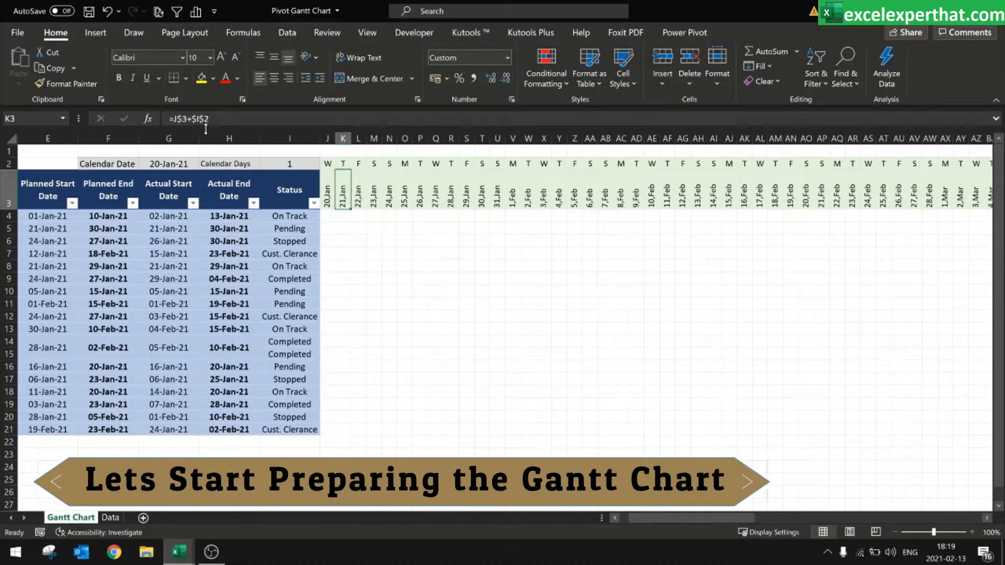
{"action": "double_click", "coordinate": [343, 197]}
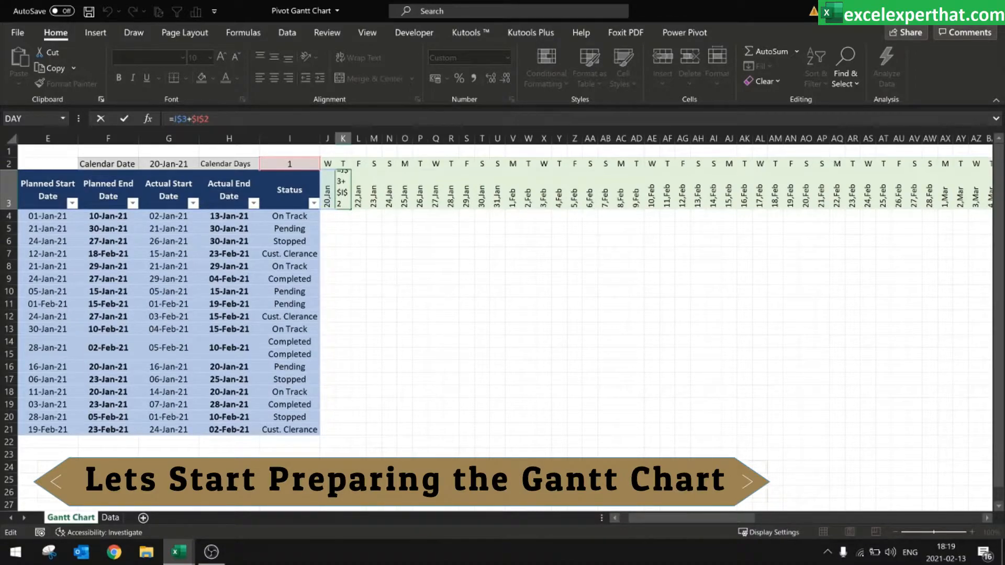
{"action": "key", "text": "Escape"}
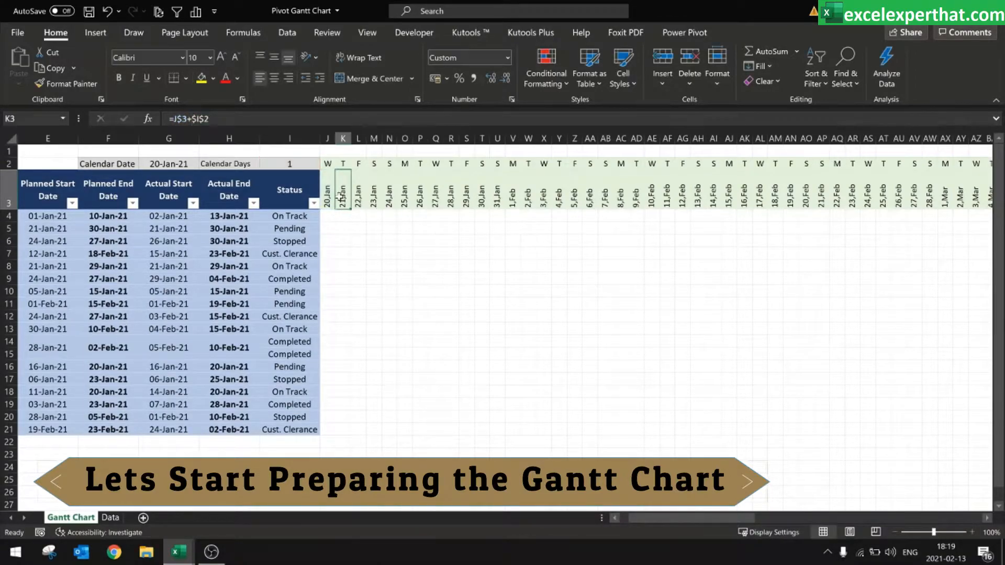
{"action": "left_click", "coordinate": [434, 280]}
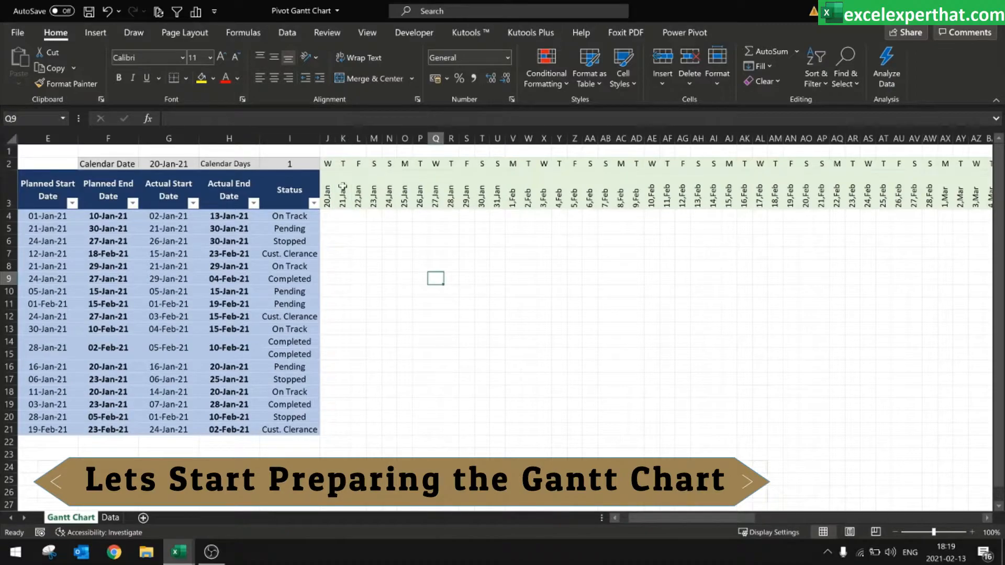
Inspect each argument of the weekday-initial formula in J2, above the first timeline date
{"action": "left_click", "coordinate": [326, 165]}
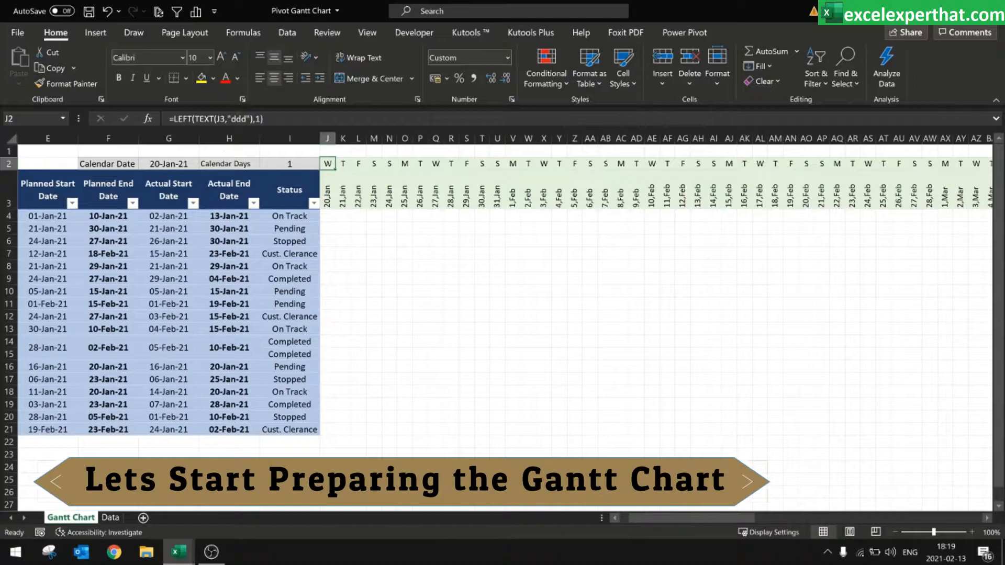
{"action": "left_click", "coordinate": [178, 119]}
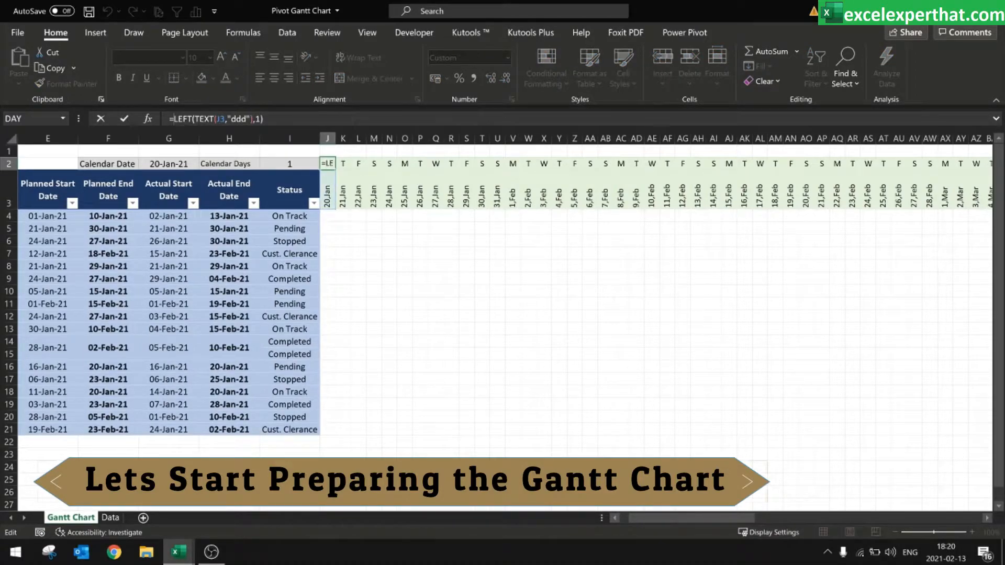
{"action": "left_click", "coordinate": [205, 120]}
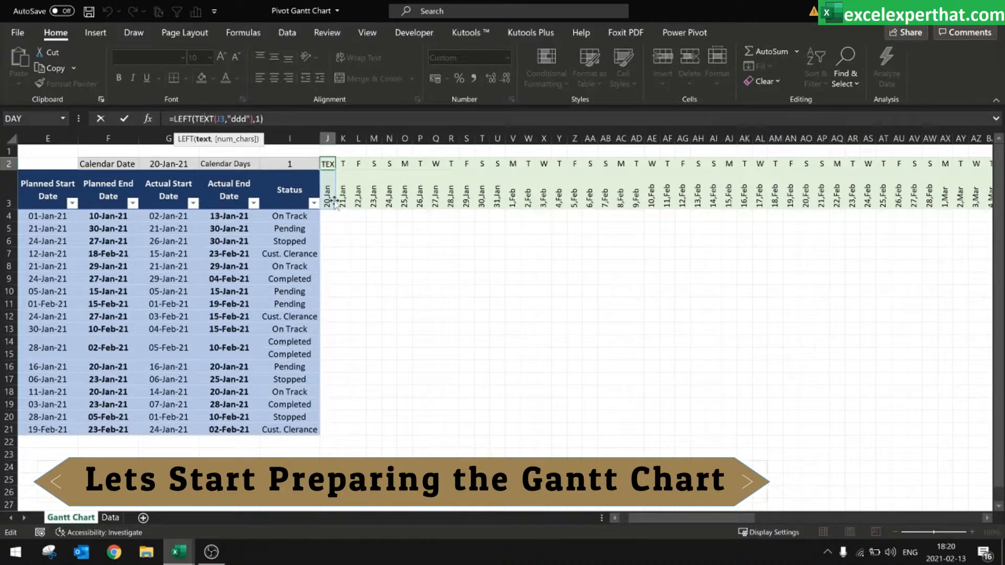
{"action": "left_click", "coordinate": [221, 119]}
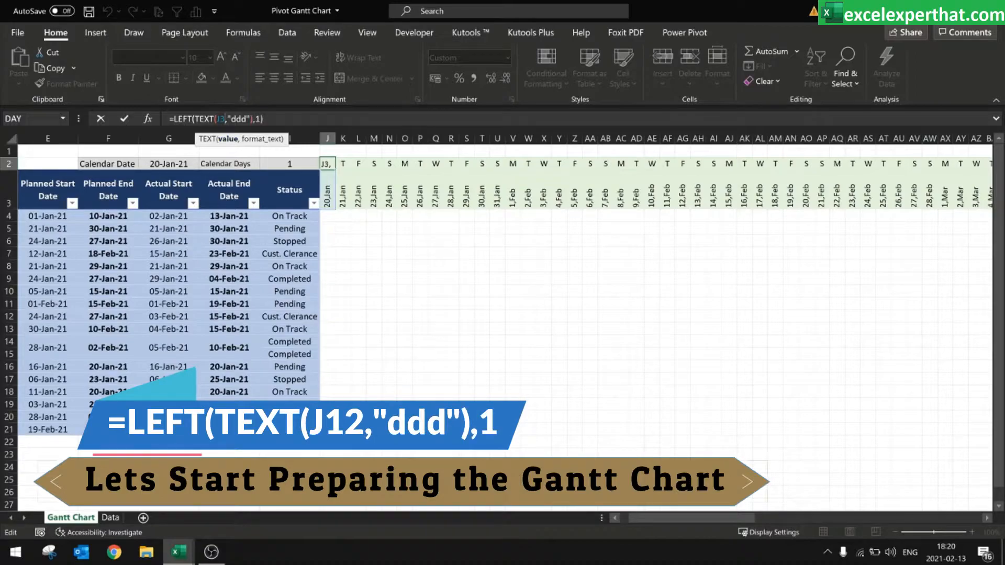
{"action": "left_click", "coordinate": [263, 140]}
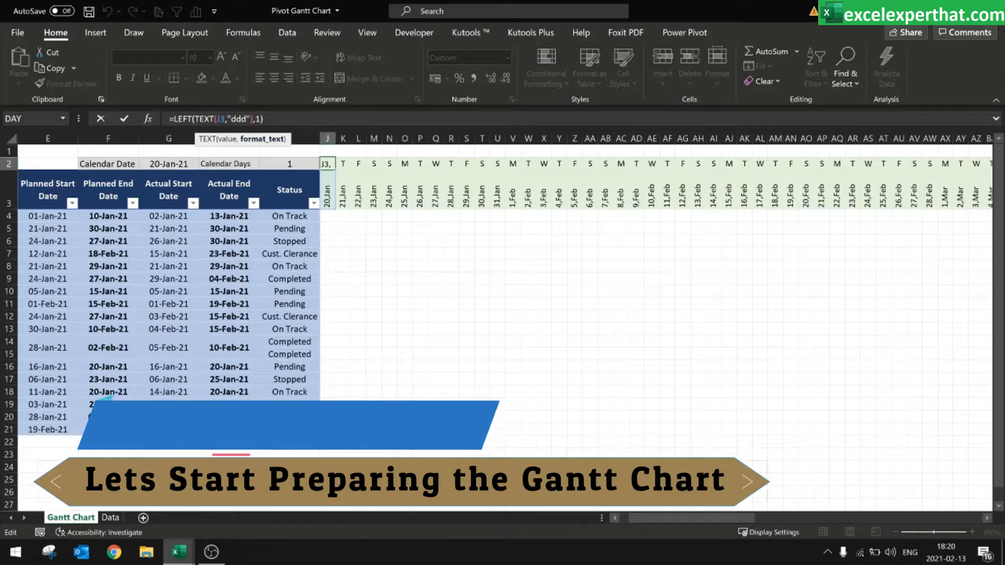
{"action": "left_click", "coordinate": [255, 118]}
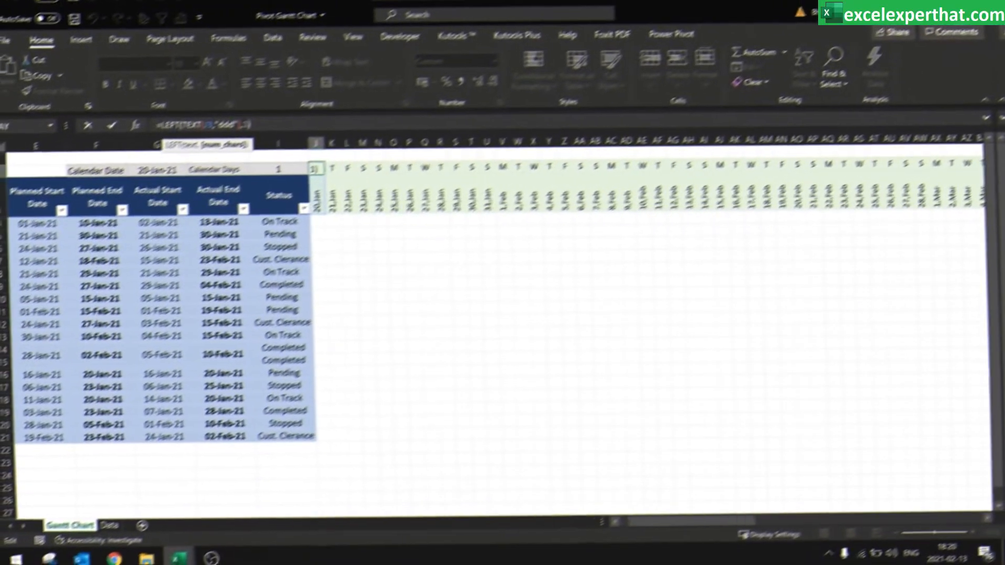
{"action": "key", "text": "ctrl+Return"}
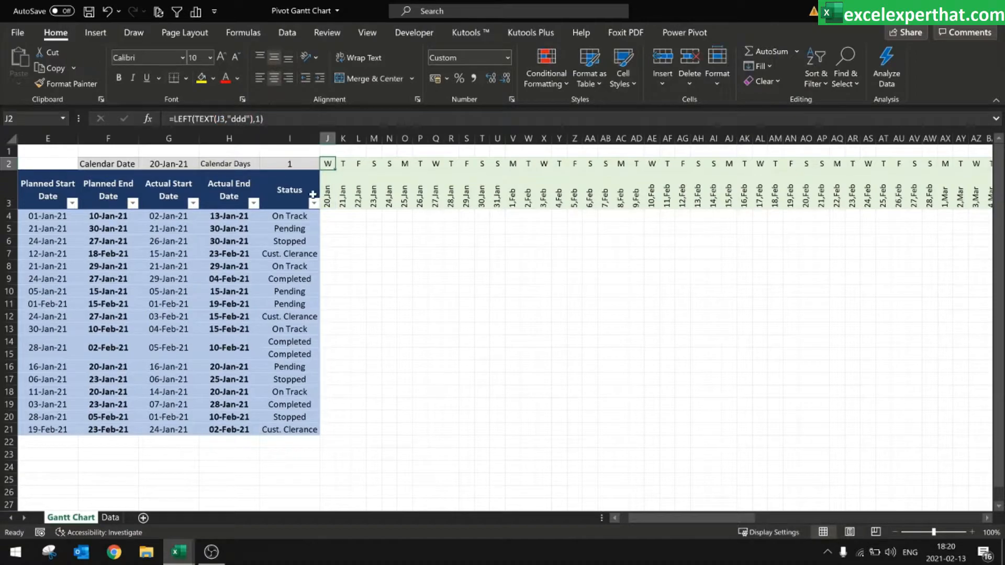
{"action": "left_click", "coordinate": [356, 230]}
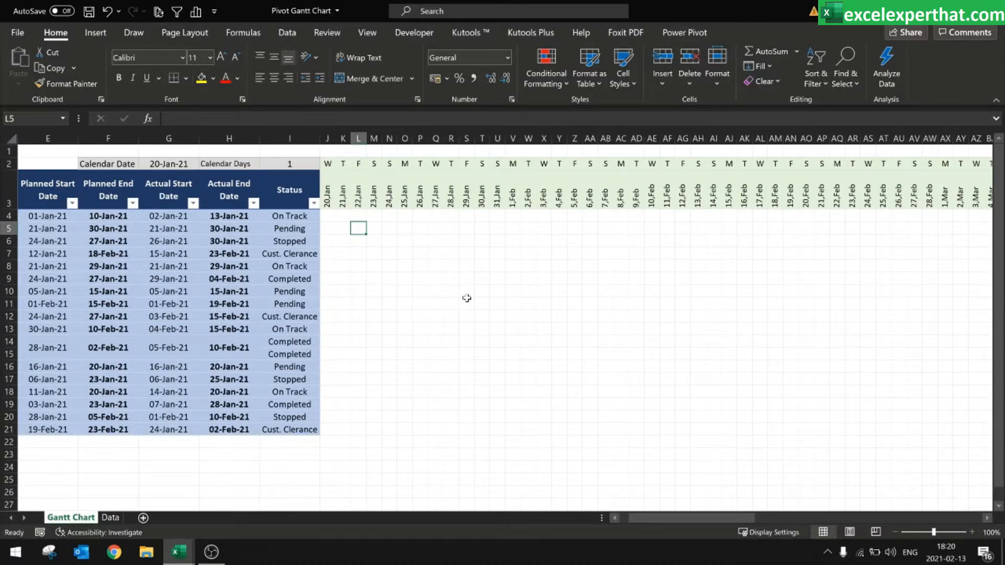
Turn off gridlines on the Gantt Chart sheet
{"action": "left_click_drag", "start_coordinate": [686, 519], "coordinate": [673, 518]}
{"action": "left_click", "coordinate": [290, 159]}
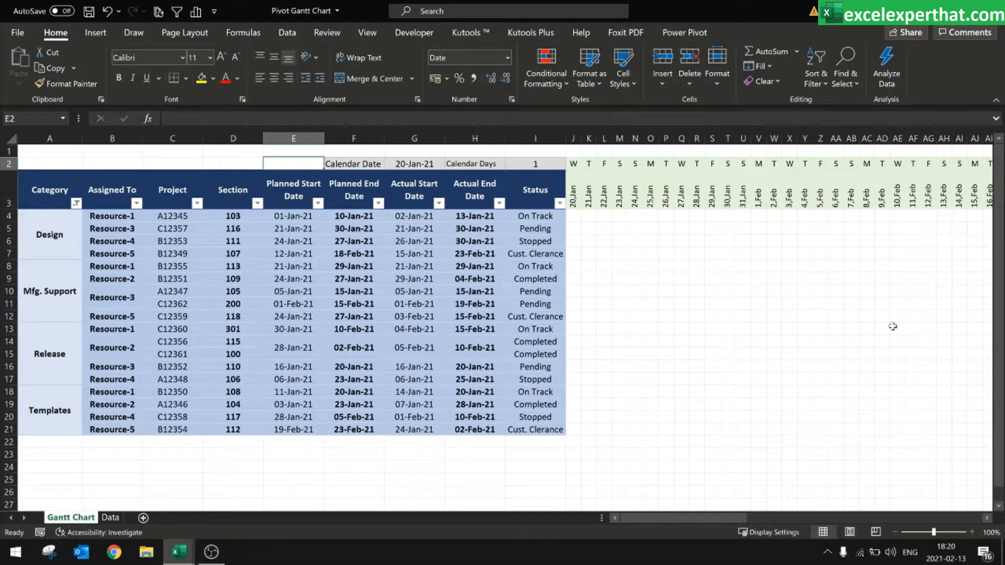
{"action": "left_click", "coordinate": [297, 35]}
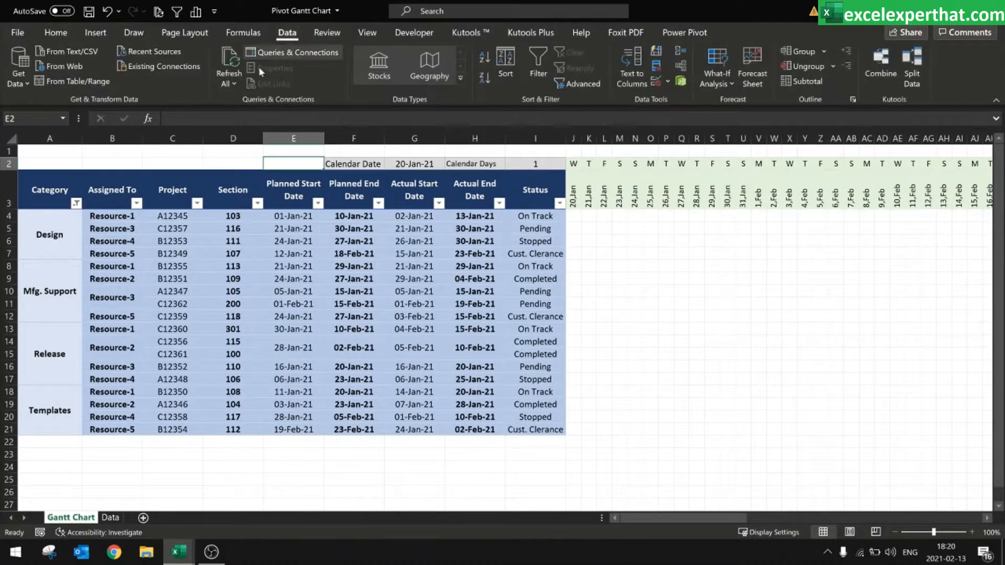
{"action": "scroll", "coordinate": [262, 69], "scroll_direction": "down", "scroll_amount": 2}
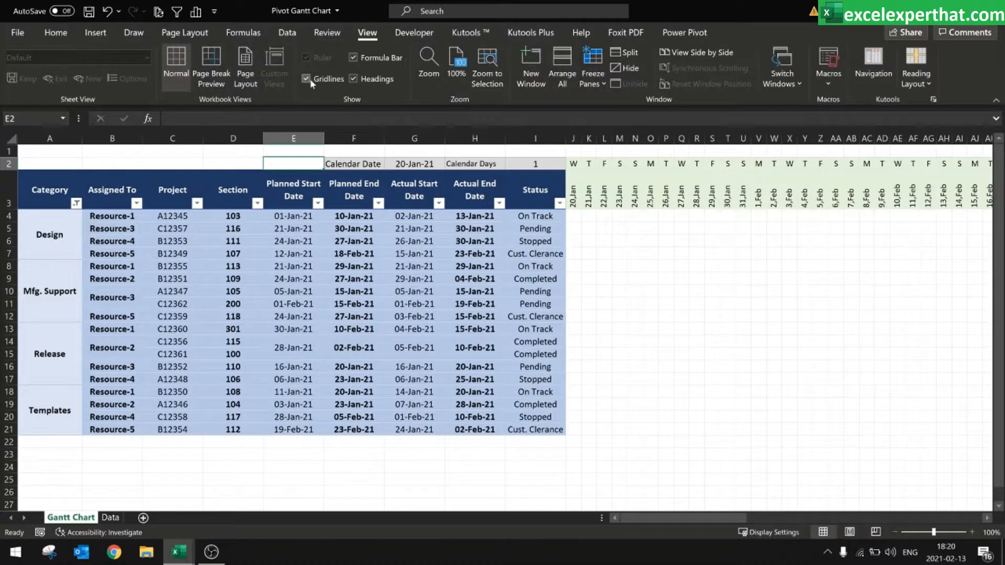
{"action": "left_click", "coordinate": [309, 78]}
{"action": "left_click", "coordinate": [737, 318]}
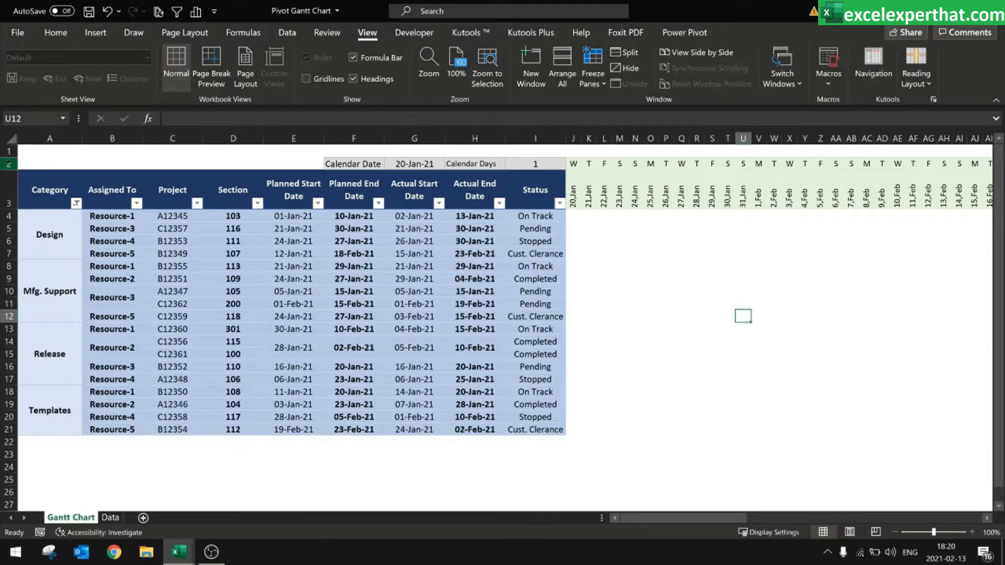
Insert seven blank rows above the Calendar Date row, starting at row 2
{"action": "left_click_drag", "start_coordinate": [9, 164], "coordinate": [9, 266]}
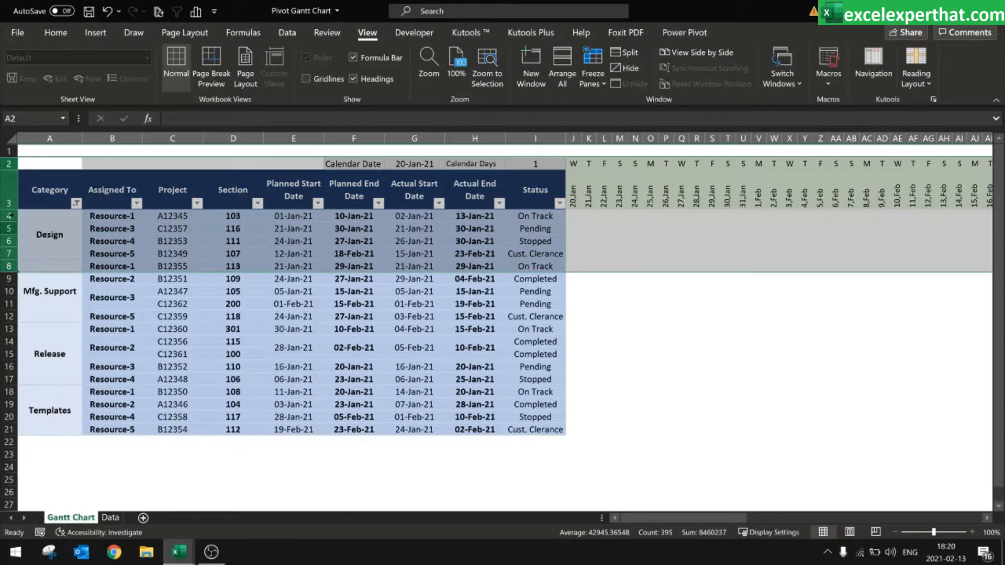
{"action": "right_click", "coordinate": [11, 169]}
{"action": "left_click", "coordinate": [44, 276]}
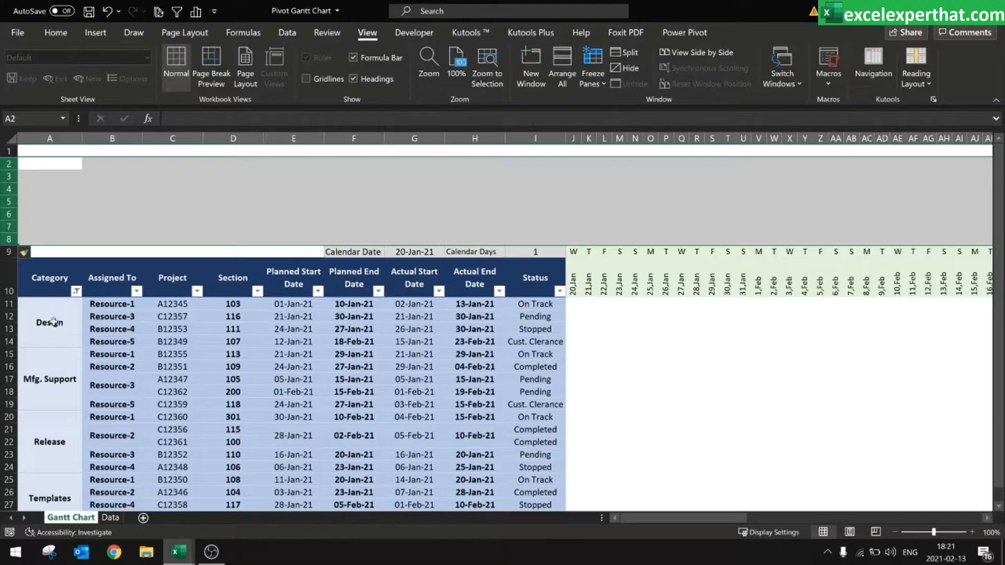
Look at the filter options of the pivot table's Assigned To column without applying a filter
{"action": "left_click", "coordinate": [51, 308]}
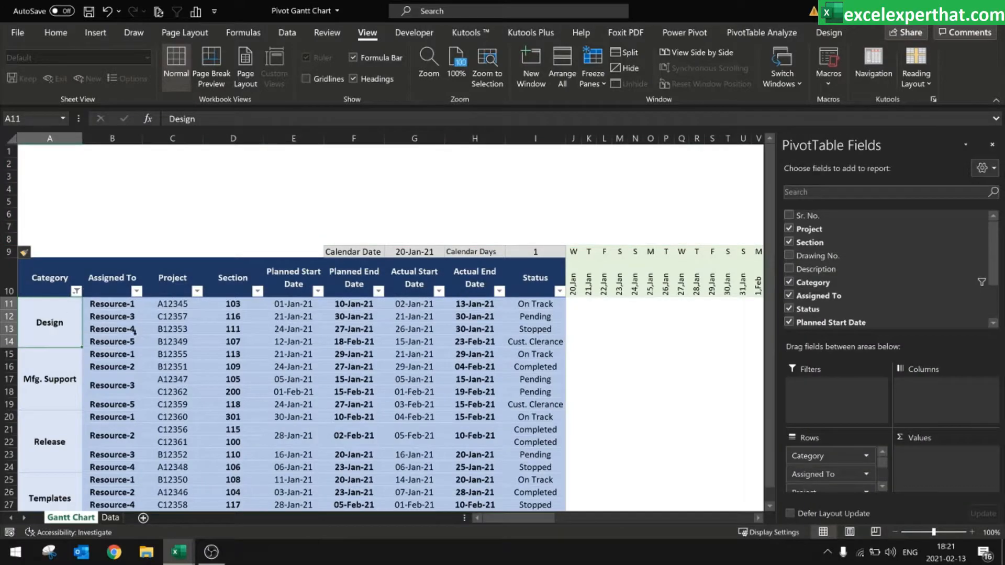
{"action": "left_click", "coordinate": [136, 292]}
{"action": "mouse_move", "coordinate": [168, 301]}
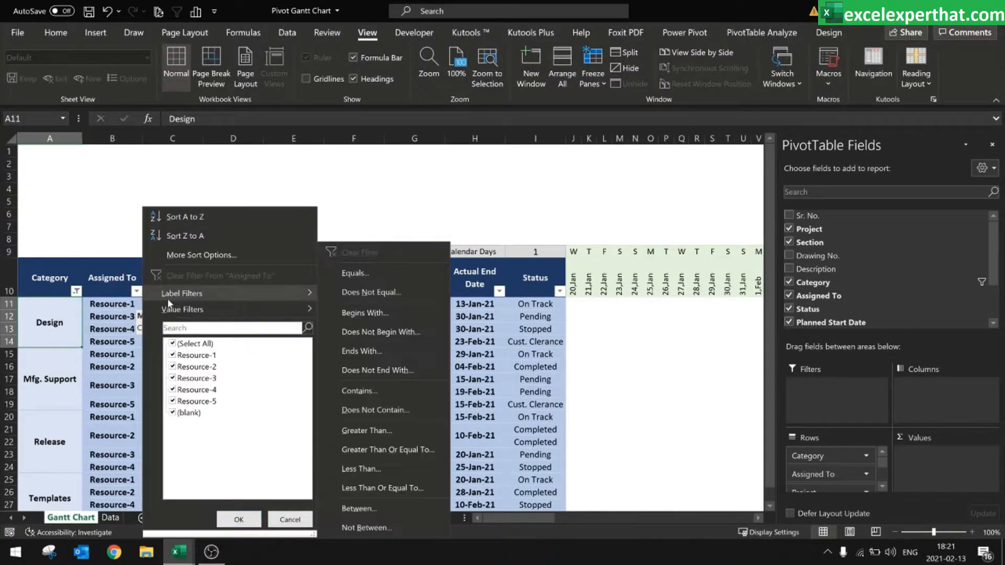
{"action": "left_click", "coordinate": [121, 231]}
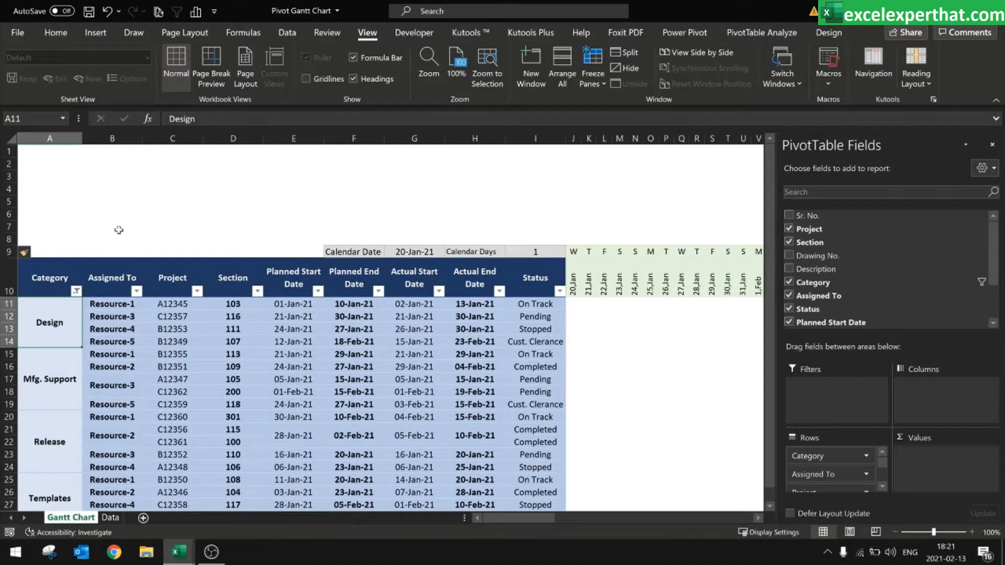
{"action": "left_click", "coordinate": [202, 216]}
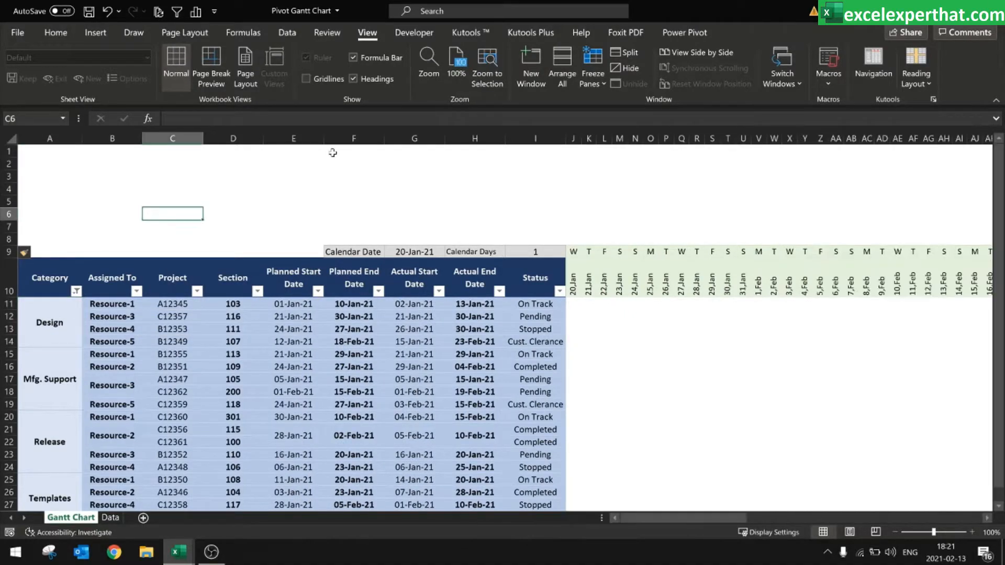
Insert slicers for the Category, Assigned To and Status fields of the pivot table
{"action": "left_click", "coordinate": [49, 287]}
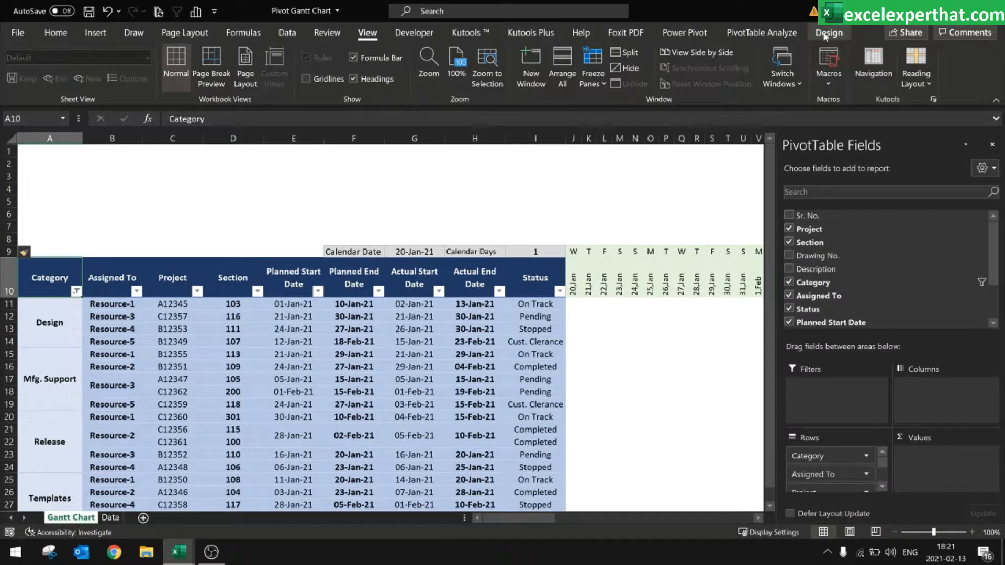
{"action": "left_click", "coordinate": [95, 32]}
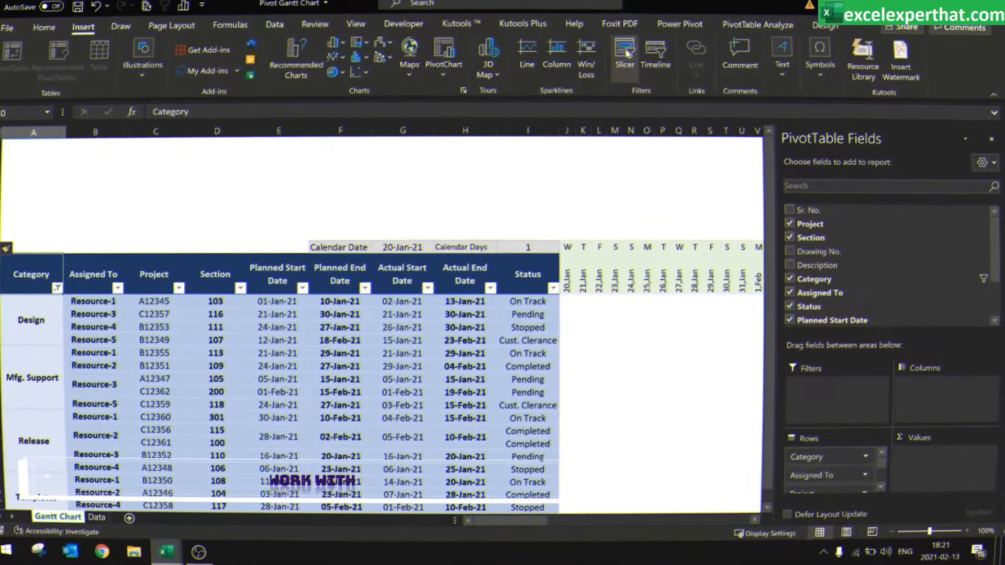
{"action": "left_click", "coordinate": [626, 53]}
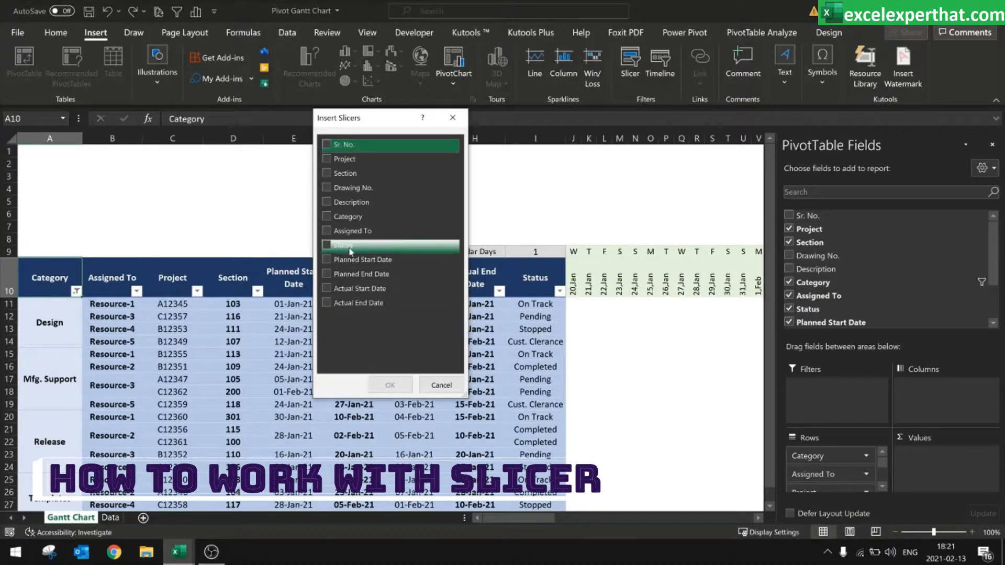
{"action": "left_click", "coordinate": [328, 217]}
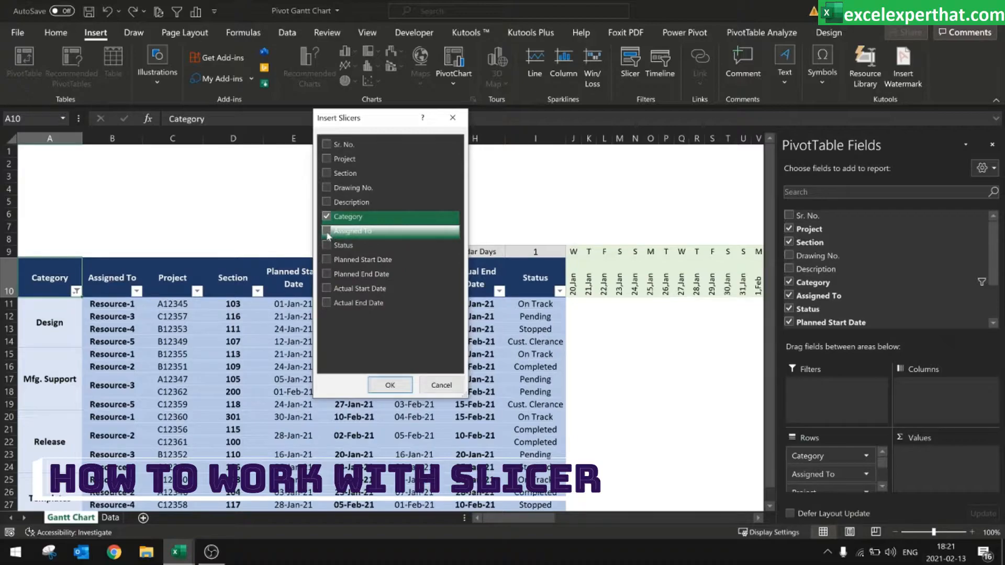
{"action": "left_click", "coordinate": [328, 232]}
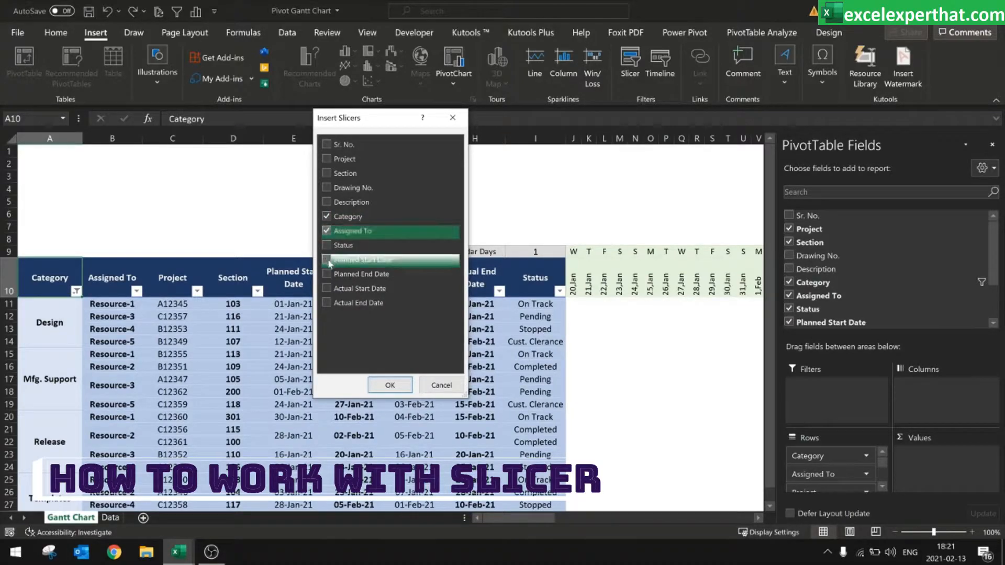
{"action": "left_click", "coordinate": [327, 245]}
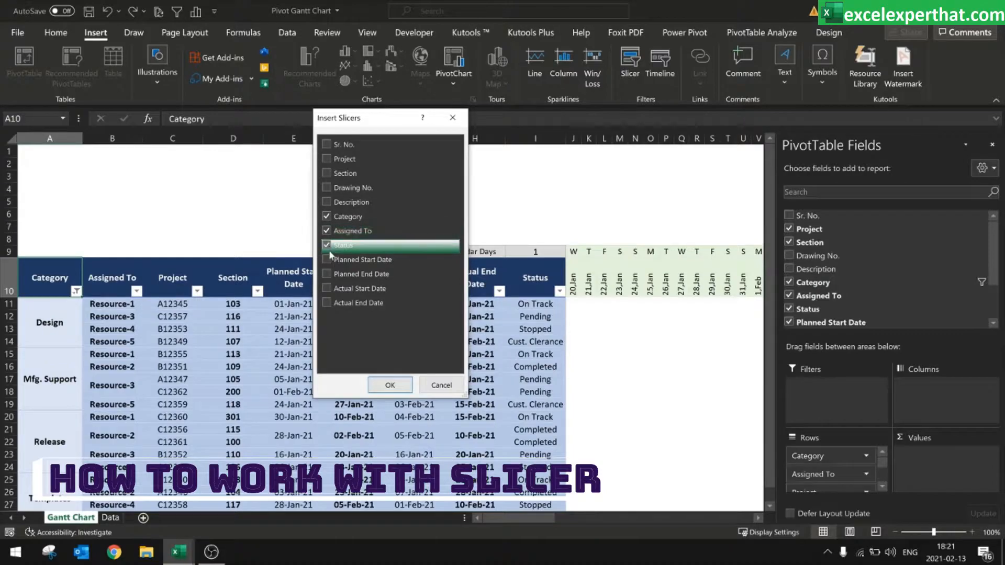
{"action": "left_click", "coordinate": [390, 385]}
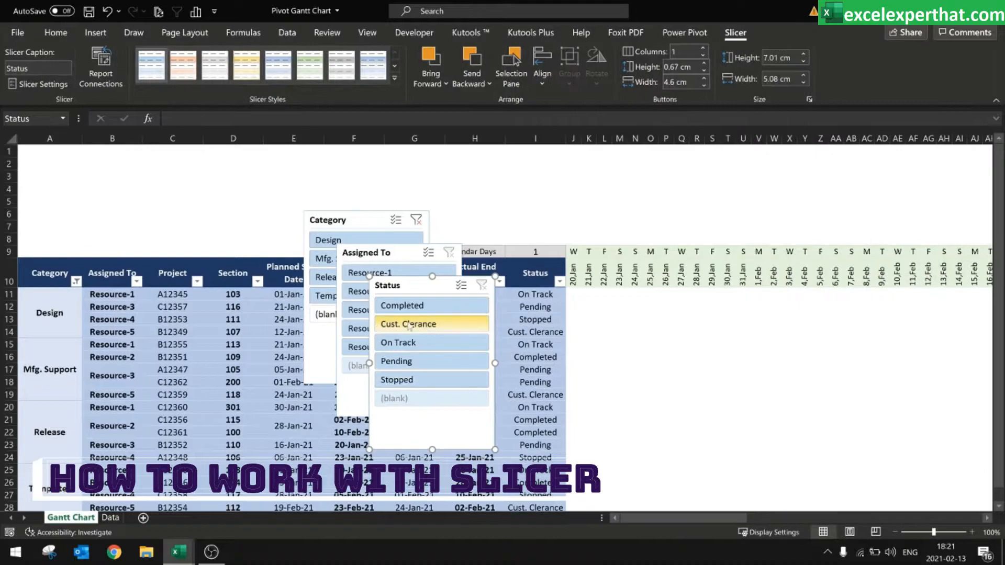
Arrange the slicers side by side in the order Category, Assigned To, Status
{"action": "left_click_drag", "start_coordinate": [488, 314], "coordinate": [619, 224]}
{"action": "left_click_drag", "start_coordinate": [460, 293], "coordinate": [492, 235]}
{"action": "left_click_drag", "start_coordinate": [348, 213], "coordinate": [284, 190]}
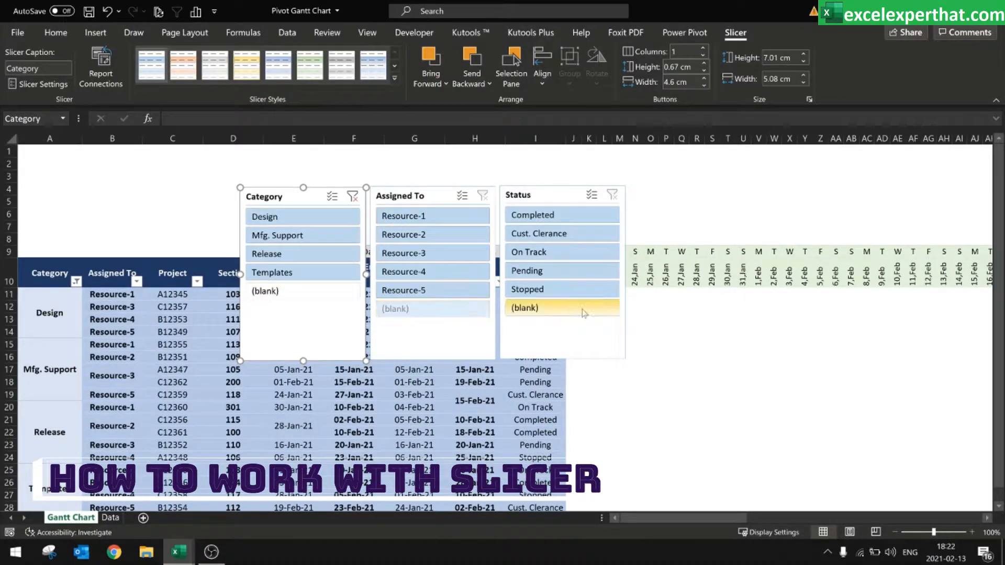
Set the Category slicer to hide items with no data
{"action": "right_click", "coordinate": [293, 198]}
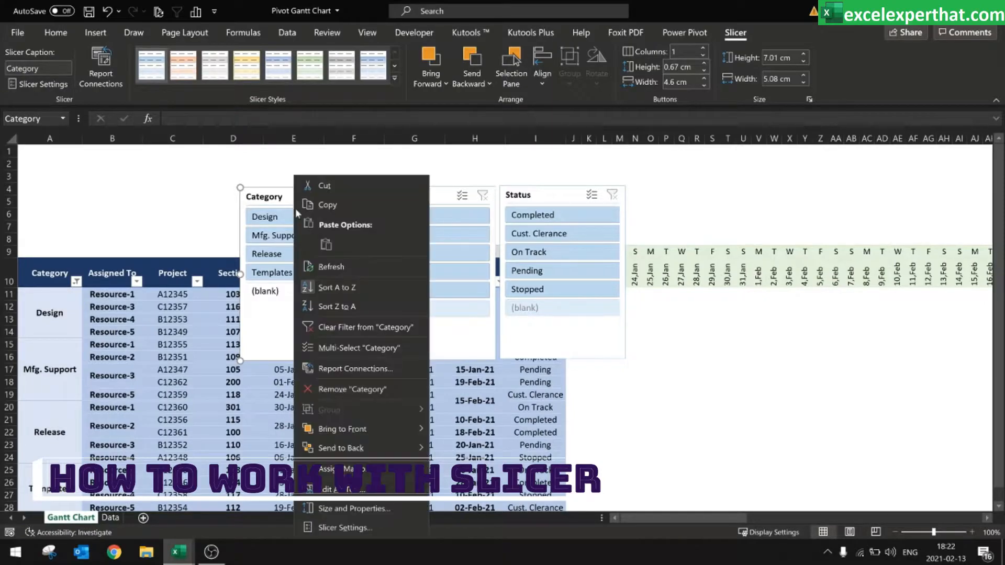
{"action": "left_click", "coordinate": [337, 525]}
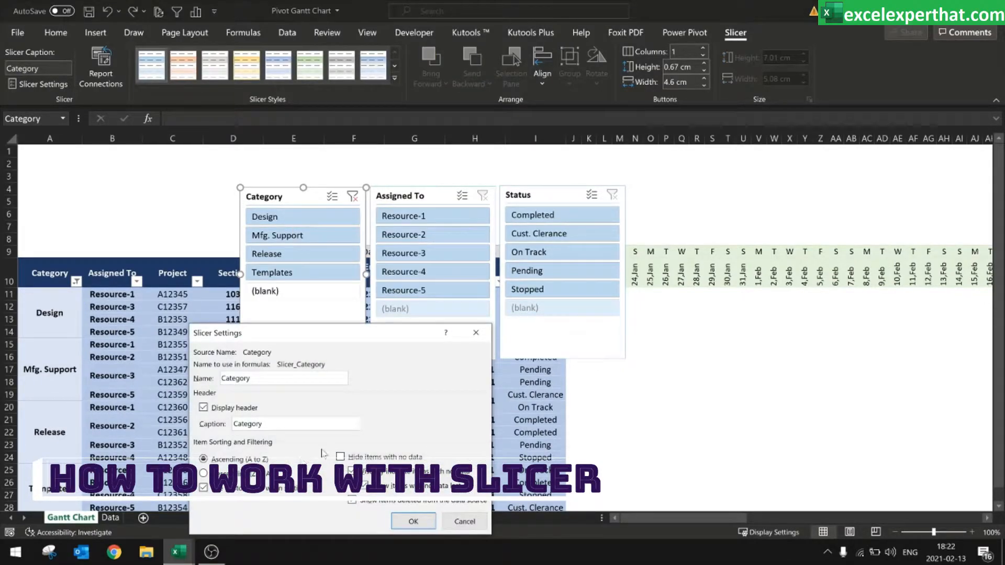
{"action": "left_click", "coordinate": [341, 457]}
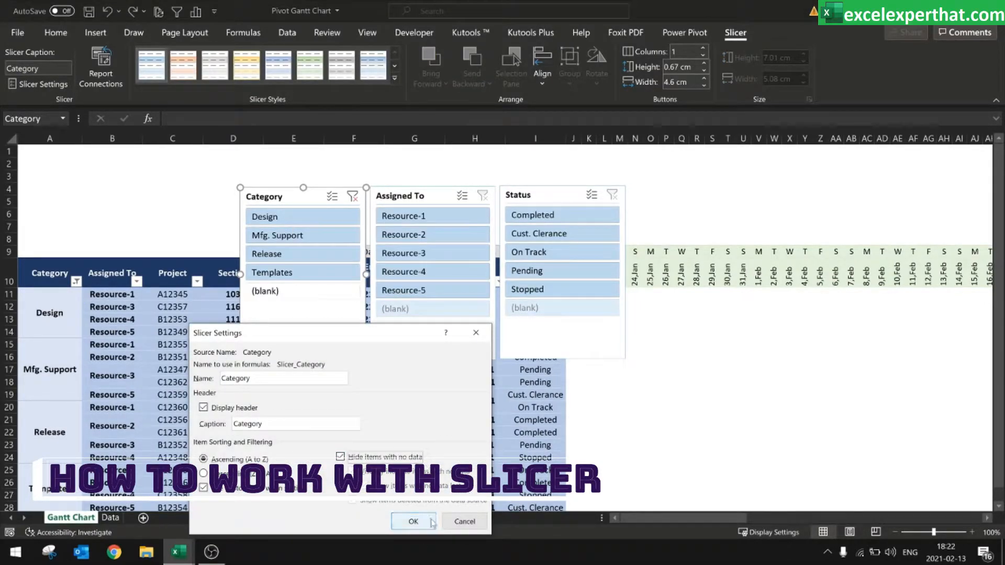
{"action": "left_click", "coordinate": [413, 521]}
Set the Assigned To slicer to hide items with no data
{"action": "right_click", "coordinate": [417, 200]}
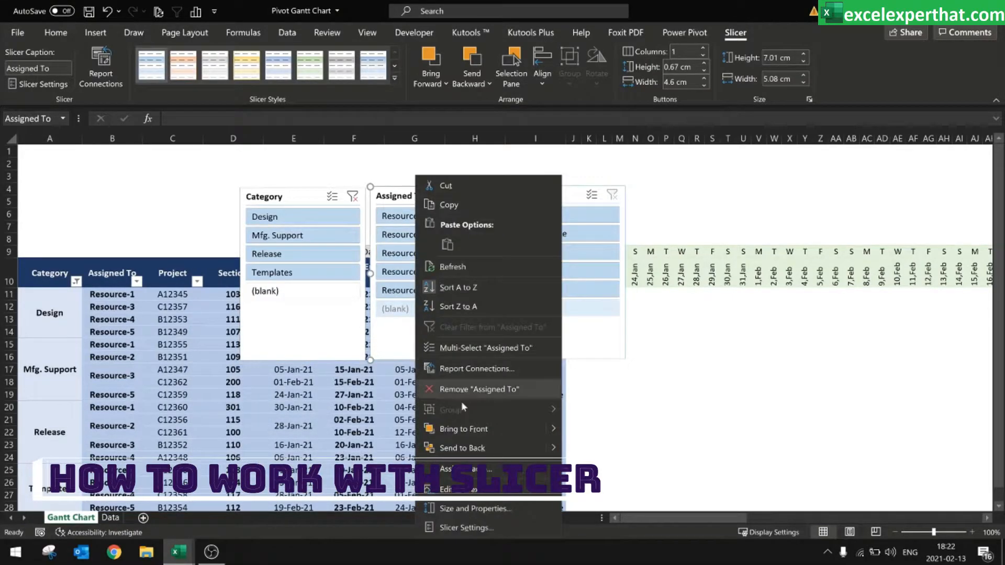
{"action": "left_click", "coordinate": [456, 525]}
{"action": "left_click", "coordinate": [488, 456]}
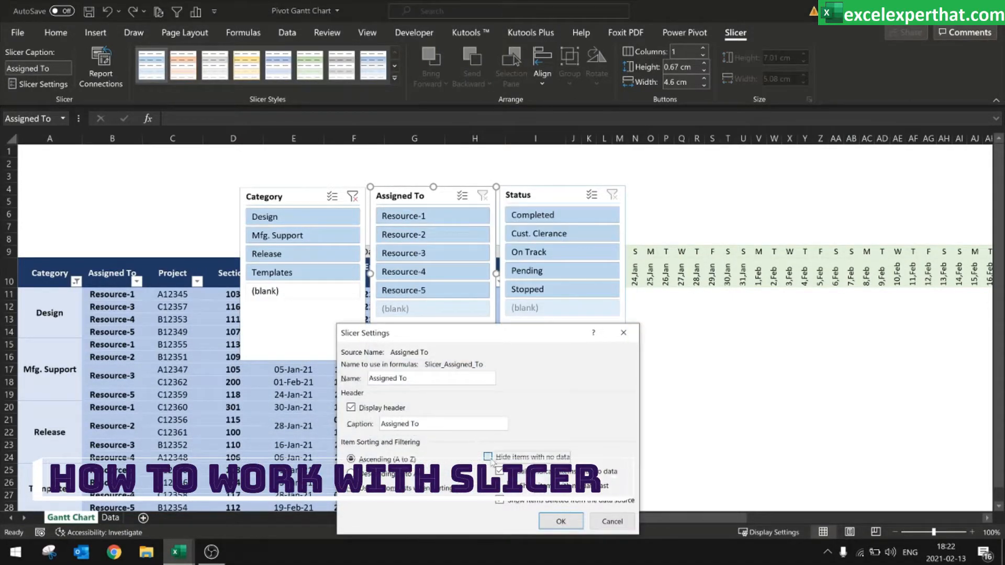
{"action": "left_click", "coordinate": [560, 522]}
Set the Status slicer to hide items with no data
{"action": "right_click", "coordinate": [532, 198]}
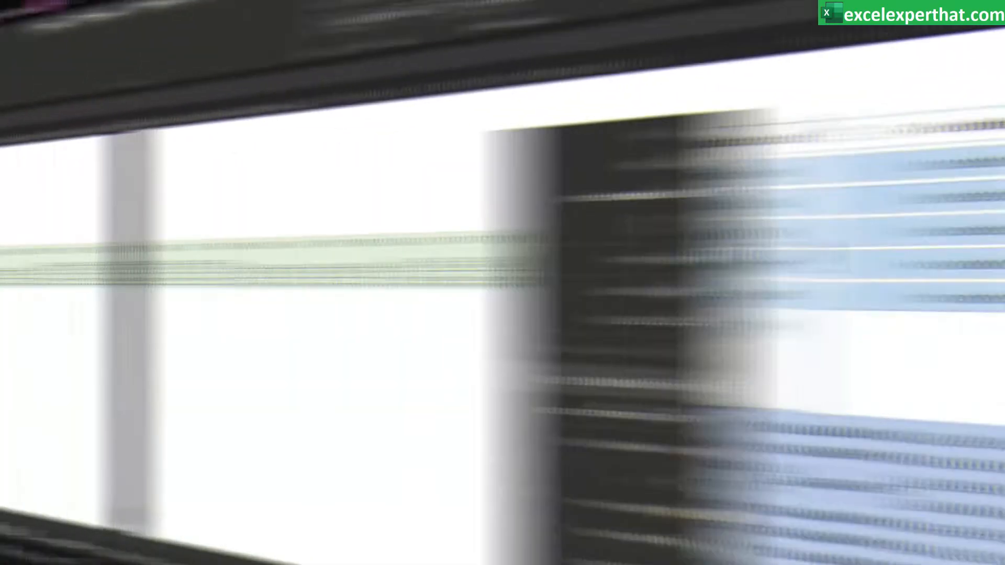
{"action": "left_click", "coordinate": [568, 525]}
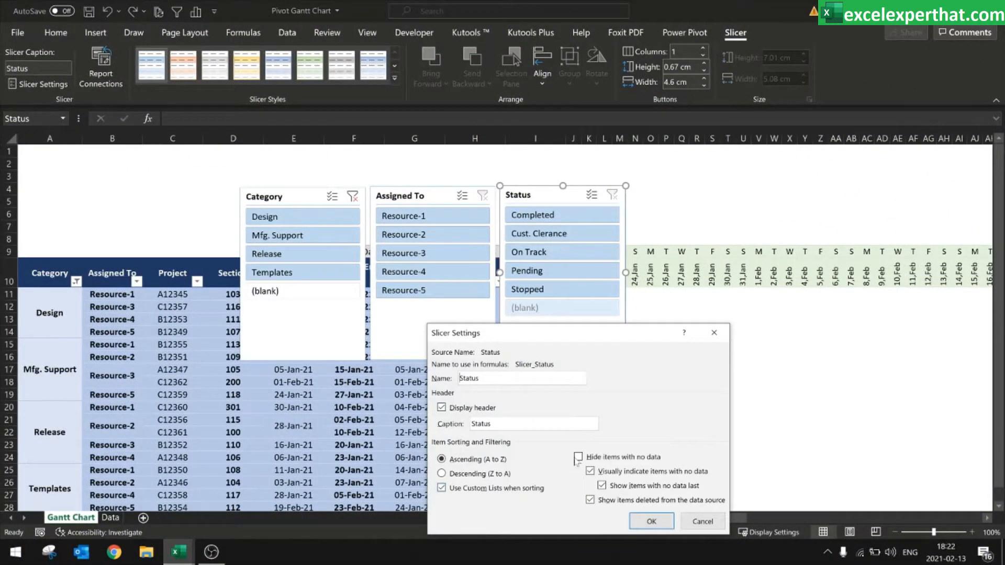
{"action": "left_click", "coordinate": [578, 457]}
{"action": "left_click", "coordinate": [651, 521]}
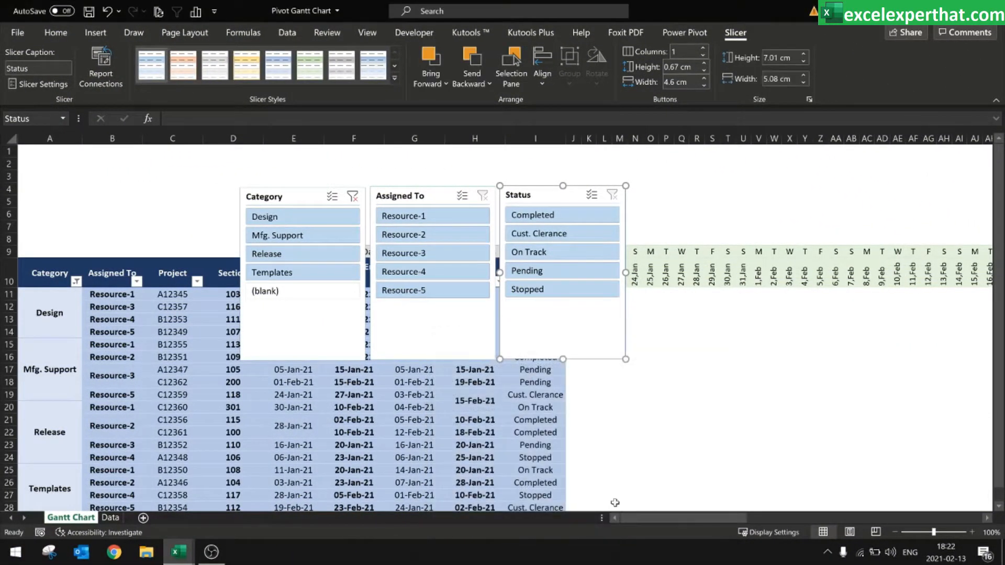
Select the Category, Assigned To and Status slicers together and lay out their buttons in 2 columns
{"action": "left_click", "coordinate": [339, 337]}
{"action": "left_click", "coordinate": [392, 335], "text": "ctrl"}
{"action": "left_click", "coordinate": [534, 333], "text": "ctrl"}
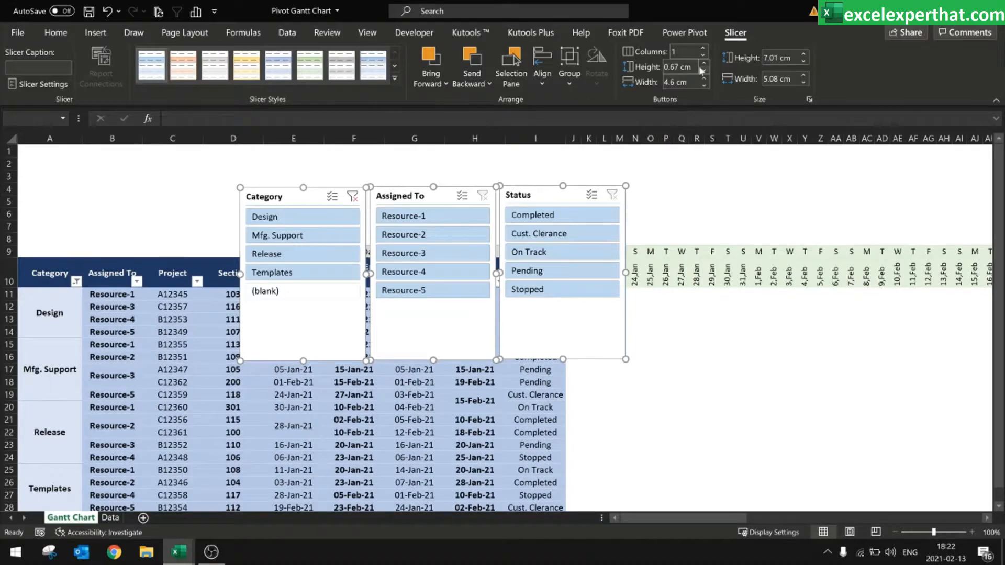
{"action": "left_click", "coordinate": [704, 49]}
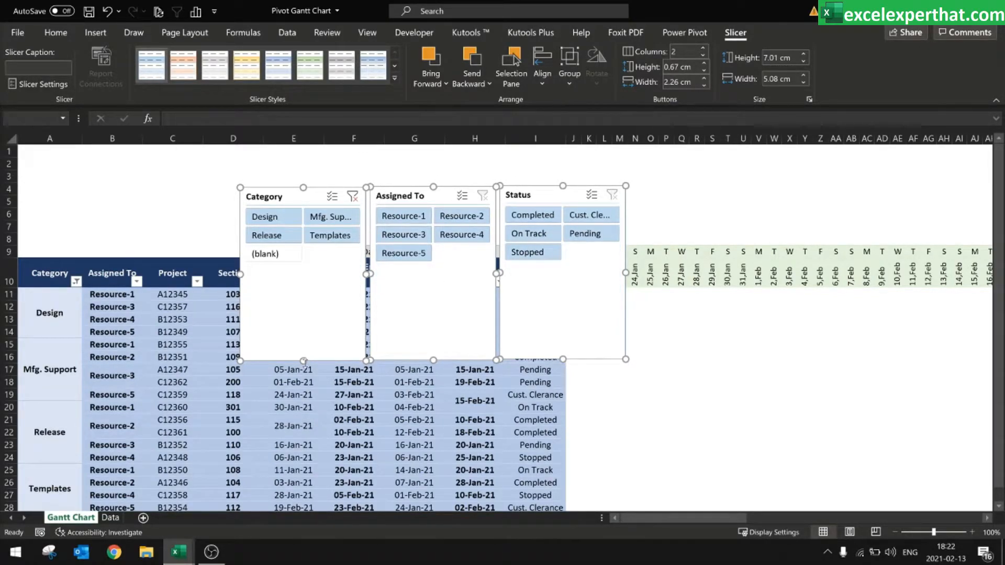
Shrink the three selected slicers to a height of 3.3 cm and distribute them horizontally
{"action": "left_click_drag", "start_coordinate": [305, 361], "coordinate": [319, 270]}
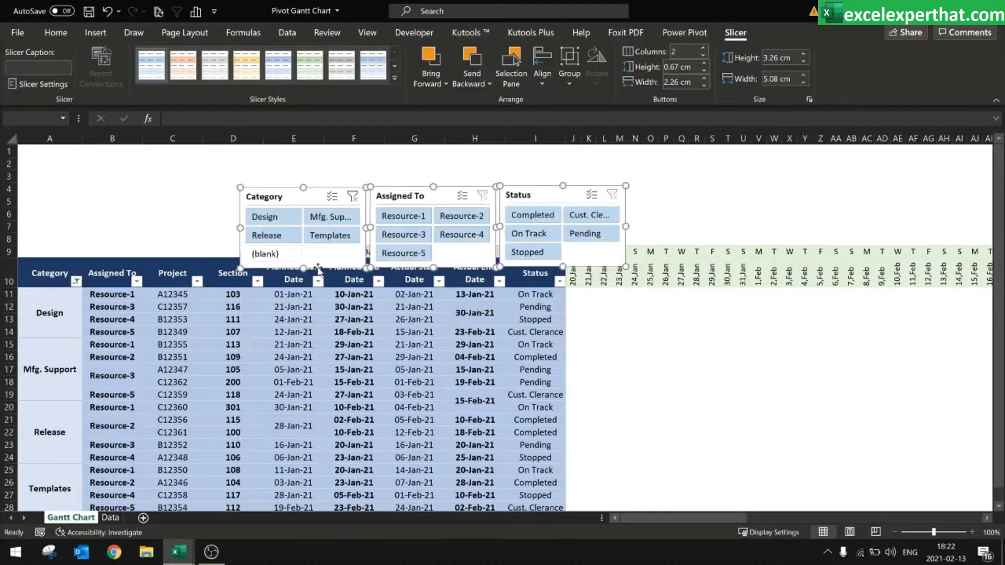
{"action": "left_click", "coordinate": [542, 76]}
{"action": "left_click", "coordinate": [592, 221]}
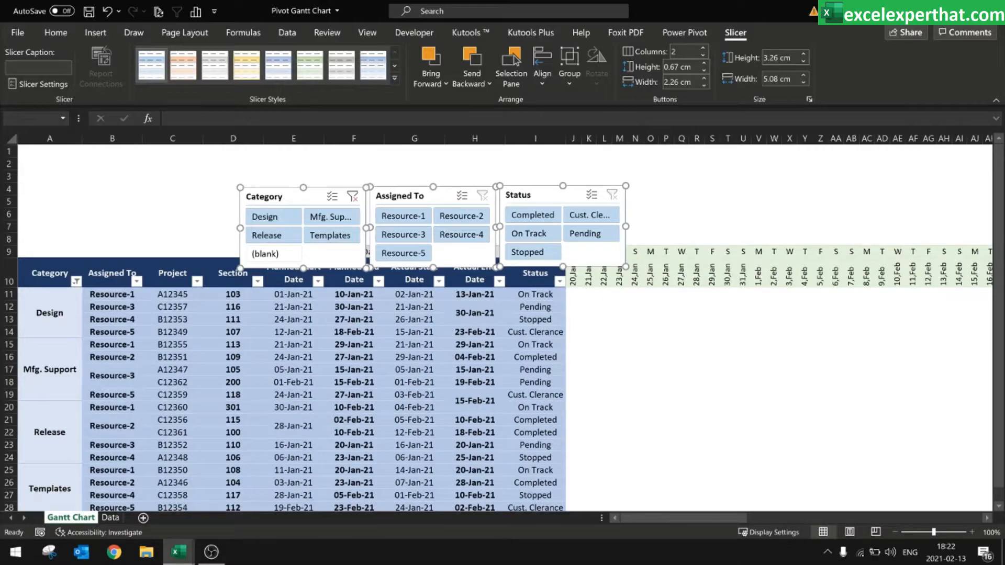
{"action": "left_click", "coordinate": [803, 54]}
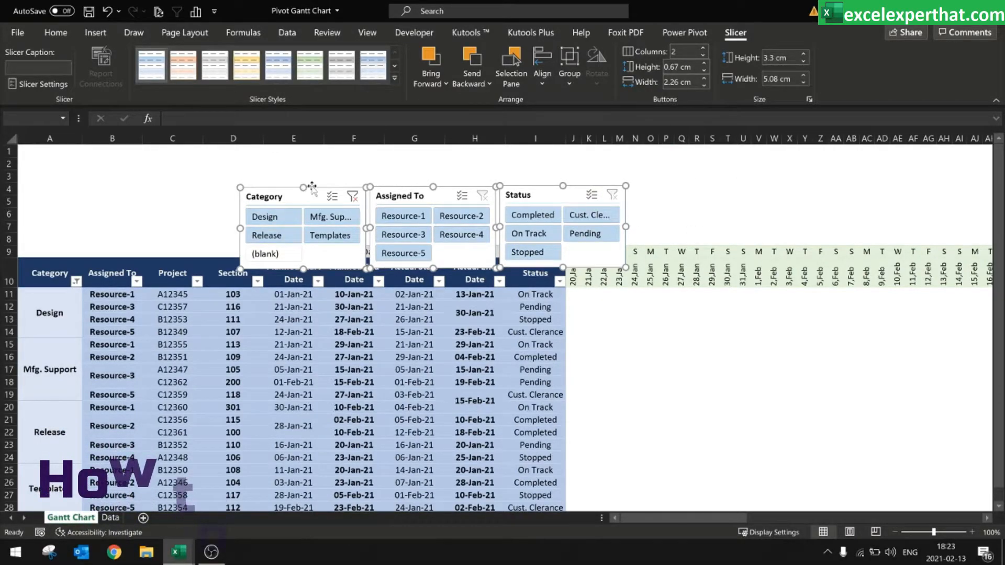
Move the three selected slicers above the pivot table, align their middles and distribute them horizontally
{"action": "left_click_drag", "start_coordinate": [312, 187], "coordinate": [291, 164]}
{"action": "left_click_drag", "start_coordinate": [252, 159], "coordinate": [243, 157]}
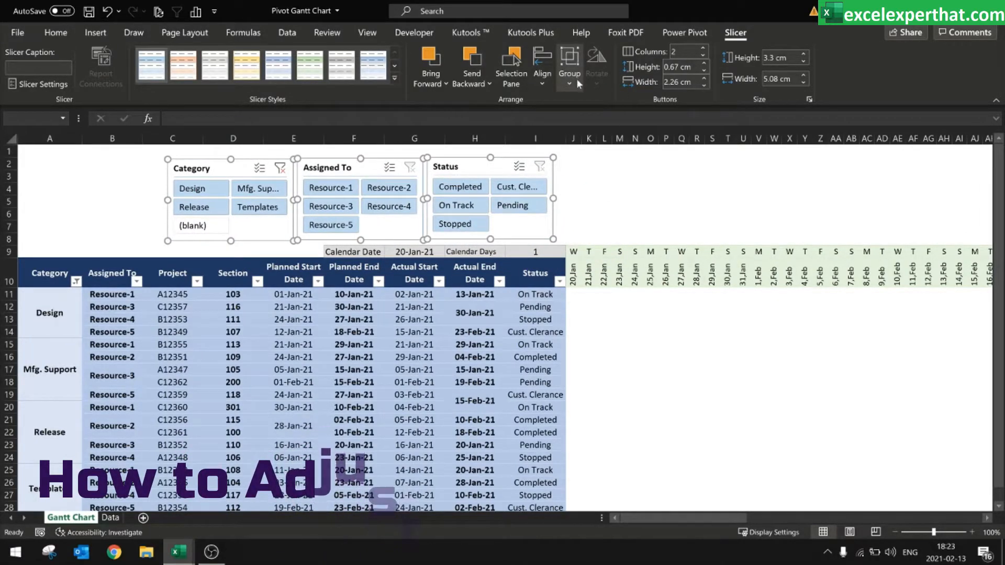
{"action": "left_click", "coordinate": [540, 83]}
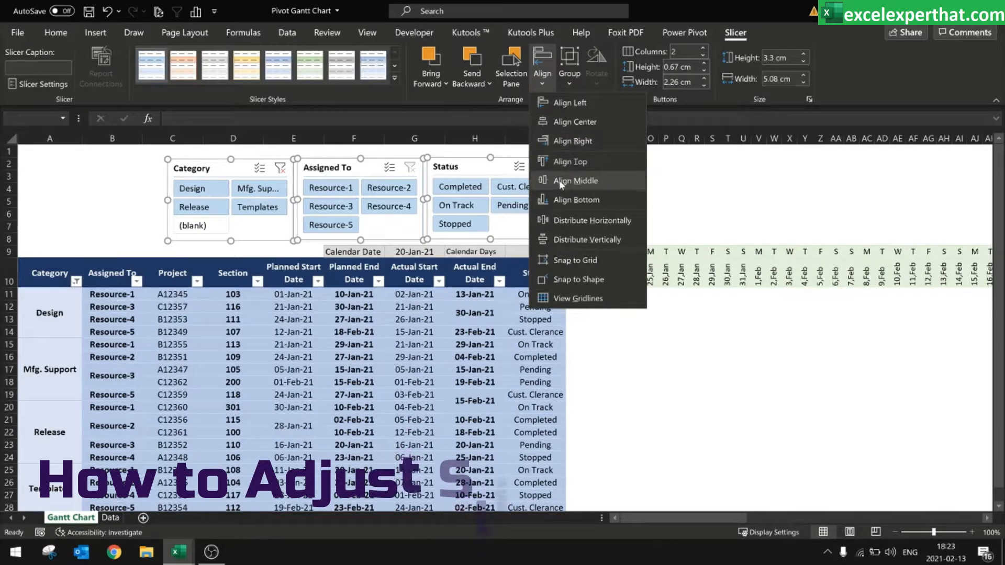
{"action": "left_click", "coordinate": [576, 180]}
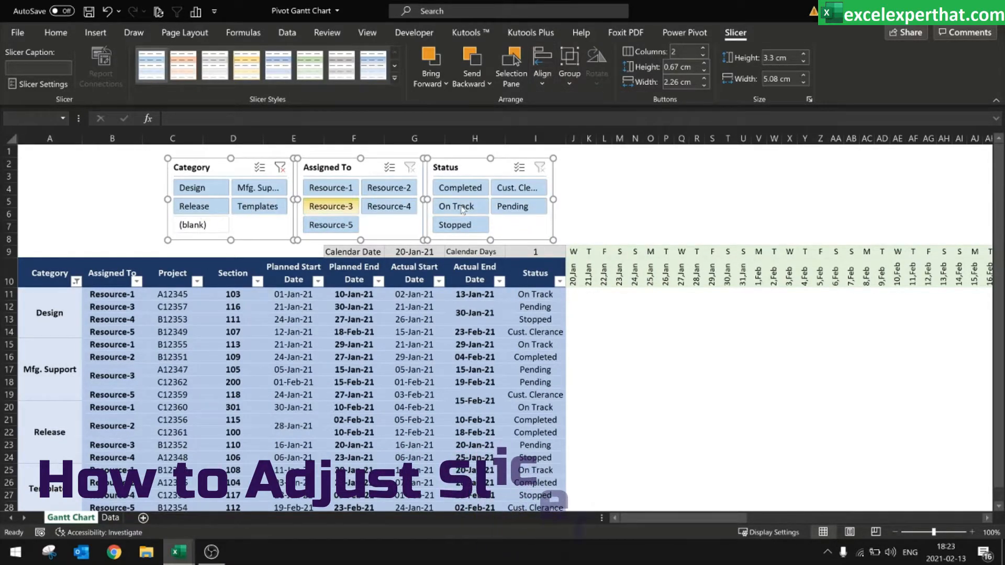
{"action": "left_click", "coordinate": [547, 83]}
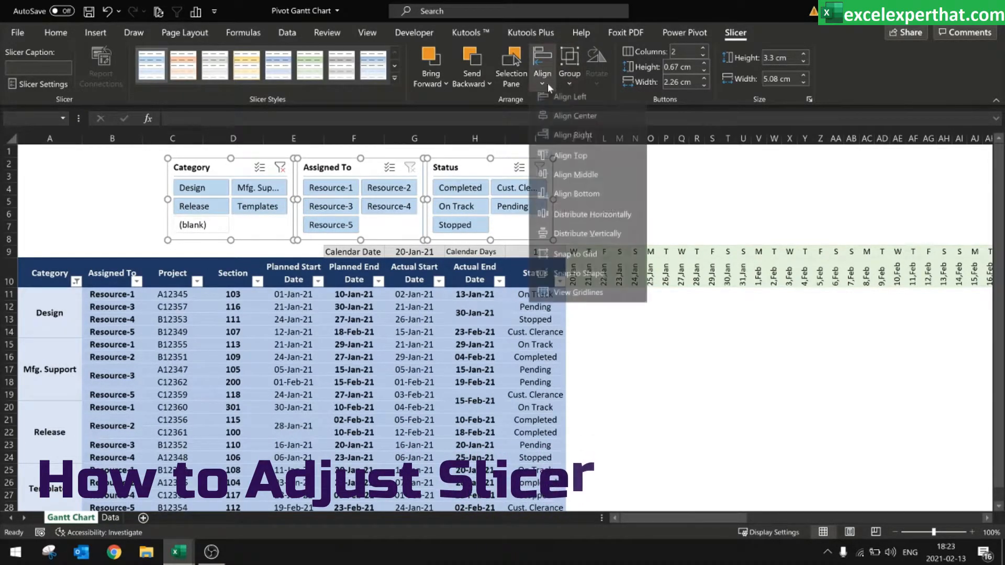
{"action": "left_click", "coordinate": [592, 224]}
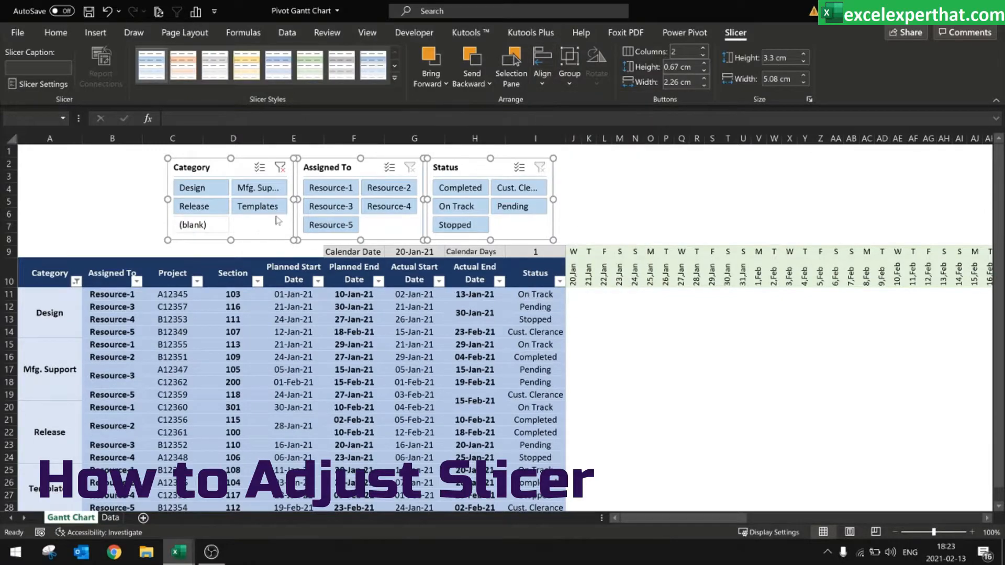
Group the Category, Assigned To and Status slicers and move the group further left above the pivot table
{"action": "left_click", "coordinate": [566, 79]}
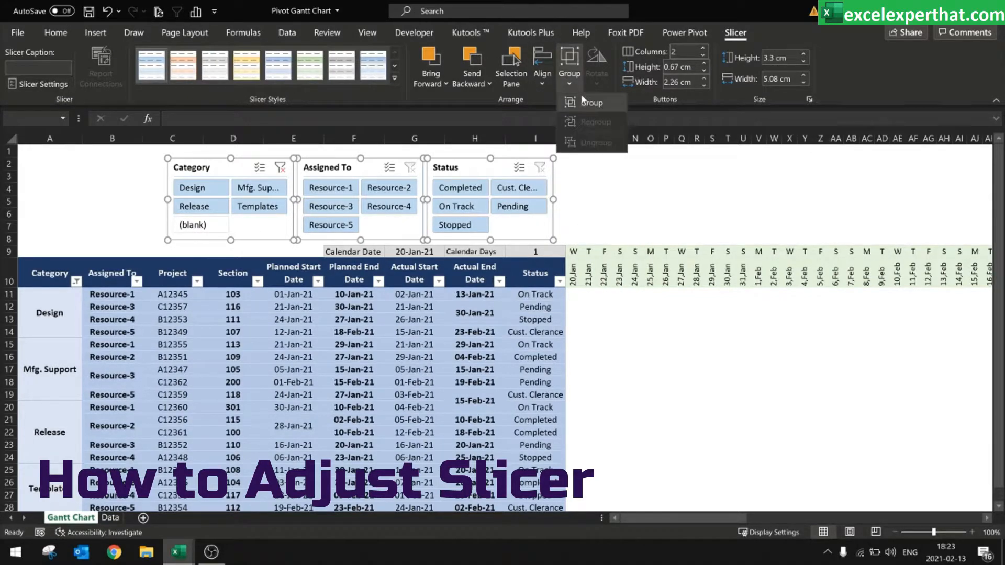
{"action": "left_click", "coordinate": [579, 102]}
{"action": "left_click", "coordinate": [651, 201]}
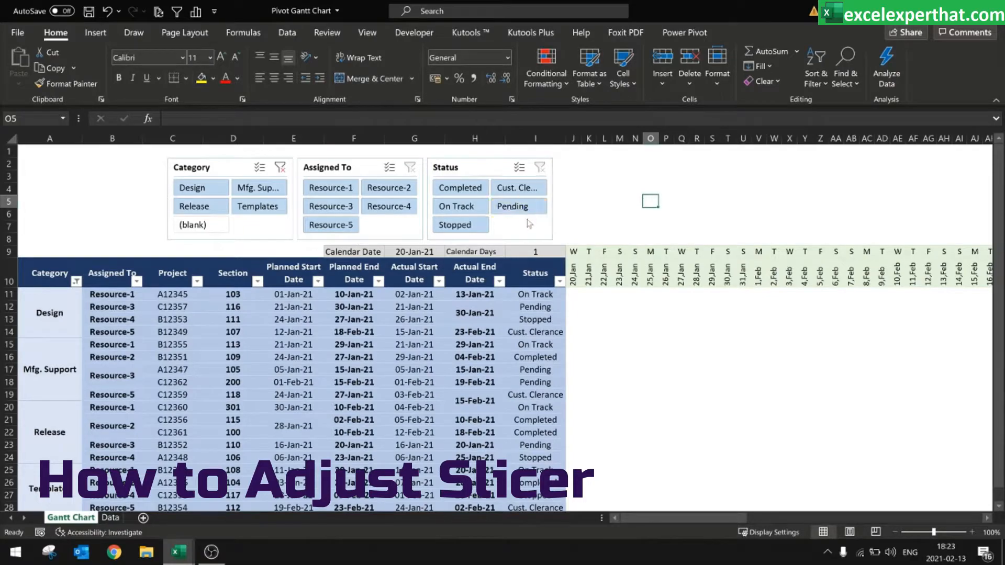
{"action": "left_click", "coordinate": [550, 230]}
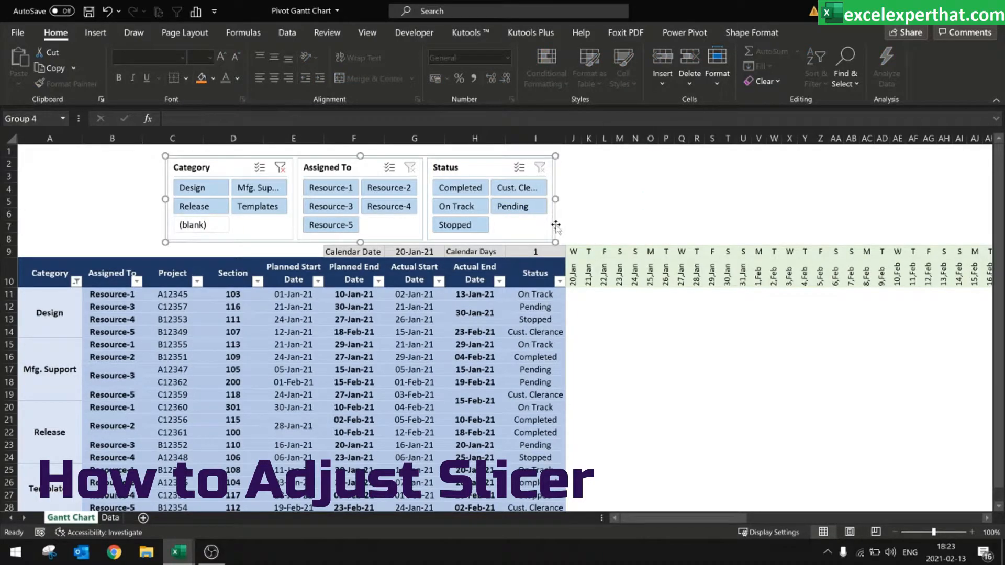
{"action": "left_click_drag", "start_coordinate": [556, 226], "coordinate": [518, 228]}
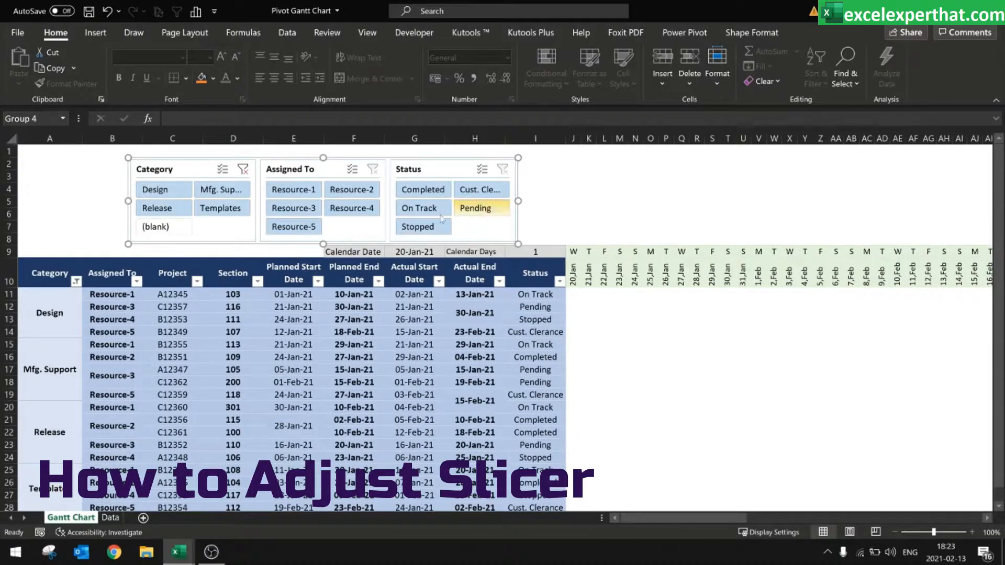
Test the Category slicer with Design, Release, Mfg. Support and Templates in turn, and clear its filter
{"action": "left_click", "coordinate": [175, 195]}
{"action": "left_click", "coordinate": [174, 207]}
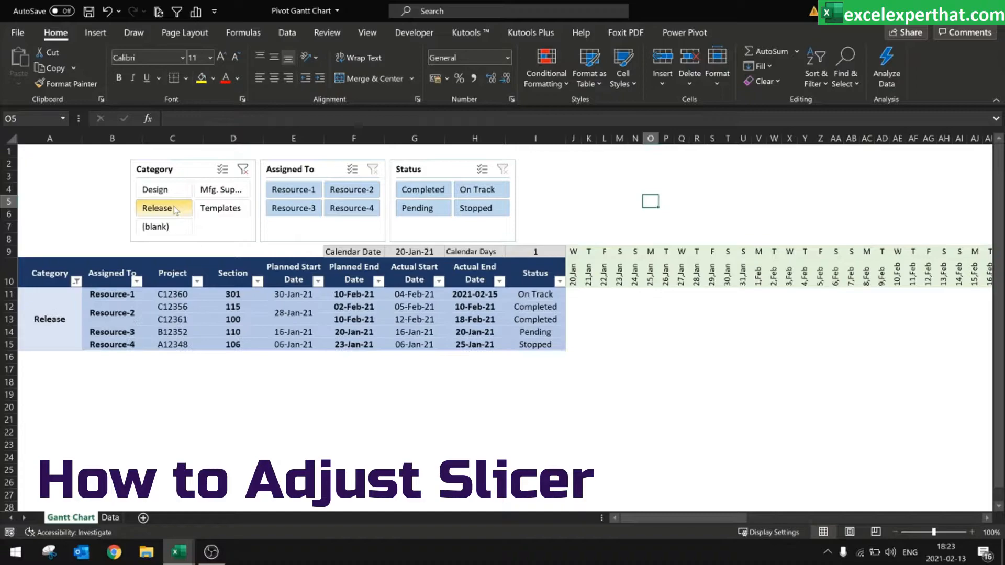
{"action": "left_click", "coordinate": [220, 190]}
{"action": "left_click", "coordinate": [221, 210]}
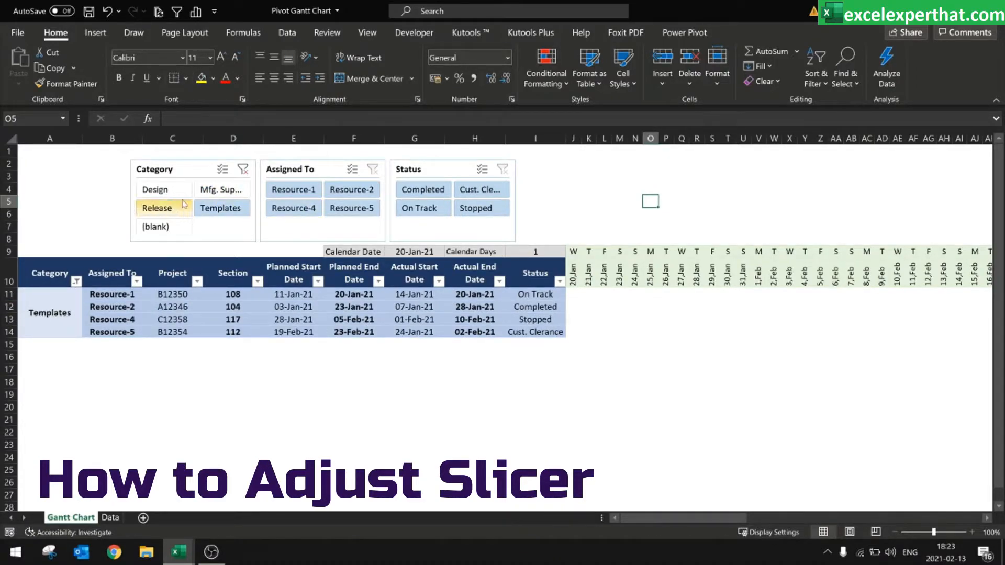
{"action": "left_click", "coordinate": [242, 170]}
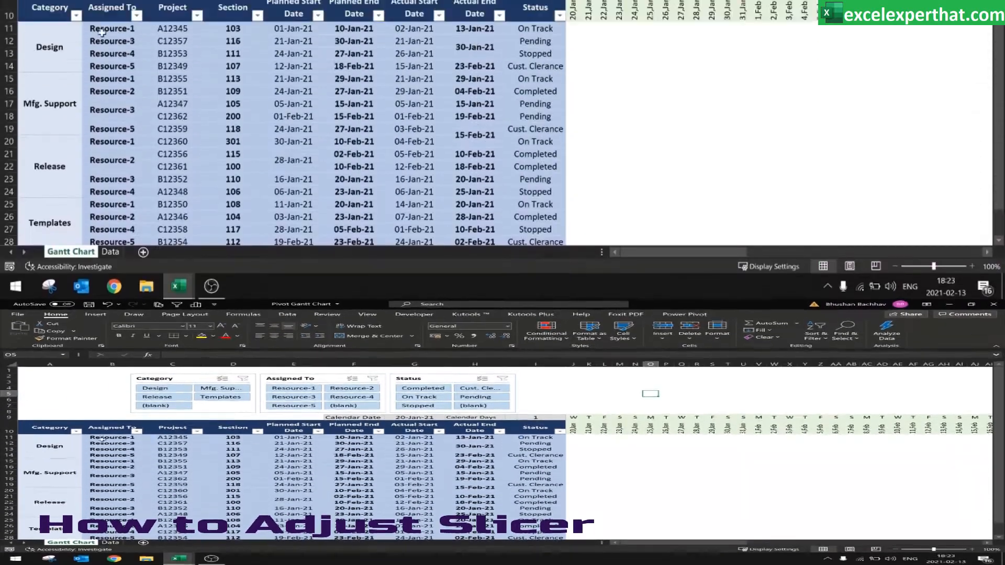
Test the Assigned To slicer with Resource-1 through Resource-4 in turn, and clear its filter
{"action": "left_click", "coordinate": [105, 295]}
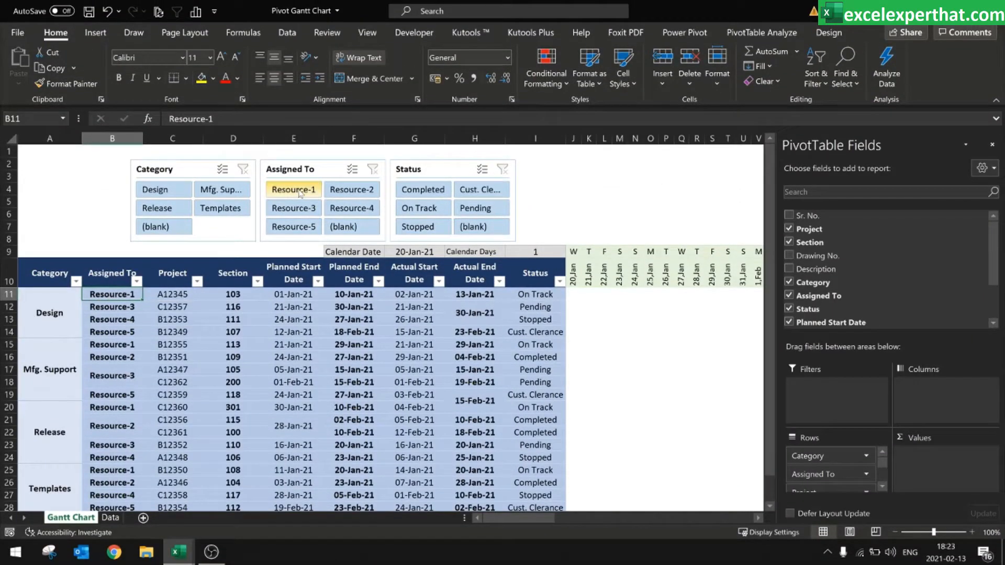
{"action": "left_click", "coordinate": [300, 191]}
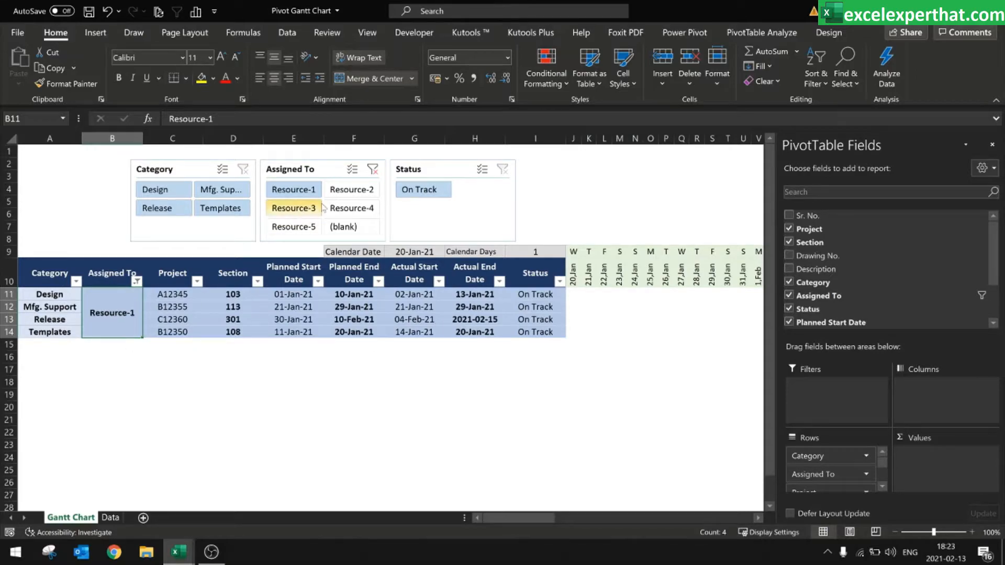
{"action": "left_click", "coordinate": [352, 190]}
{"action": "left_click", "coordinate": [294, 208]}
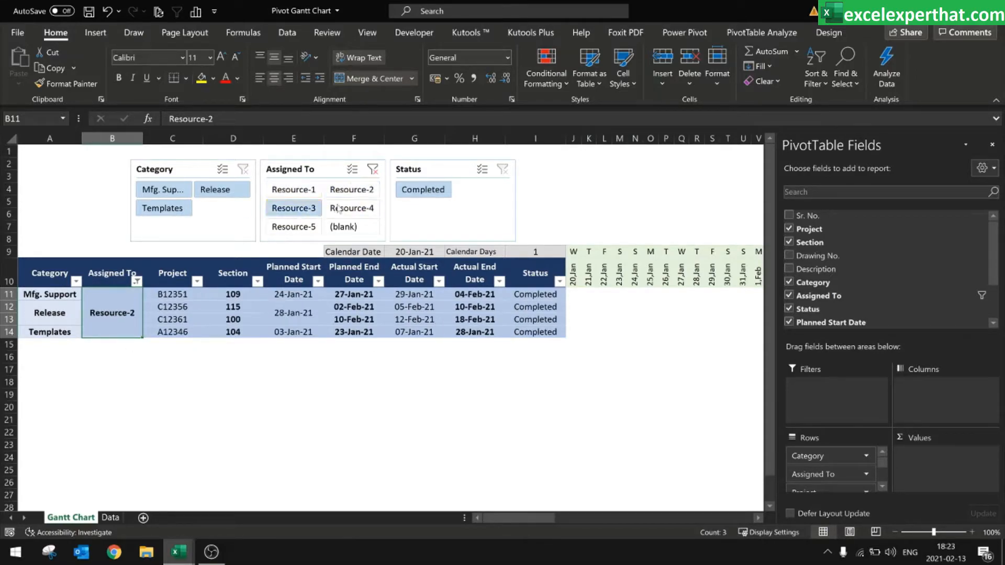
{"action": "left_click", "coordinate": [352, 209]}
{"action": "key", "text": "alt+c"}
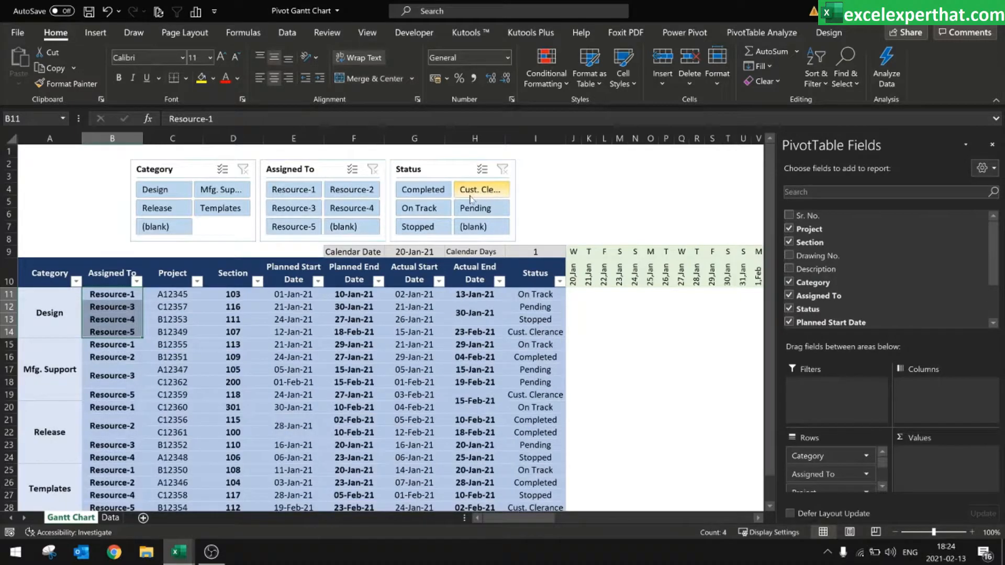
Test the Status slicer with Completed, On Track, Cust. Clerance, Pending and Stopped in turn, and clear its filter
{"action": "left_click", "coordinate": [436, 193]}
{"action": "left_click", "coordinate": [429, 209]}
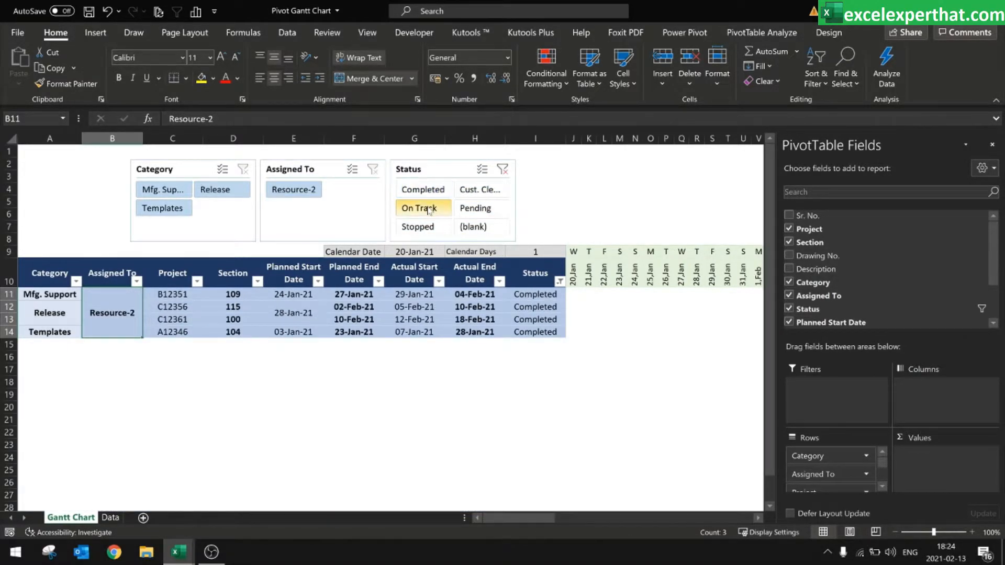
{"action": "left_click", "coordinate": [478, 191]}
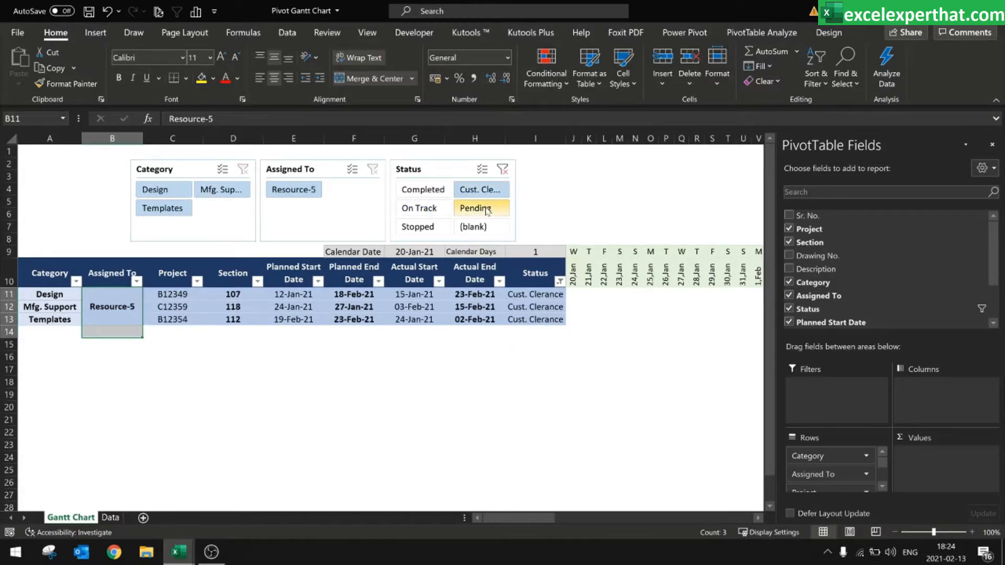
{"action": "left_click", "coordinate": [488, 208]}
{"action": "left_click", "coordinate": [418, 227]}
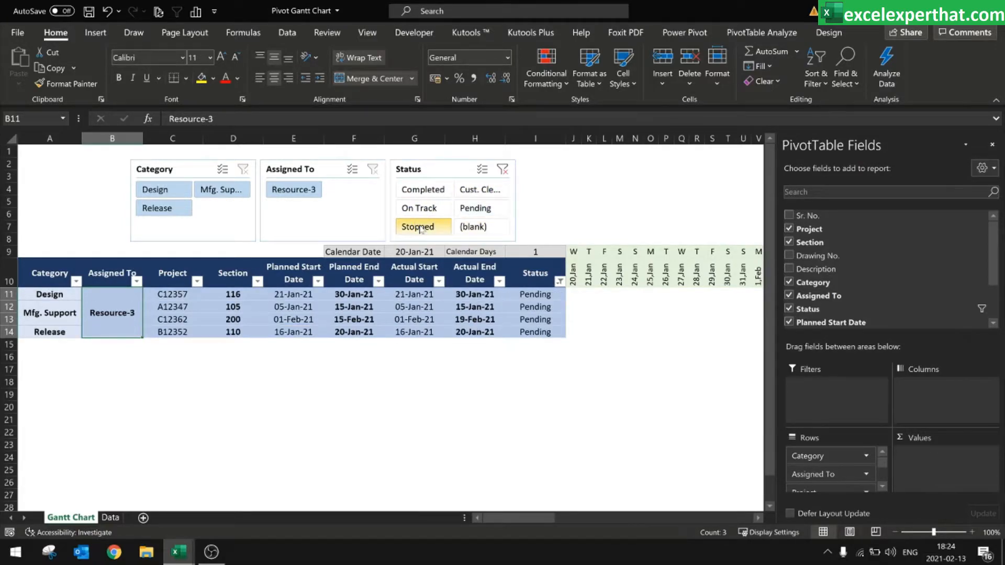
{"action": "left_click", "coordinate": [502, 169]}
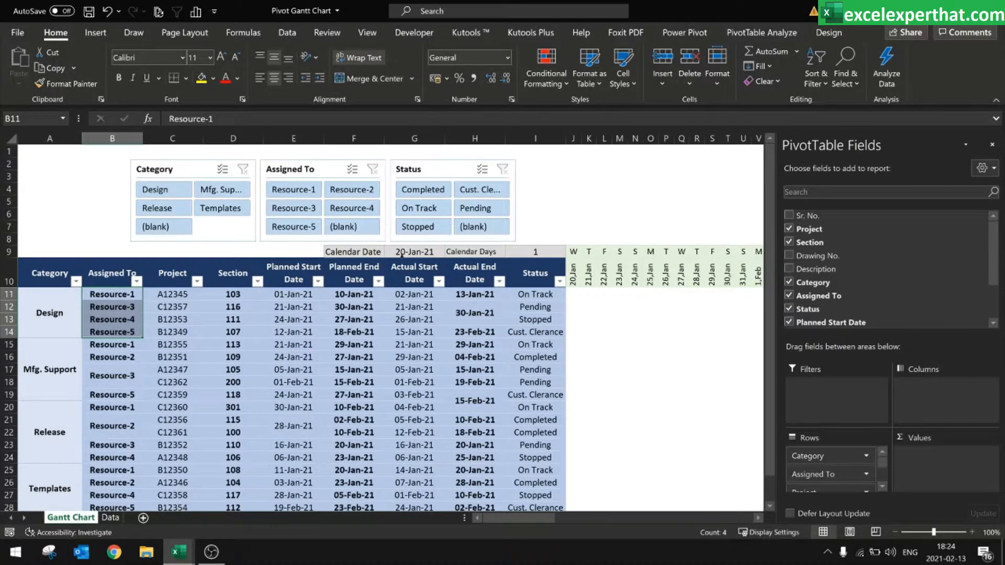
Insert two blank rows above row 1 to make room over the slicers
{"action": "left_click_drag", "start_coordinate": [9, 152], "coordinate": [8, 164]}
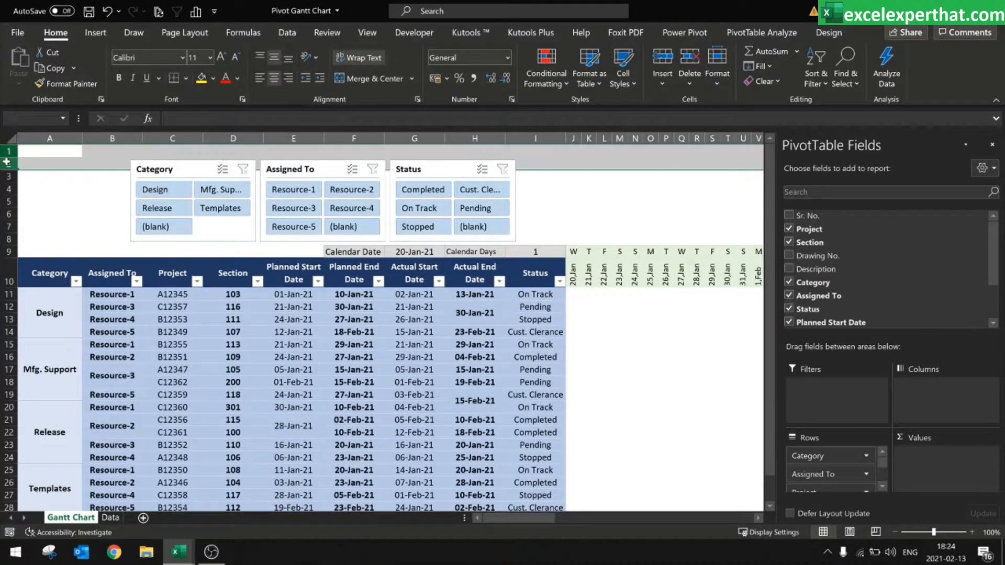
{"action": "right_click", "coordinate": [7, 162]}
{"action": "left_click", "coordinate": [40, 272]}
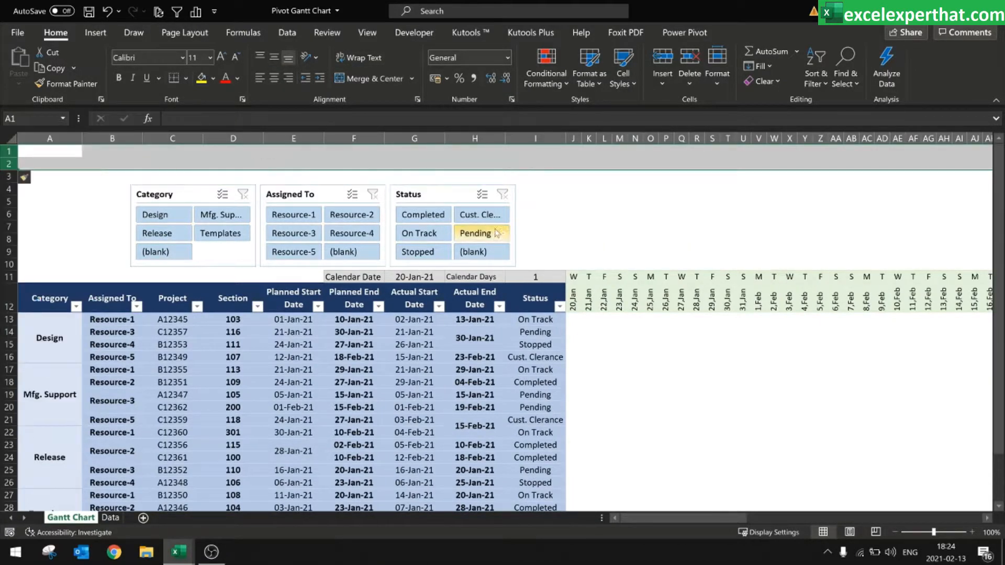
{"action": "left_click", "coordinate": [620, 228]}
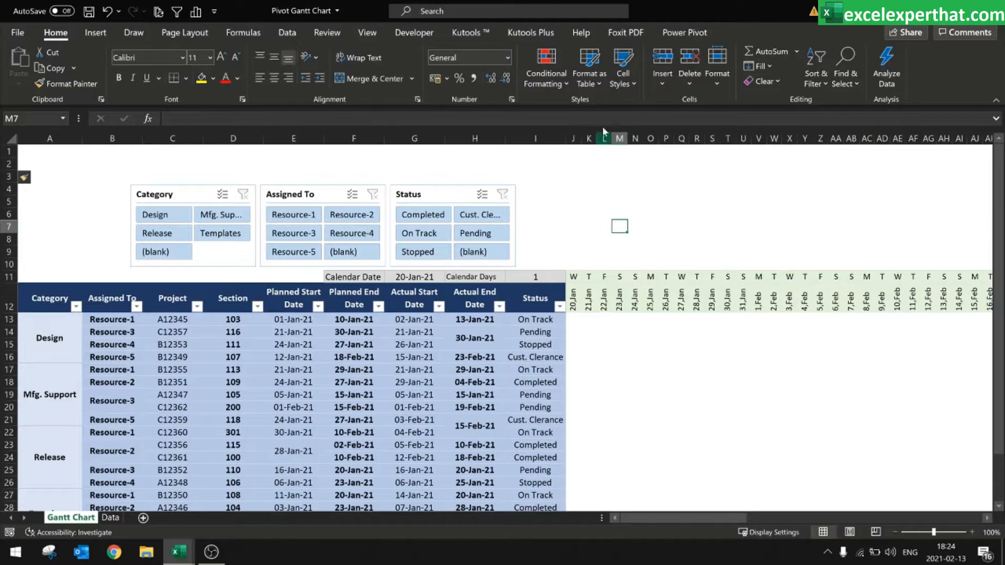
Draw a rectangle with rounded top corners, about 16.16 cm wide and 4.81 cm high, over the slicer area
{"action": "left_click", "coordinate": [95, 33]}
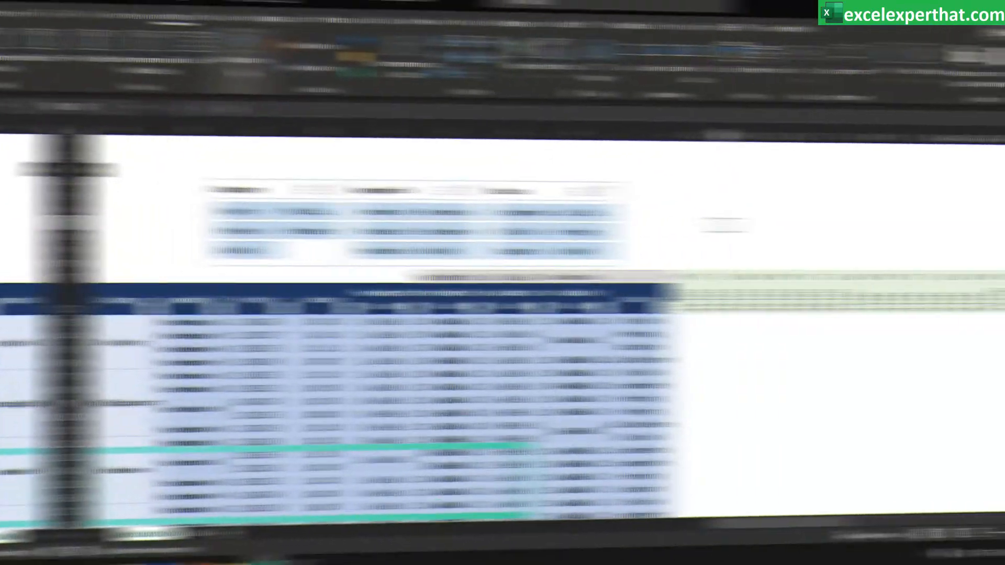
{"action": "left_click", "coordinate": [165, 74]}
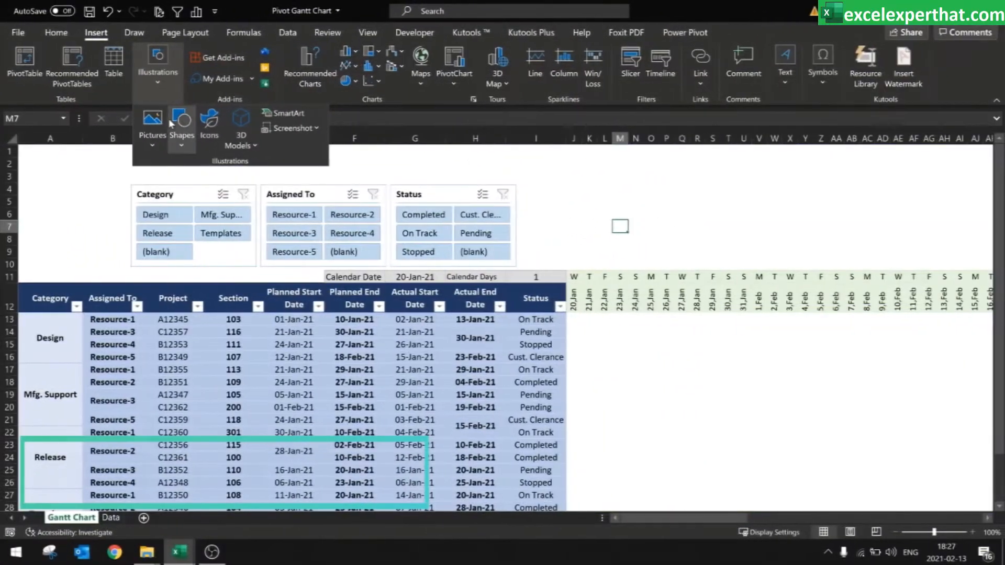
{"action": "left_click", "coordinate": [183, 147]}
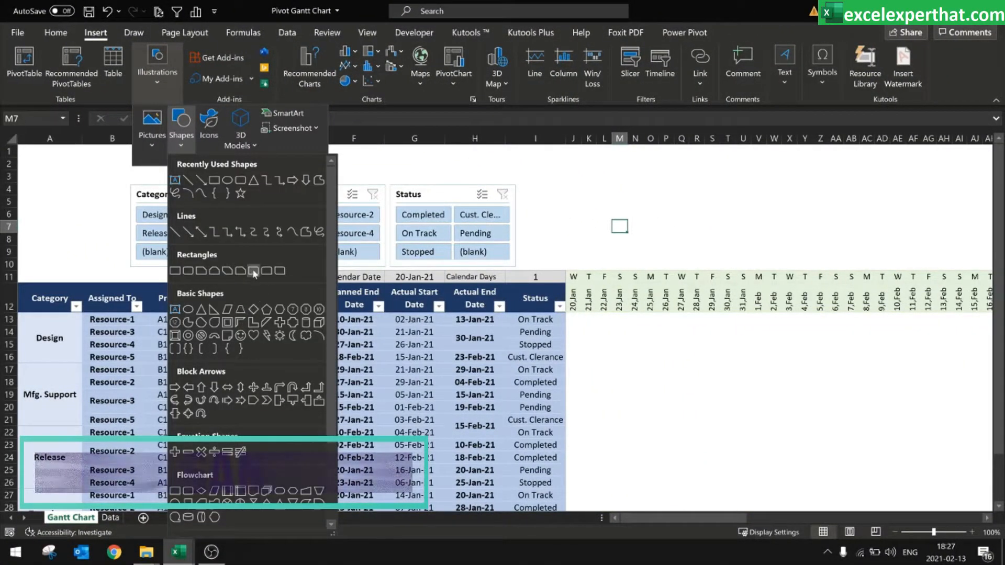
{"action": "left_click", "coordinate": [268, 271]}
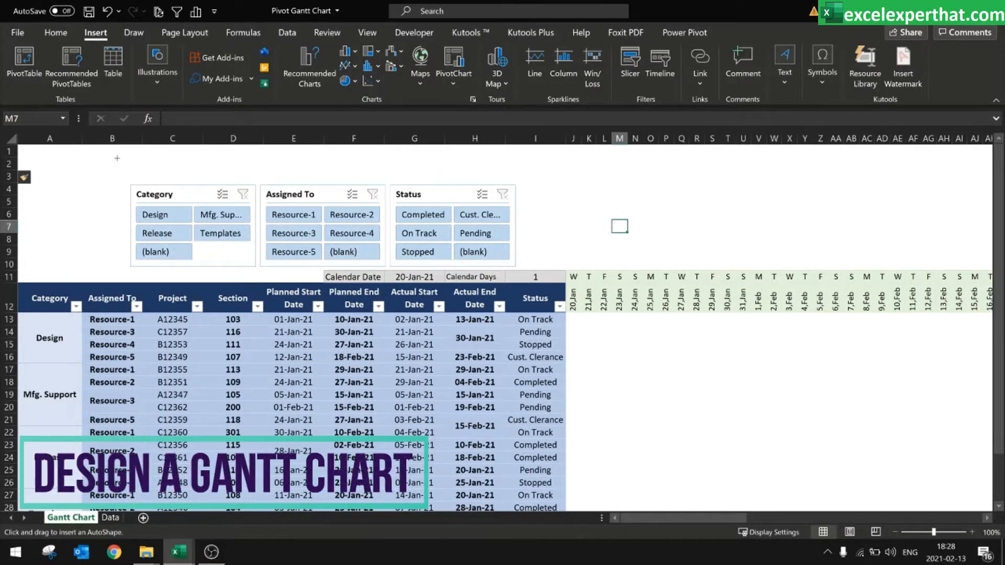
{"action": "left_click_drag", "start_coordinate": [120, 152], "coordinate": [521, 271]}
Send the rectangle behind the slicers and nudge the slicer group slightly left to centre it on the rectangle
{"action": "right_click", "coordinate": [477, 185]}
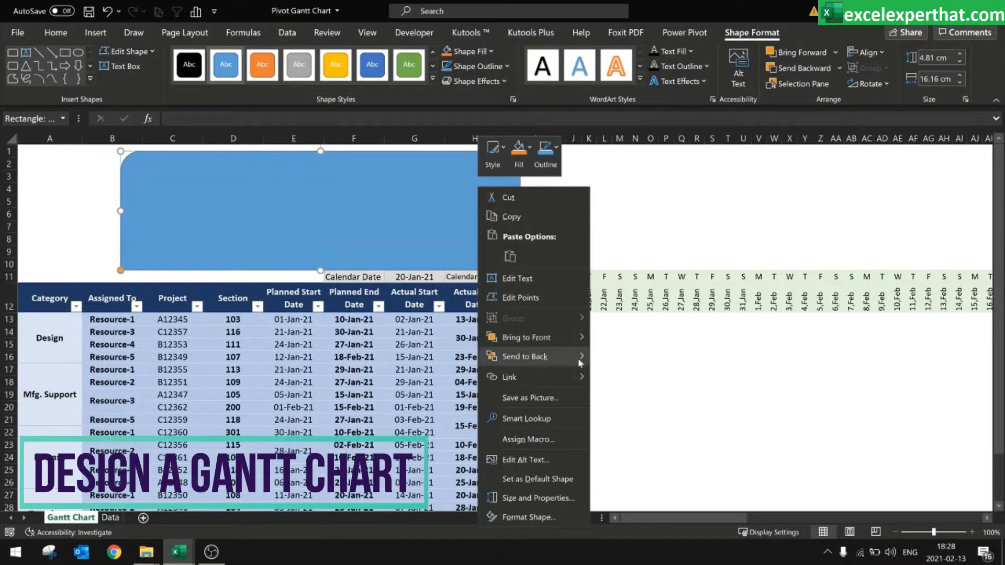
{"action": "left_click", "coordinate": [615, 358]}
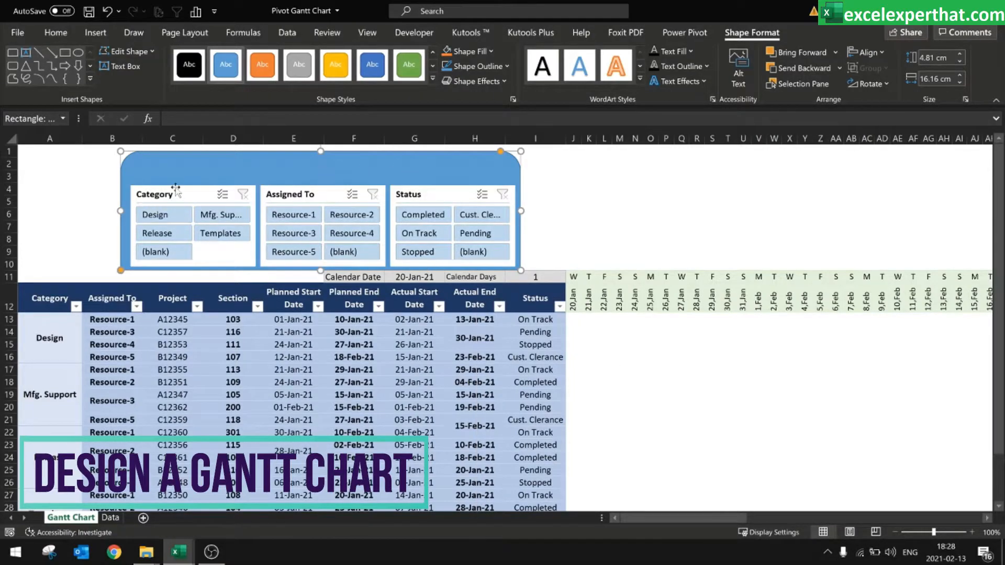
{"action": "left_click", "coordinate": [191, 186]}
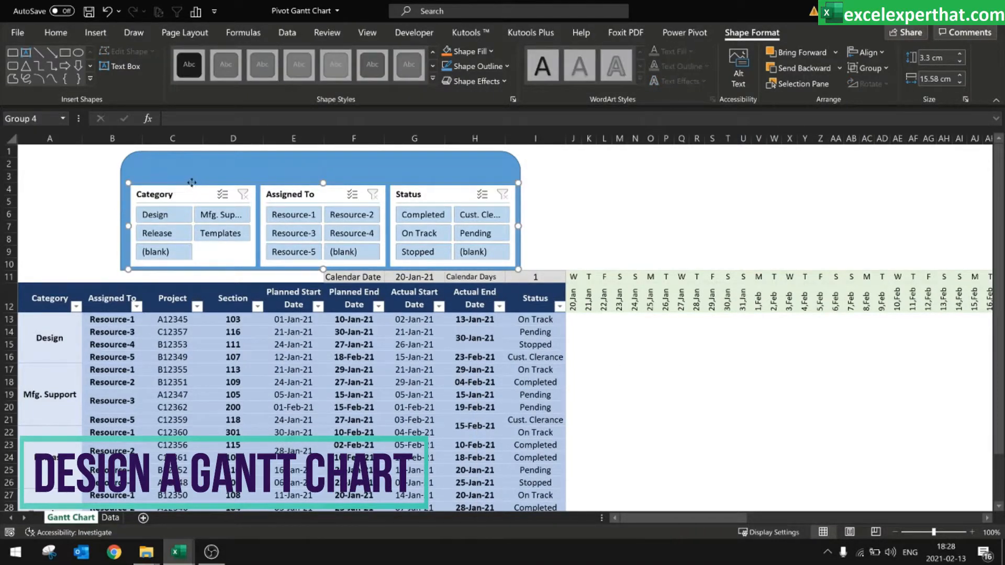
{"action": "left_click_drag", "start_coordinate": [191, 182], "coordinate": [189, 182]}
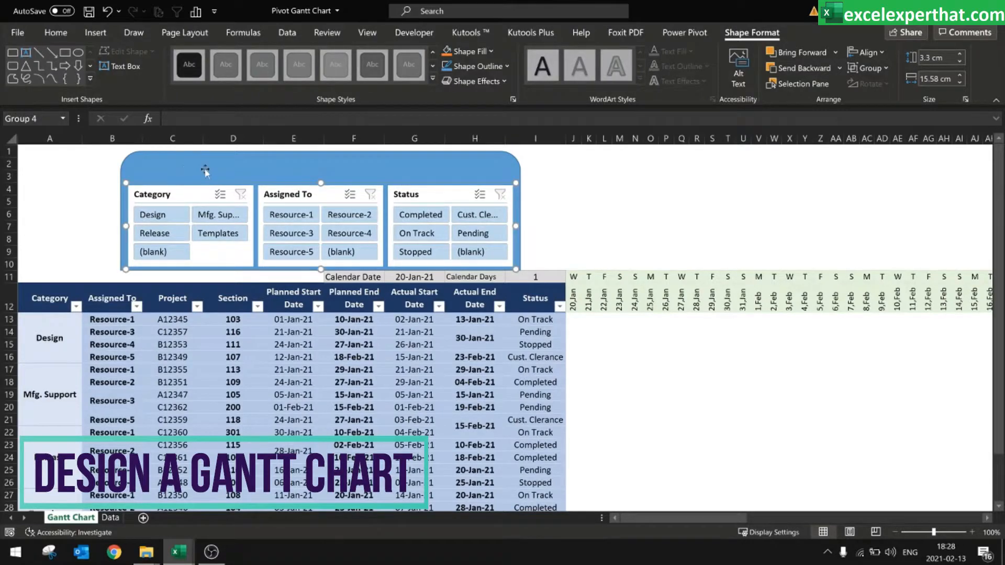
Add the title text "Project Gantt Chart" to the rectangle behind the slicers
{"action": "left_click", "coordinate": [322, 169]}
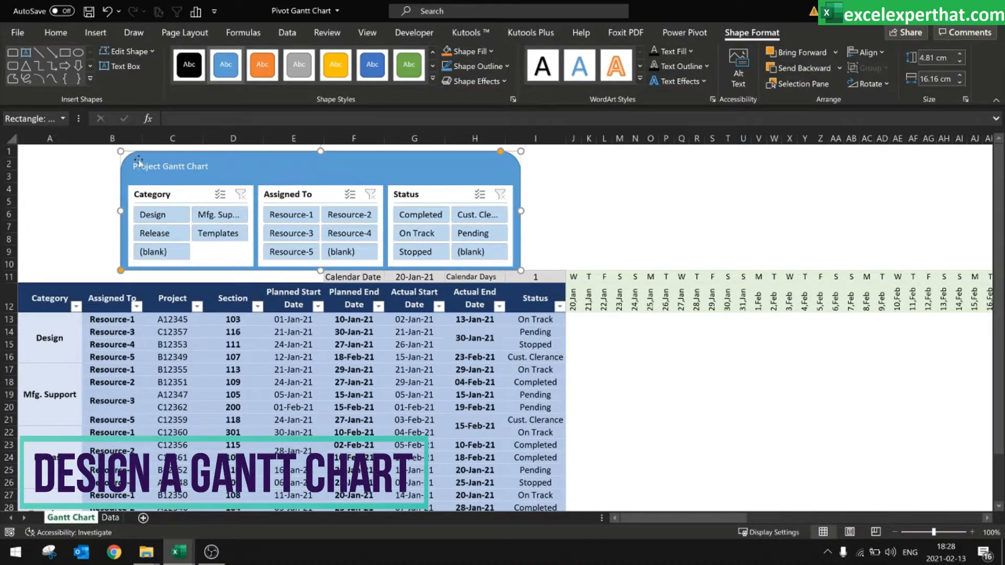
{"action": "left_click_drag", "start_coordinate": [131, 169], "coordinate": [167, 166]}
{"action": "key", "text": "ctrl+z"}
Set the rectangle's title text to font size 18 and centre it horizontally
{"action": "triple_click", "coordinate": [209, 172]}
{"action": "left_click", "coordinate": [56, 33]}
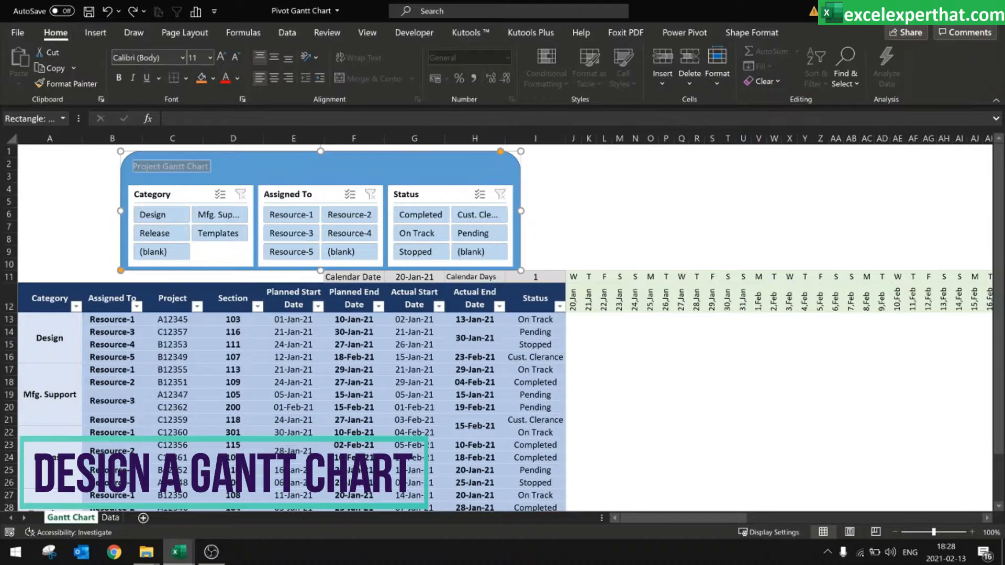
{"action": "left_click", "coordinate": [218, 61]}
{"action": "left_click", "coordinate": [218, 60]}
{"action": "left_click", "coordinate": [218, 60]}
{"action": "left_click", "coordinate": [219, 61]}
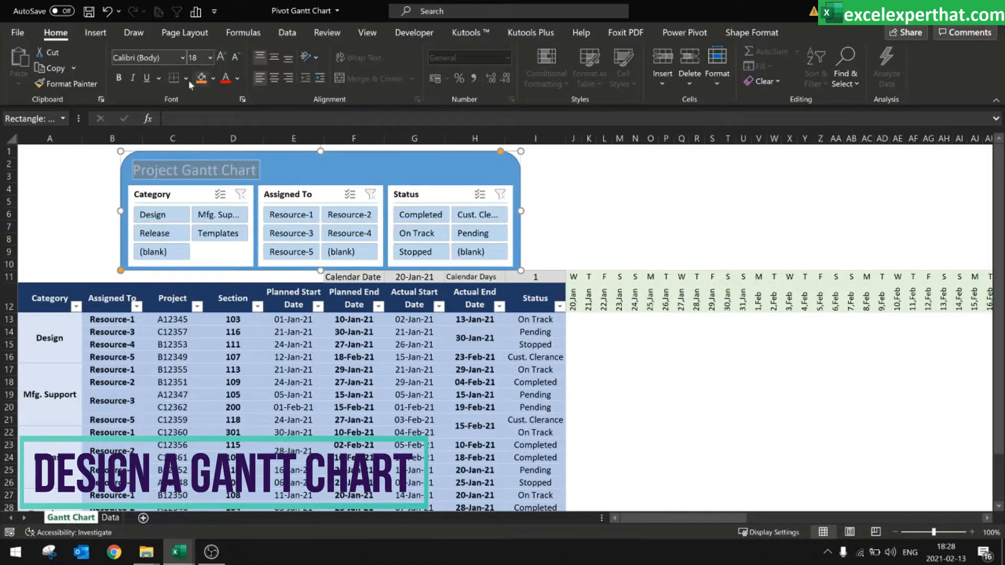
{"action": "left_click", "coordinate": [273, 82]}
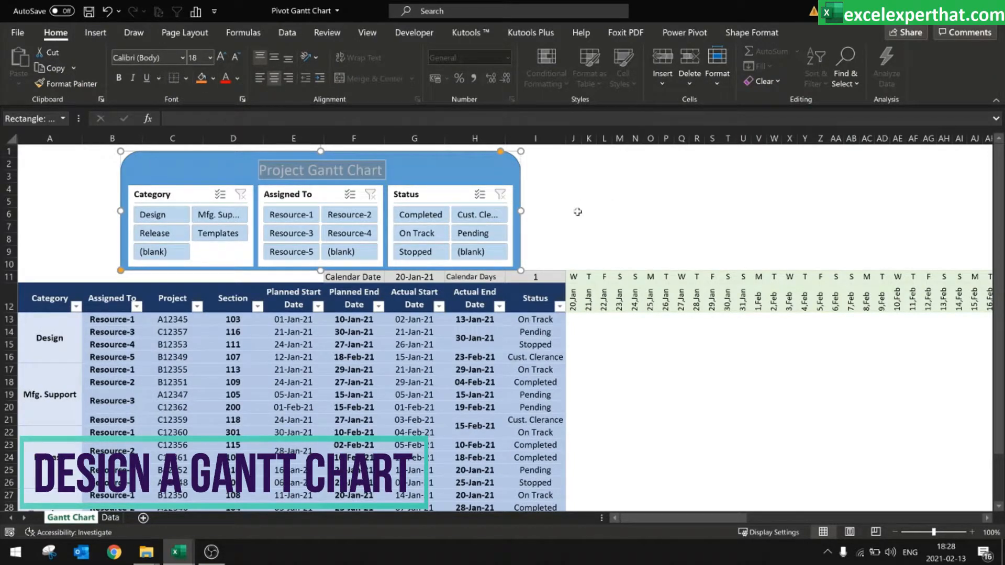
Group the slicer group and the titled rectangle behind it into a single object
{"action": "left_click", "coordinate": [511, 194]}
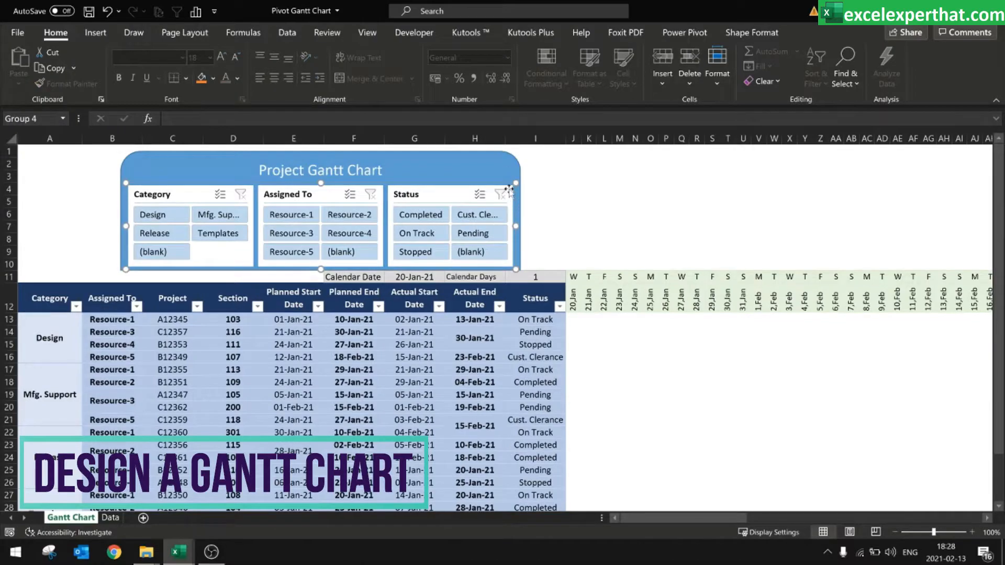
{"action": "left_click", "coordinate": [509, 171], "text": "ctrl"}
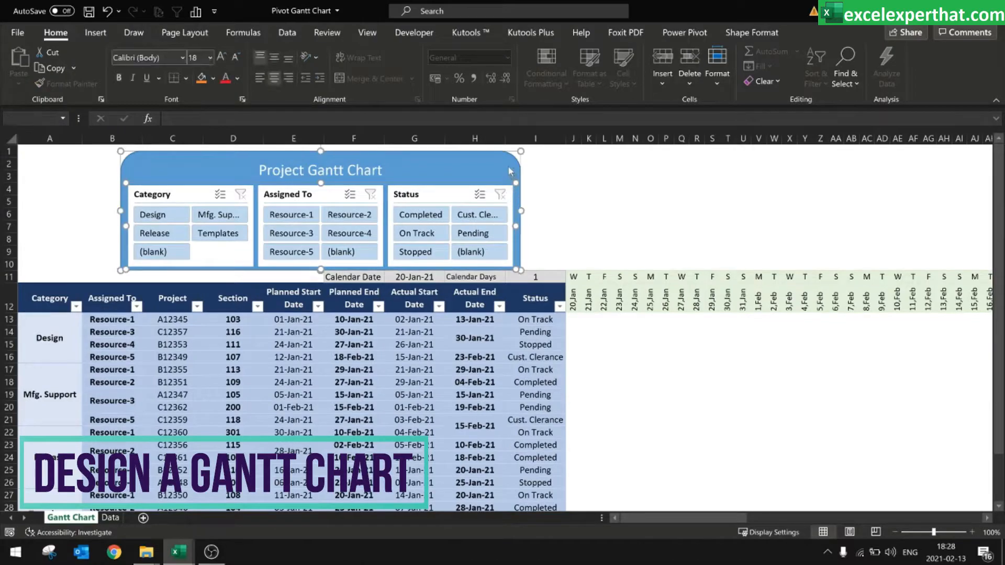
{"action": "left_click", "coordinate": [752, 32]}
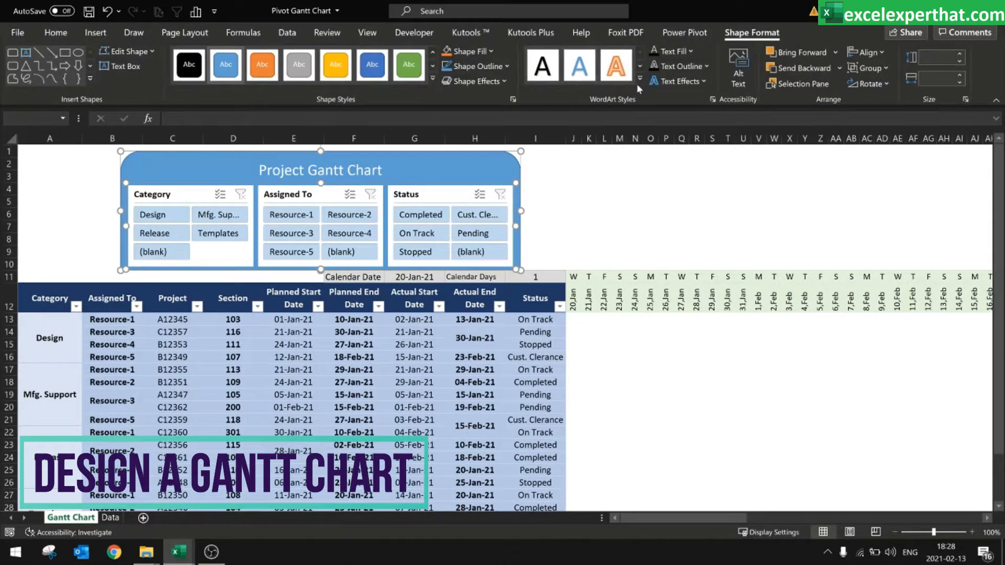
{"action": "left_click", "coordinate": [885, 68]}
{"action": "left_click", "coordinate": [882, 86]}
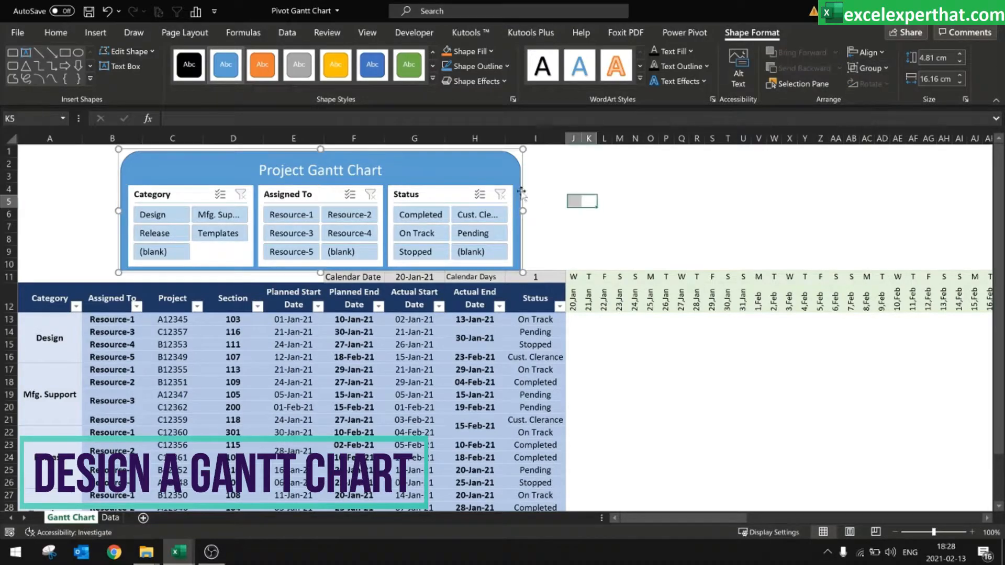
Move the grouped header panel to the sheet's upper-left corner, above columns A to G, and save the workbook
{"action": "left_click", "coordinate": [580, 202]}
{"action": "left_click", "coordinate": [521, 169]}
{"action": "left_click_drag", "start_coordinate": [521, 169], "coordinate": [422, 164]}
{"action": "left_click", "coordinate": [666, 212]}
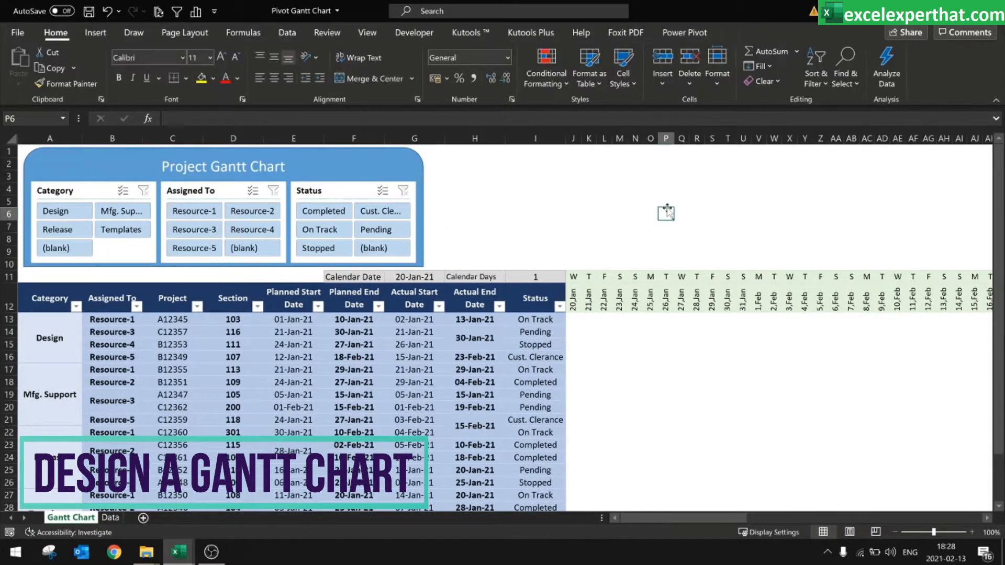
{"action": "left_click", "coordinate": [90, 14]}
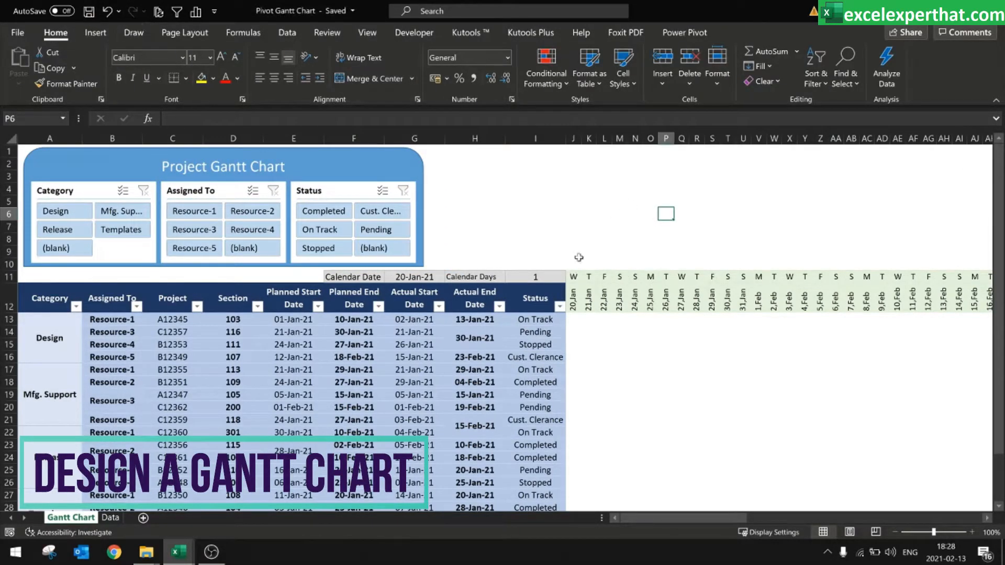
Freeze the panes at cell J13 so the rows above it and the columns before it stay fixed
{"action": "left_click", "coordinate": [573, 239]}
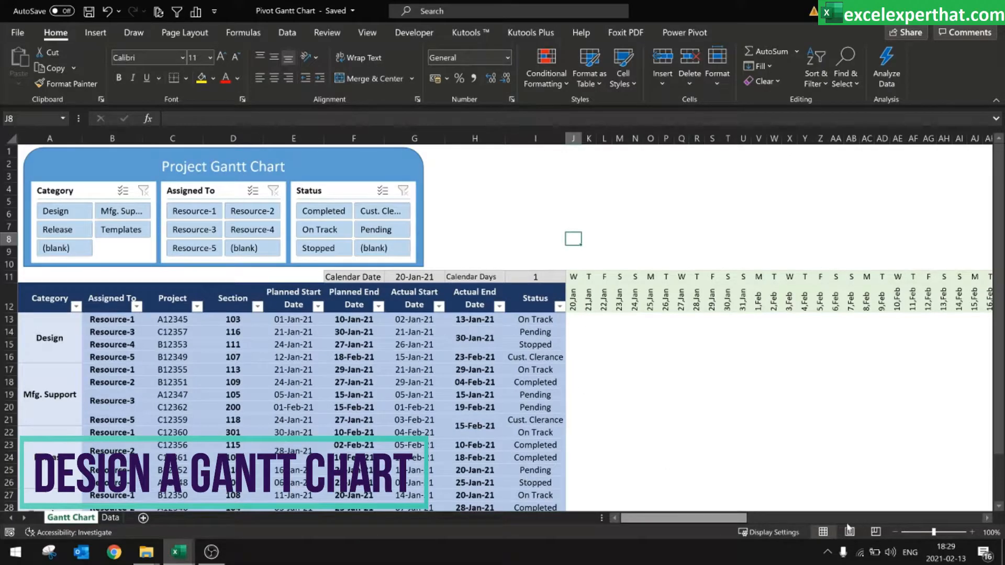
{"action": "scroll", "coordinate": [700, 520], "scroll_direction": "right", "scroll_amount": 4}
{"action": "left_click_drag", "start_coordinate": [764, 519], "coordinate": [655, 519]}
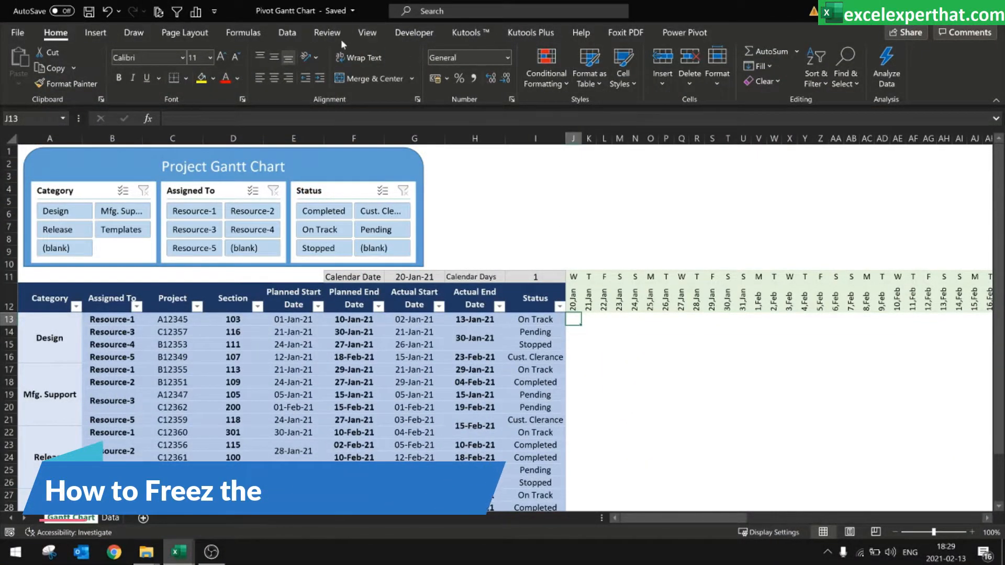
{"action": "left_click", "coordinate": [287, 32]}
{"action": "left_click", "coordinate": [367, 32]}
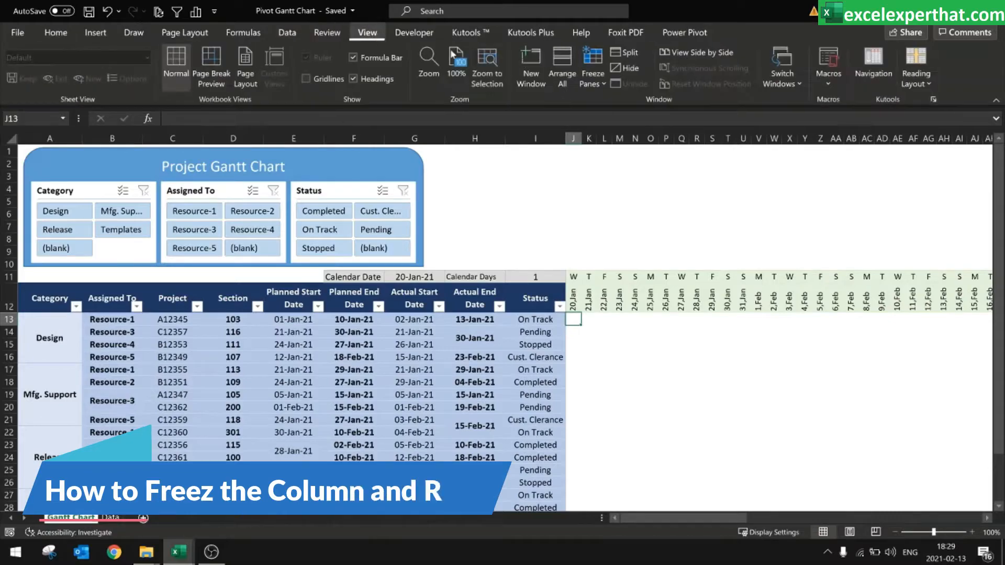
{"action": "left_click", "coordinate": [593, 74]}
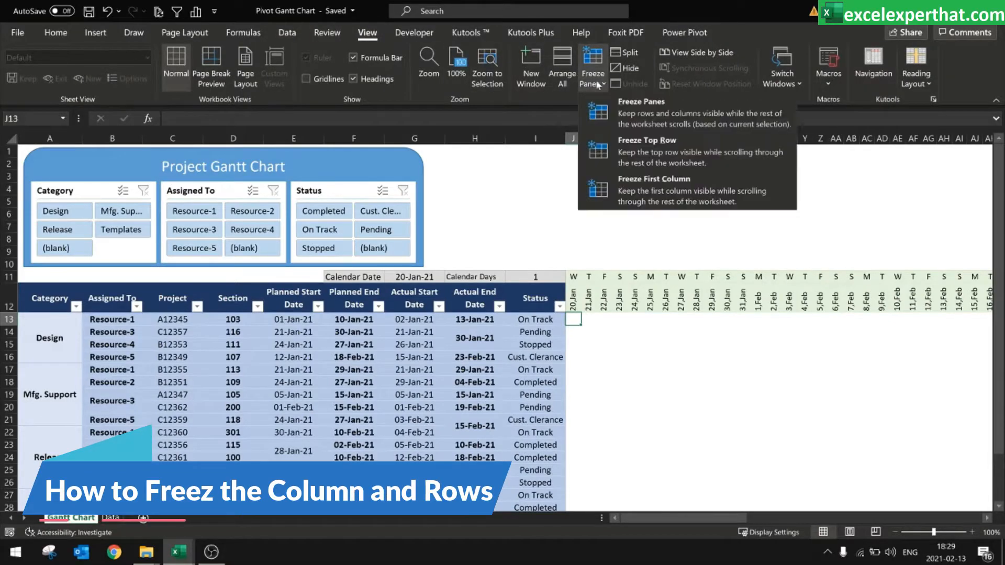
{"action": "left_click", "coordinate": [618, 117]}
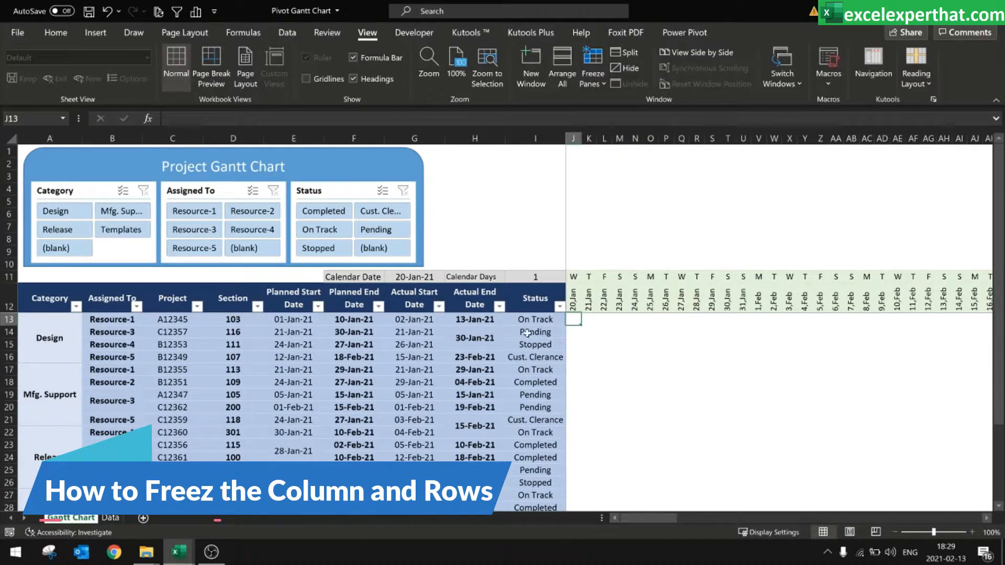
Check how the header rows and project columns behave while moving through the sheet in both directions
{"action": "scroll", "coordinate": [528, 333], "scroll_direction": "down", "scroll_amount": 6}
{"action": "scroll", "coordinate": [529, 333], "scroll_direction": "up", "scroll_amount": 6}
{"action": "left_click_drag", "start_coordinate": [647, 517], "coordinate": [673, 520]}
{"action": "left_click_drag", "start_coordinate": [806, 520], "coordinate": [825, 518]}
{"action": "left_click_drag", "start_coordinate": [757, 524], "coordinate": [738, 522]}
{"action": "scroll", "coordinate": [492, 304], "scroll_direction": "down", "scroll_amount": 1}
{"action": "scroll", "coordinate": [492, 304], "scroll_direction": "up", "scroll_amount": 1}
{"action": "left_click", "coordinate": [588, 331]}
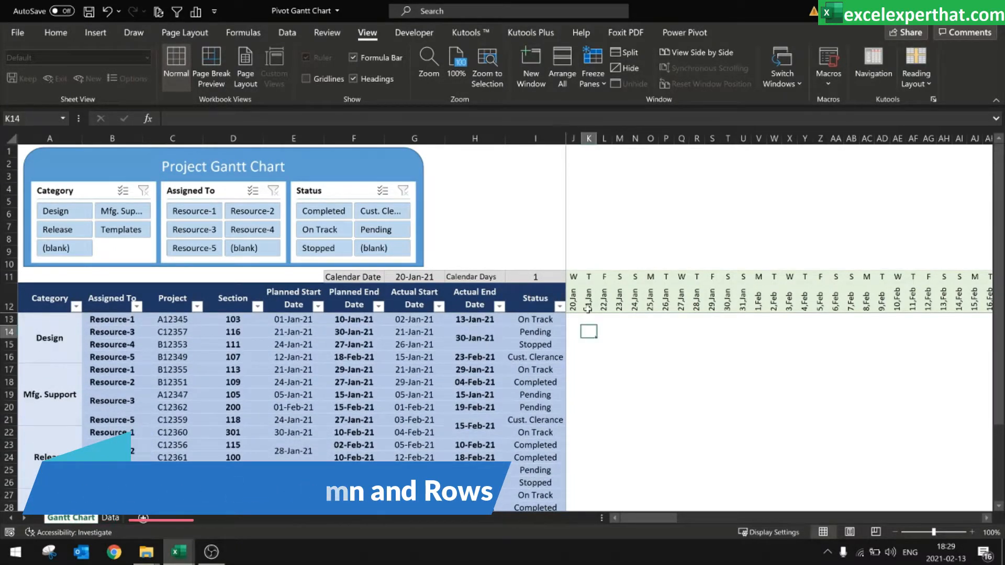
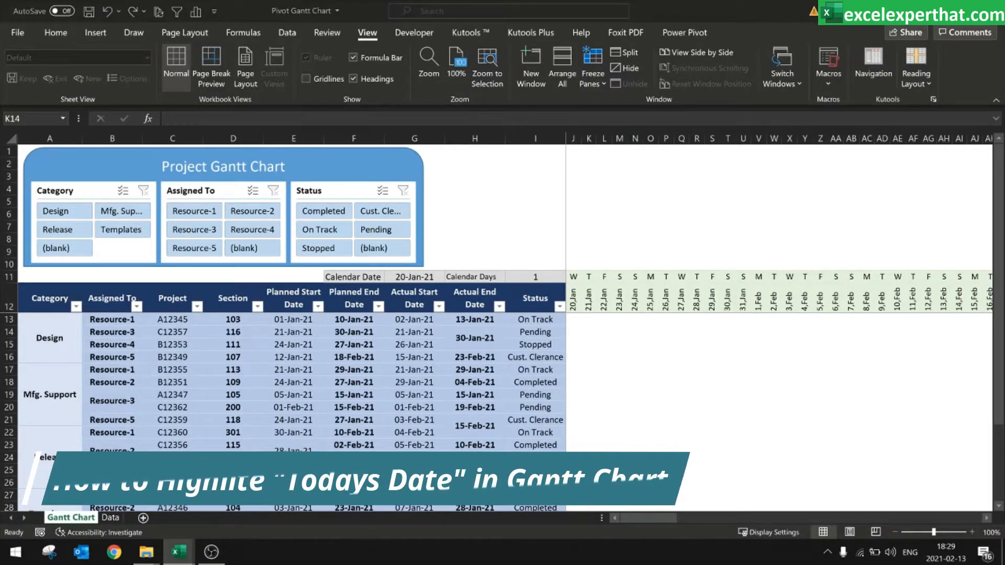
Start a formula-based conditional formatting rule for cell J13 with =AND(TODAY()>=K$7,TODAY()<L$7)
{"action": "key", "text": "F2"}
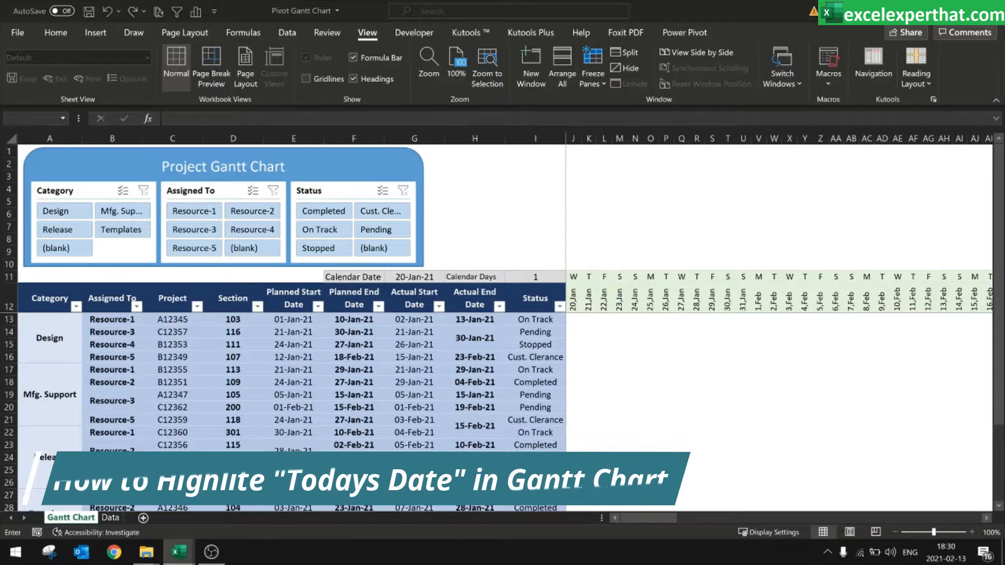
{"action": "key", "text": "Escape"}
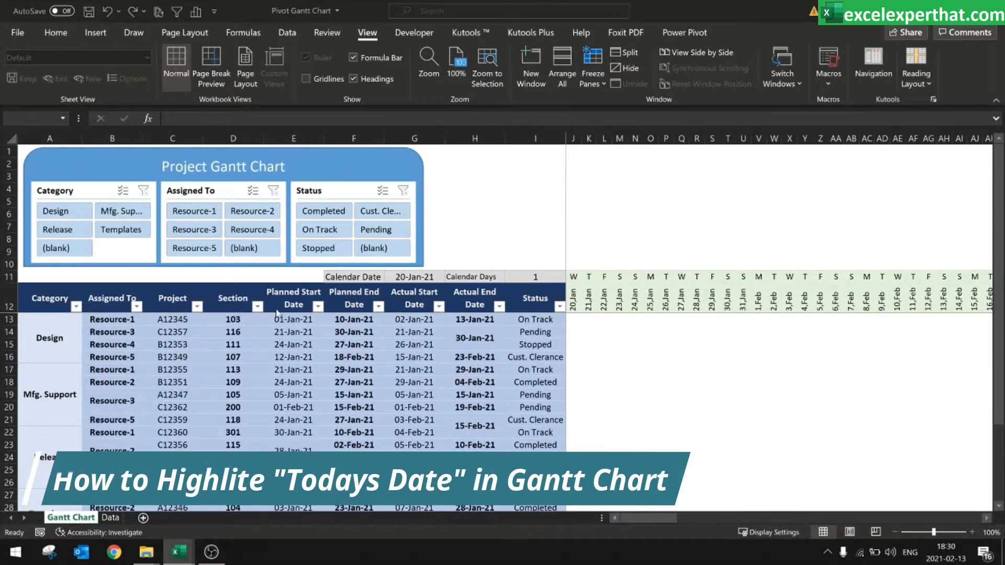
{"action": "left_click", "coordinate": [573, 317]}
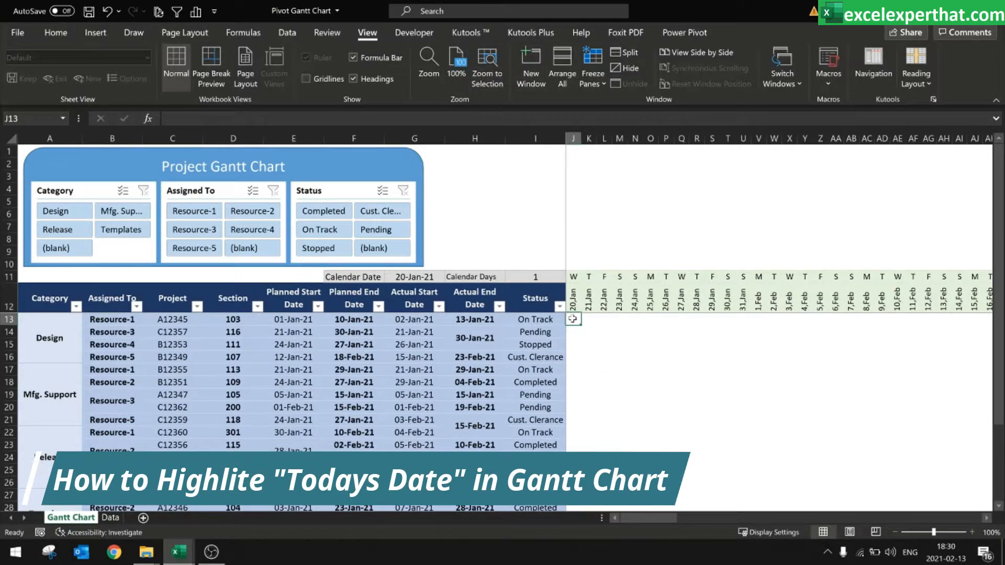
{"action": "left_click", "coordinate": [56, 32]}
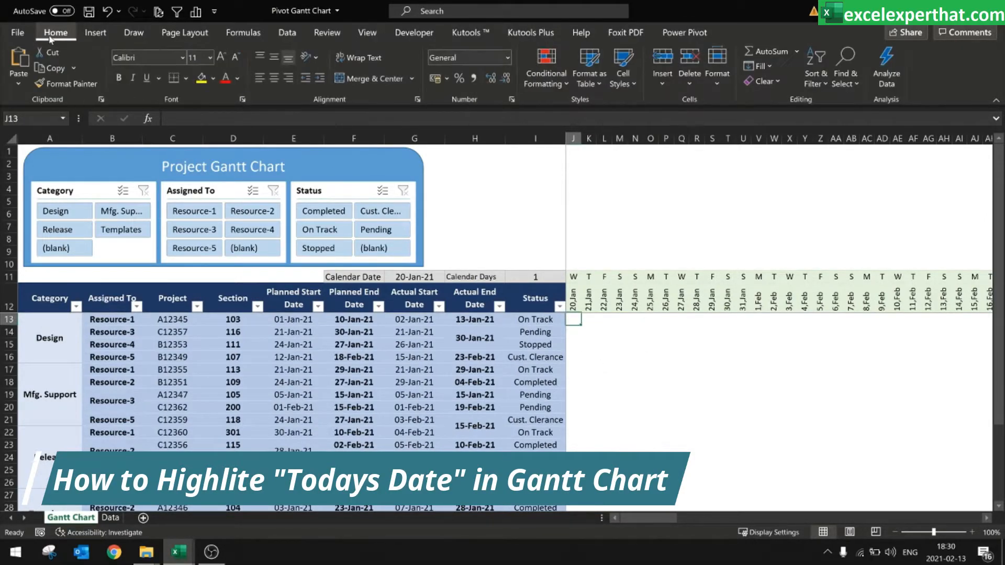
{"action": "left_click", "coordinate": [546, 68]}
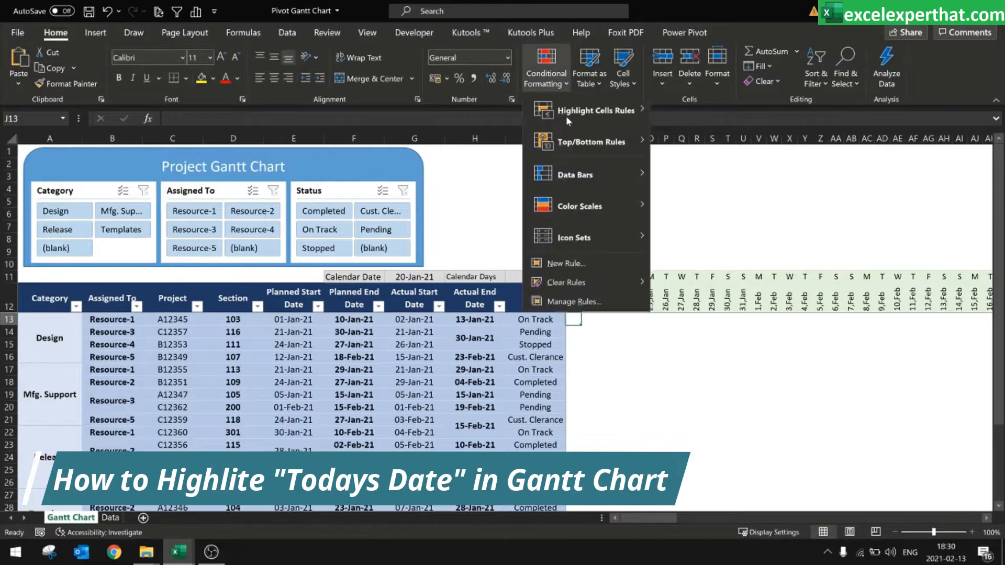
{"action": "left_click", "coordinate": [578, 263]}
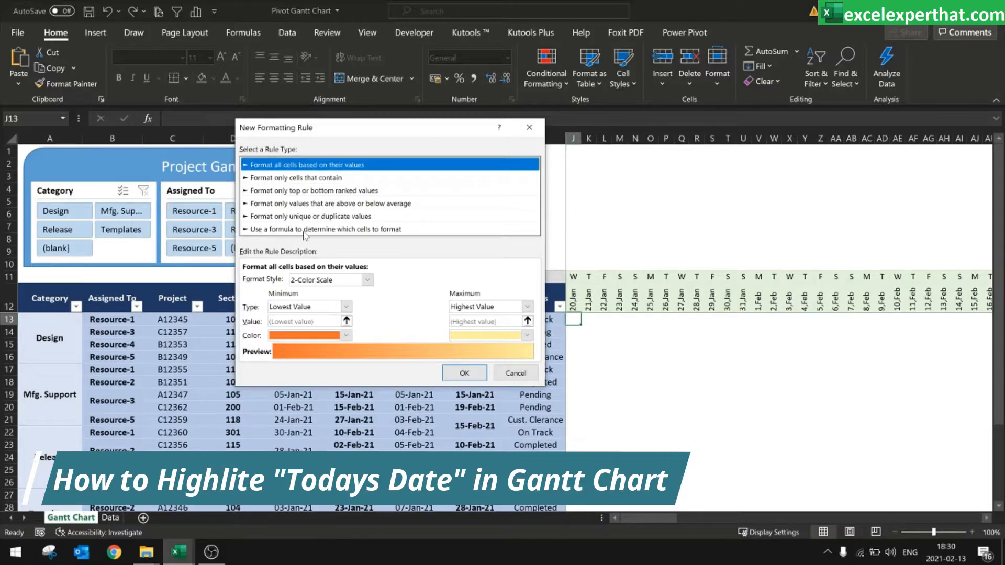
{"action": "left_click", "coordinate": [392, 230]}
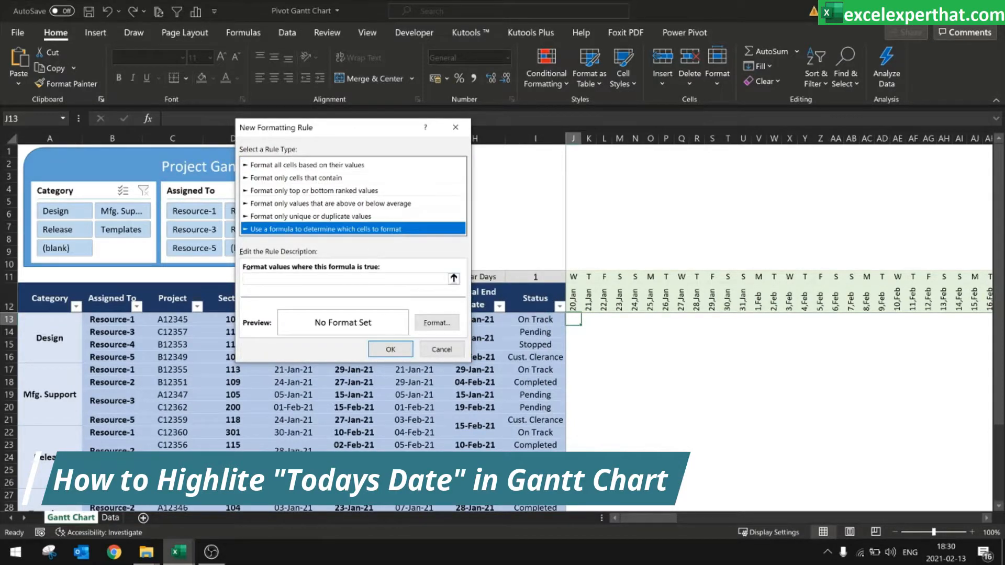
{"action": "left_click", "coordinate": [346, 279]}
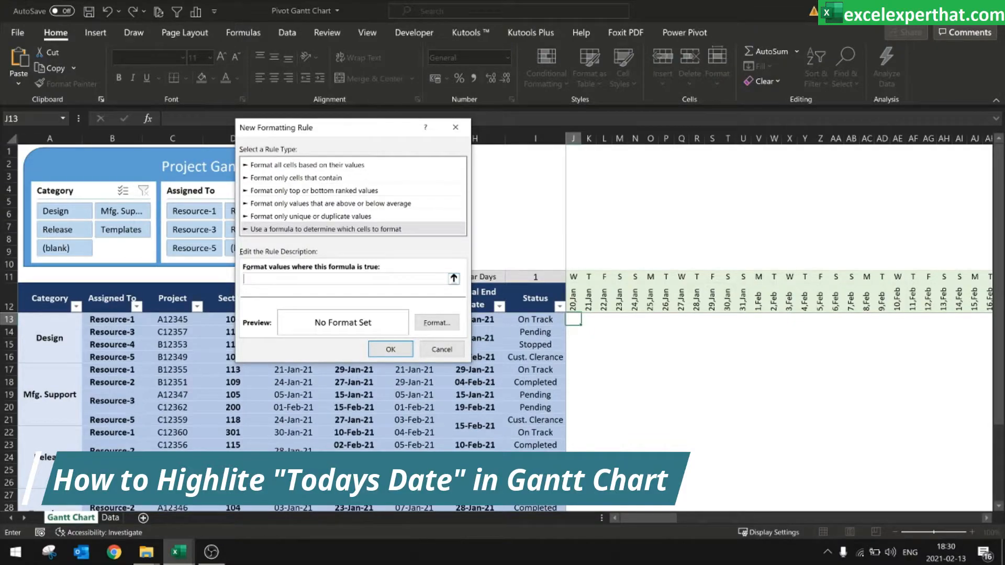
{"action": "type", "text": "=AND(TODAY()>=K$7,TODAY()<L$7)"}
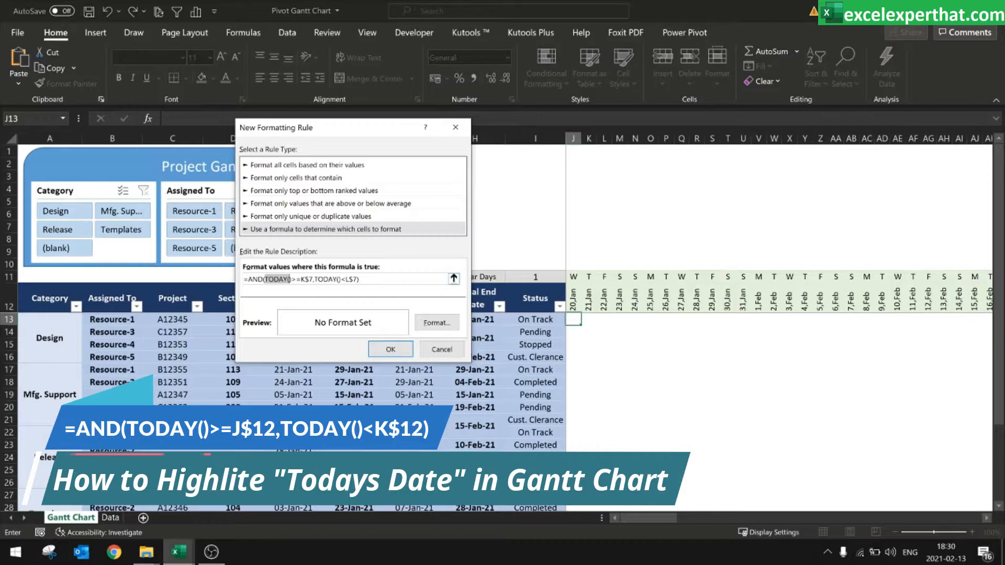
Replace the rule formula's references with $J12 for the first date and K$12 for the second date
{"action": "left_click_drag", "start_coordinate": [313, 279], "coordinate": [301, 280]}
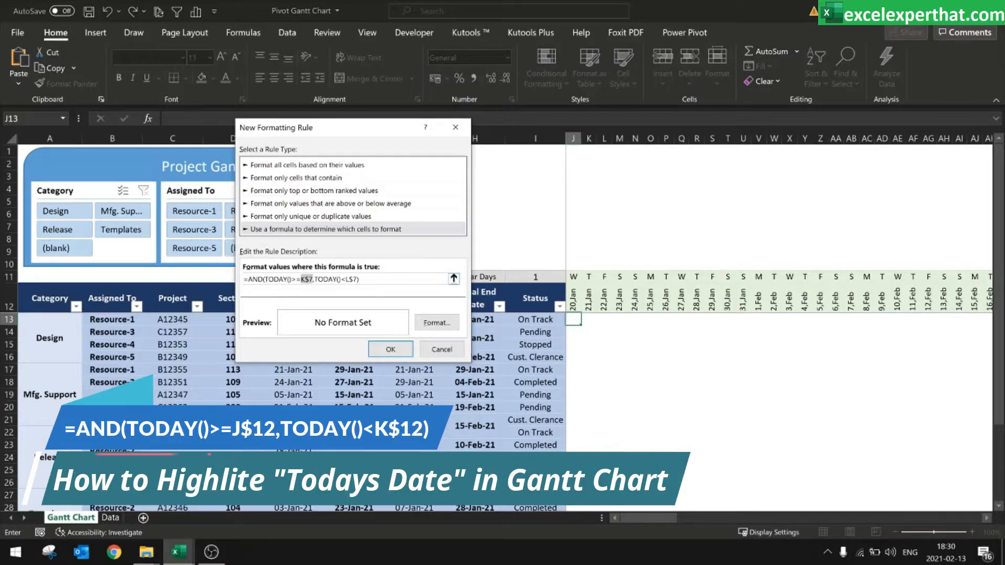
{"action": "left_click", "coordinate": [573, 300]}
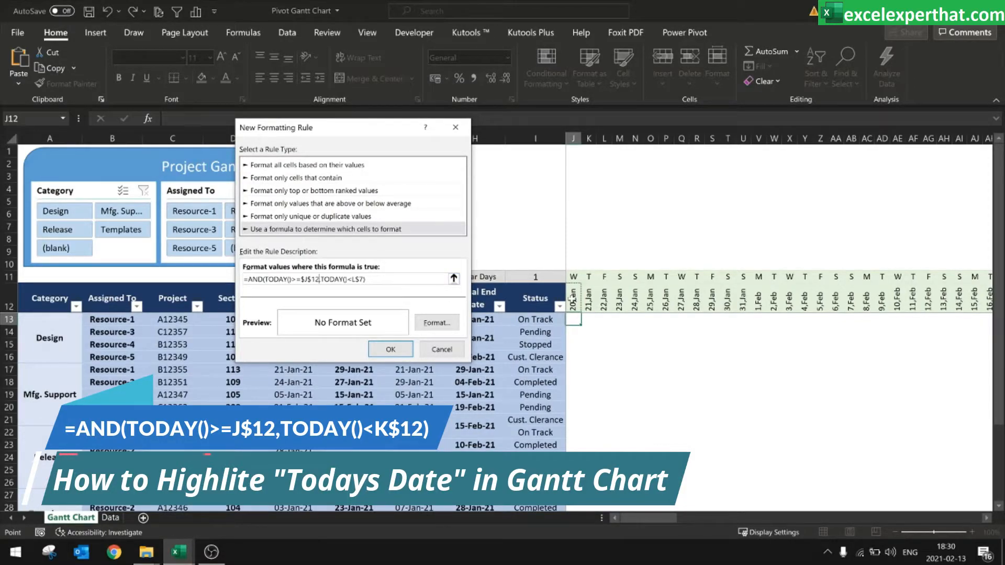
{"action": "key", "text": "F4"}
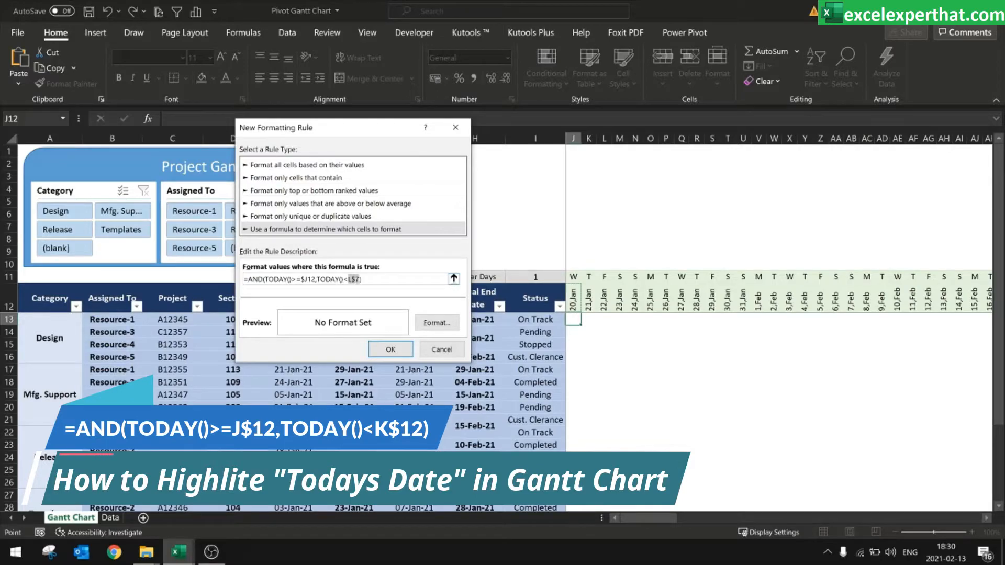
{"action": "left_click", "coordinate": [589, 306]}
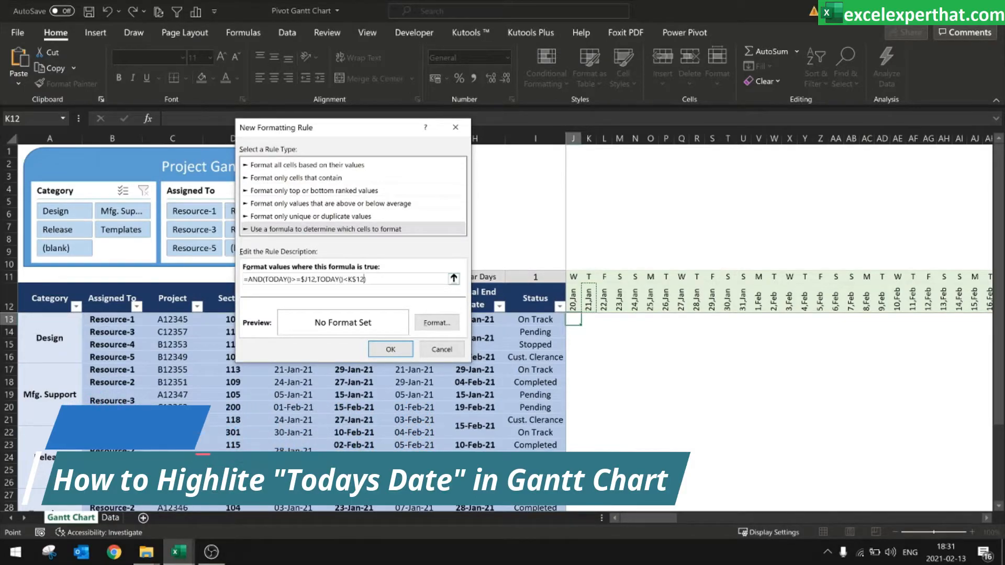
Format the new rule with red left and right cell borders and apply it to cell J13
{"action": "left_click", "coordinate": [444, 324]}
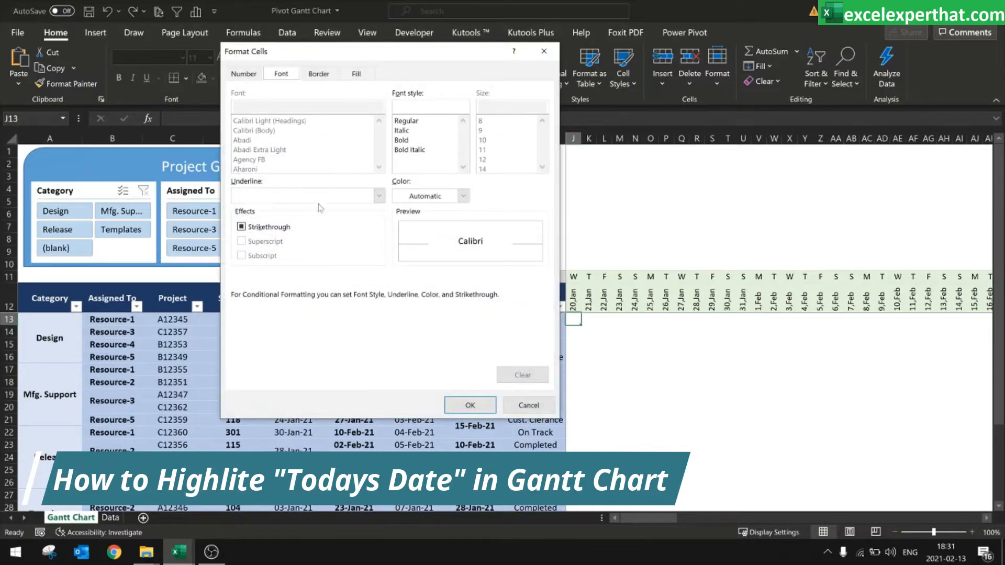
{"action": "left_click", "coordinate": [320, 75]}
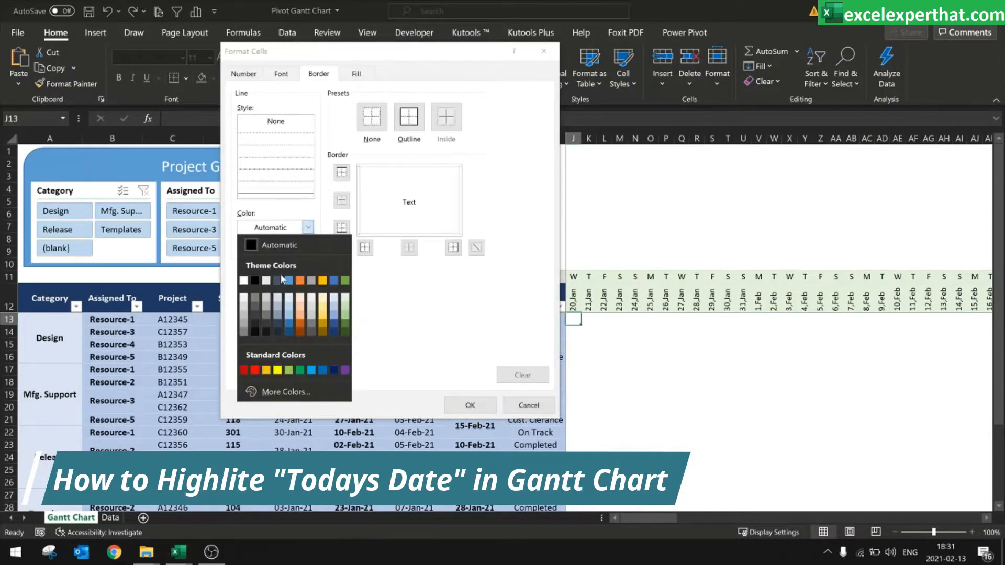
{"action": "left_click", "coordinate": [307, 227]}
{"action": "left_click", "coordinate": [256, 371]}
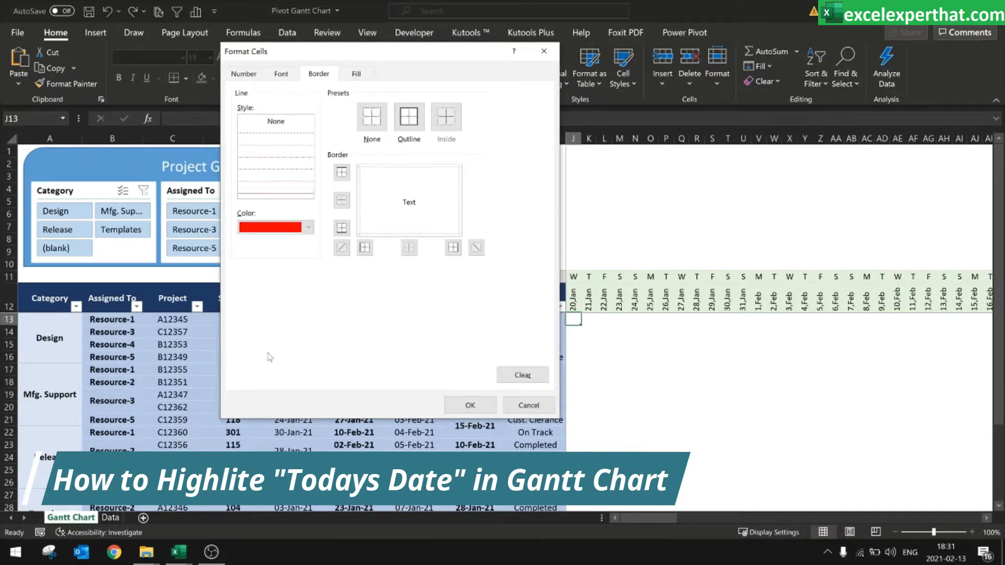
{"action": "left_click", "coordinate": [366, 249]}
{"action": "left_click", "coordinate": [453, 248]}
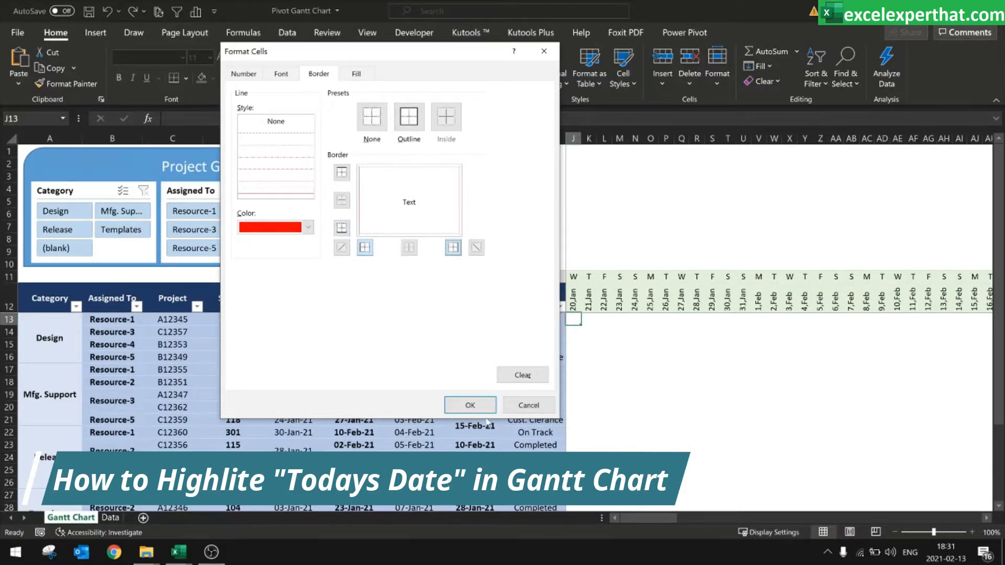
{"action": "left_click", "coordinate": [472, 406]}
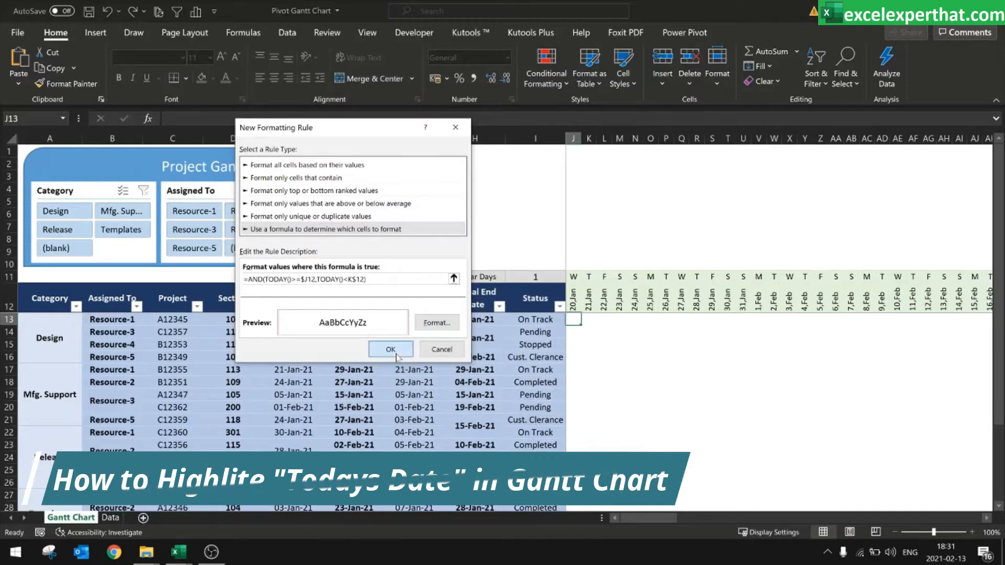
{"action": "left_click", "coordinate": [391, 349]}
{"action": "left_click", "coordinate": [666, 369]}
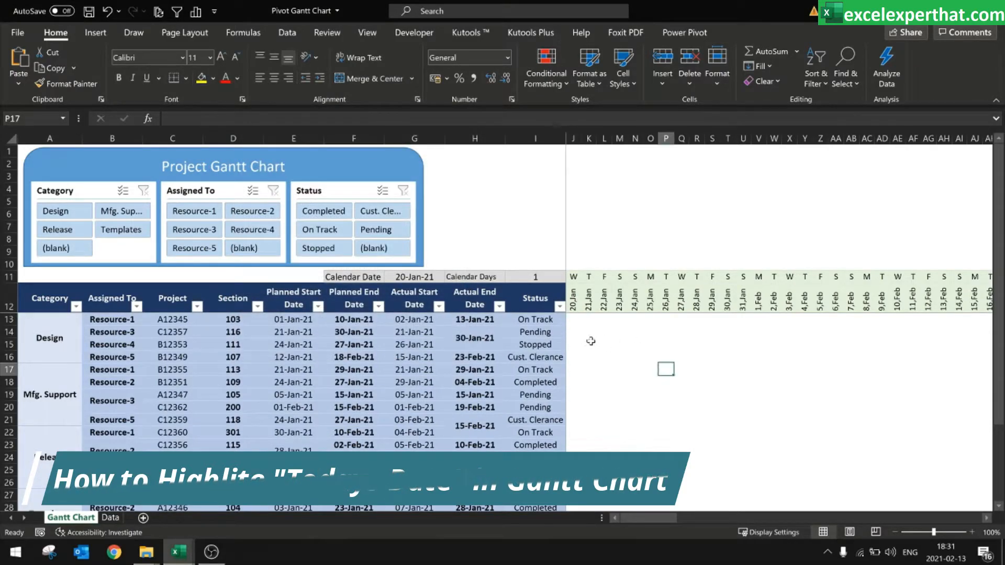
Extend the applied range of the today-date rule from J13 across the empty cells below the calendar header
{"action": "left_click", "coordinate": [577, 318]}
{"action": "left_click", "coordinate": [546, 68]}
{"action": "left_click", "coordinate": [573, 302]}
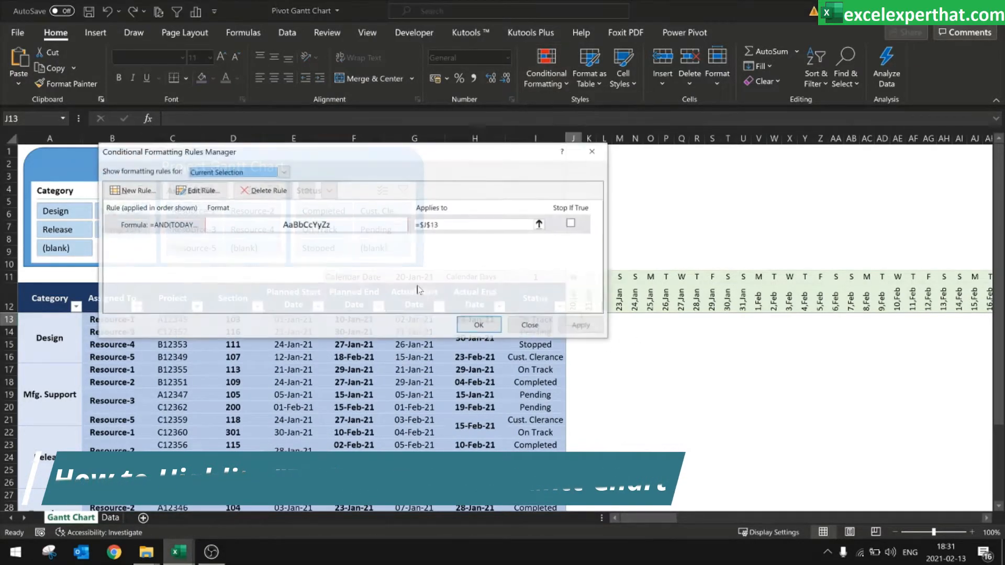
{"action": "left_click", "coordinate": [538, 224]}
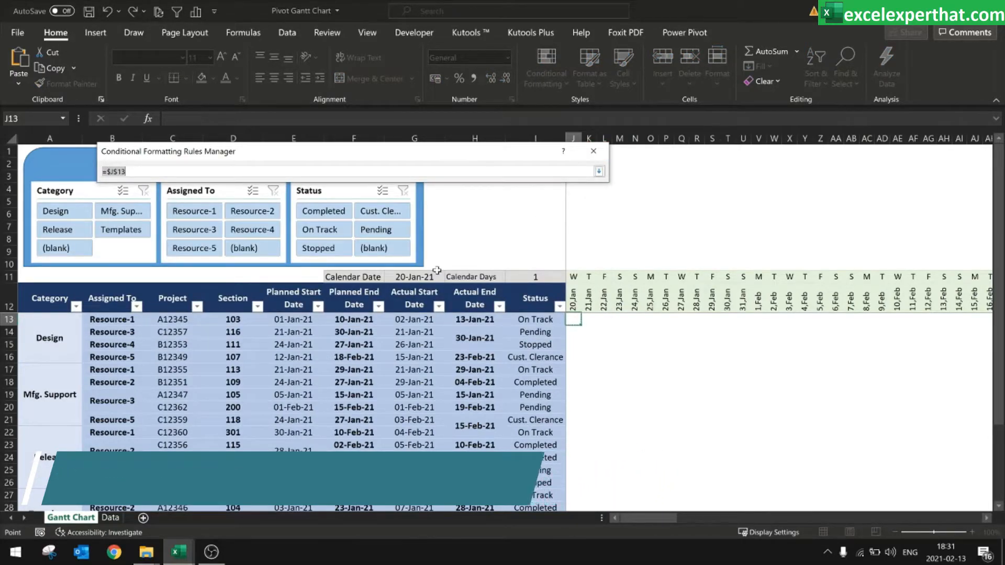
{"action": "left_click_drag", "start_coordinate": [576, 319], "coordinate": [858, 484]}
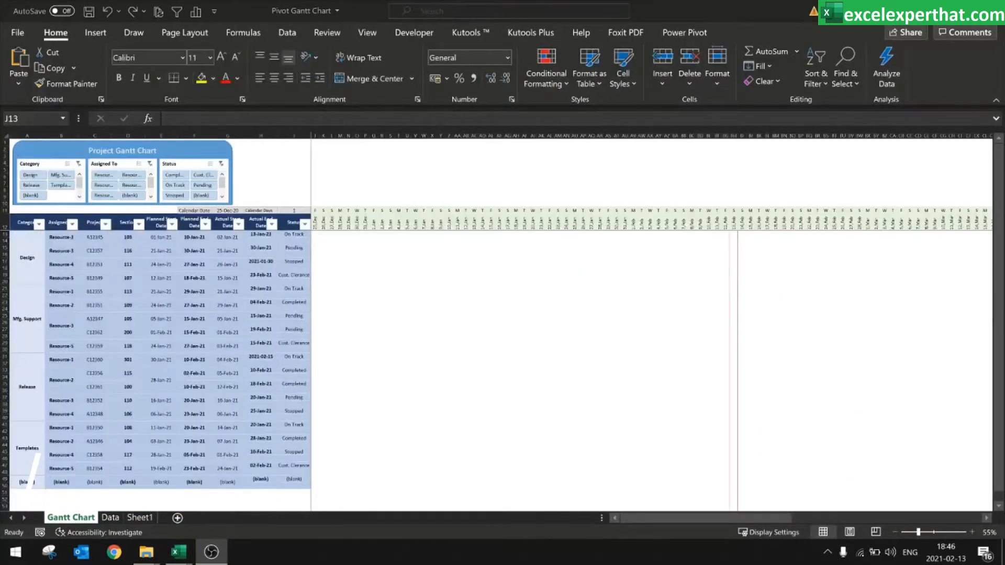
Review the today-date highlighting rule's formula and its date references in the conditional formatting rules for cell J13
{"action": "left_click", "coordinate": [316, 235]}
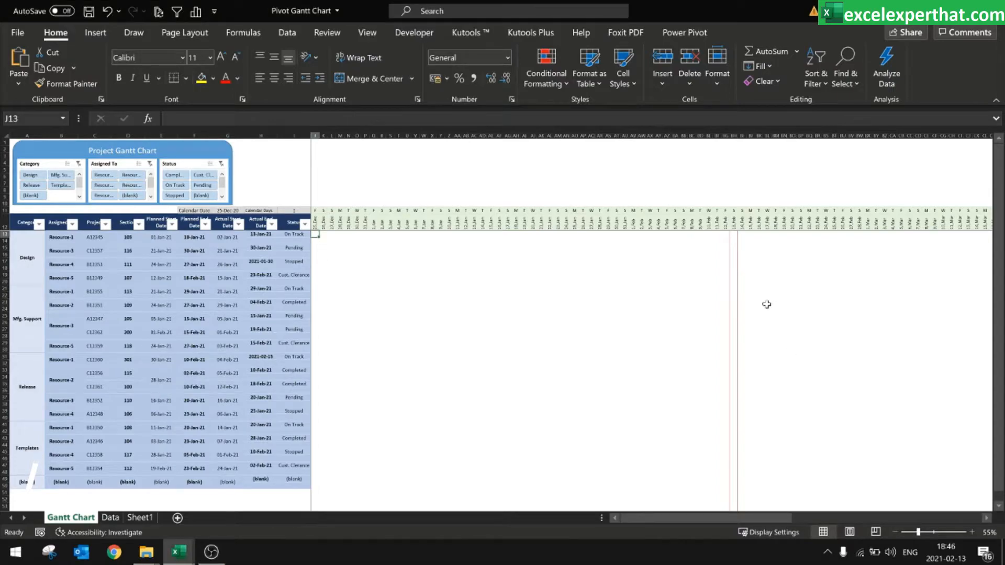
{"action": "left_click_drag", "start_coordinate": [735, 235], "coordinate": [734, 508]}
{"action": "left_click", "coordinate": [316, 234]}
{"action": "left_click", "coordinate": [559, 88]}
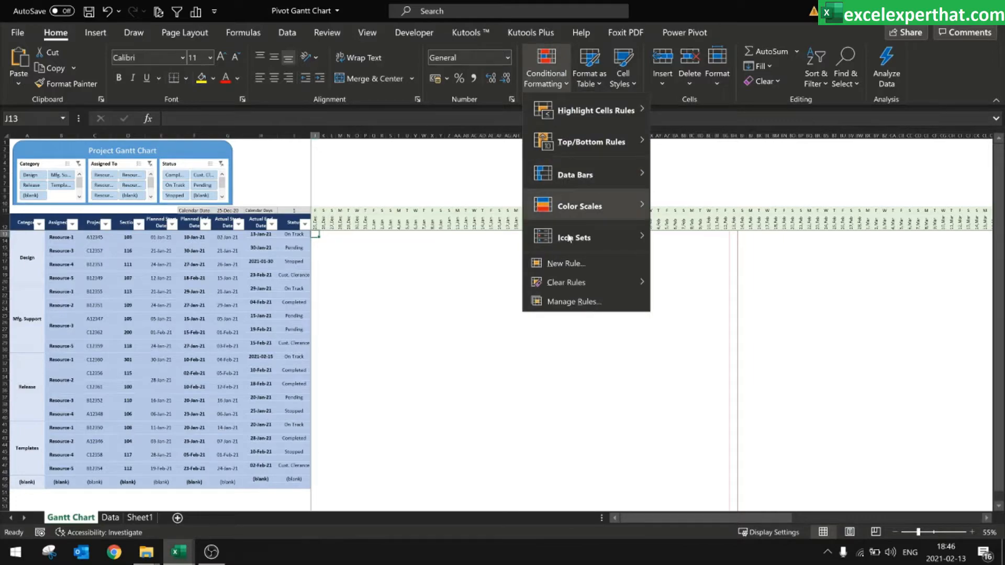
{"action": "left_click", "coordinate": [569, 303]}
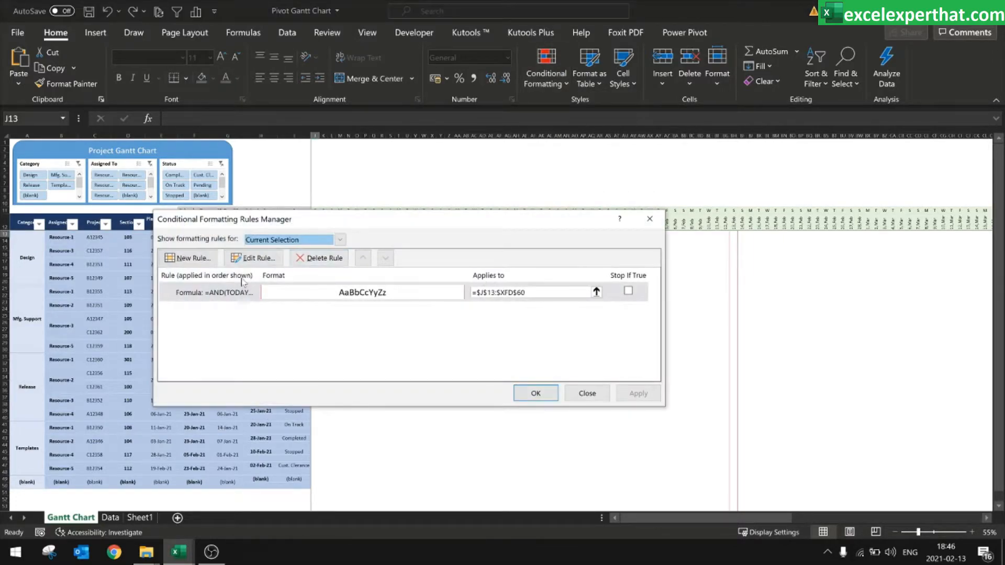
{"action": "left_click", "coordinate": [234, 298]}
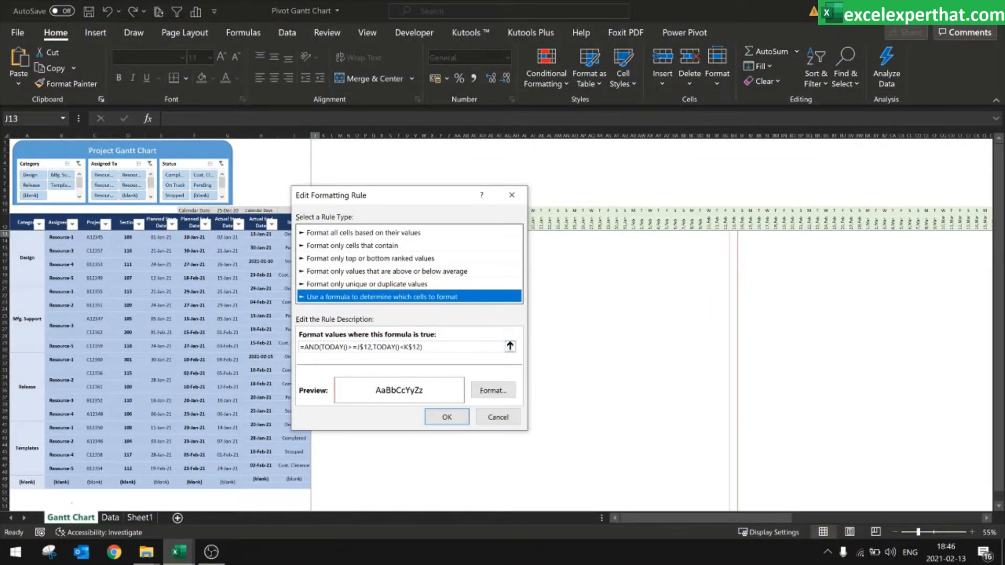
{"action": "double_click", "coordinate": [366, 347]}
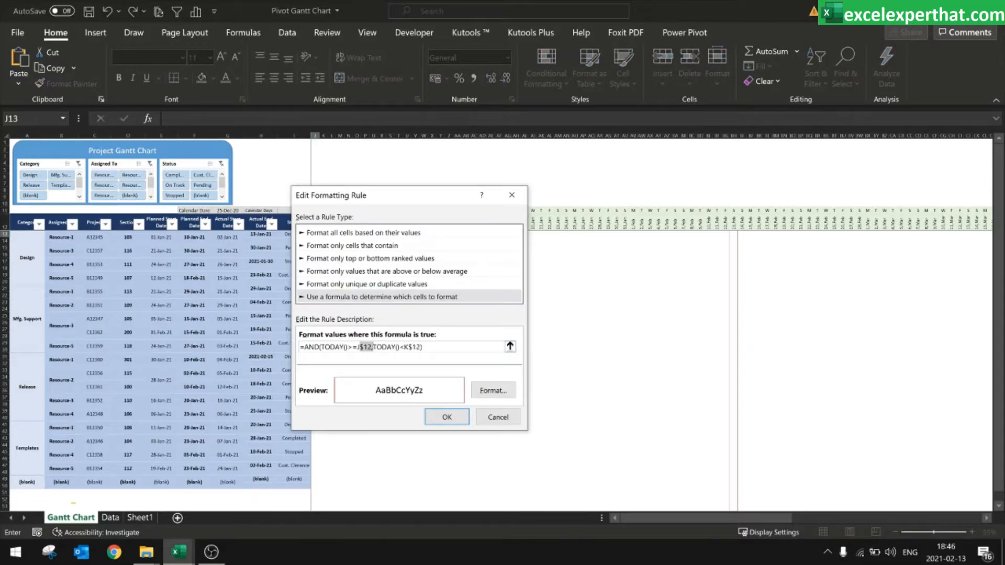
{"action": "double_click", "coordinate": [413, 348]}
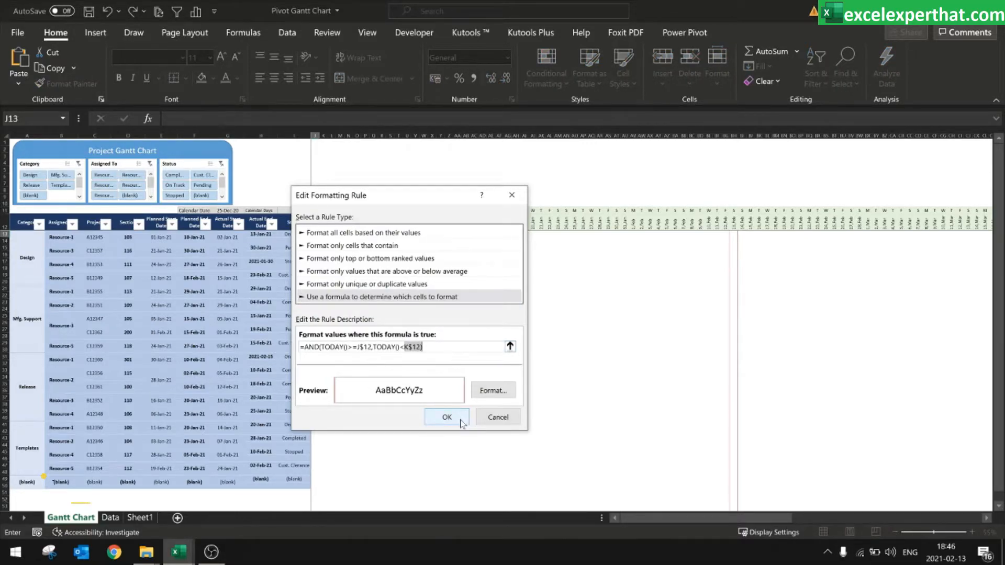
{"action": "left_click_drag", "start_coordinate": [421, 347], "coordinate": [276, 345]}
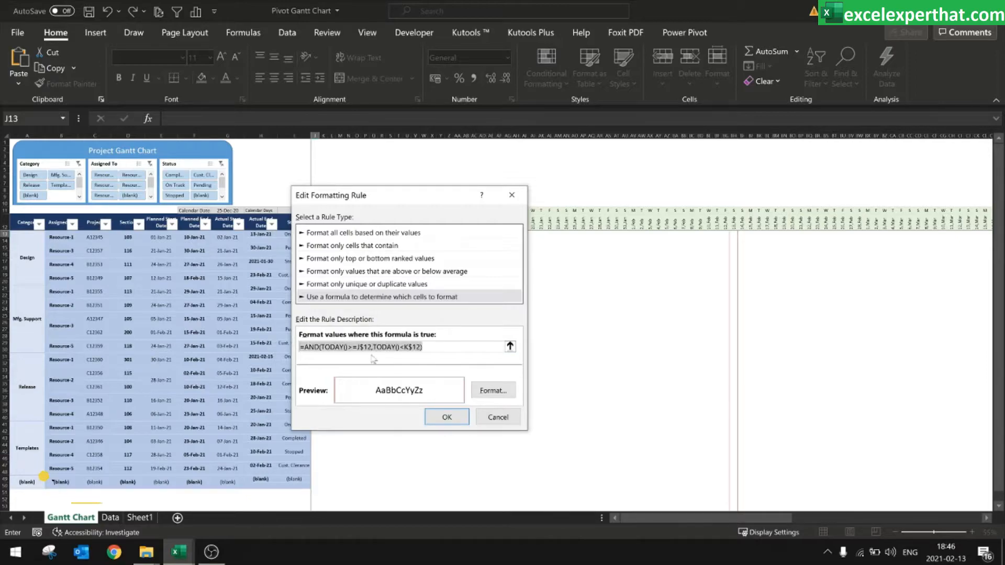
{"action": "left_click", "coordinate": [445, 416]}
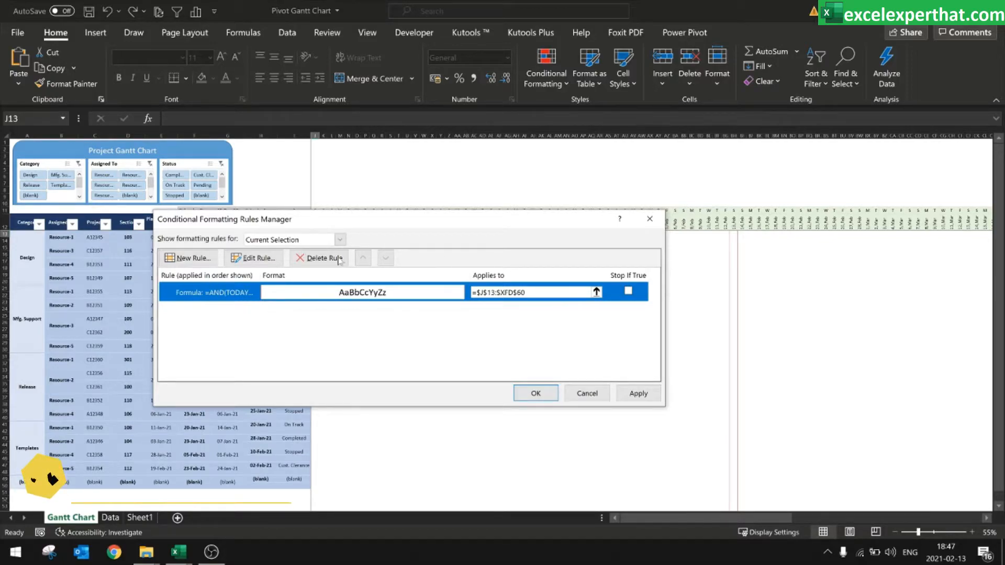
{"action": "left_click", "coordinate": [192, 259]}
{"action": "key", "text": "Return"}
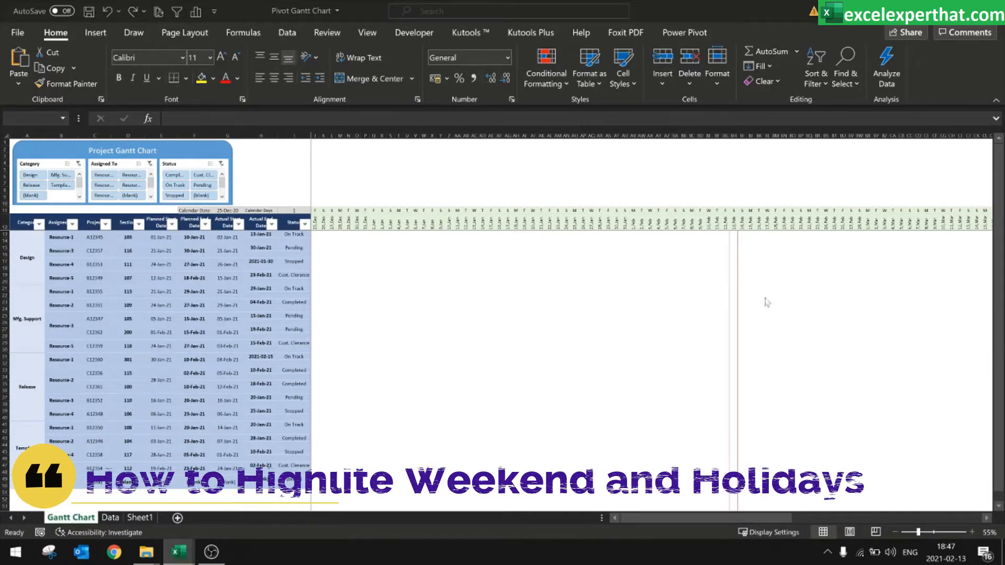
Start a formula-based conditional formatting rule for cell J13 with =WEEKDAY(K$7,2)>6
{"action": "left_click", "coordinate": [402, 285]}
{"action": "left_click", "coordinate": [547, 76]}
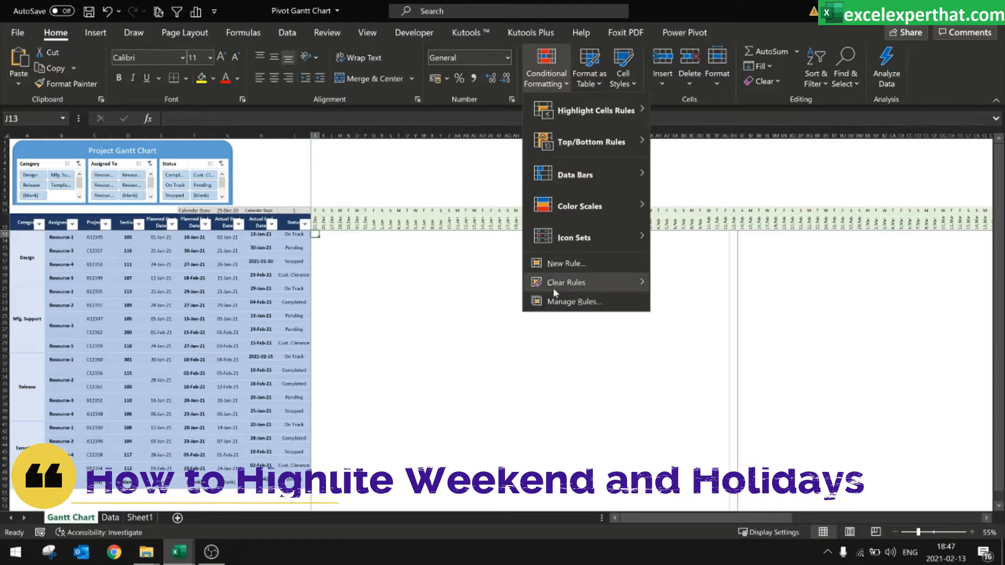
{"action": "left_click", "coordinate": [563, 302]}
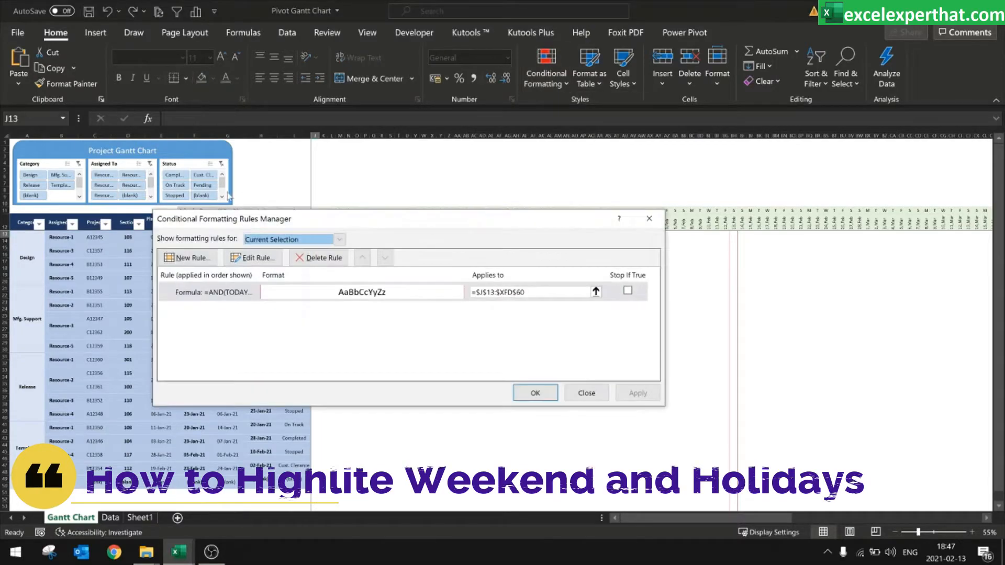
{"action": "left_click", "coordinate": [188, 258]}
{"action": "left_click", "coordinate": [340, 285]}
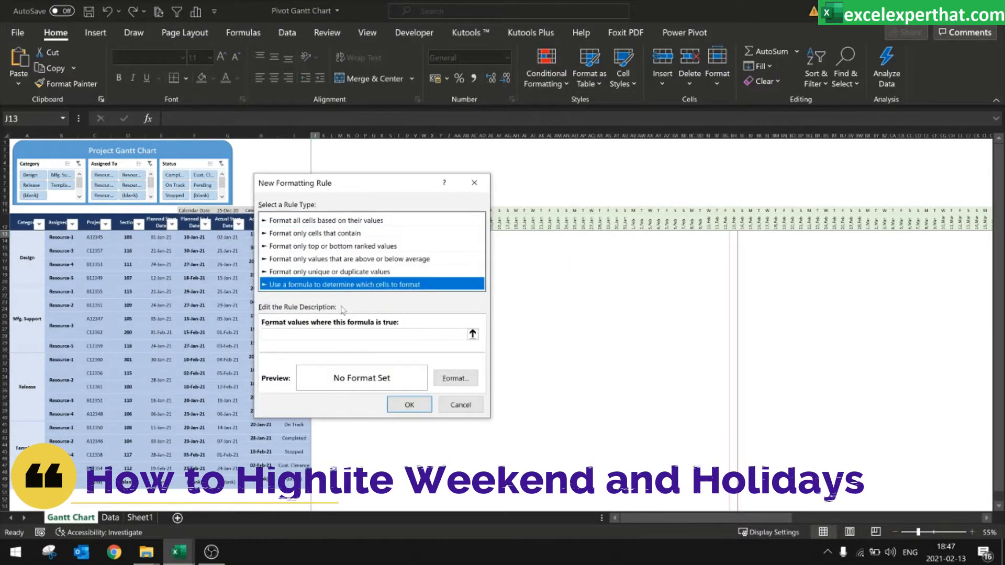
{"action": "left_click", "coordinate": [263, 334]}
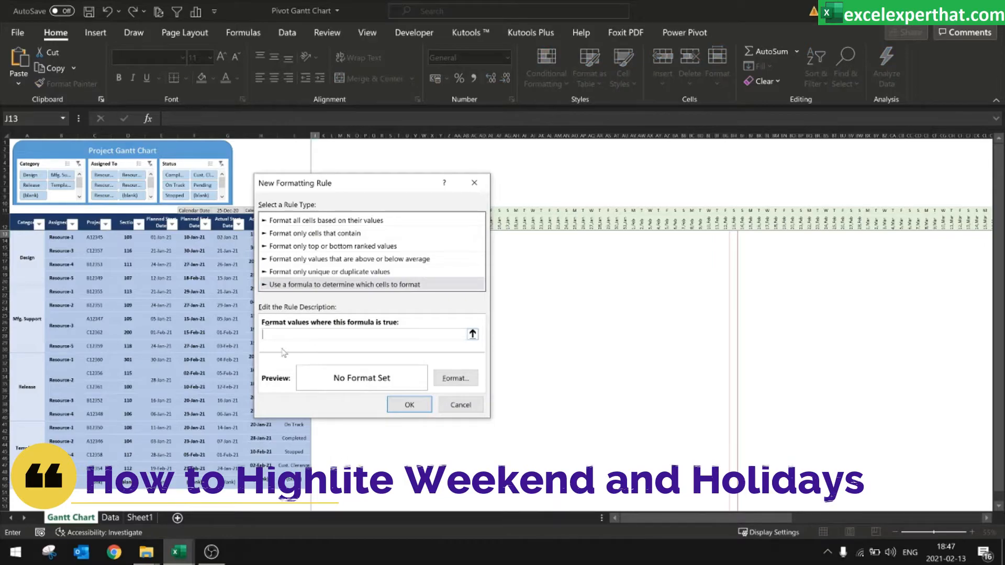
{"action": "type", "text": "=WEEKDAY(K$7,2)>6"}
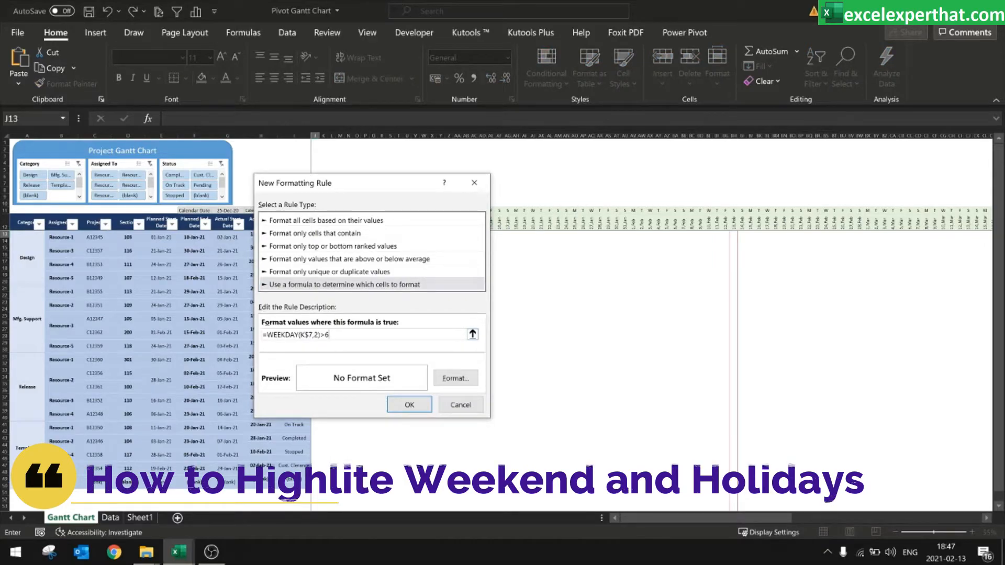
Replace the K$7 reference in the weekday formula with J$12, the first calendar date
{"action": "left_click_drag", "start_coordinate": [263, 335], "coordinate": [291, 335]}
{"action": "left_click", "coordinate": [290, 334]}
{"action": "left_click_drag", "start_coordinate": [366, 187], "coordinate": [749, 195]}
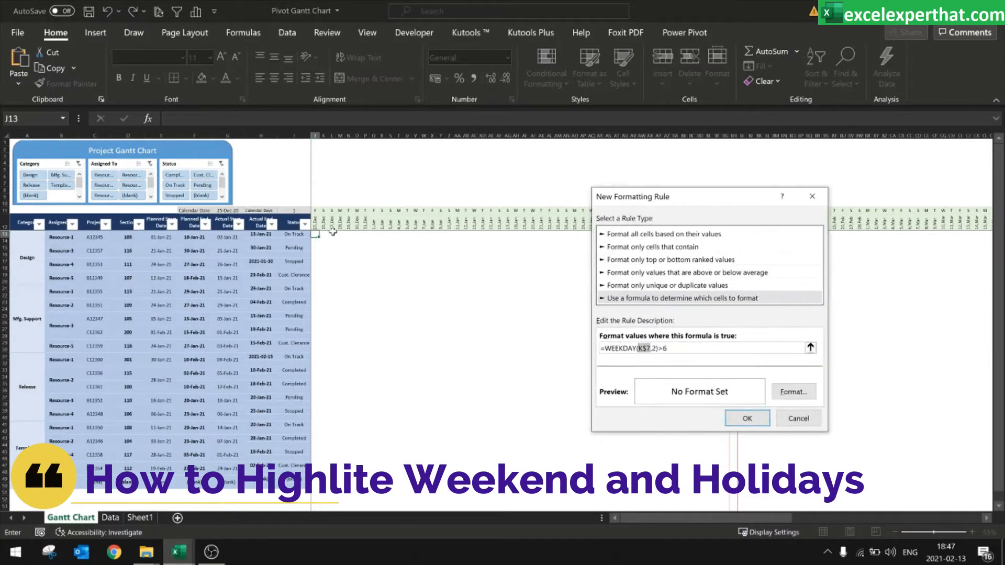
{"action": "left_click", "coordinate": [317, 227]}
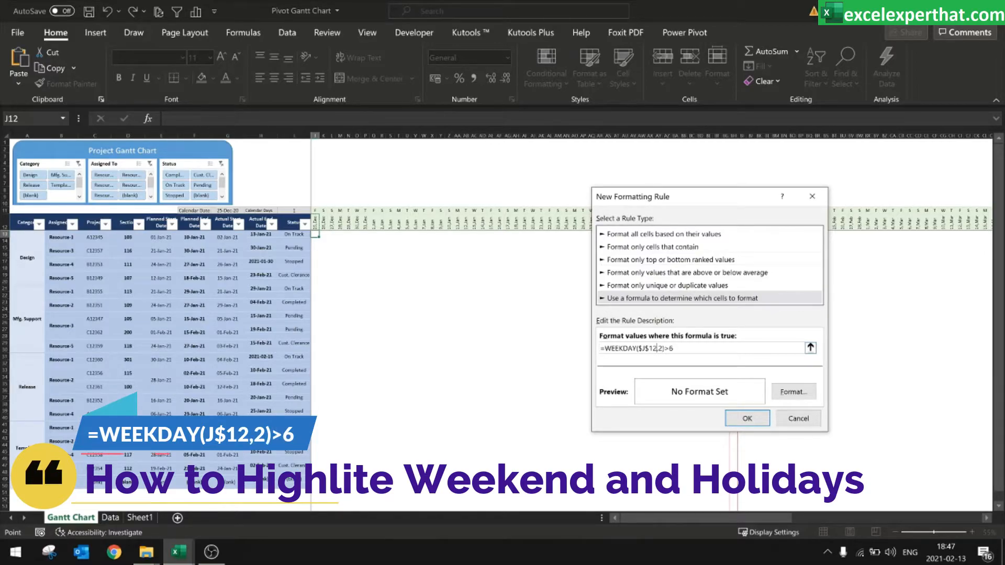
{"action": "key", "text": "F4"}
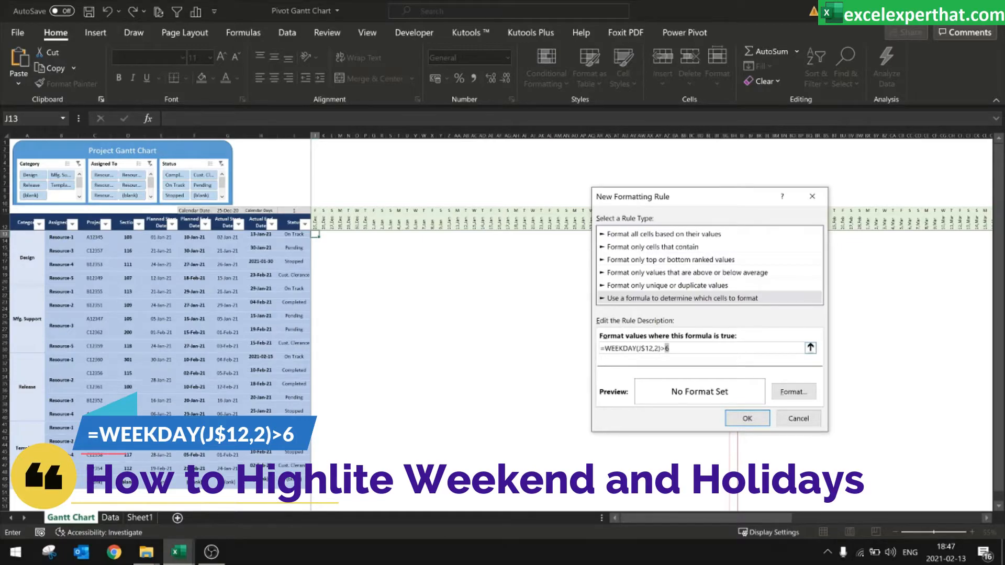
Give the weekday rule a light grey fill and add it to the rules for cell J13
{"action": "left_click", "coordinate": [793, 392]}
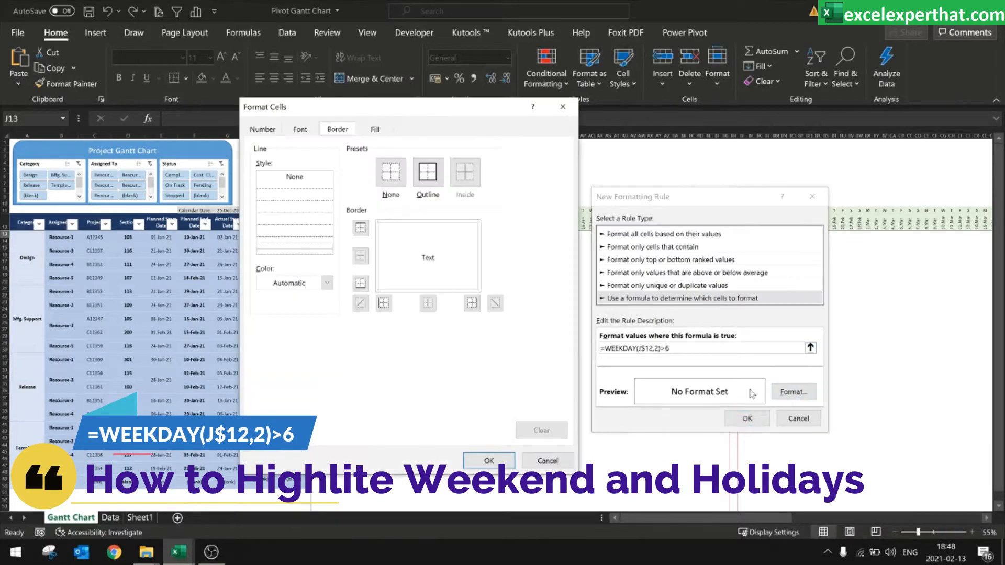
{"action": "left_click", "coordinate": [375, 128]}
{"action": "left_click", "coordinate": [260, 220]}
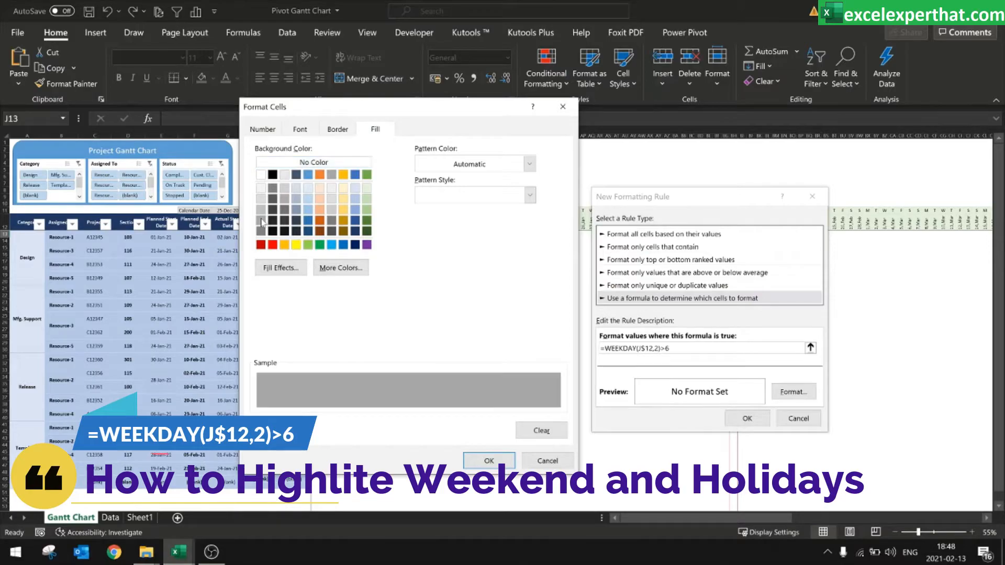
{"action": "left_click", "coordinate": [260, 199]}
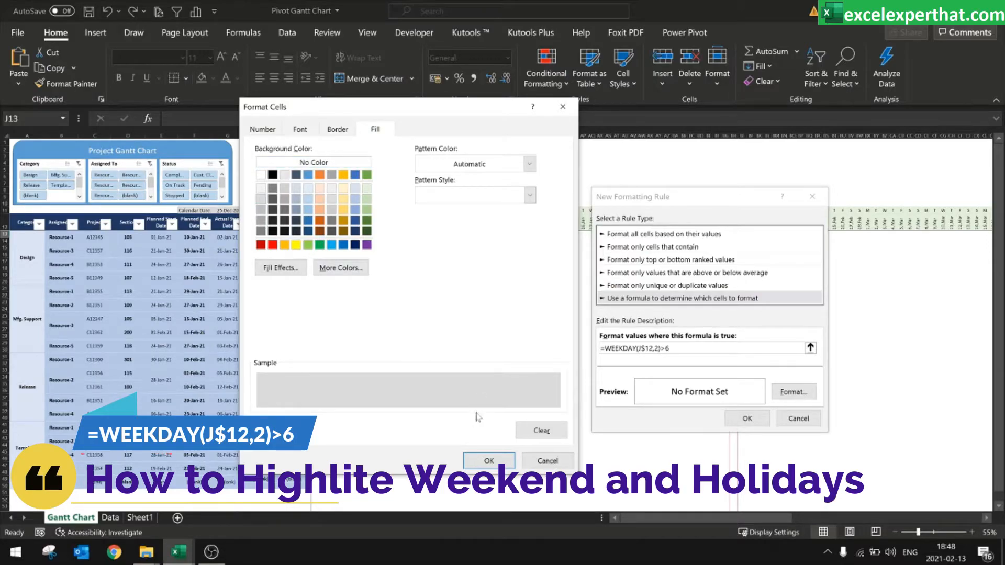
{"action": "left_click", "coordinate": [489, 461]}
{"action": "left_click", "coordinate": [746, 418]}
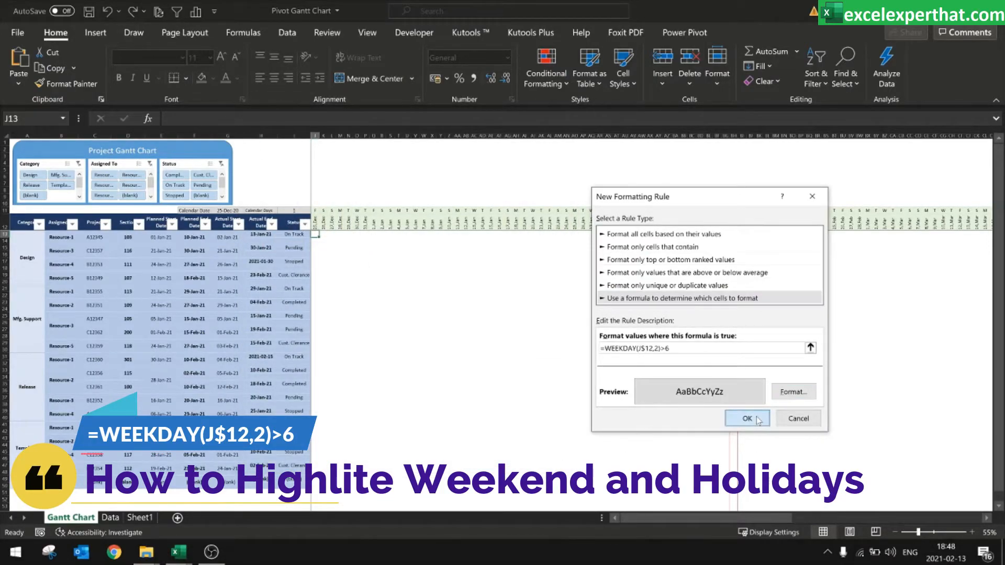
Set the weekday rule's applied range to =$J$13:$XFD$60, matching the today-date rule, and apply it
{"action": "left_click", "coordinate": [464, 310]}
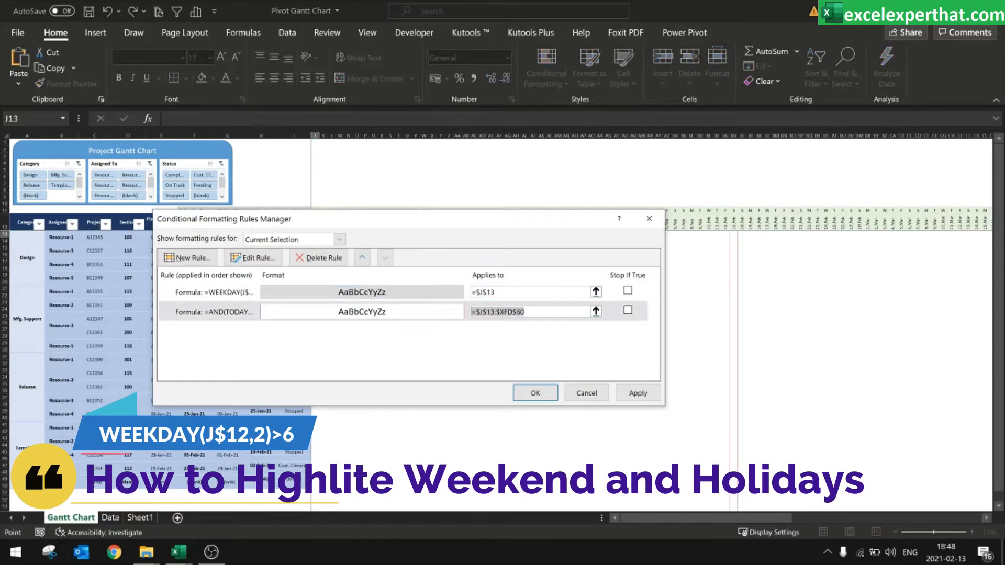
{"action": "left_click", "coordinate": [492, 292]}
{"action": "type", "text": "=$J$13:$XFD$60"}
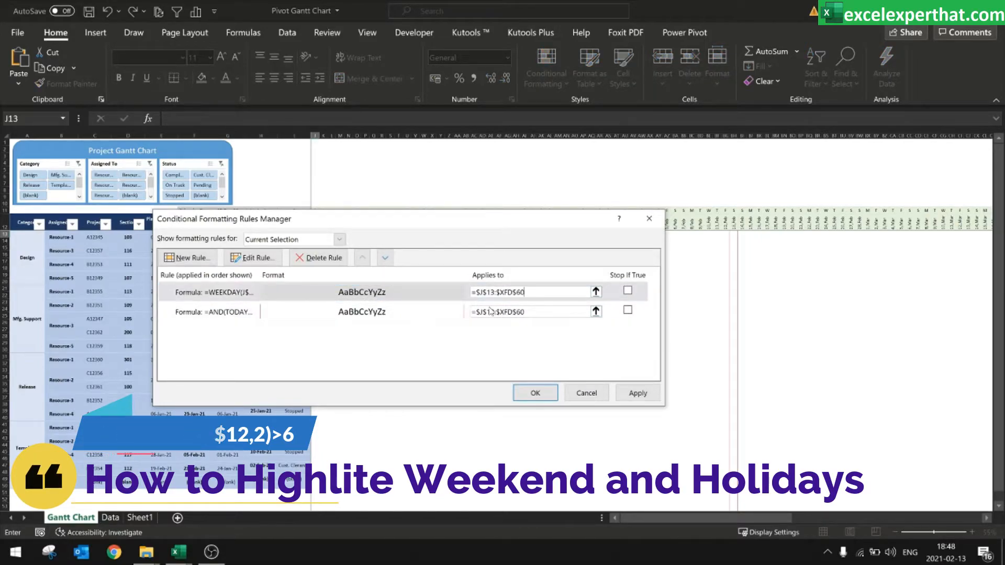
{"action": "left_click", "coordinate": [638, 394]}
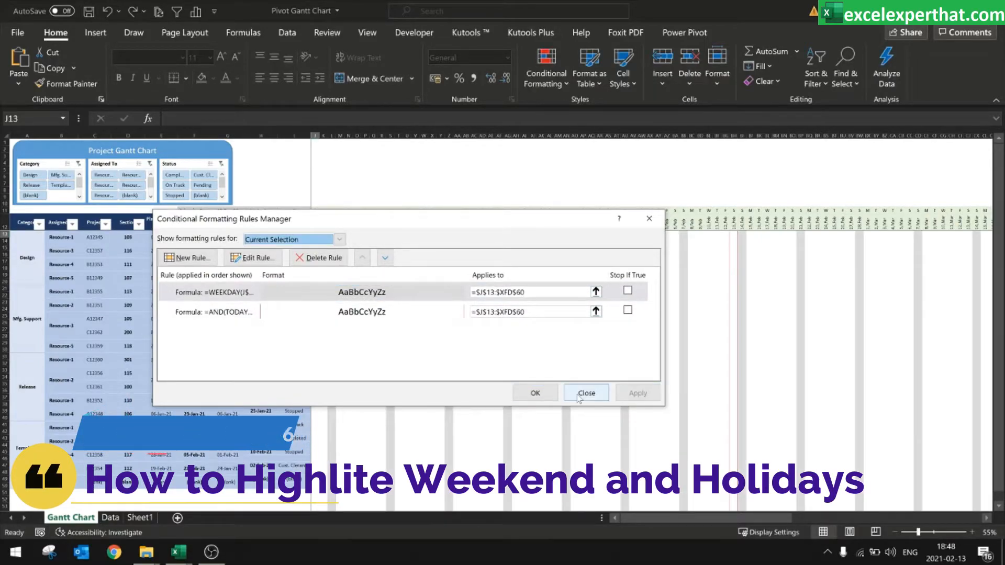
{"action": "left_click", "coordinate": [535, 394]}
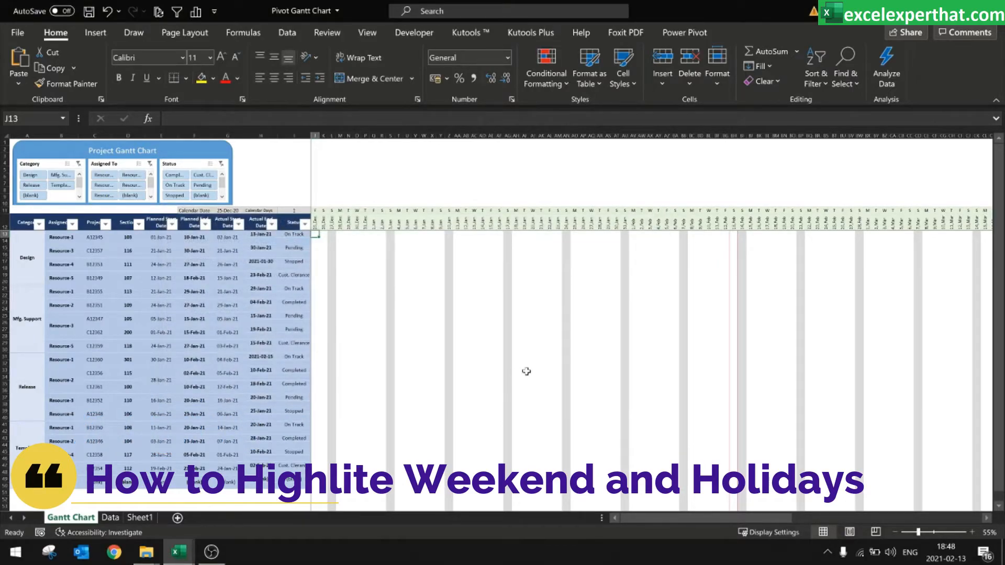
Examine the shaded weekend columns against the weekday letters and dates in the calendar header
{"action": "left_click", "coordinate": [333, 235]}
{"action": "scroll", "coordinate": [325, 234], "scroll_direction": "up", "scroll_amount": 1, "text": "ctrl"}
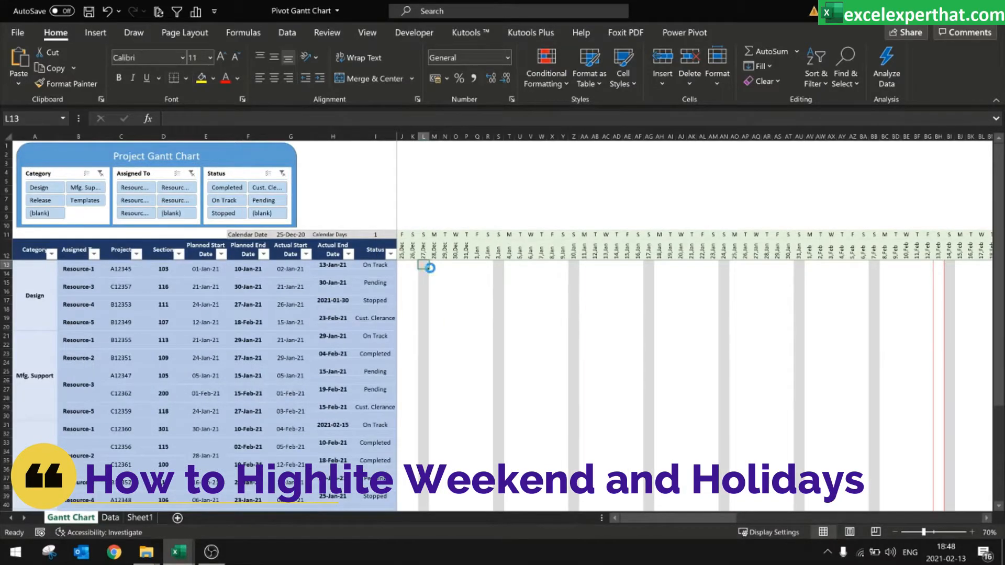
{"action": "scroll", "coordinate": [432, 269], "scroll_direction": "up", "scroll_amount": 2, "text": "ctrl"}
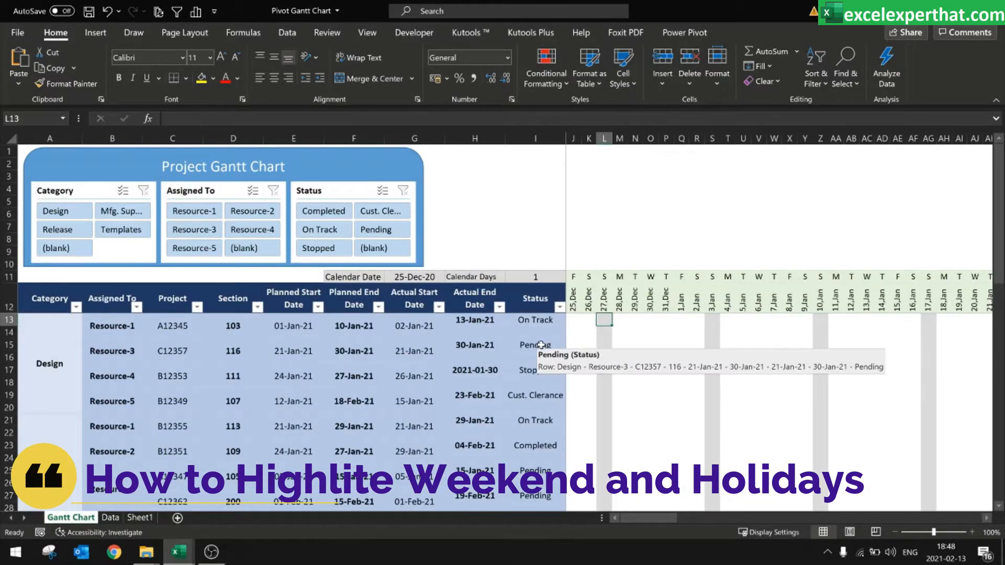
{"action": "left_click", "coordinate": [893, 532]}
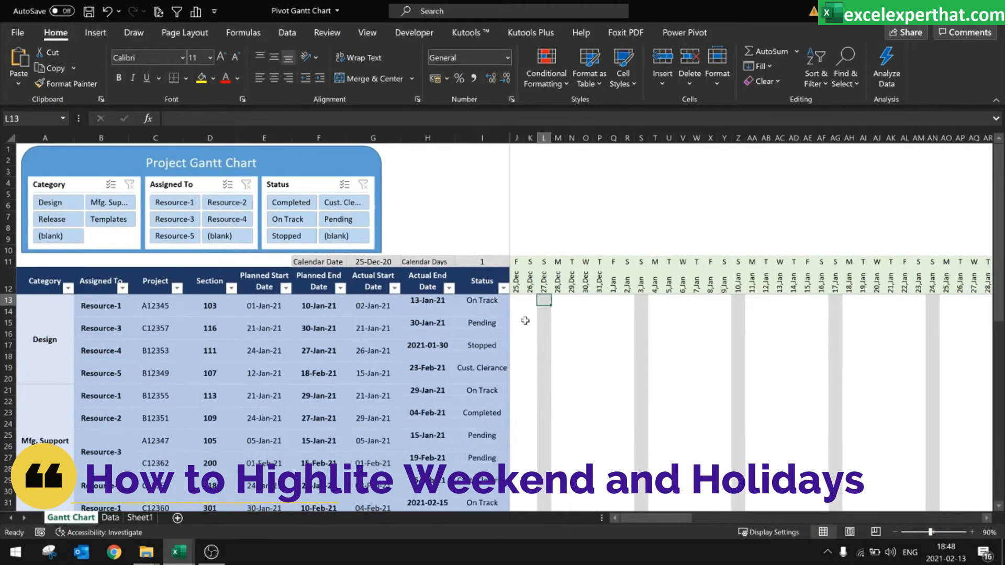
{"action": "left_click", "coordinate": [590, 334]}
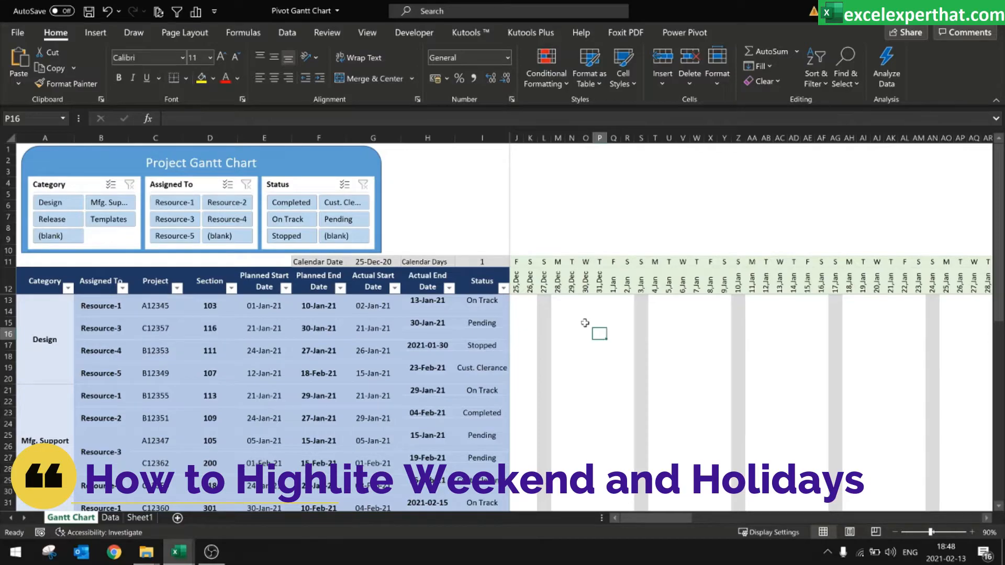
{"action": "scroll", "coordinate": [558, 306], "scroll_direction": "down", "scroll_amount": 1, "text": "ctrl"}
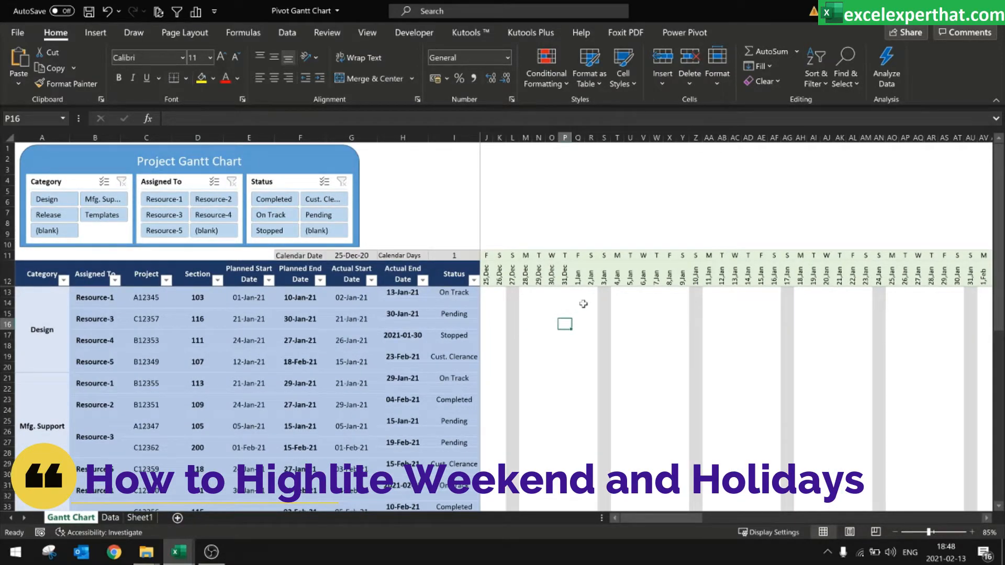
{"action": "left_click", "coordinate": [524, 191]}
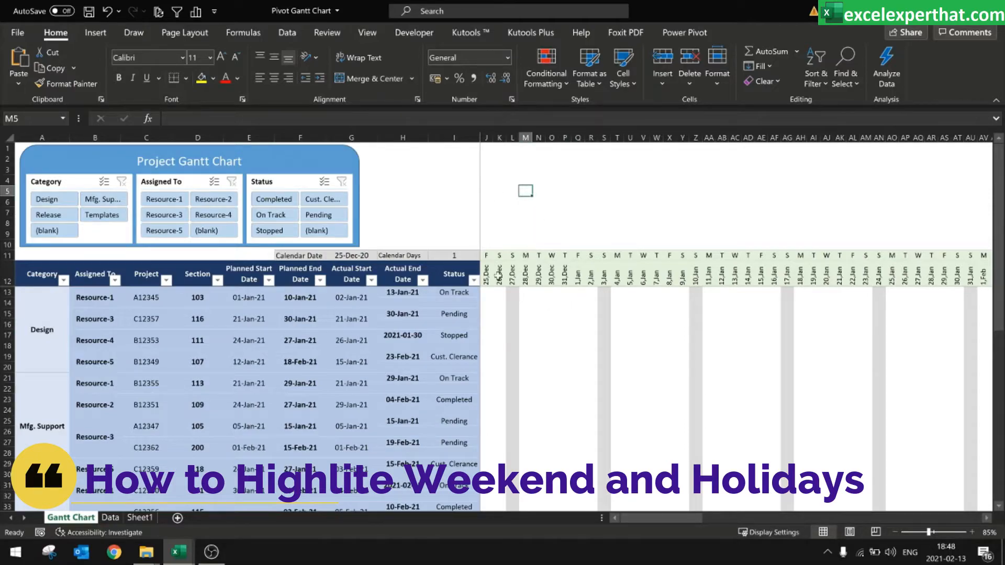
Examine the Holiday List dates on Sheet1 and the project table on the Data sheet
{"action": "left_click", "coordinate": [140, 518]}
{"action": "left_click", "coordinate": [123, 177]}
{"action": "left_click", "coordinate": [198, 187]}
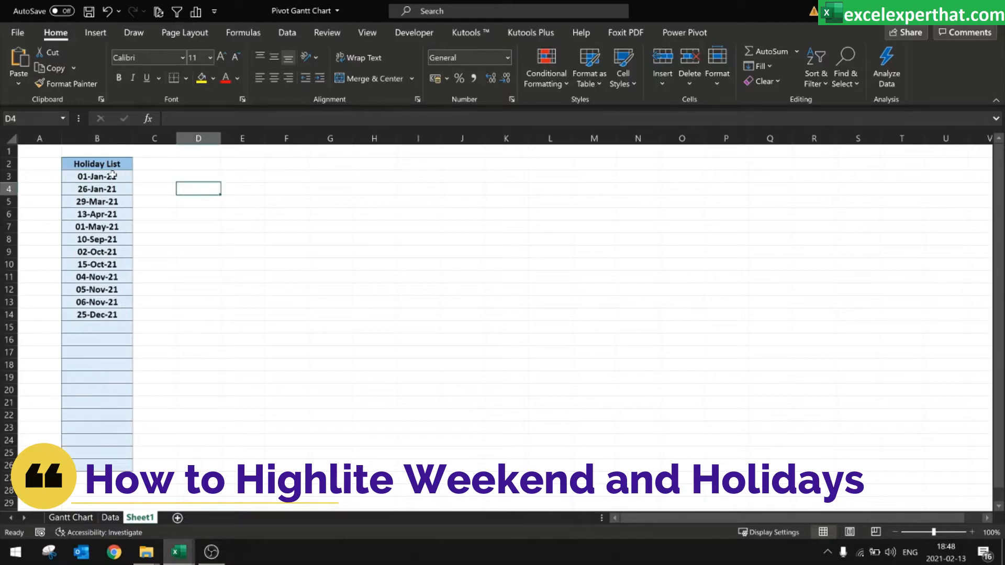
{"action": "left_click_drag", "start_coordinate": [96, 177], "coordinate": [96, 322]}
{"action": "left_click", "coordinate": [221, 329]}
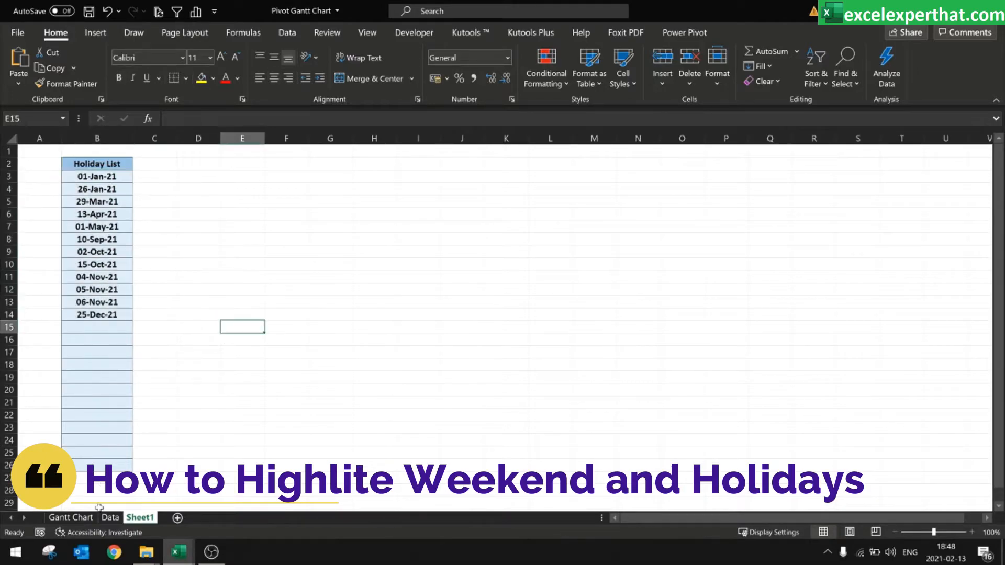
{"action": "left_click", "coordinate": [110, 518]}
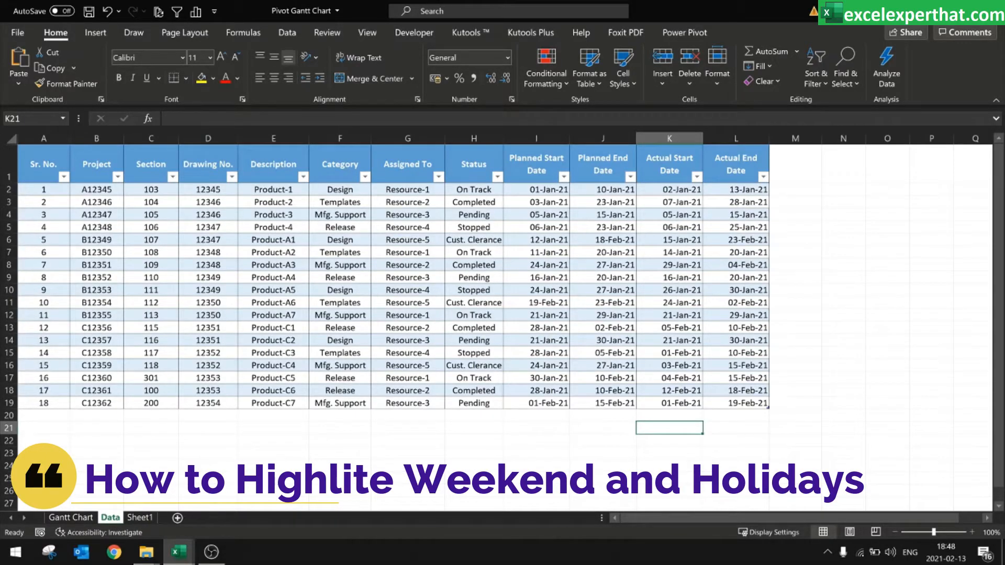
{"action": "key", "text": "ctrl+n"}
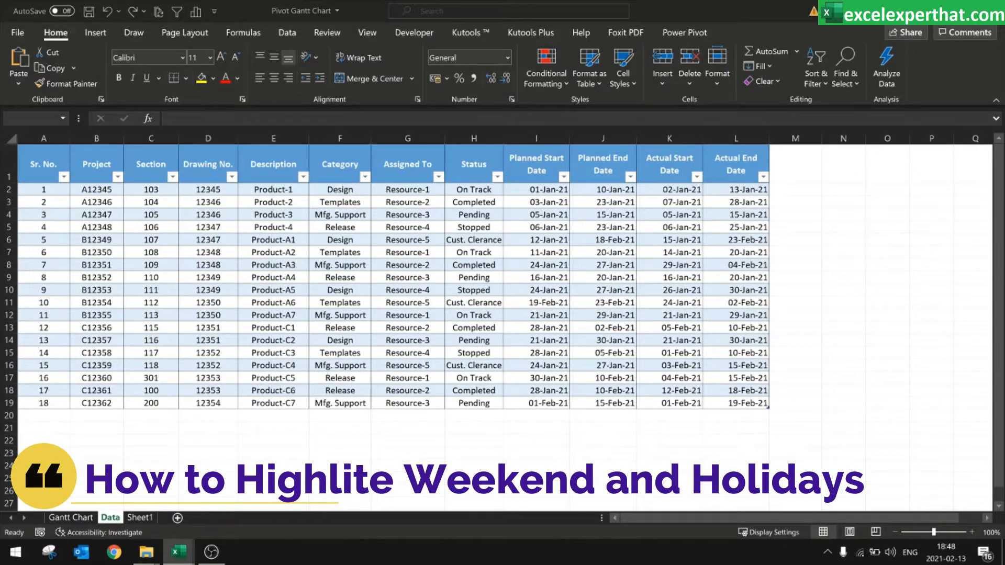
Create a formula-based formatting rule for cell J13 on the Gantt Chart sheet with =ISNUMBER(VLOOKUP(K$7,'Nonworking Days'!$A:$A,1,0))
{"action": "left_click", "coordinate": [72, 518]}
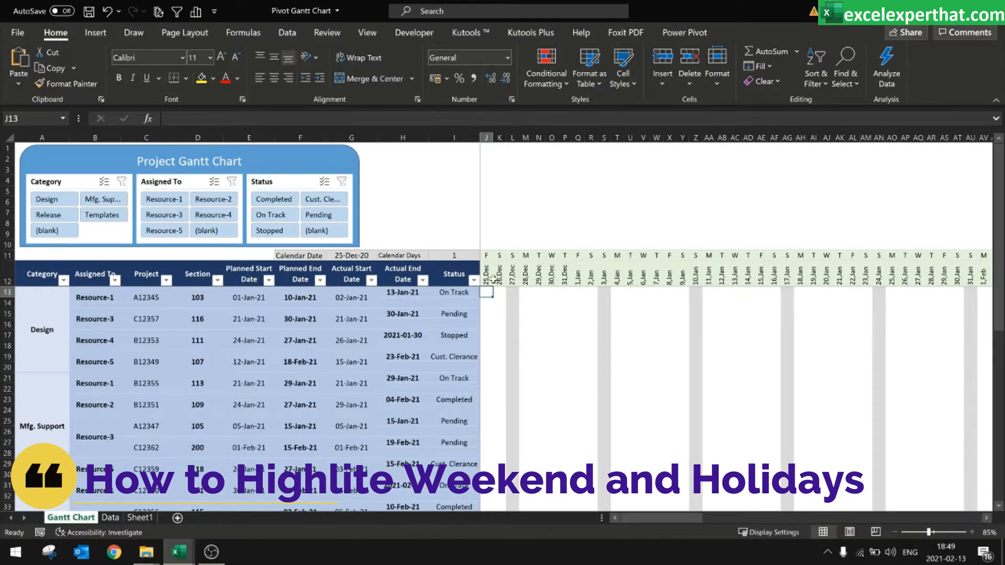
{"action": "left_click", "coordinate": [546, 65]}
{"action": "left_click", "coordinate": [562, 303]}
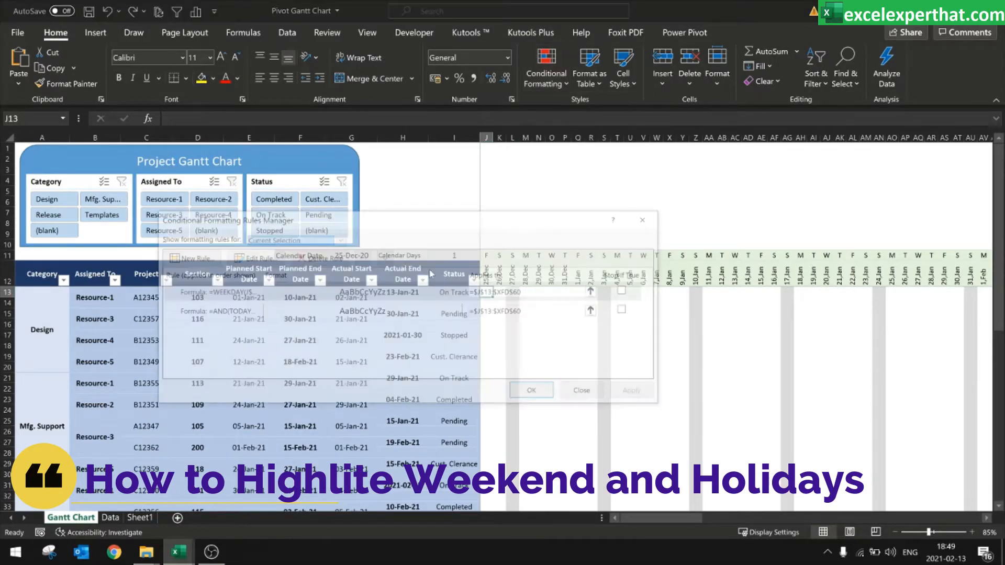
{"action": "left_click", "coordinate": [203, 261]}
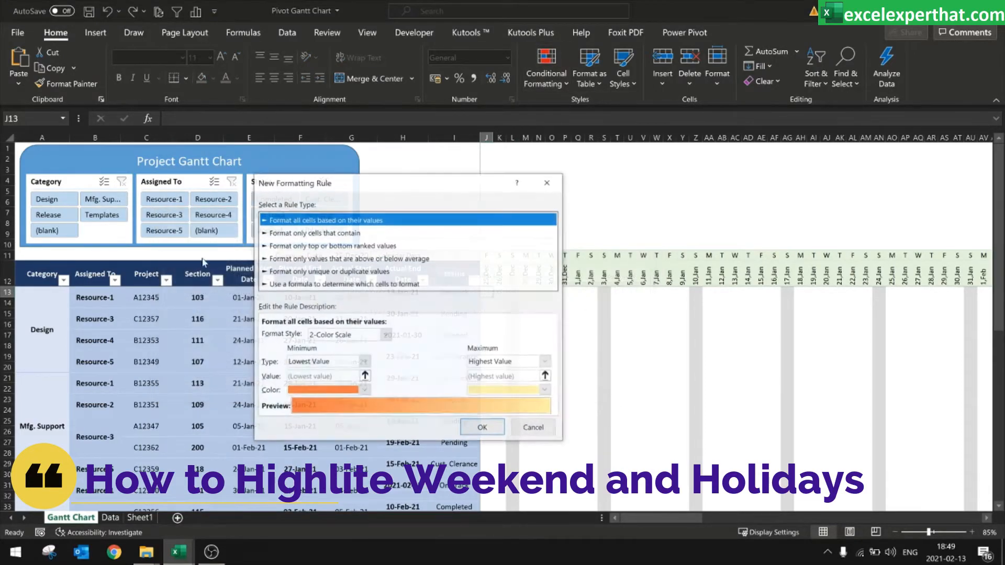
{"action": "left_click", "coordinate": [330, 285]}
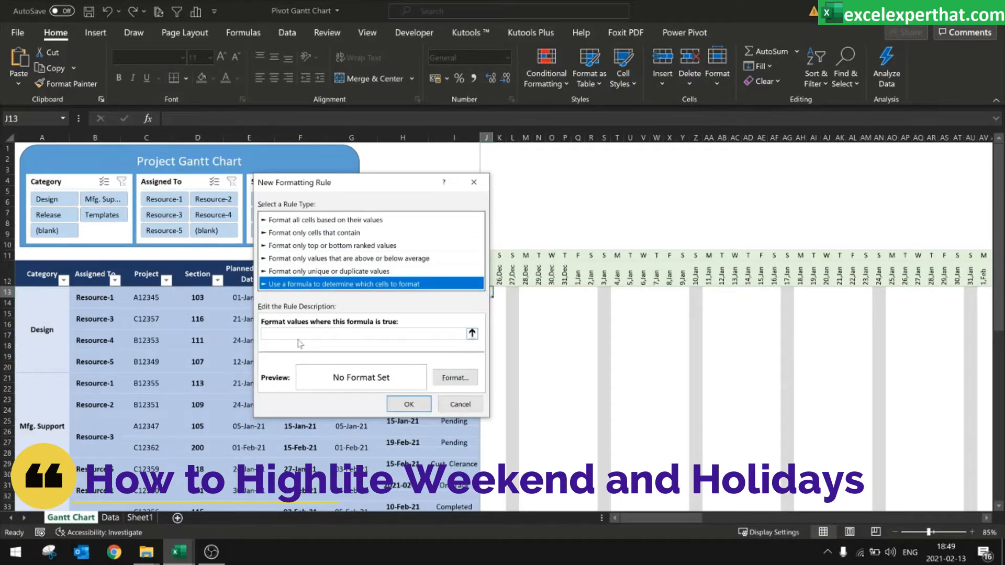
{"action": "left_click", "coordinate": [335, 334]}
{"action": "type", "text": "=ISNUMBER(VLOOKUP(K$7,'Nonworking Days'!$A:$A,1,0))"}
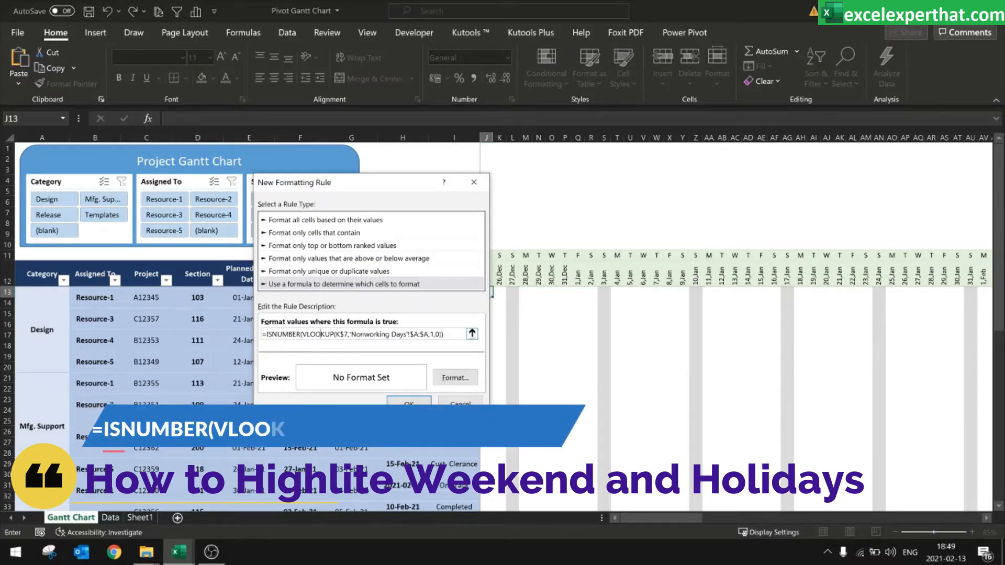
Change the VLOOKUP lookup value in the new rule's formula to the calendar's first date cell, J$12
{"action": "left_click_drag", "start_coordinate": [391, 184], "coordinate": [737, 151]}
{"action": "left_click_drag", "start_coordinate": [695, 303], "coordinate": [681, 302]}
{"action": "left_click", "coordinate": [487, 279]}
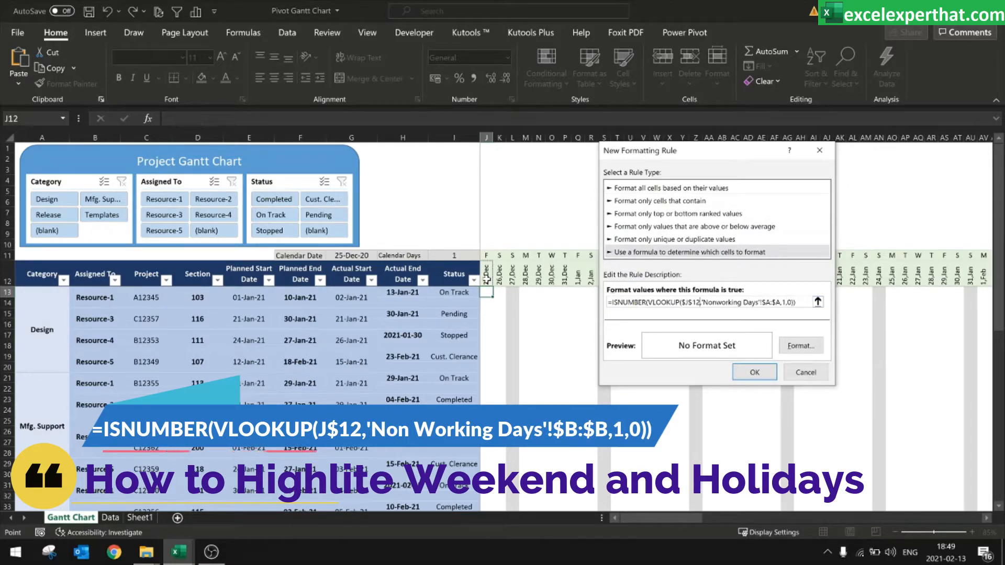
{"action": "key", "text": "F4"}
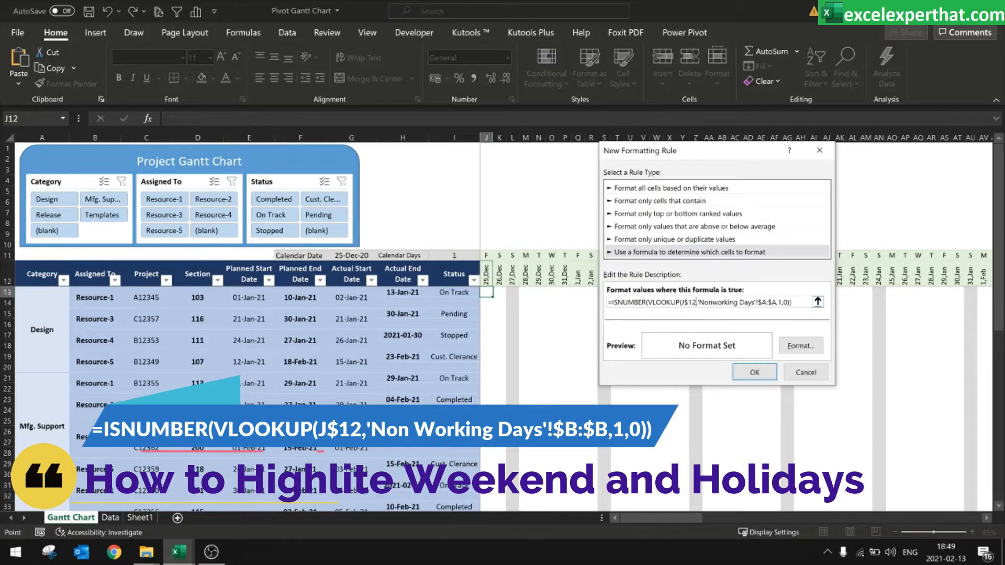
Replace the VLOOKUP table range in the rule's formula with the Holiday List column, Sheet1!$B:$B
{"action": "left_click_drag", "start_coordinate": [777, 302], "coordinate": [703, 302]}
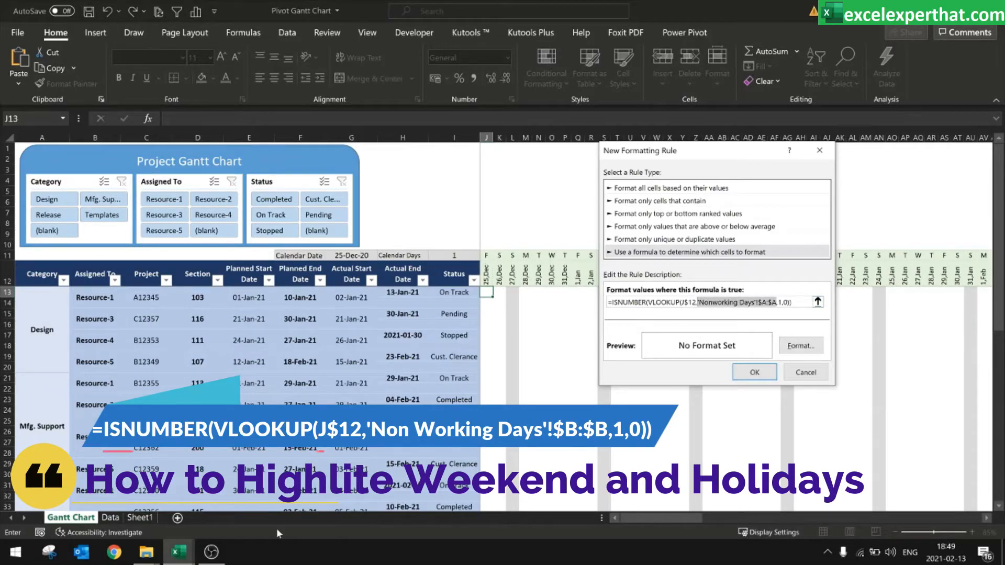
{"action": "left_click", "coordinate": [140, 518]}
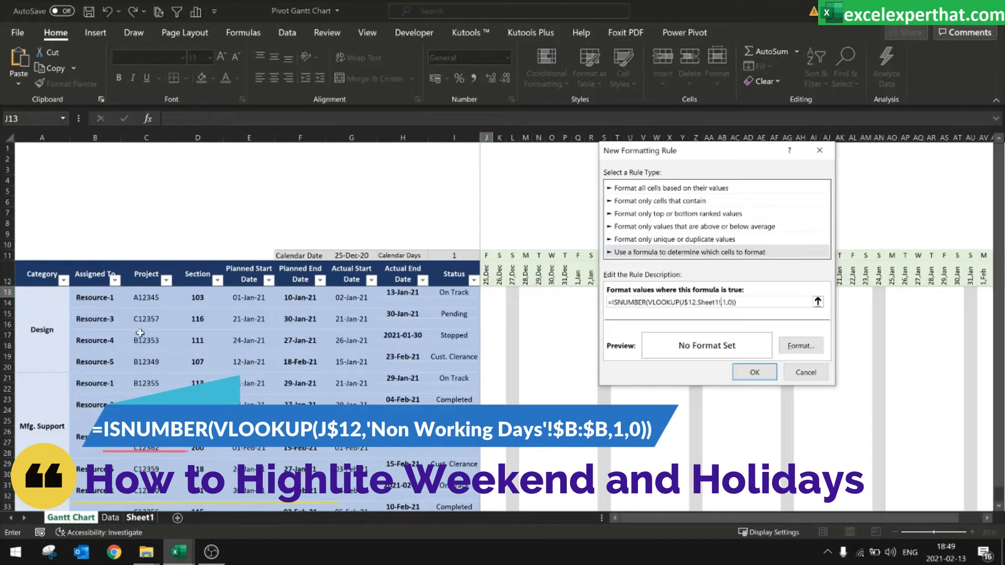
{"action": "left_click", "coordinate": [97, 138]}
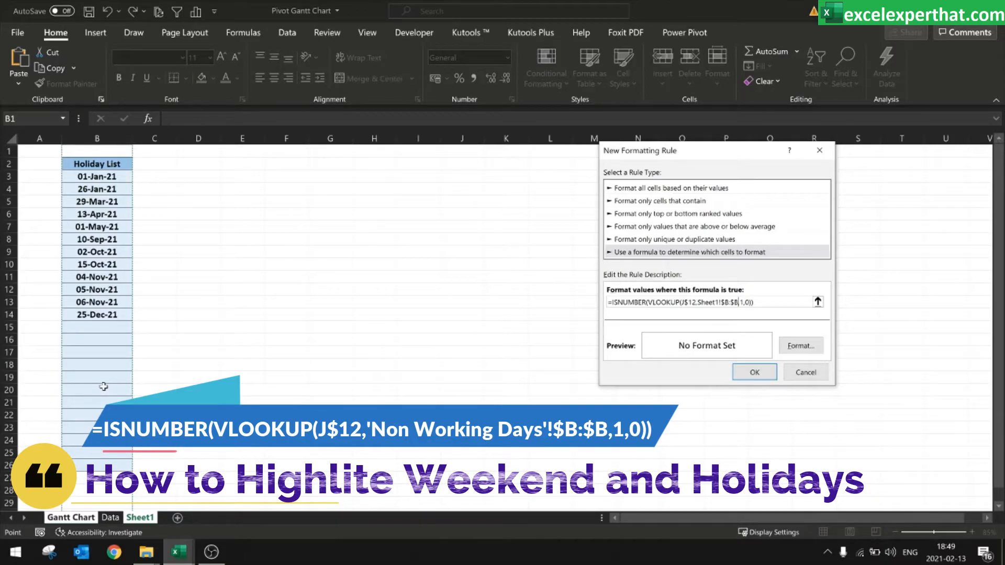
{"action": "left_click_drag", "start_coordinate": [100, 328], "coordinate": [99, 461]}
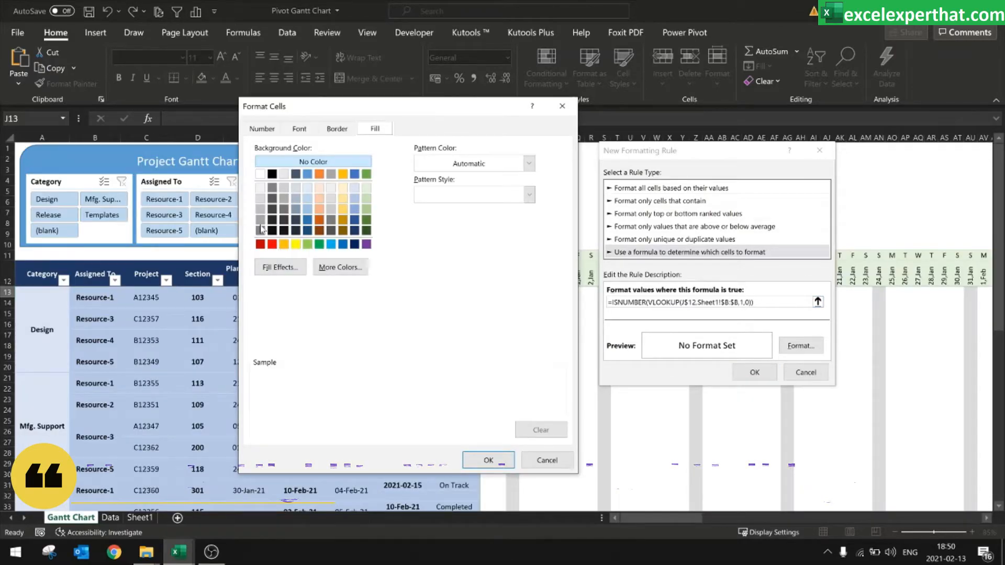
Give the holiday rule a darker grey fill than the weekend rule and add it to the rules
{"action": "left_click", "coordinate": [260, 229]}
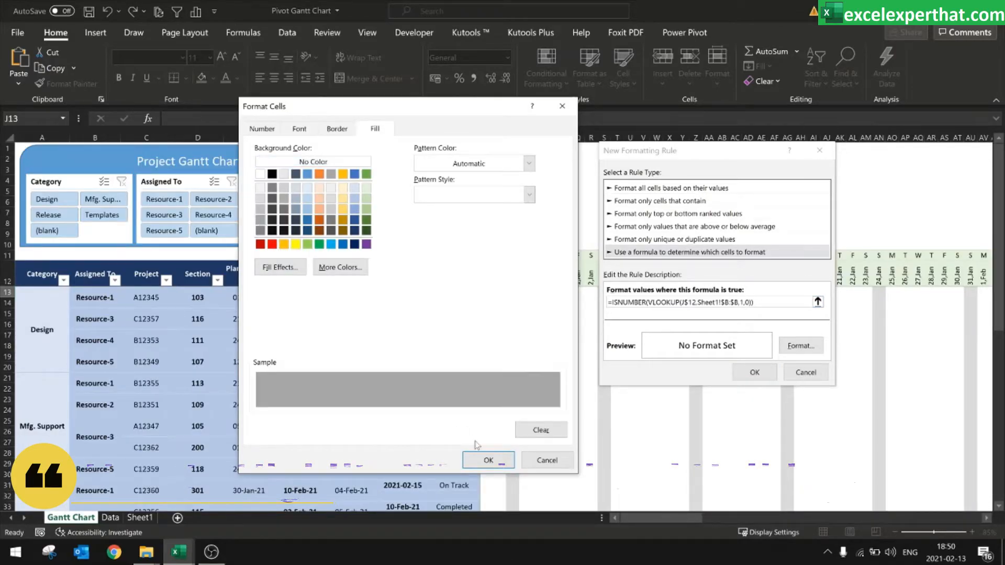
{"action": "left_click", "coordinate": [489, 460]}
{"action": "left_click", "coordinate": [754, 374]}
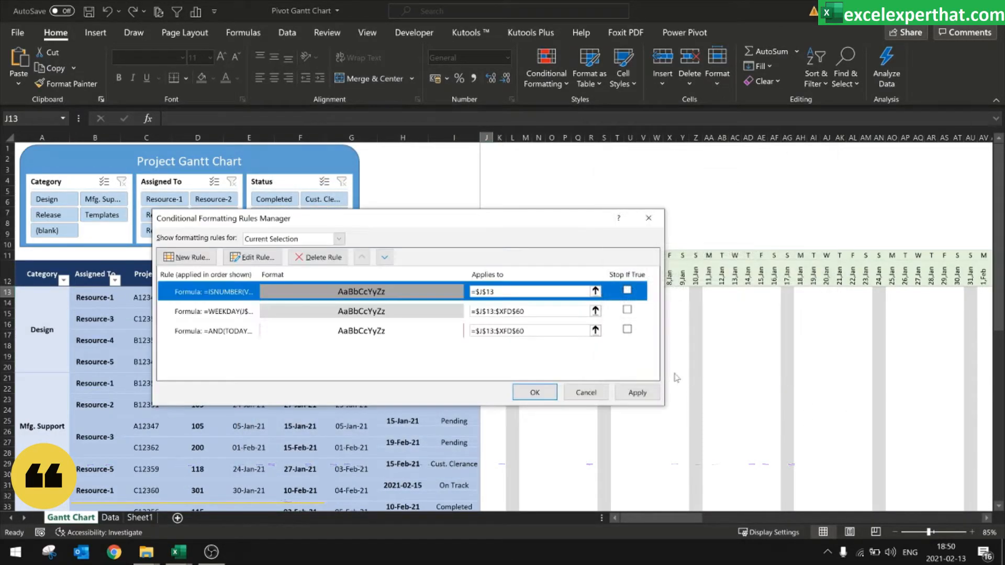
Set the holiday rule's applied range to =$J$13:$XFD$60, copied from the weekday rule, and apply it
{"action": "left_click", "coordinate": [507, 311]}
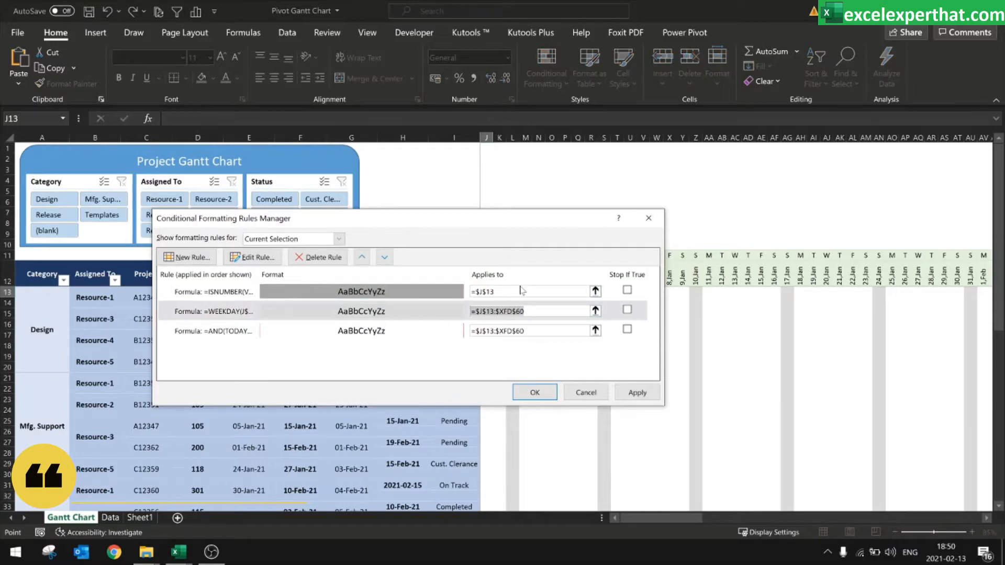
{"action": "left_click", "coordinate": [419, 292]}
{"action": "key", "text": "ctrl+v"}
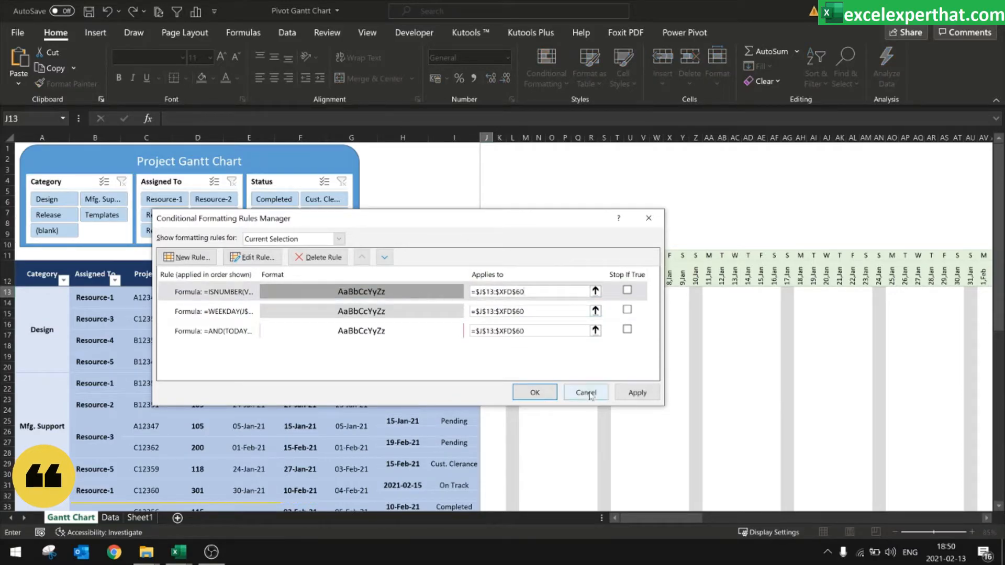
{"action": "left_click", "coordinate": [633, 393]}
{"action": "left_click", "coordinate": [534, 392]}
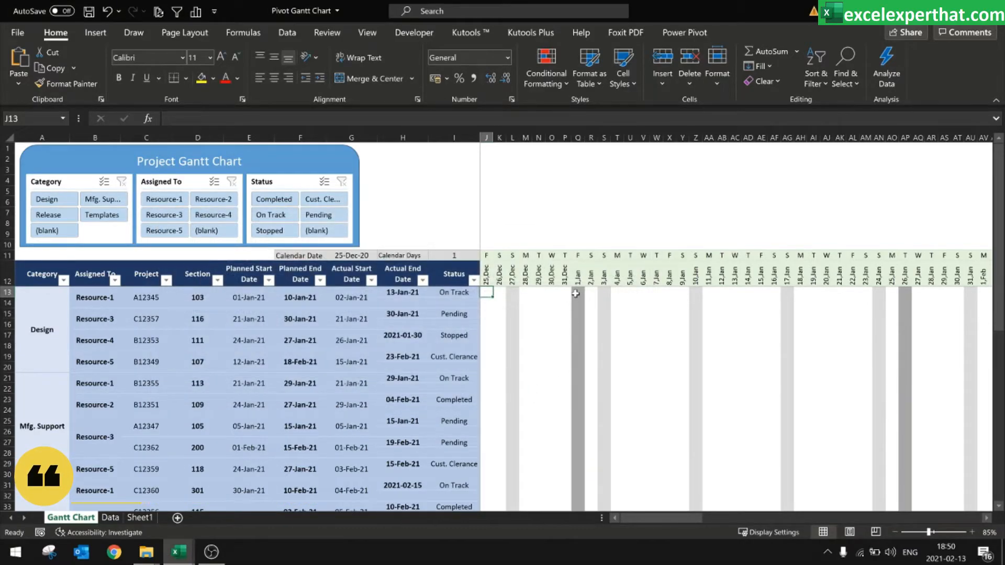
Compare the dark grey calendar columns and their header dates with the Holiday List dates on Sheet1
{"action": "left_click", "coordinate": [578, 138]}
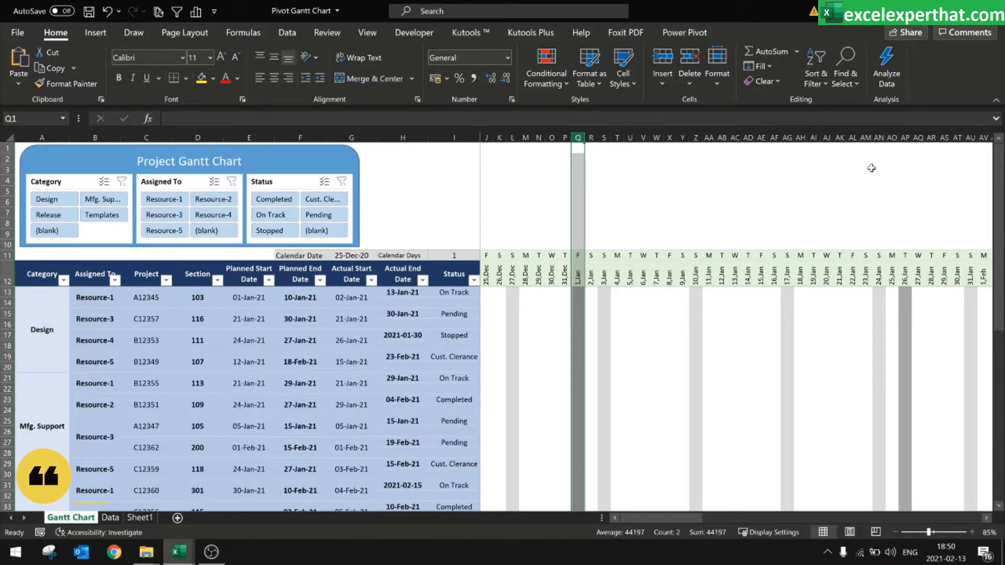
{"action": "left_click", "coordinate": [893, 137]}
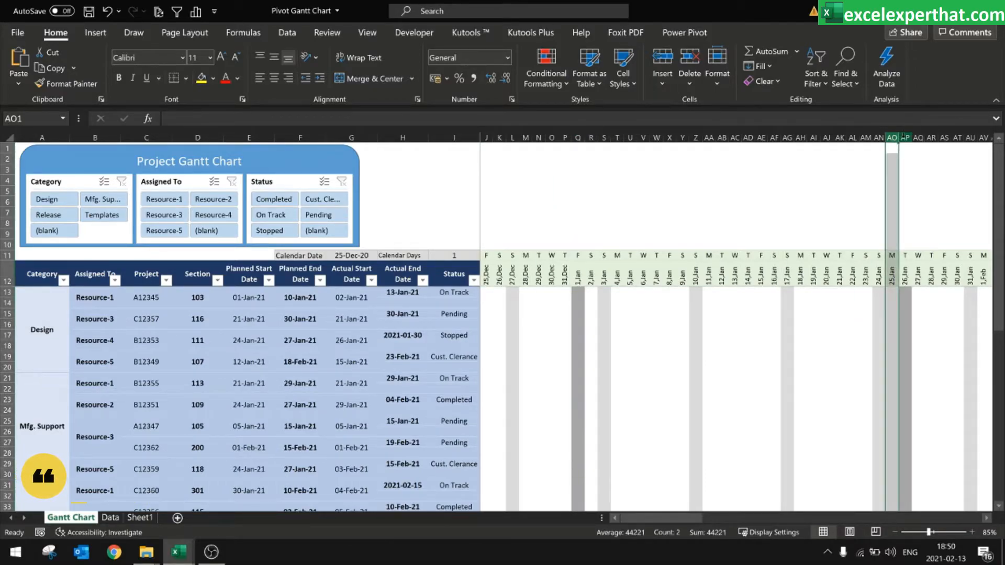
{"action": "left_click", "coordinate": [905, 138]}
{"action": "left_click", "coordinate": [143, 520]}
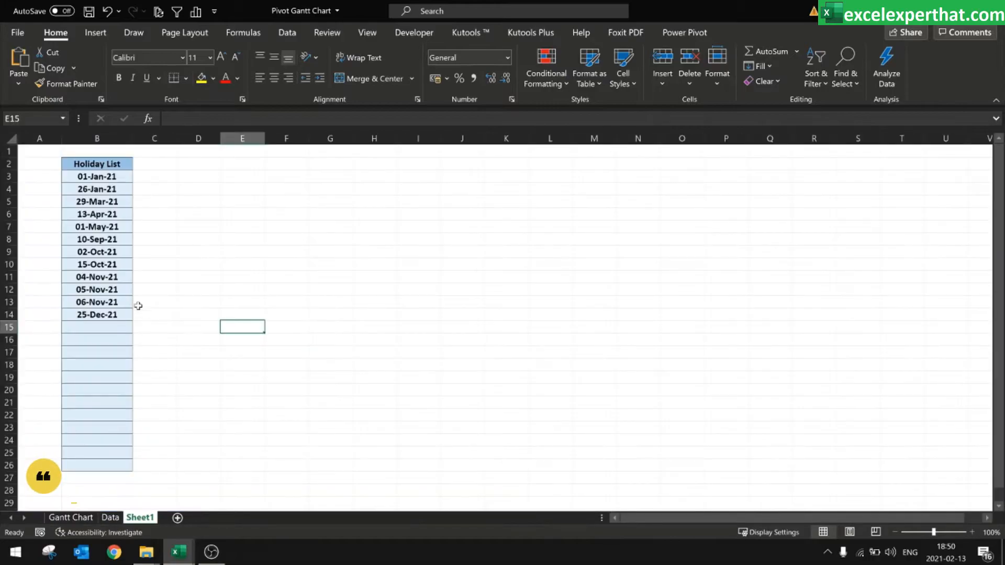
{"action": "left_click", "coordinate": [91, 188]}
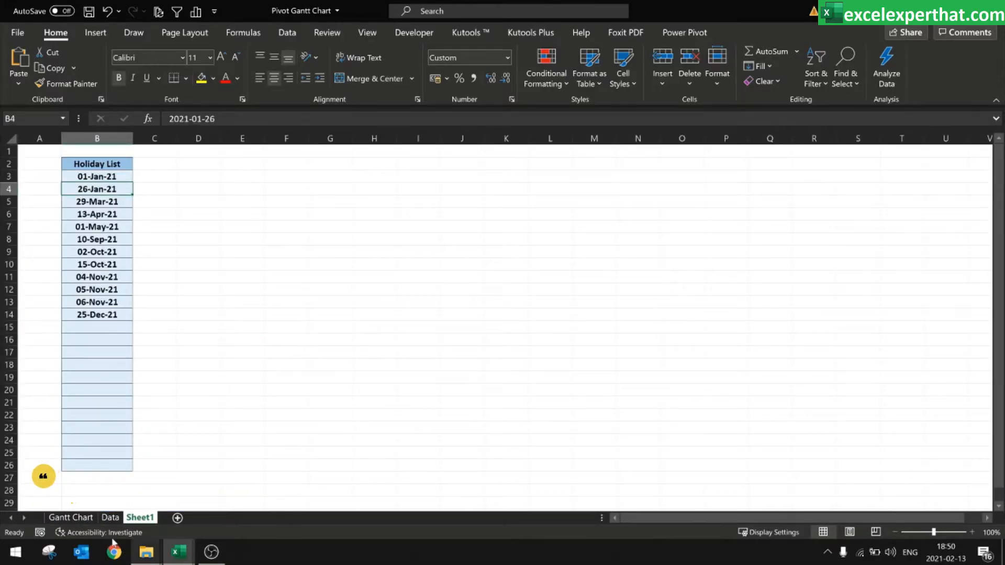
{"action": "left_click", "coordinate": [70, 518]}
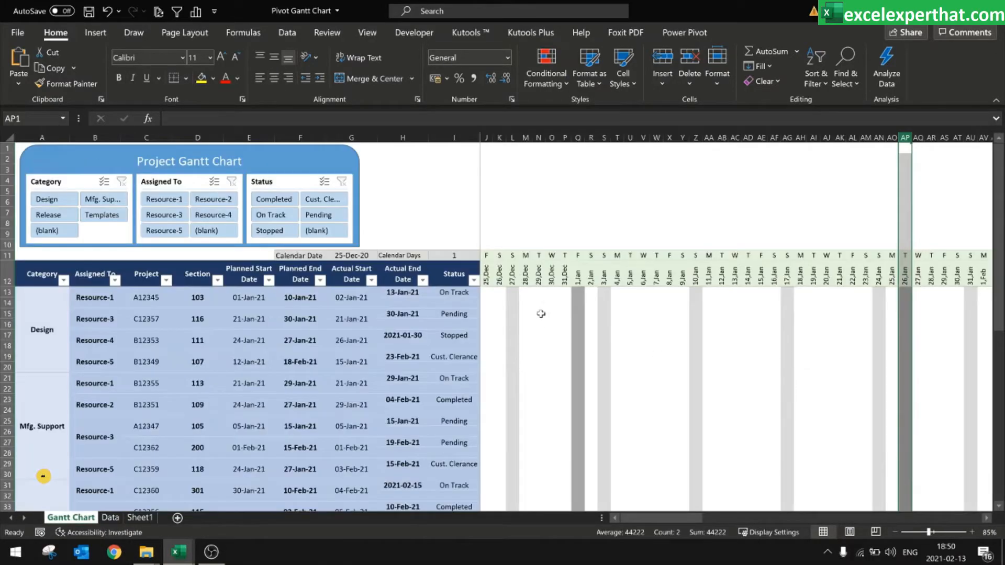
{"action": "left_click", "coordinate": [578, 278]}
{"action": "left_click", "coordinate": [907, 280]}
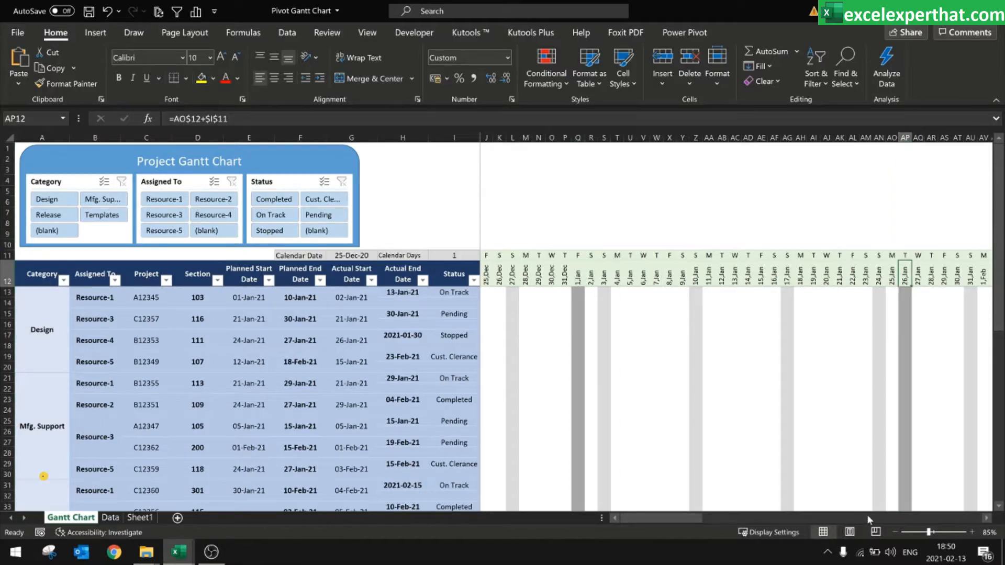
Check the shading across the rest of the calendar and save the workbook
{"action": "left_click_drag", "start_coordinate": [681, 519], "coordinate": [599, 517]}
{"action": "left_click", "coordinate": [539, 356]}
{"action": "key", "text": "ctrl+s"}
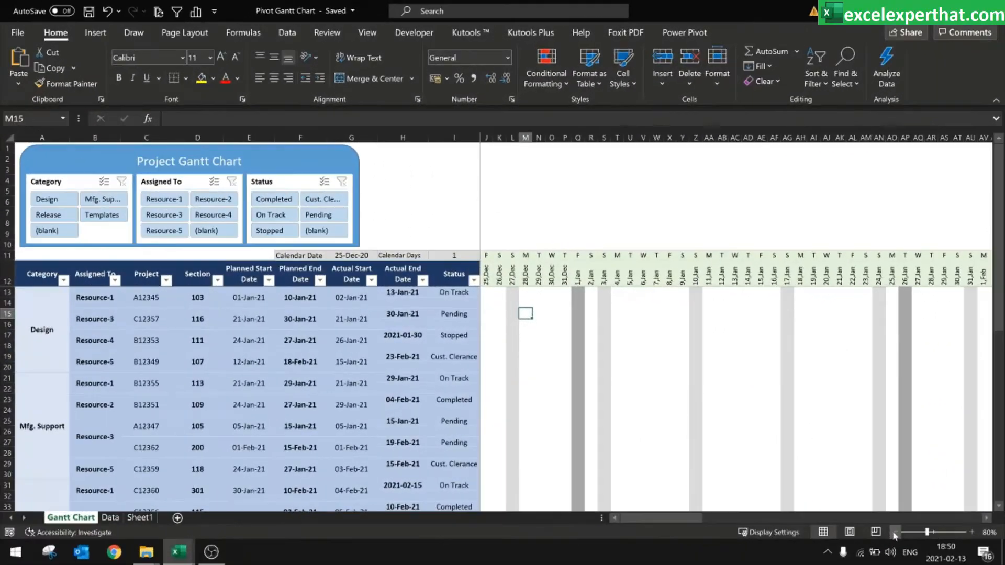
Remove the blank line after each item in the pivot table's layout
{"action": "left_click", "coordinate": [894, 533]}
{"action": "left_click", "coordinate": [895, 533]}
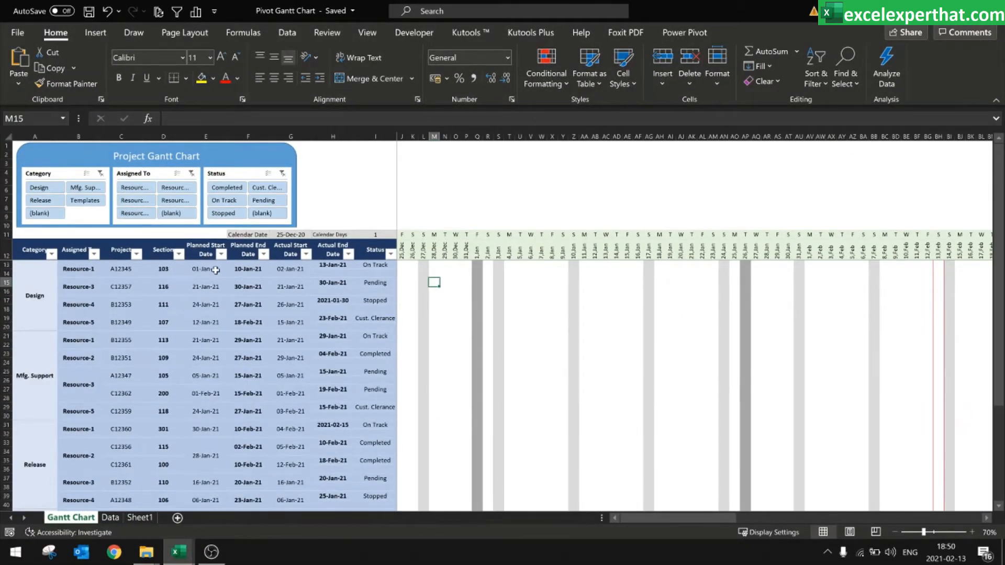
{"action": "left_click", "coordinate": [246, 269]}
{"action": "left_click", "coordinate": [283, 272]}
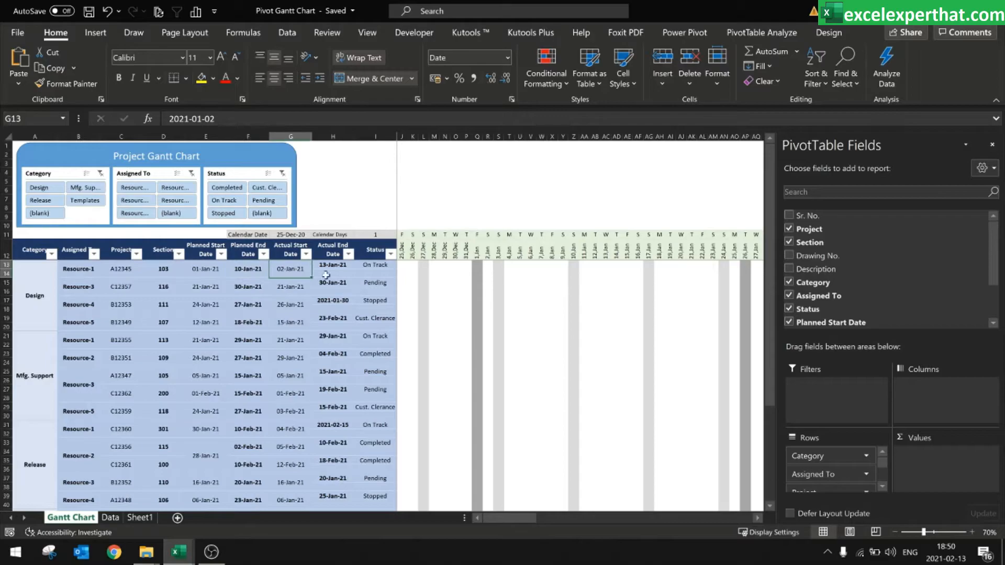
{"action": "left_click", "coordinate": [328, 273]}
{"action": "left_click", "coordinate": [136, 269]}
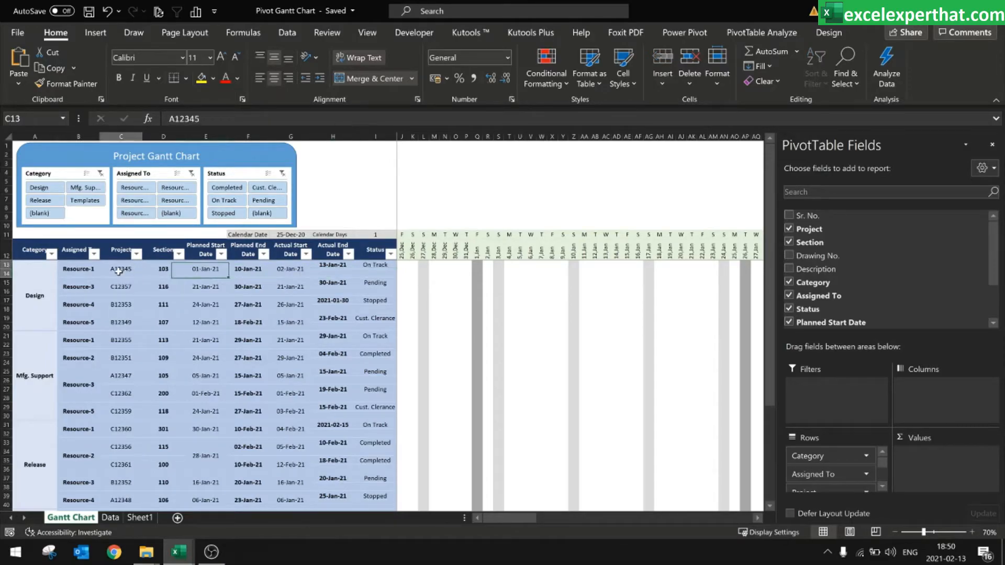
{"action": "left_click", "coordinate": [32, 252]}
{"action": "left_click", "coordinate": [822, 32]}
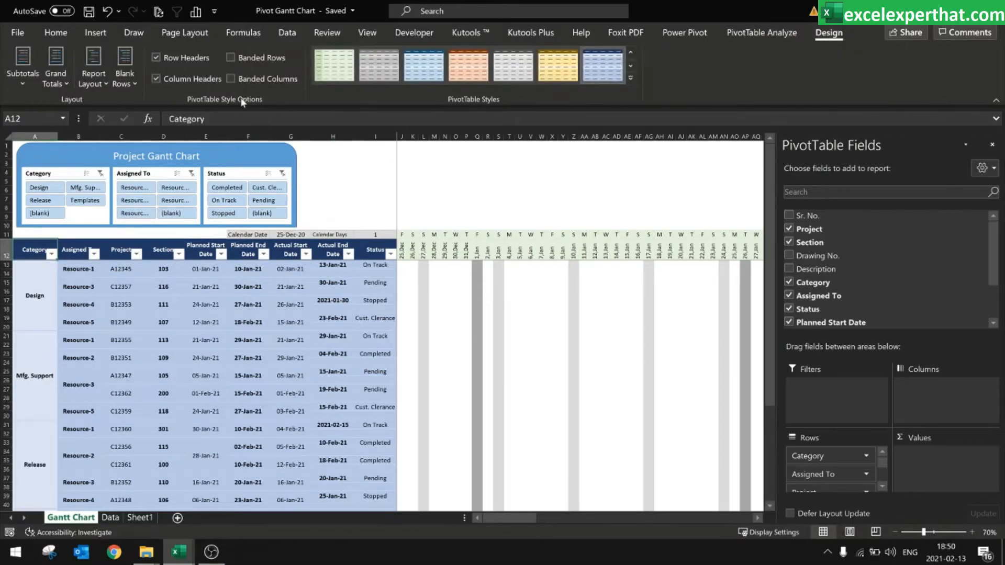
{"action": "left_click", "coordinate": [125, 76]}
{"action": "left_click", "coordinate": [167, 143]}
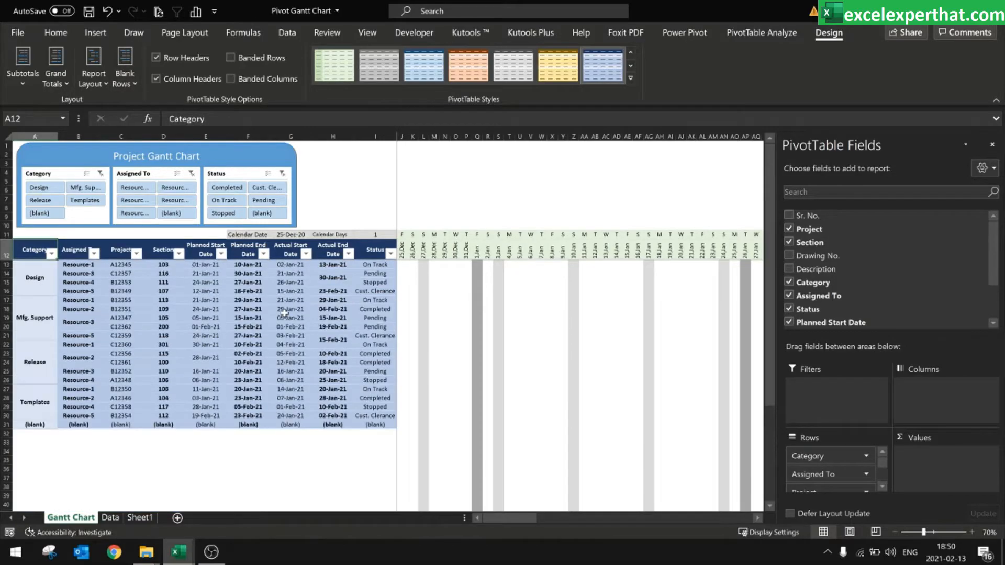
{"action": "left_click", "coordinate": [367, 458]}
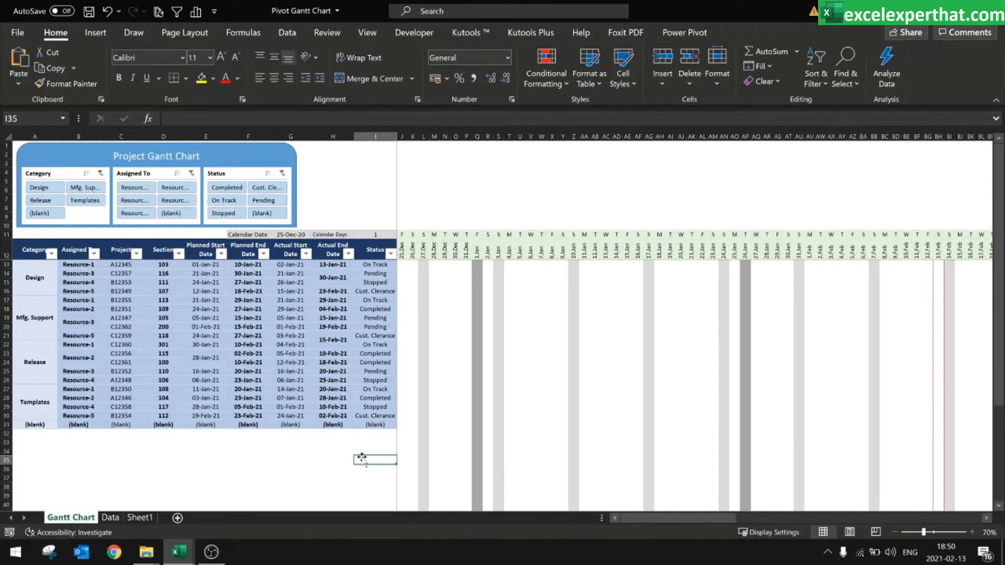
Filter the (blank) item out of the pivot table's Category field
{"action": "left_click", "coordinate": [51, 254]}
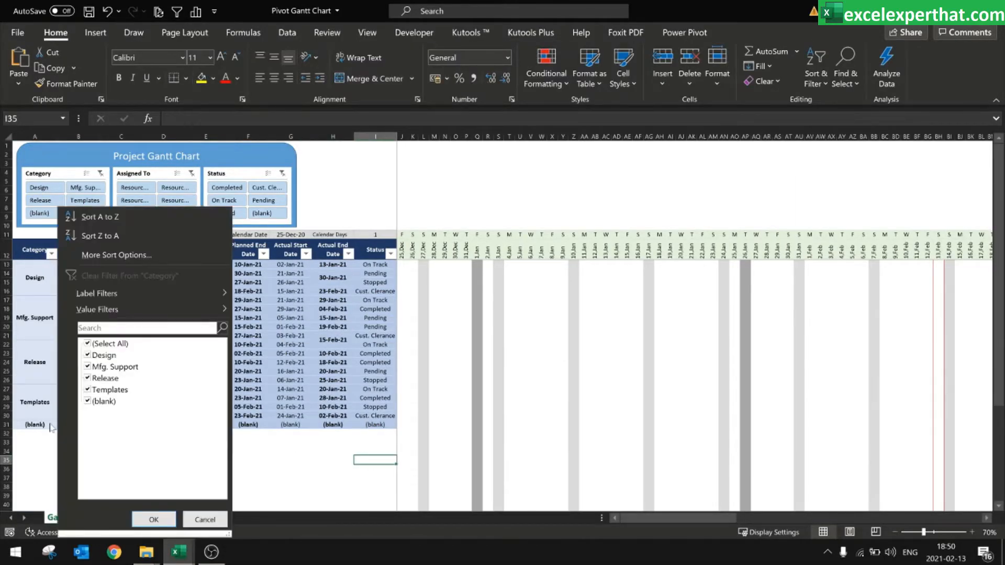
{"action": "left_click", "coordinate": [88, 401]}
{"action": "left_click", "coordinate": [153, 519]}
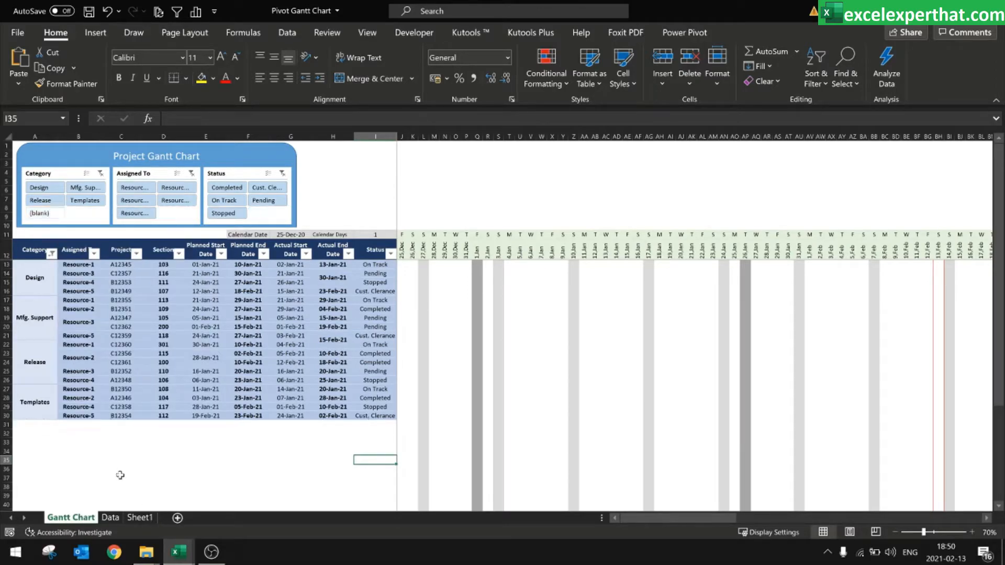
{"action": "left_click", "coordinate": [198, 459]}
Examine the planned and actual start and end date columns of the pivot table
{"action": "left_click", "coordinate": [247, 265]}
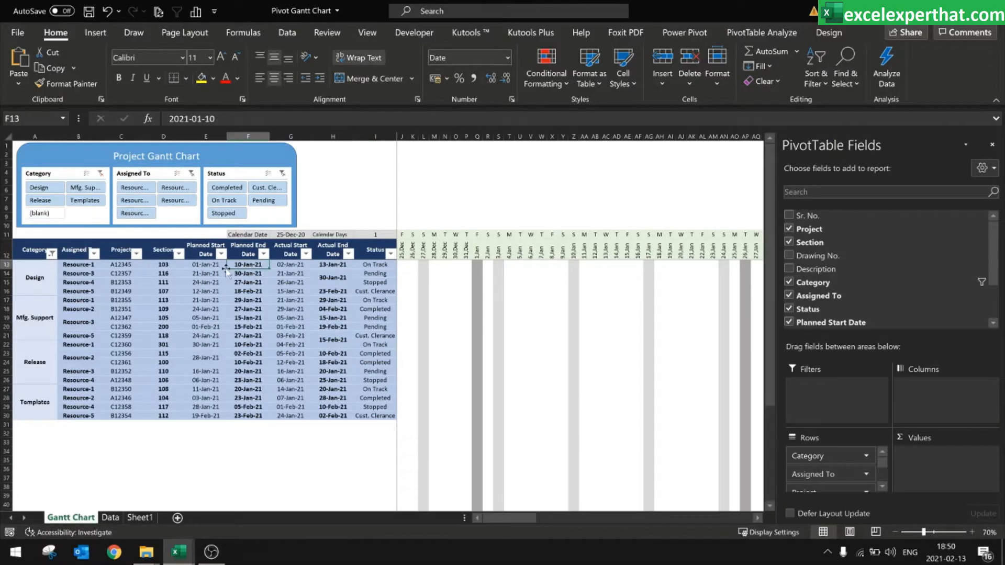
{"action": "left_click", "coordinate": [215, 265]}
{"action": "left_click", "coordinate": [290, 265]}
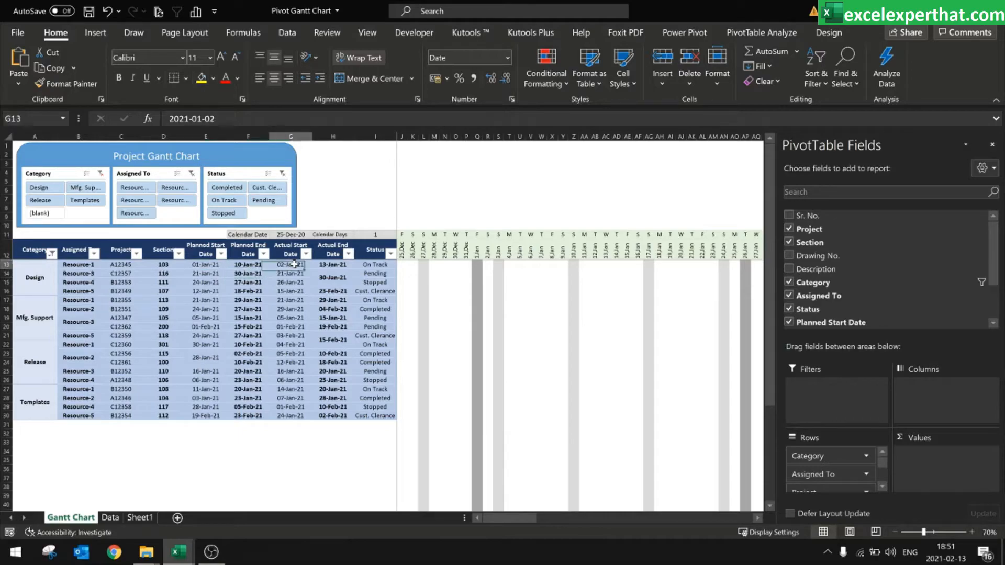
{"action": "left_click", "coordinate": [335, 267]}
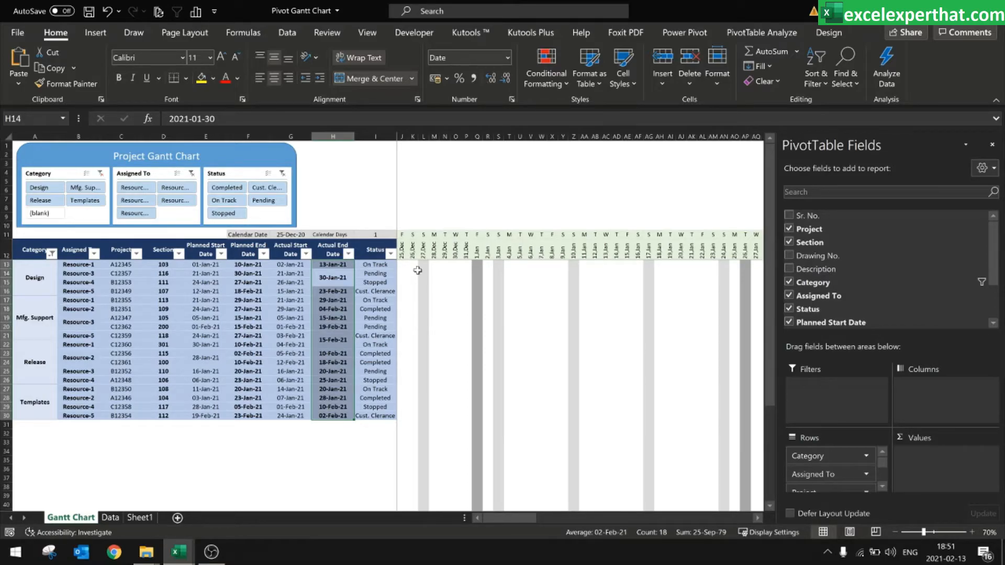
{"action": "left_click", "coordinate": [39, 253]}
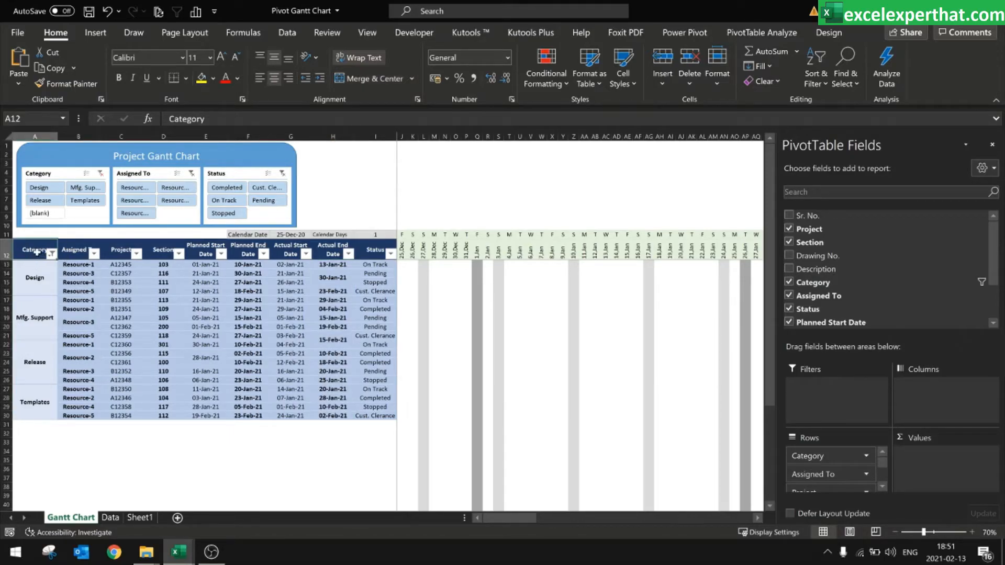
Insert a blank line after each item in the pivot table's layout
{"action": "left_click", "coordinate": [830, 33]}
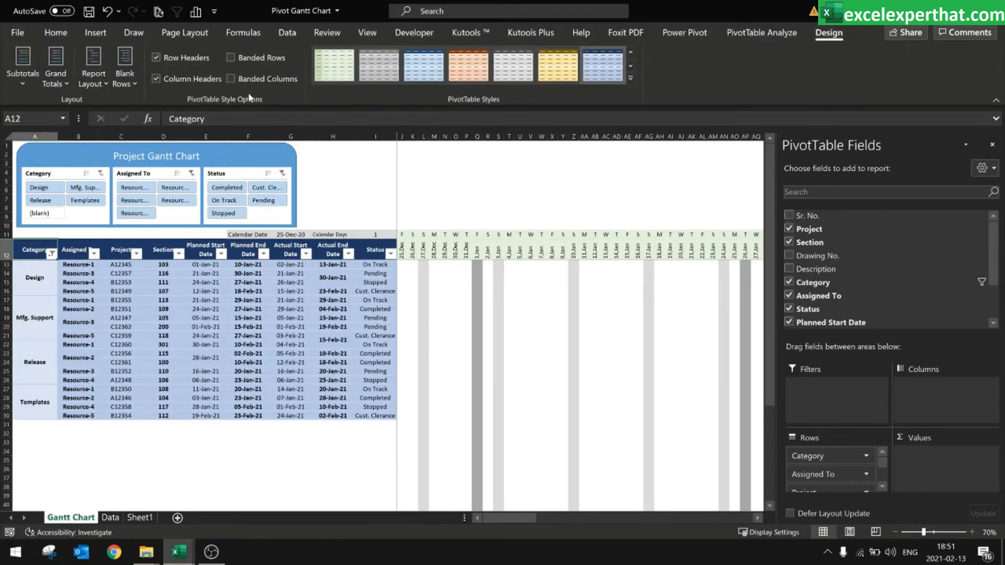
{"action": "left_click", "coordinate": [125, 74]}
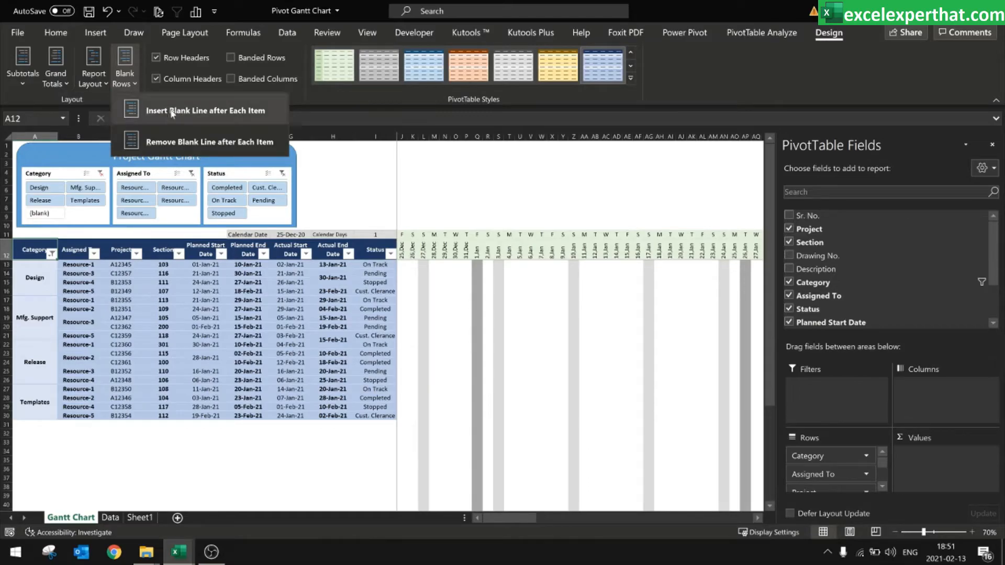
{"action": "left_click", "coordinate": [258, 114]}
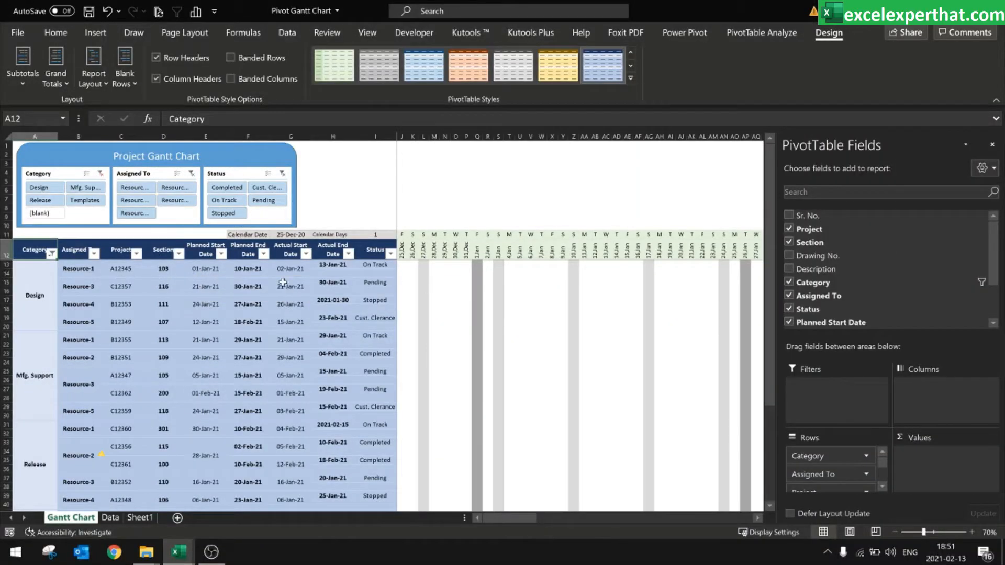
Create a formula-based conditional formatting rule from cell J13 with the formula =IF(AND($E8<=K$7,$F8>=L$7),1,"")
{"action": "left_click", "coordinate": [402, 265]}
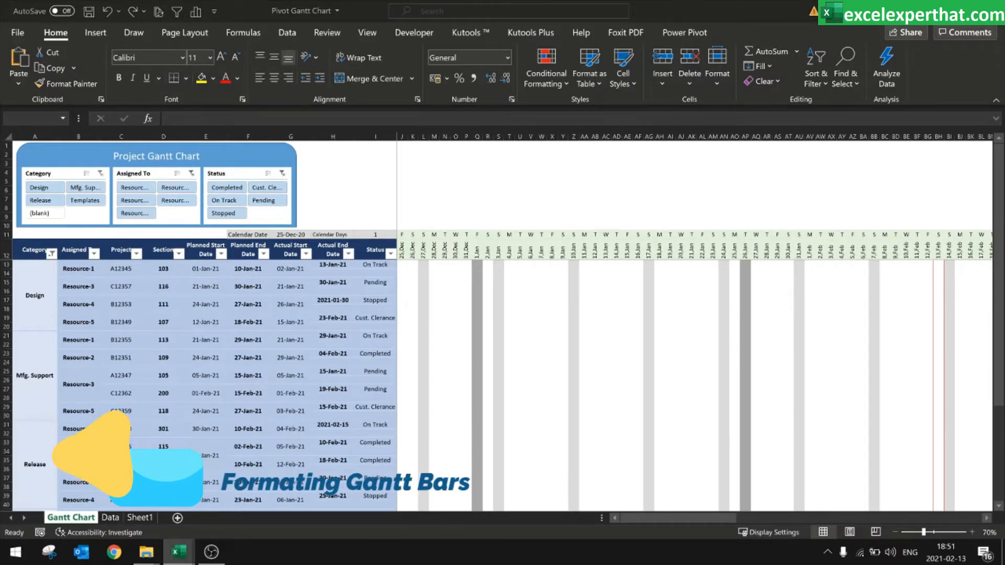
{"action": "left_click", "coordinate": [401, 266]}
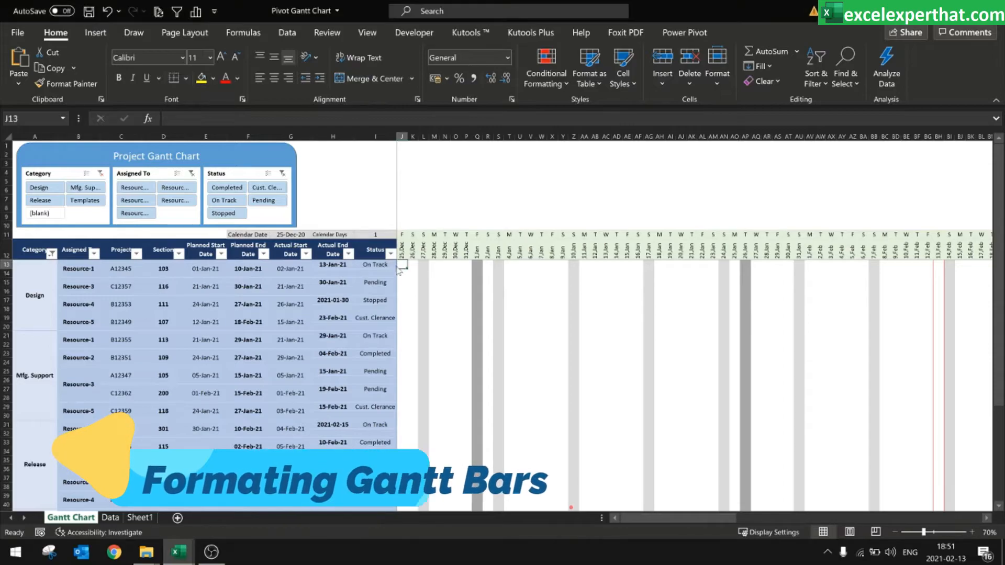
{"action": "left_click", "coordinate": [546, 73]}
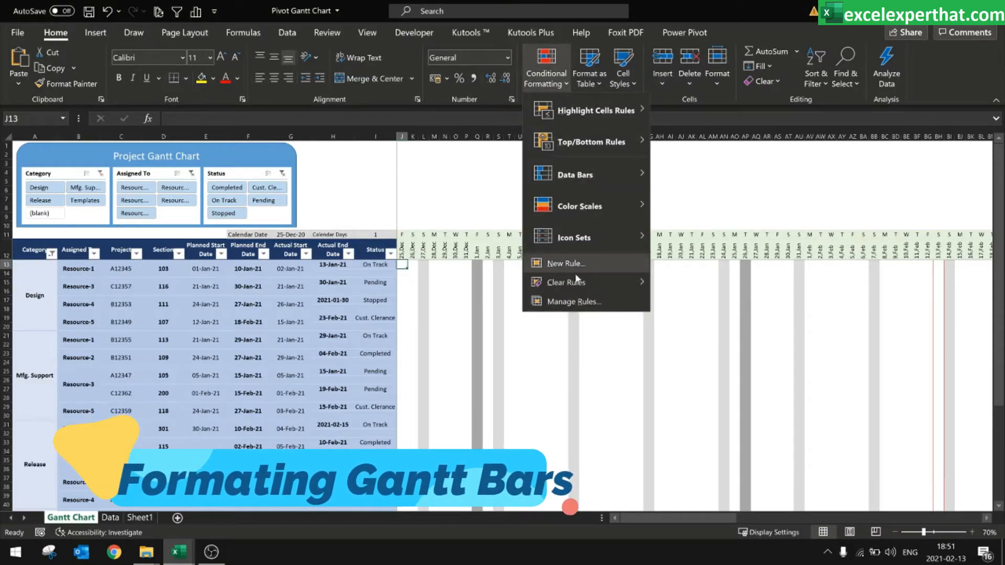
{"action": "left_click", "coordinate": [573, 302]}
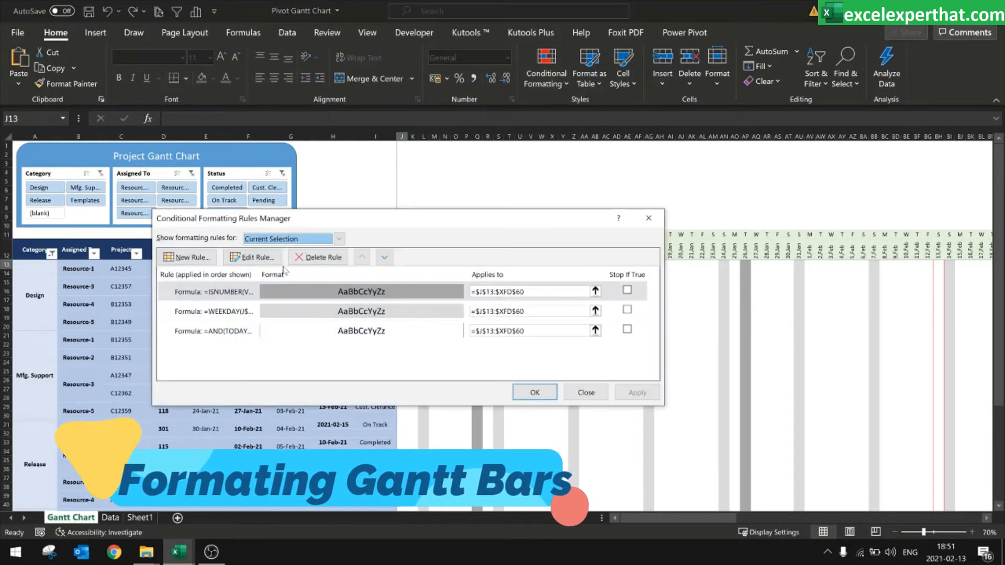
{"action": "left_click", "coordinate": [188, 257]}
{"action": "left_click", "coordinate": [344, 285]}
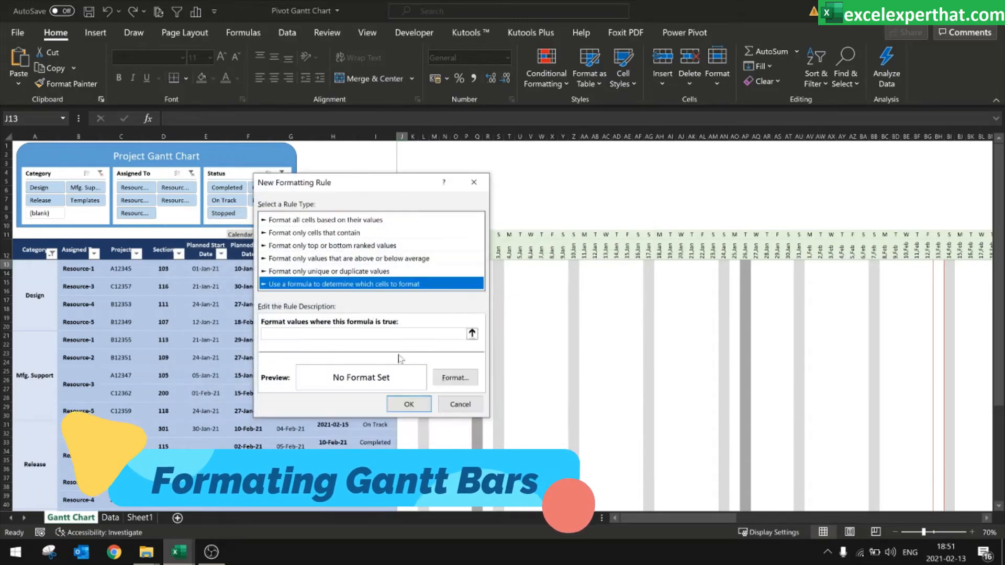
{"action": "left_click", "coordinate": [330, 334]}
{"action": "type", "text": "=IF(AND($E8<=K$7,$F8>=L$7),1,\"\")"}
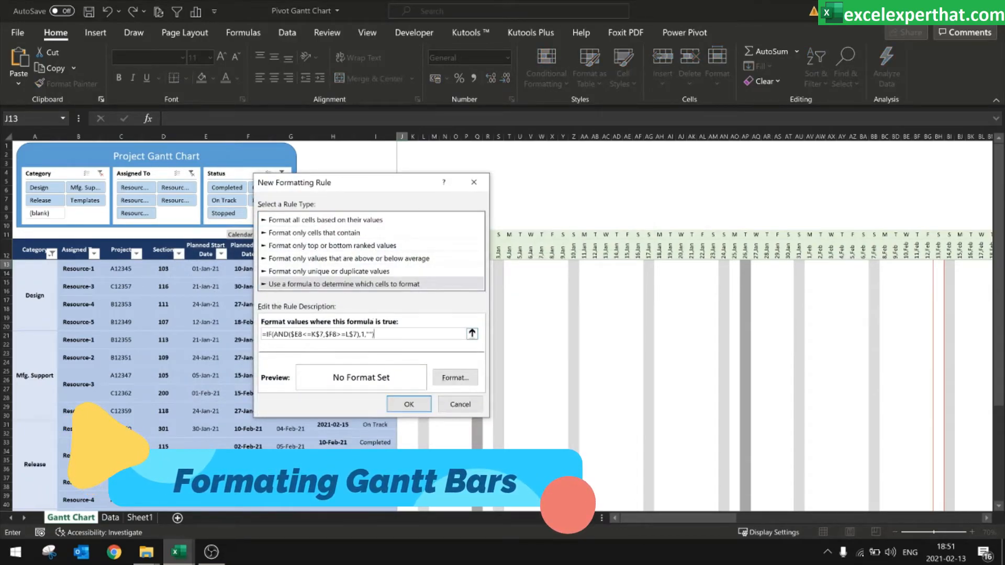
Point the rule formula's first comparison at the planned start date and first calendar date, making it $E13<=J$12
{"action": "left_click_drag", "start_coordinate": [366, 183], "coordinate": [552, 143]}
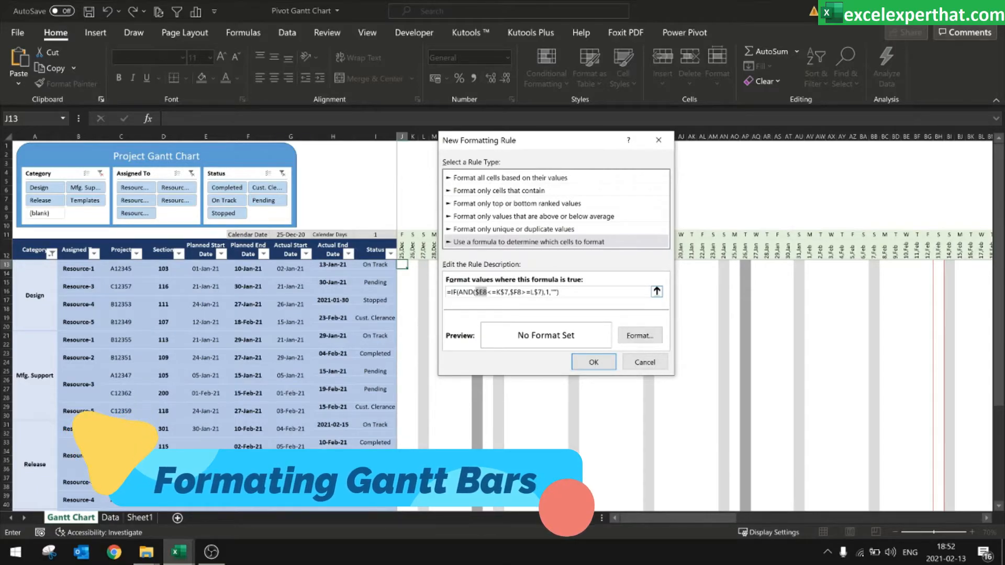
{"action": "left_click", "coordinate": [207, 271]}
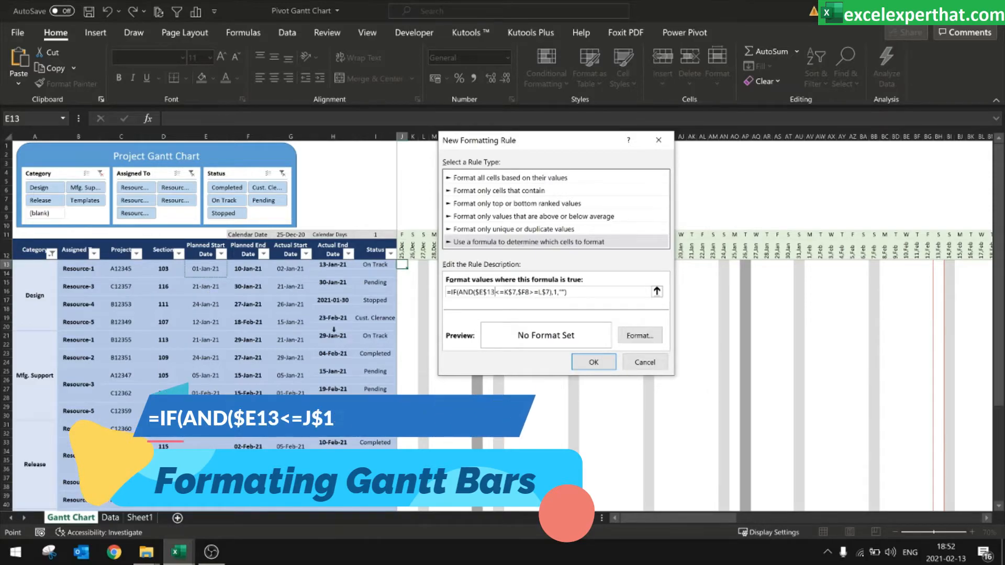
{"action": "key", "text": "F4"}
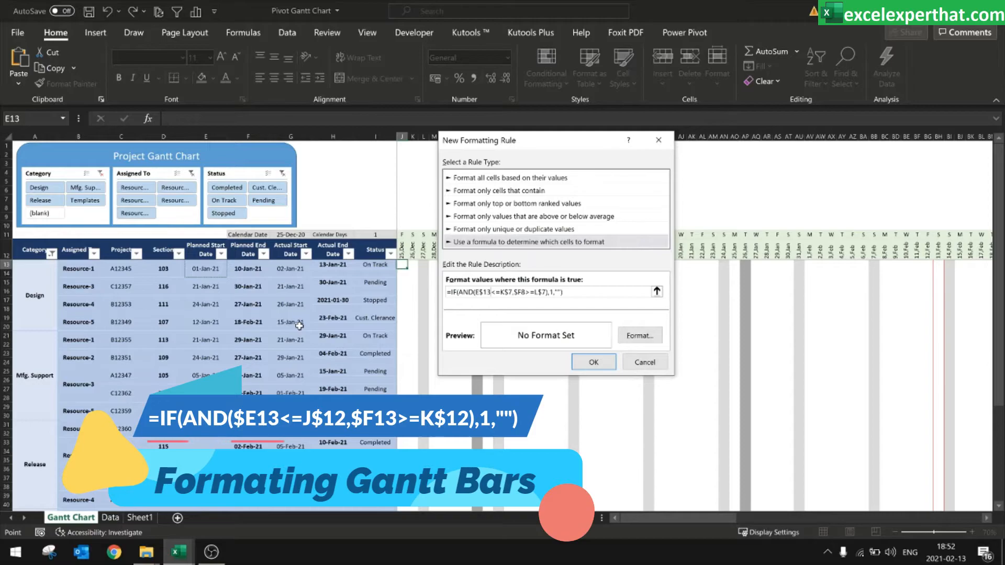
{"action": "key", "text": "F4"}
{"action": "left_click_drag", "start_coordinate": [512, 292], "coordinate": [500, 292]}
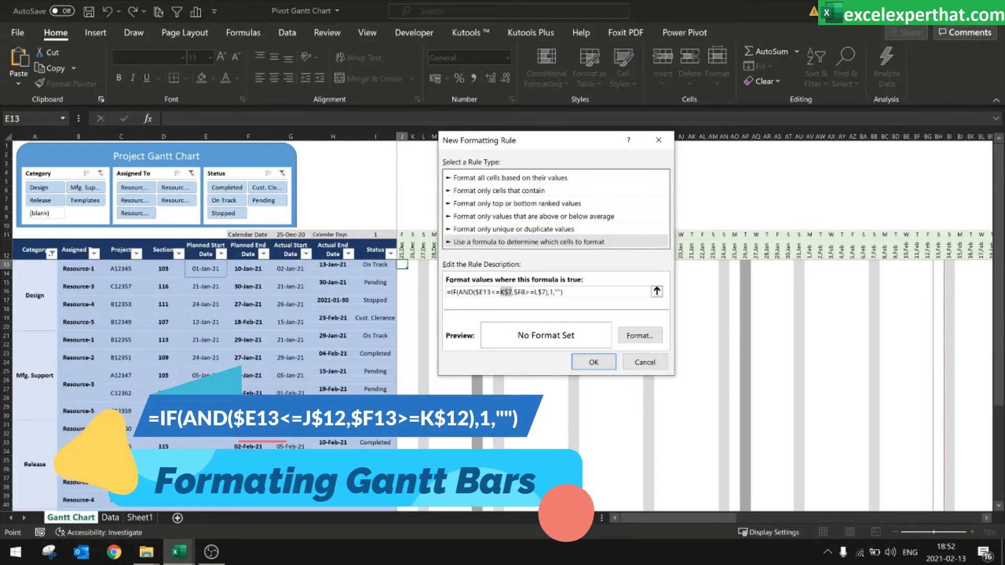
{"action": "left_click", "coordinate": [402, 250]}
{"action": "key", "text": "F4"}
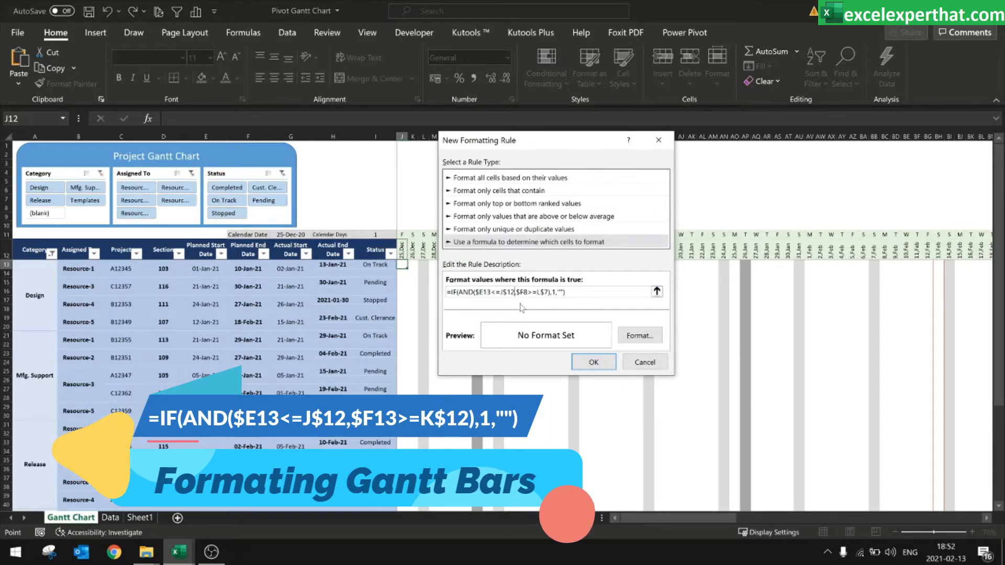
Point the rule formula's second comparison at the planned end date and second calendar date, making it $F13>=K$12
{"action": "left_click_drag", "start_coordinate": [527, 292], "coordinate": [516, 292]}
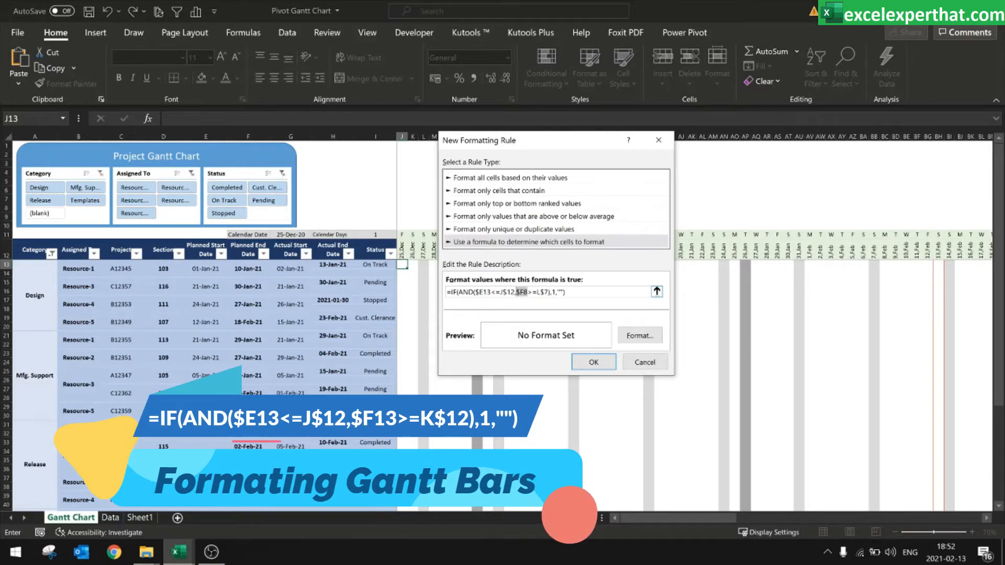
{"action": "left_click", "coordinate": [248, 269]}
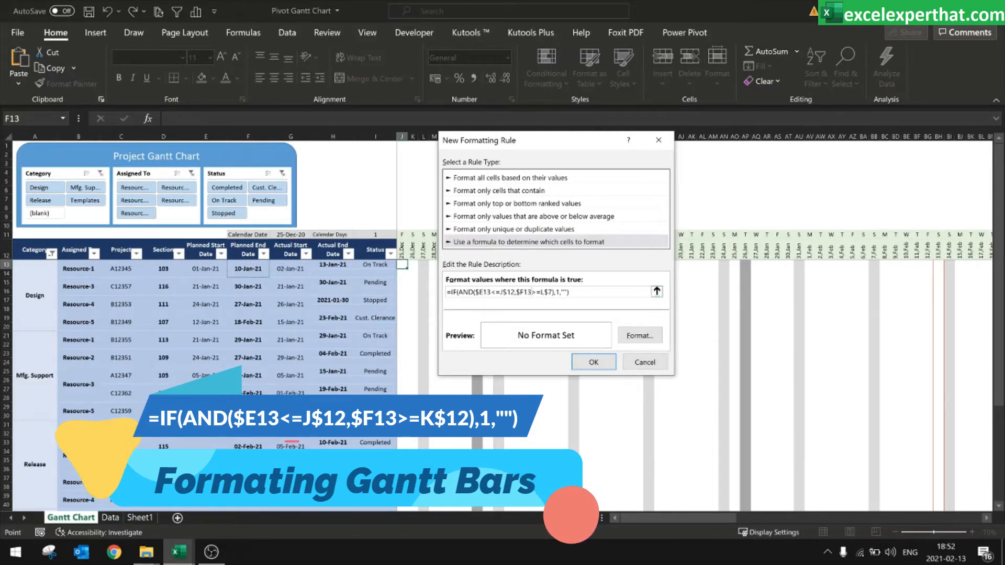
{"action": "left_click_drag", "start_coordinate": [553, 292], "coordinate": [540, 292]}
{"action": "left_click", "coordinate": [412, 252]}
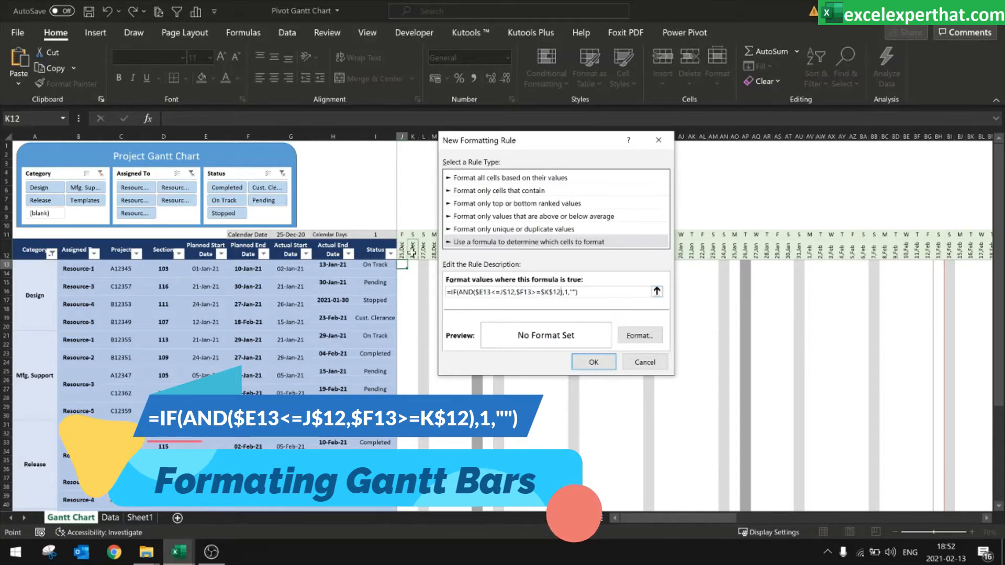
{"action": "key", "text": "F4"}
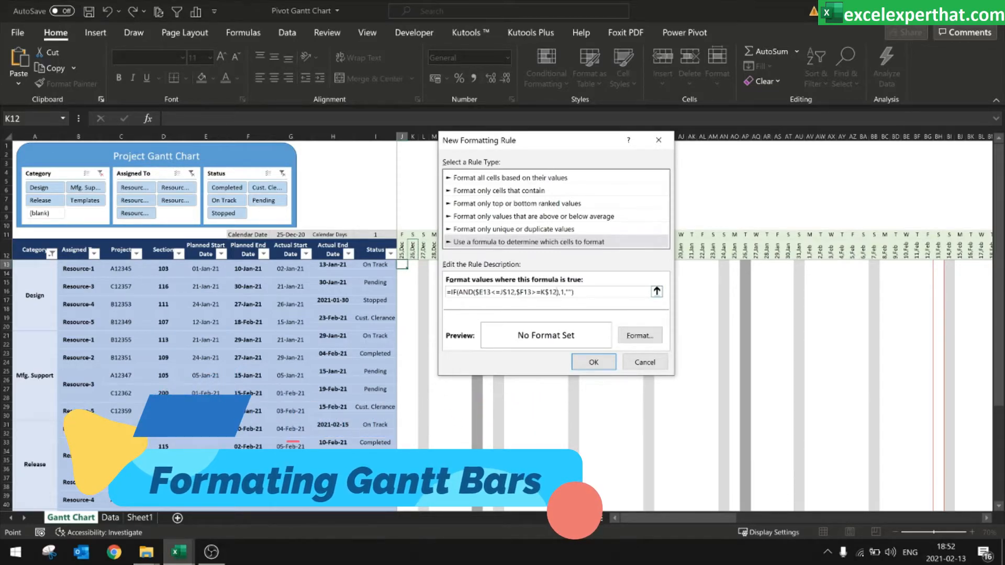
Give the rule a two-color gradient fill with dark navy blue as Color 1 and very light blue as Color 2
{"action": "left_click", "coordinate": [640, 336]}
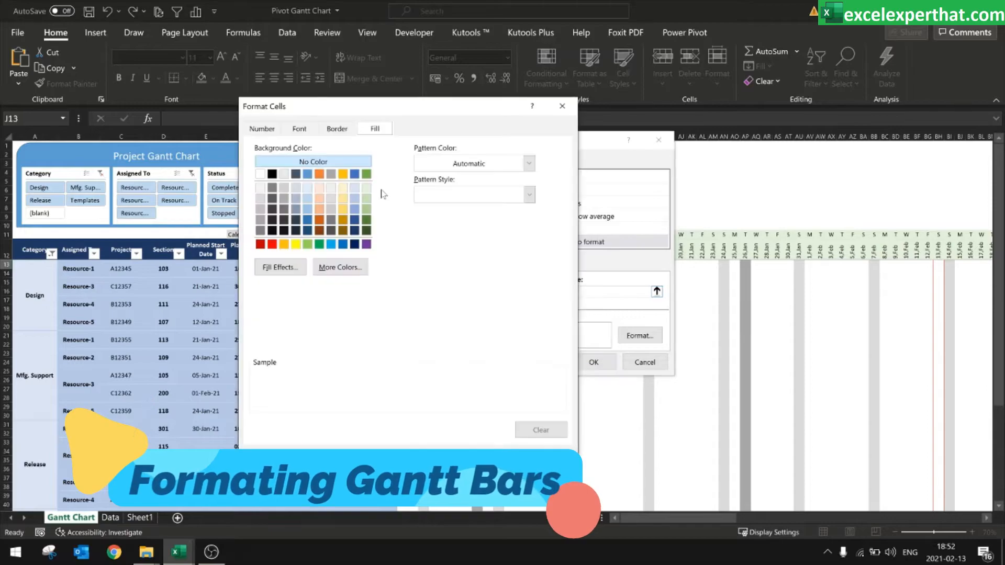
{"action": "left_click", "coordinate": [291, 271]}
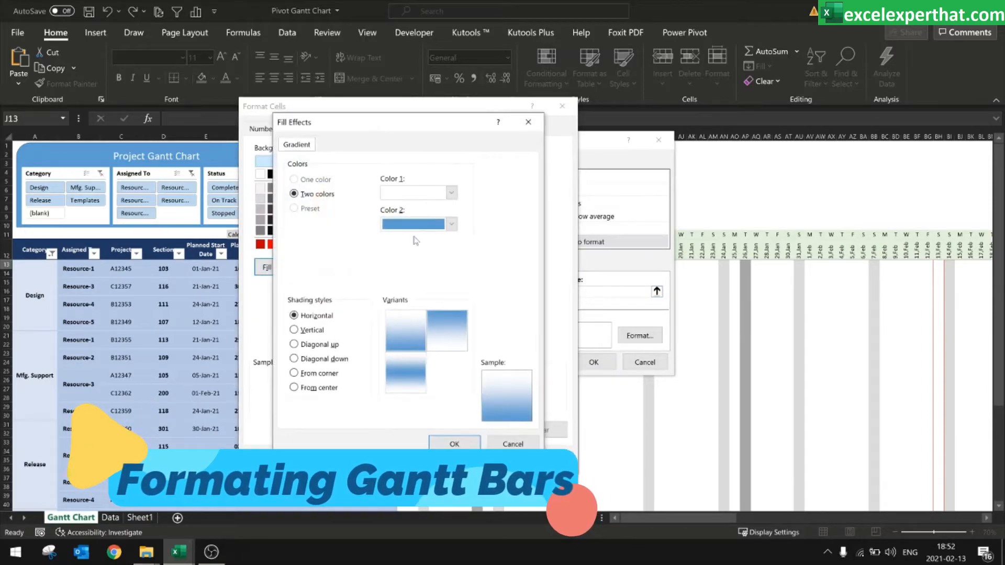
{"action": "left_click", "coordinate": [451, 193]}
{"action": "left_click", "coordinate": [478, 268]}
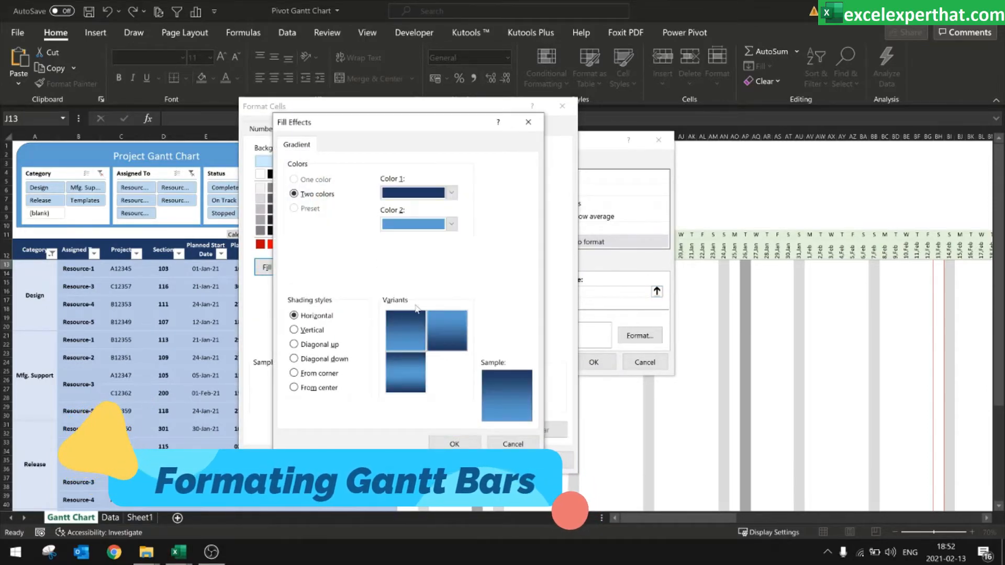
{"action": "left_click", "coordinate": [451, 224]}
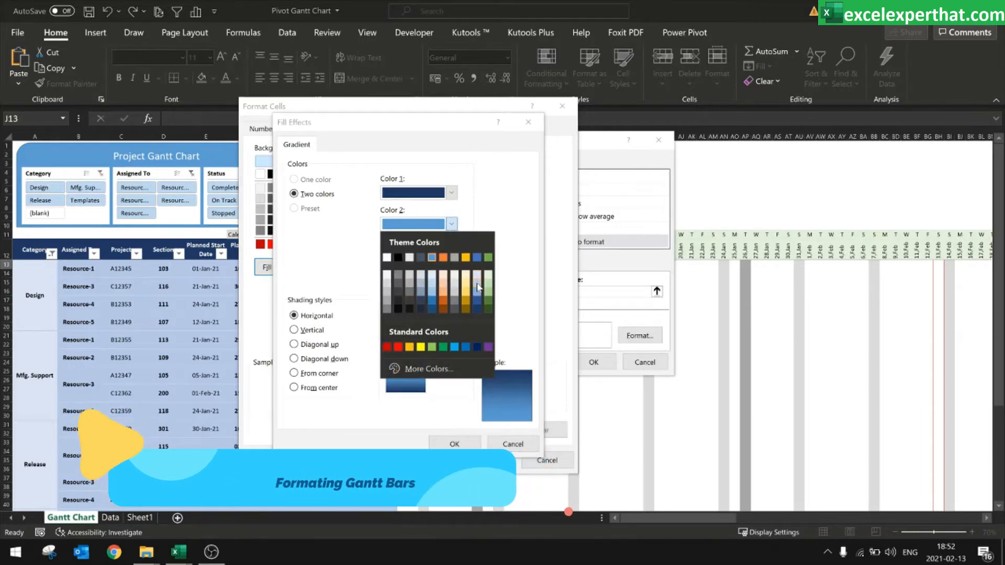
{"action": "left_click", "coordinate": [432, 282]}
{"action": "left_click", "coordinate": [451, 224]}
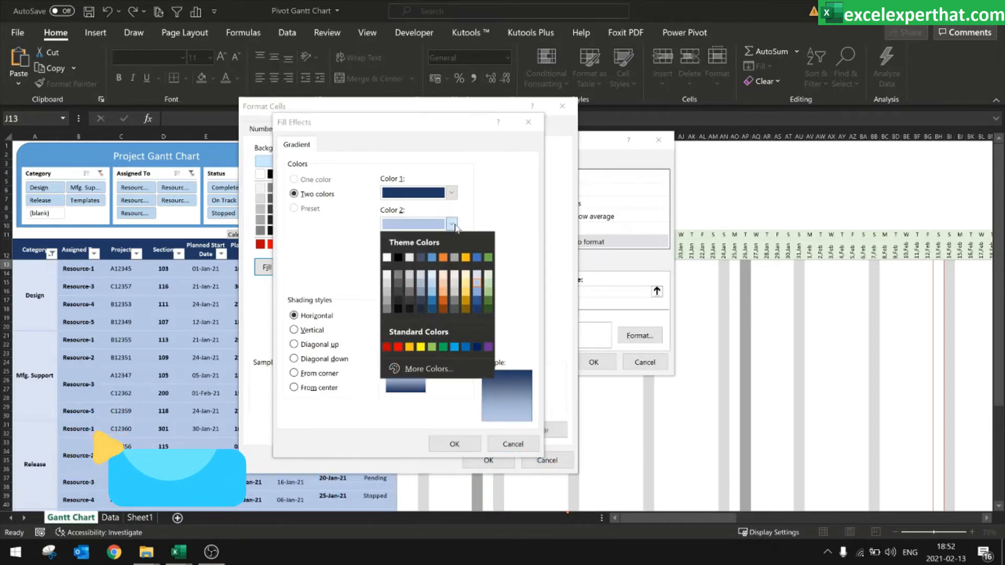
{"action": "left_click", "coordinate": [477, 274]}
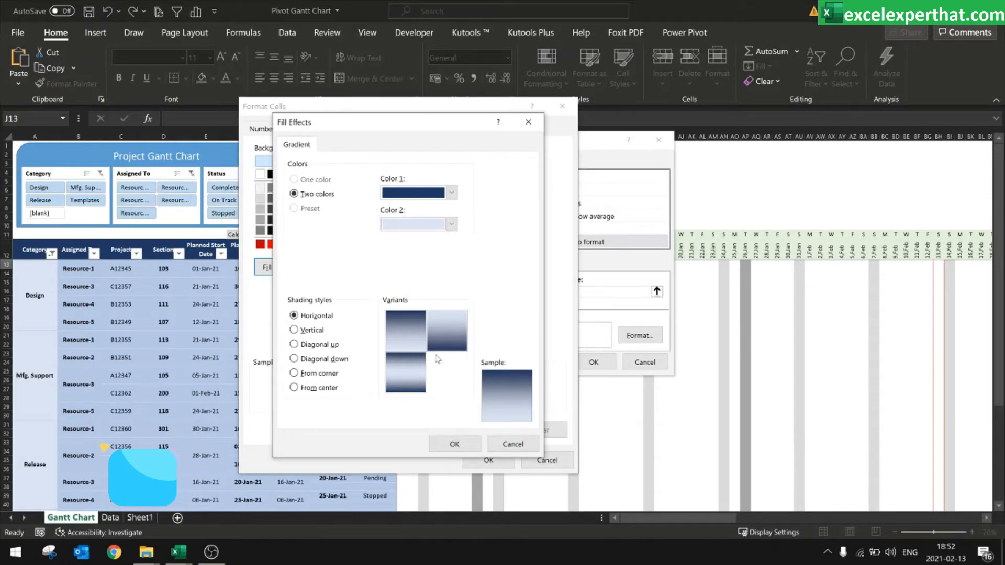
Set the gradient's Color 1 to a less dark blue and apply the horizontal variant with the light band in the middle
{"action": "left_click", "coordinate": [450, 193]}
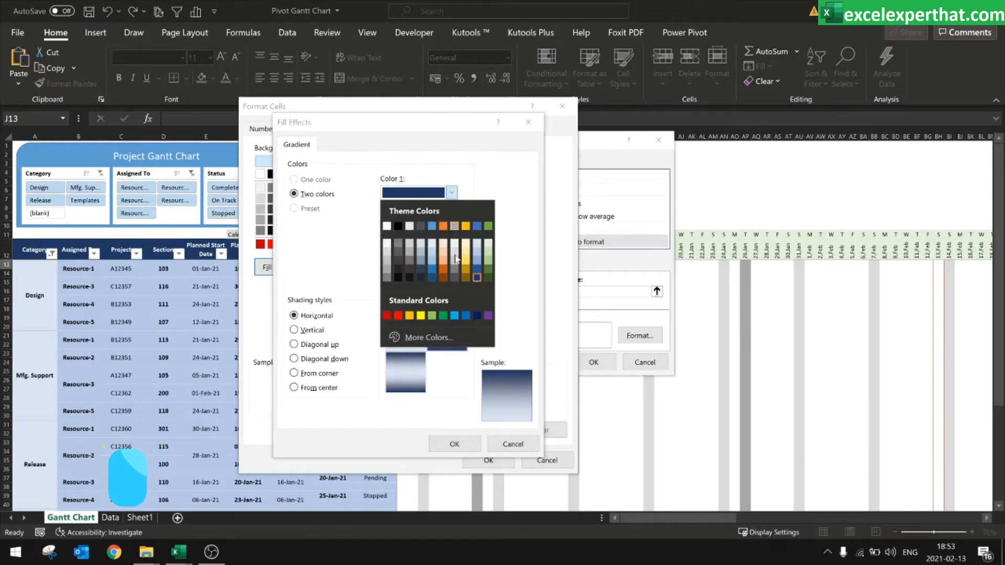
{"action": "left_click", "coordinate": [477, 278]}
{"action": "left_click", "coordinate": [414, 374]}
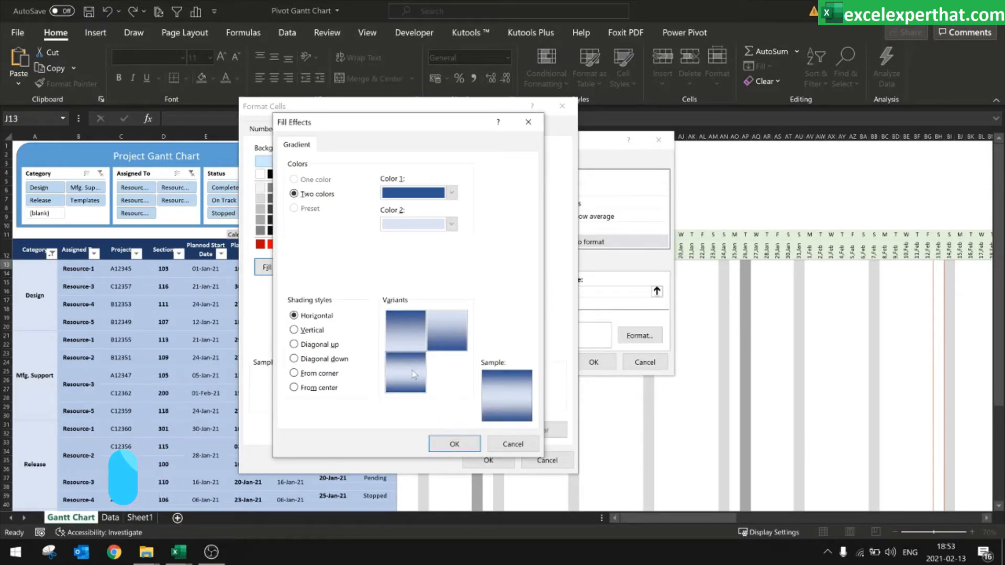
{"action": "left_click", "coordinate": [454, 445]}
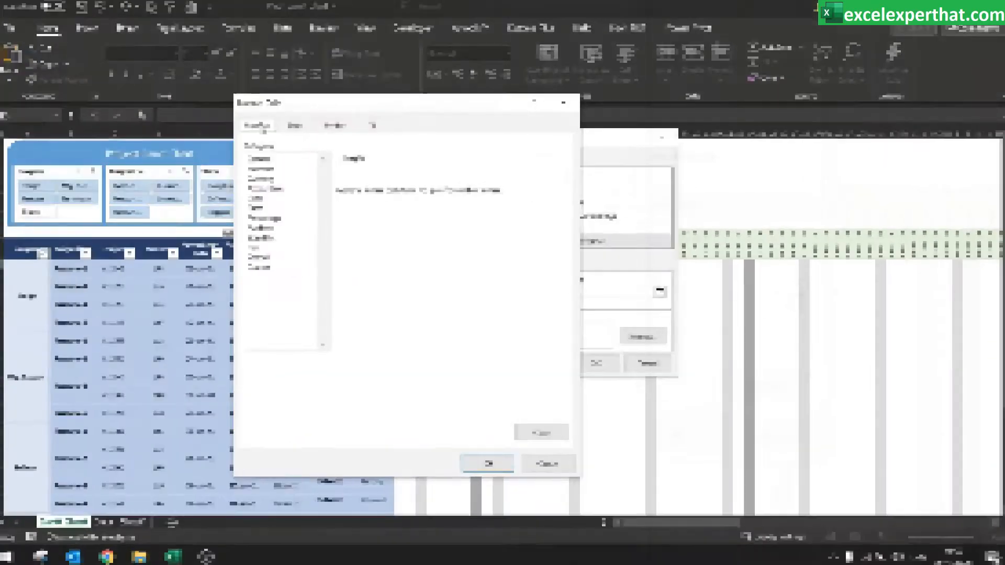
Hide the cell values in the rule's format with the custom number format ;;;
{"action": "left_click", "coordinate": [266, 268]}
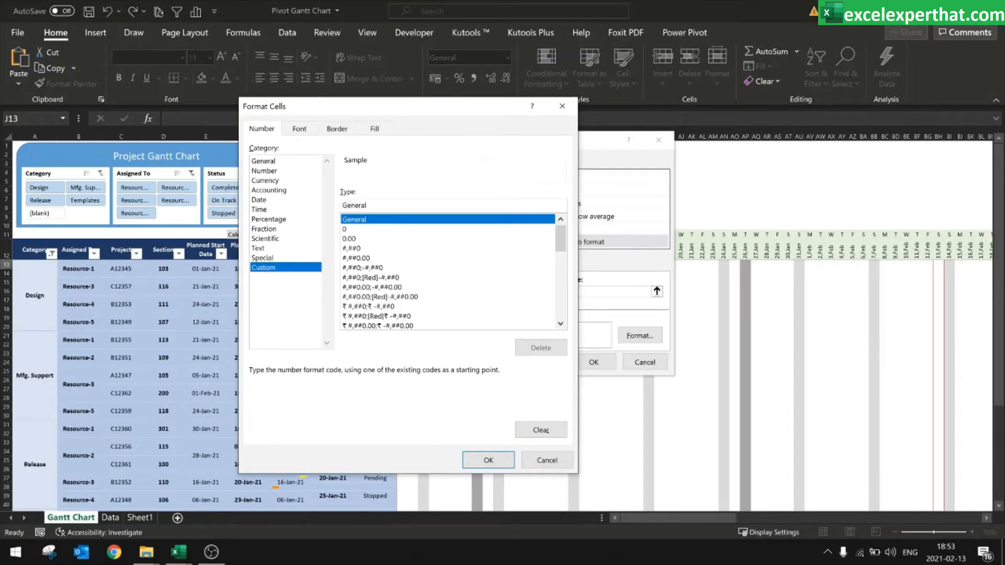
{"action": "left_click_drag", "start_coordinate": [368, 205], "coordinate": [322, 205]}
{"action": "type", "text": ";;;"}
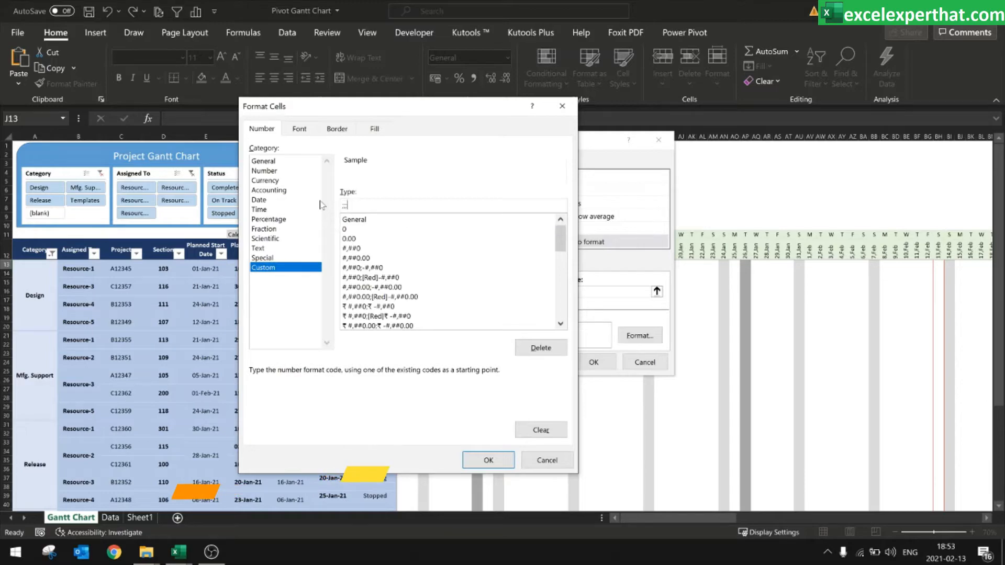
{"action": "left_click", "coordinate": [489, 460]}
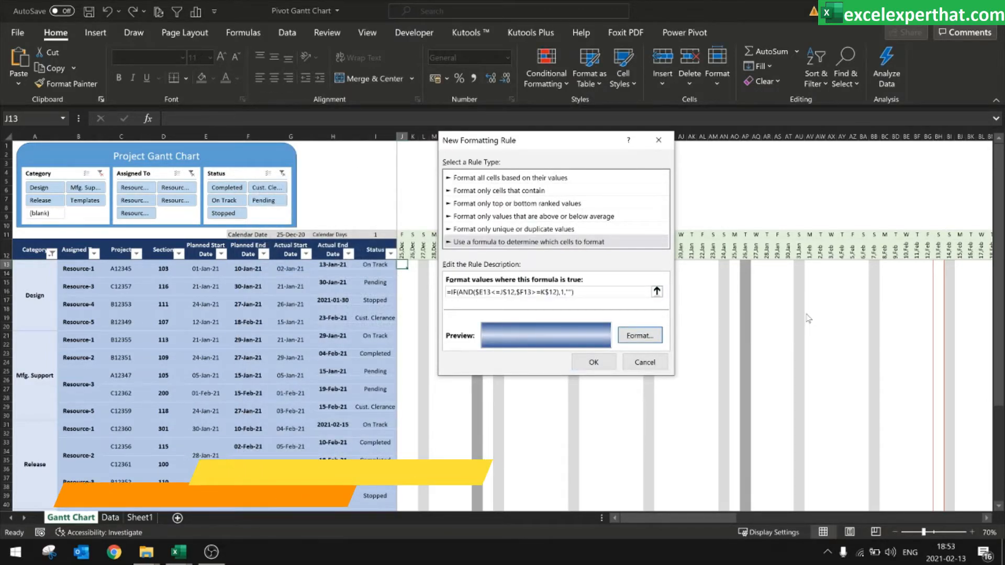
Add dark blue top and bottom borders to the planned-bar rule's format and save the new rule
{"action": "left_click", "coordinate": [639, 335]}
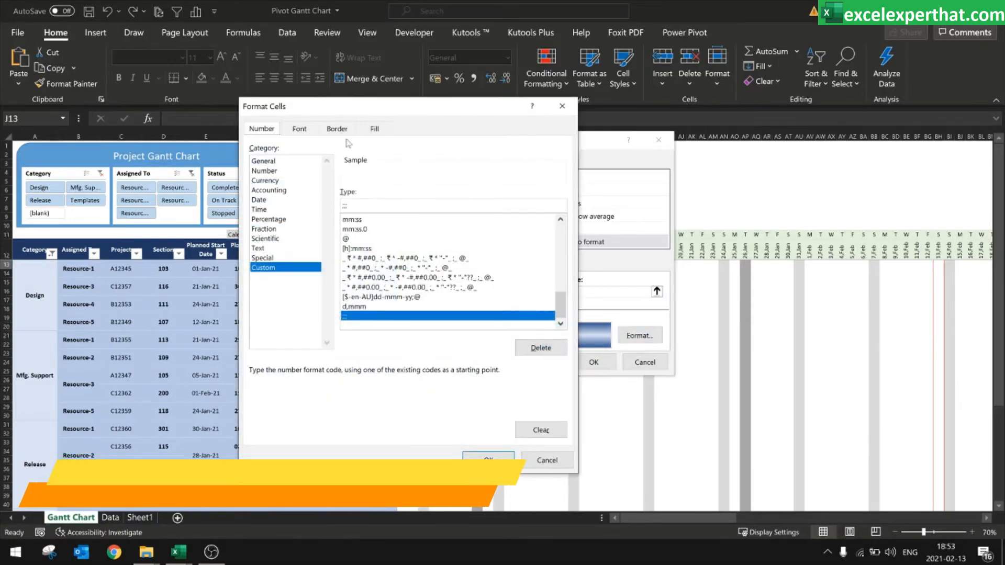
{"action": "left_click", "coordinate": [336, 128]}
{"action": "left_click", "coordinate": [327, 282]}
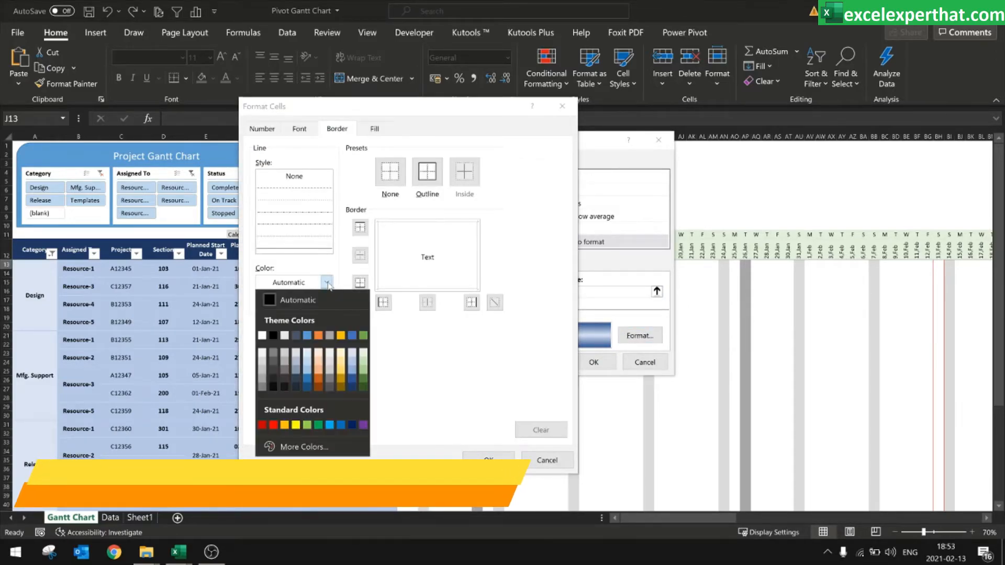
{"action": "left_click", "coordinate": [356, 383]}
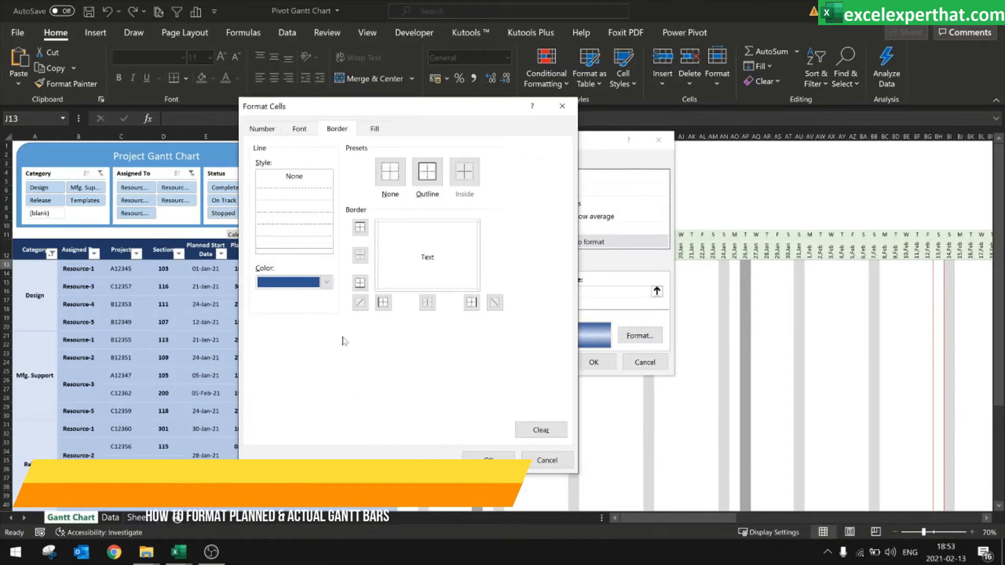
{"action": "left_click", "coordinate": [363, 228]}
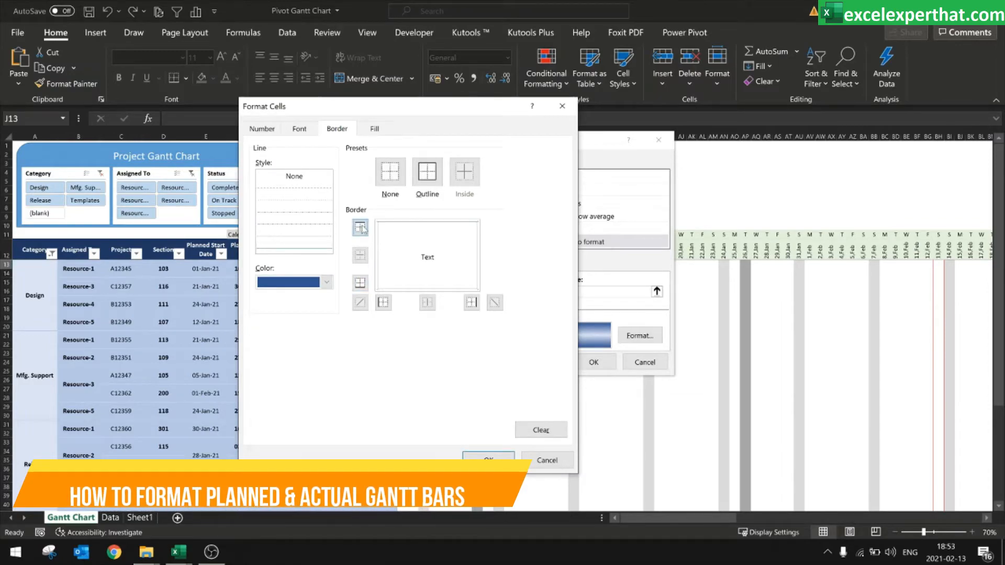
{"action": "left_click", "coordinate": [359, 284]}
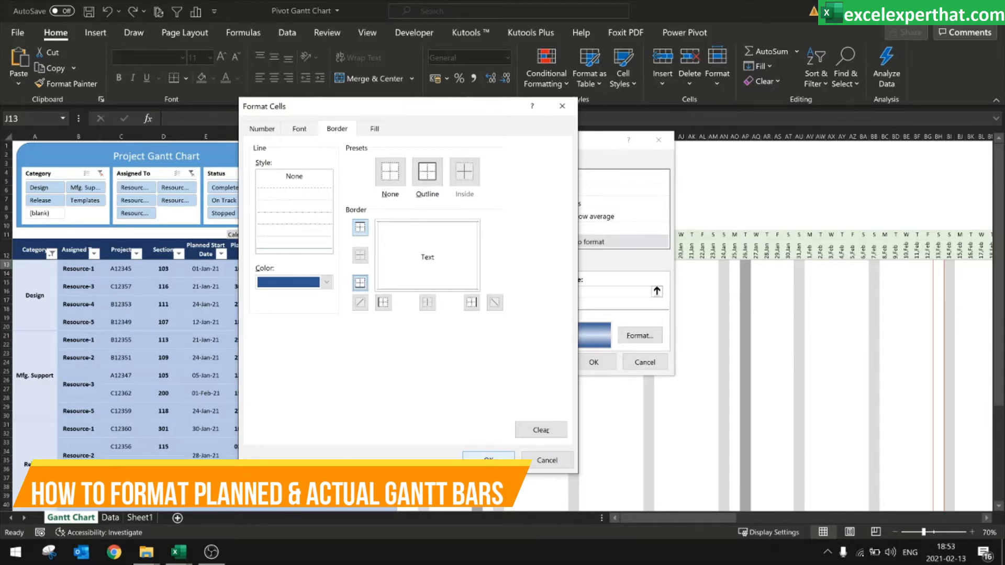
{"action": "left_click", "coordinate": [489, 458]}
{"action": "left_click", "coordinate": [602, 364]}
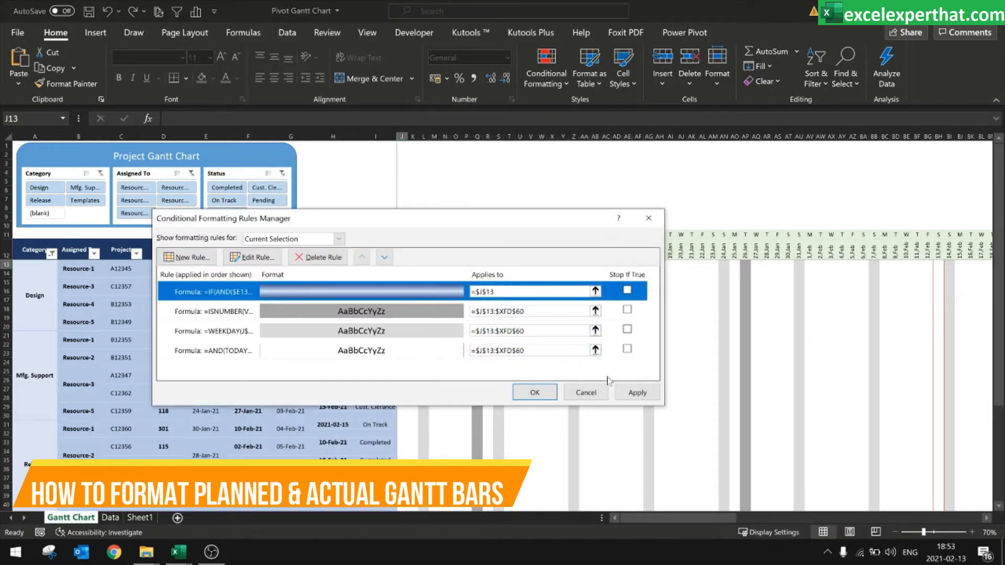
Extend the planned-bar rule to the same range as the other rules, =$J$13:$XFD$60, and apply it to the sheet
{"action": "left_click", "coordinate": [635, 394]}
{"action": "left_click", "coordinate": [401, 306]}
{"action": "key", "text": "ctrl+c"}
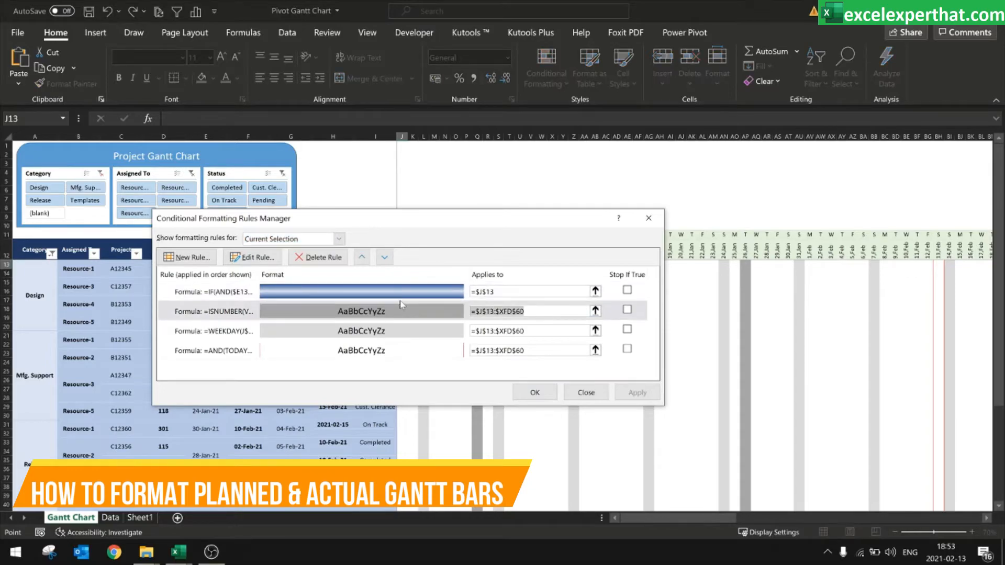
{"action": "left_click", "coordinate": [479, 291]}
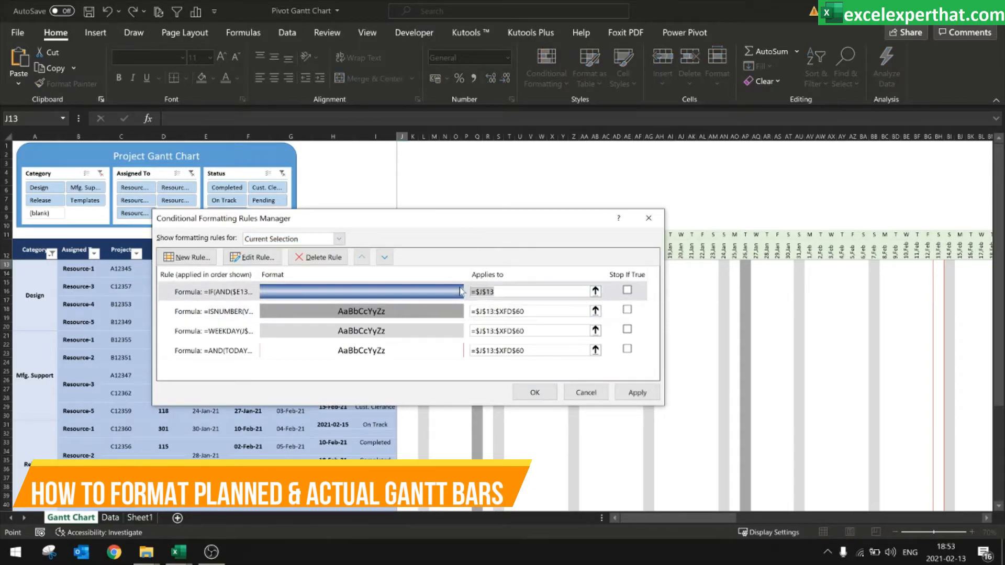
{"action": "key", "text": "ctrl+v"}
{"action": "left_click", "coordinate": [636, 393]}
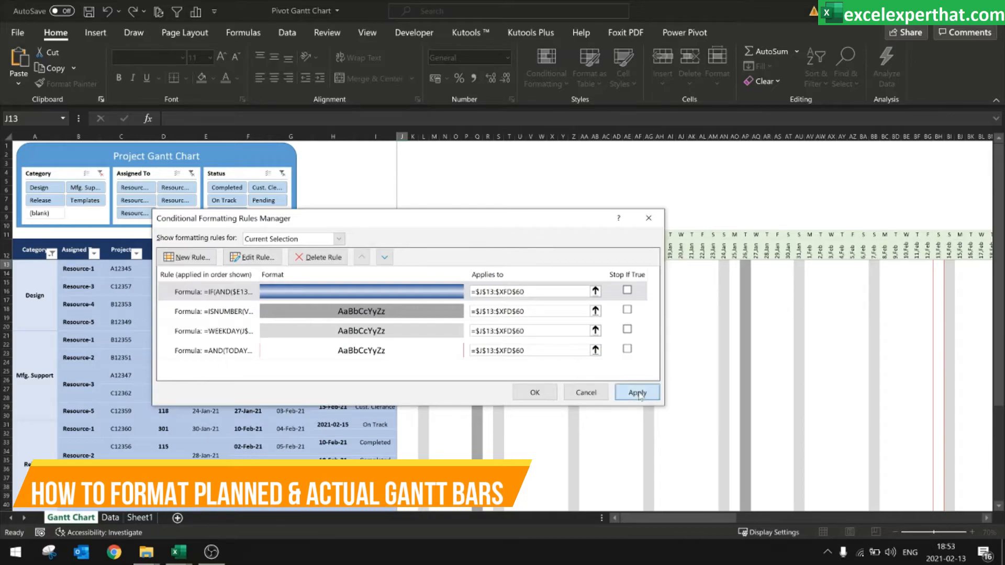
{"action": "left_click", "coordinate": [538, 398]}
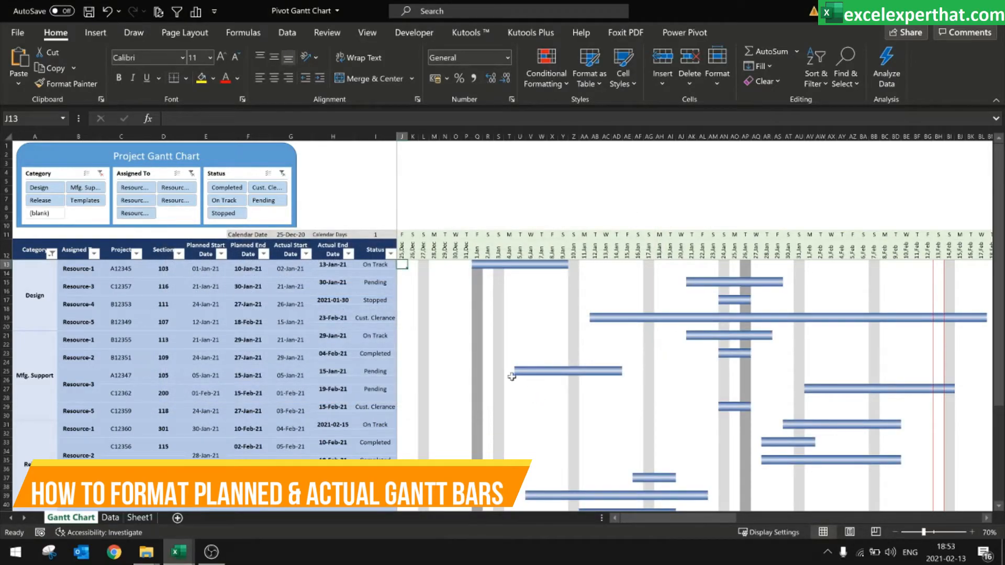
Compare the first tasks' planned start and end dates with their bars in the calendar, closing the pivot field list
{"action": "left_click", "coordinate": [216, 270]}
{"action": "left_click", "coordinate": [253, 271]}
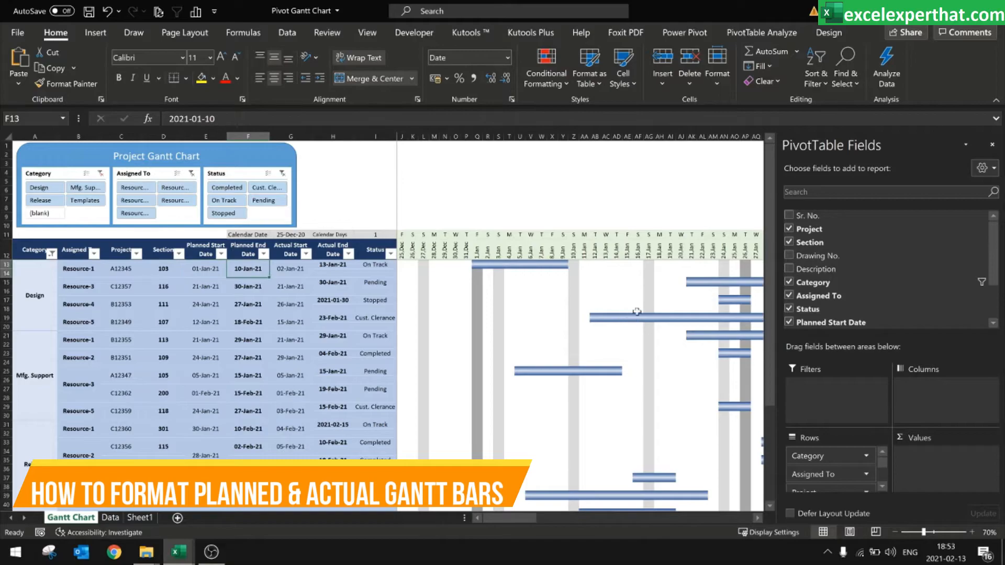
{"action": "left_click", "coordinate": [992, 145]}
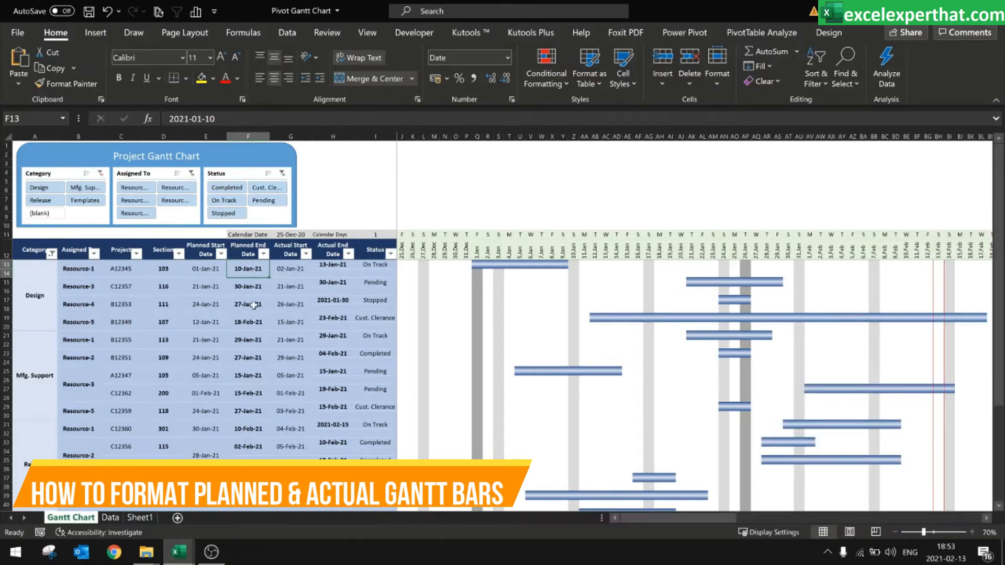
{"action": "left_click", "coordinate": [207, 273]}
{"action": "left_click", "coordinate": [251, 271]}
{"action": "left_click", "coordinate": [195, 287]}
{"action": "left_click", "coordinate": [241, 290]}
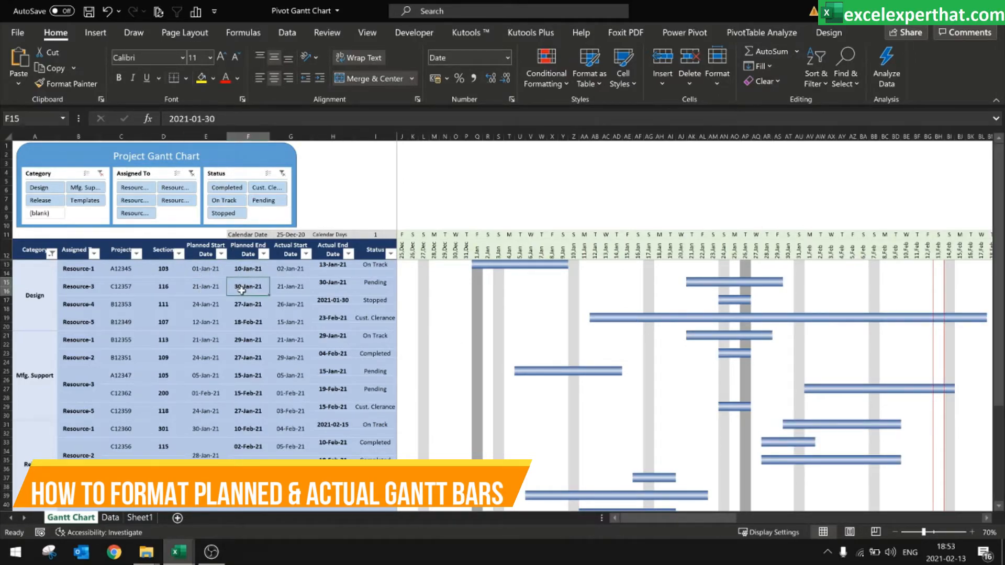
{"action": "left_click", "coordinate": [202, 302]}
{"action": "left_click", "coordinate": [249, 305]}
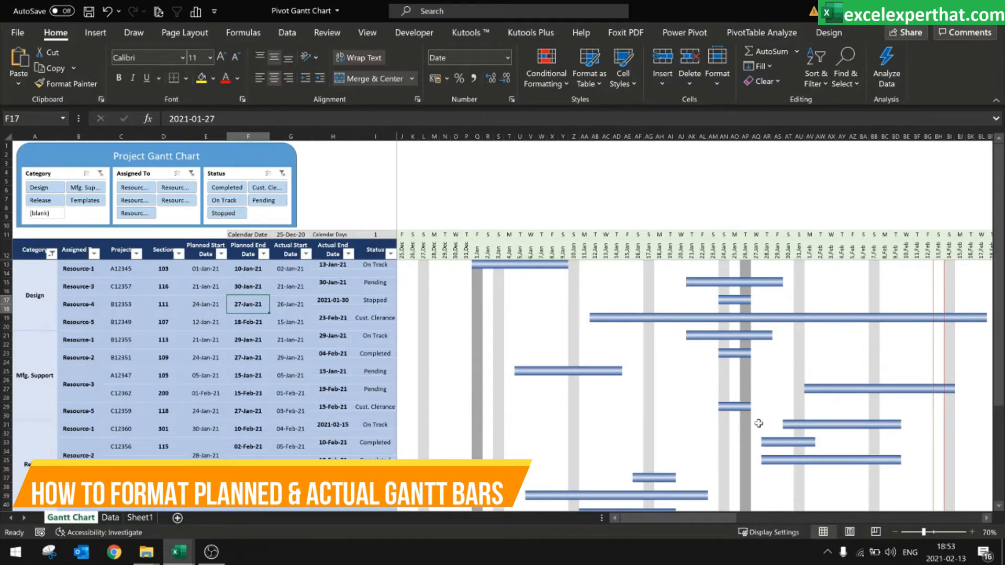
{"action": "left_click", "coordinate": [520, 200]}
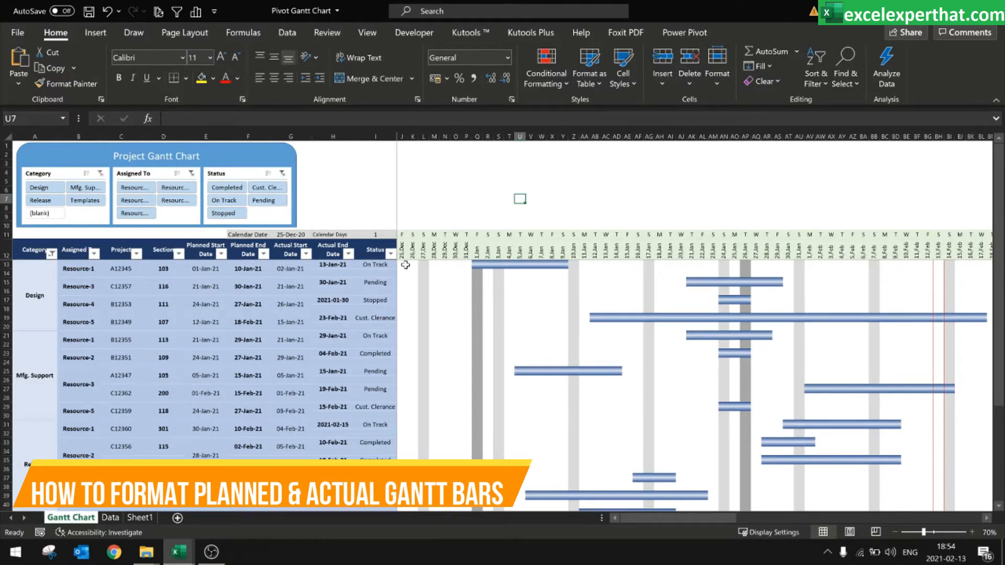
Select every second calendar row from row 14 to row 48, each from column J across the full calendar width
{"action": "left_click_drag", "start_coordinate": [406, 264], "coordinate": [758, 463]}
{"action": "left_click_drag", "start_coordinate": [401, 272], "coordinate": [589, 273]}
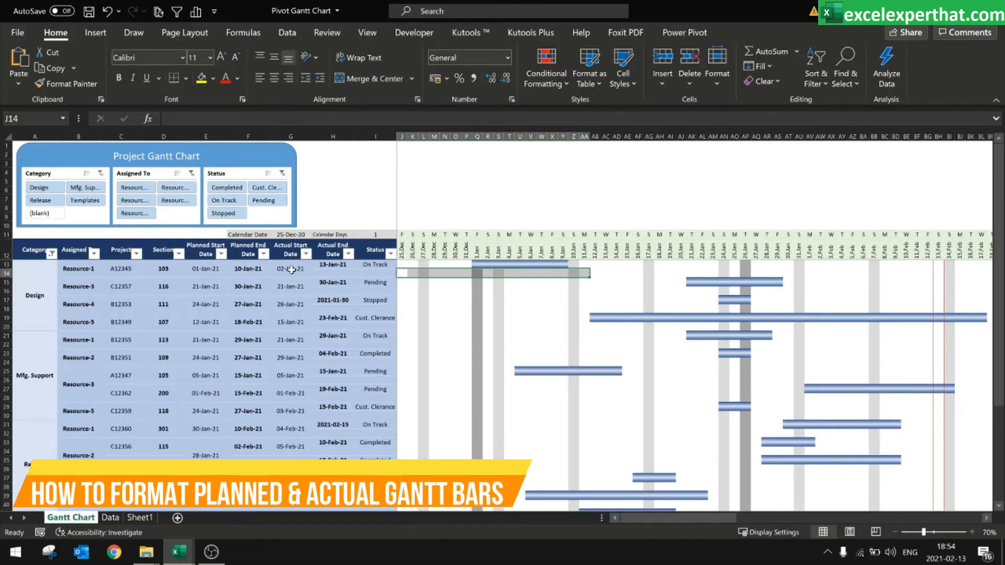
{"action": "left_click", "coordinate": [402, 290], "text": "ctrl"}
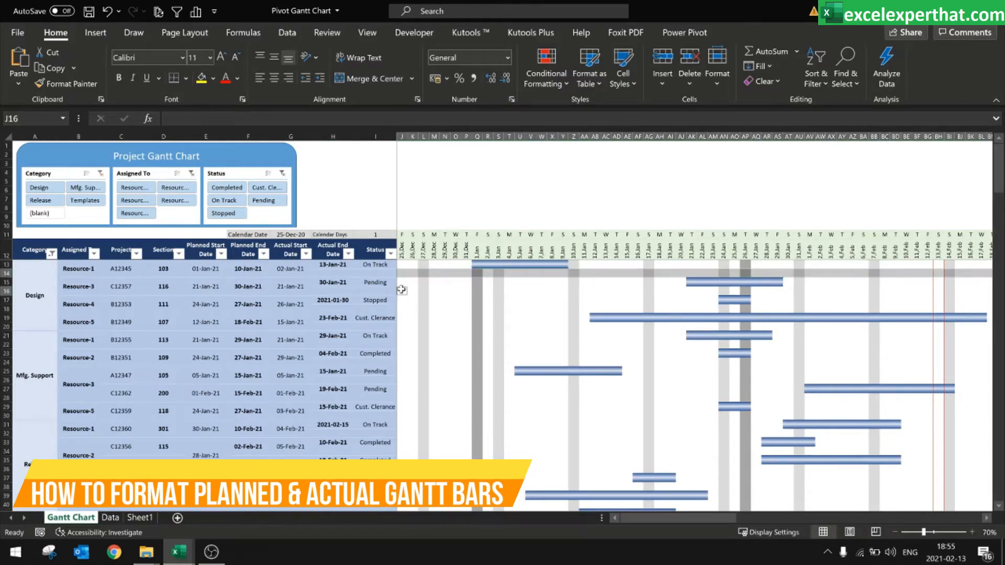
{"action": "key", "text": "ctrl+shift+Right"}
{"action": "left_click_drag", "start_coordinate": [885, 519], "coordinate": [623, 527]}
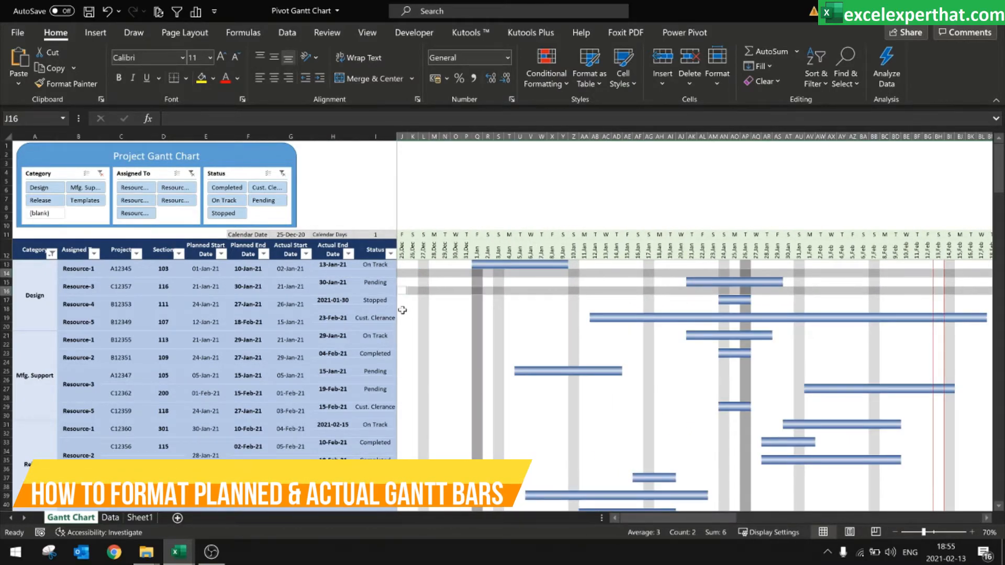
{"action": "left_click", "coordinate": [403, 310], "text": "ctrl"}
{"action": "key", "text": "ctrl+shift+Right"}
{"action": "left_click_drag", "start_coordinate": [901, 519], "coordinate": [680, 523]}
{"action": "left_click", "coordinate": [401, 326], "text": "ctrl"}
{"action": "key", "text": "ctrl+shift+Right"}
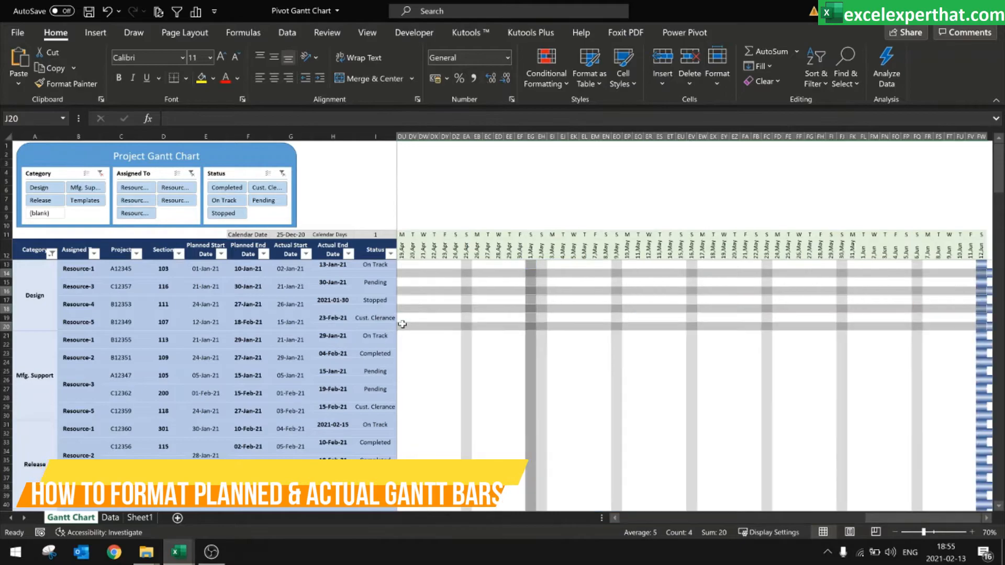
{"action": "key", "text": "ctrl+BackSpace"}
{"action": "left_click", "coordinate": [401, 344], "text": "ctrl"}
{"action": "key", "text": "ctrl+shift+Right"}
{"action": "left_click_drag", "start_coordinate": [897, 518], "coordinate": [639, 521]}
{"action": "left_click", "coordinate": [402, 362], "text": "ctrl"}
{"action": "key", "text": "ctrl+shift+Right"}
{"action": "key", "text": "ctrl+BackSpace"}
{"action": "left_click", "coordinate": [403, 379], "text": "ctrl"}
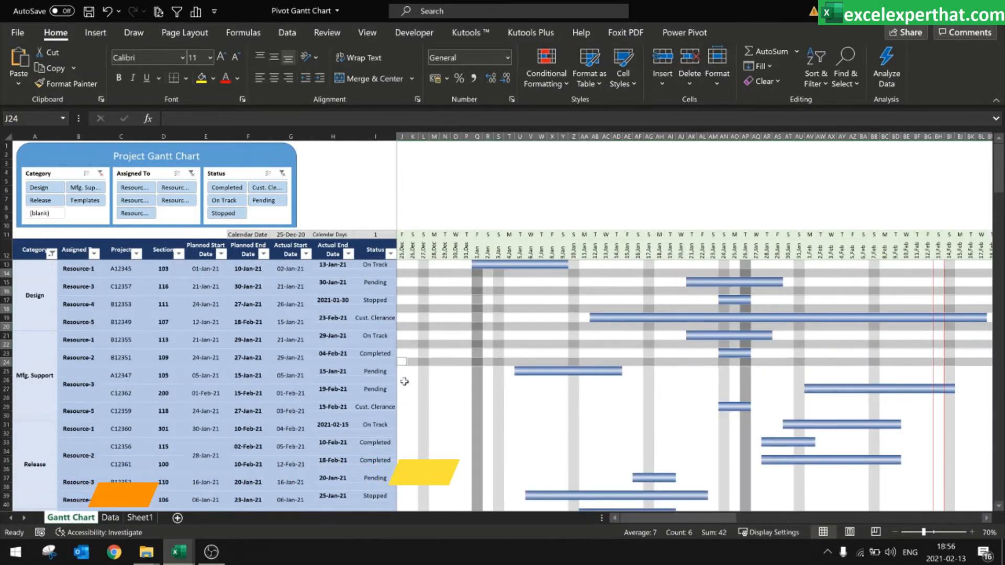
{"action": "key", "text": "ctrl+shift+Right"}
{"action": "left_click_drag", "start_coordinate": [896, 518], "coordinate": [624, 520]}
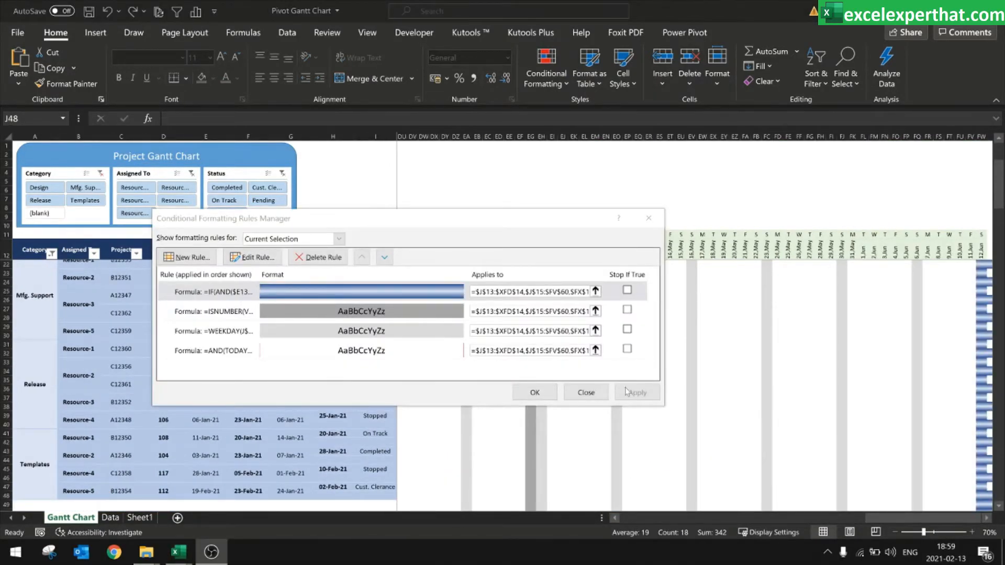
Start a formula-based conditional formatting rule for the selected rows and paste in =IF(AND($G8<=K$7,$H8>=L$7),1,"")
{"action": "left_click", "coordinate": [544, 393]}
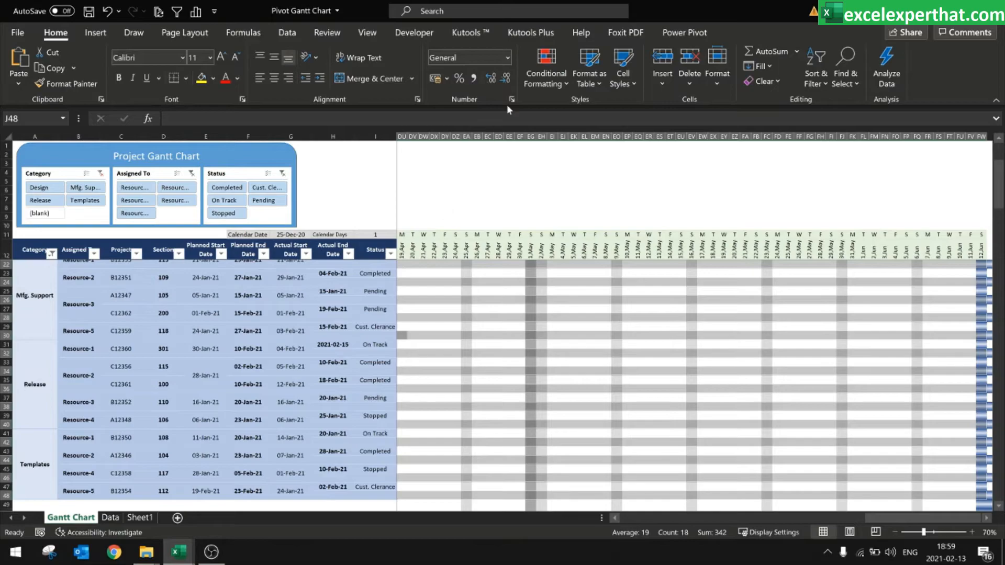
{"action": "scroll", "coordinate": [390, 276], "scroll_direction": "up", "scroll_amount": 3}
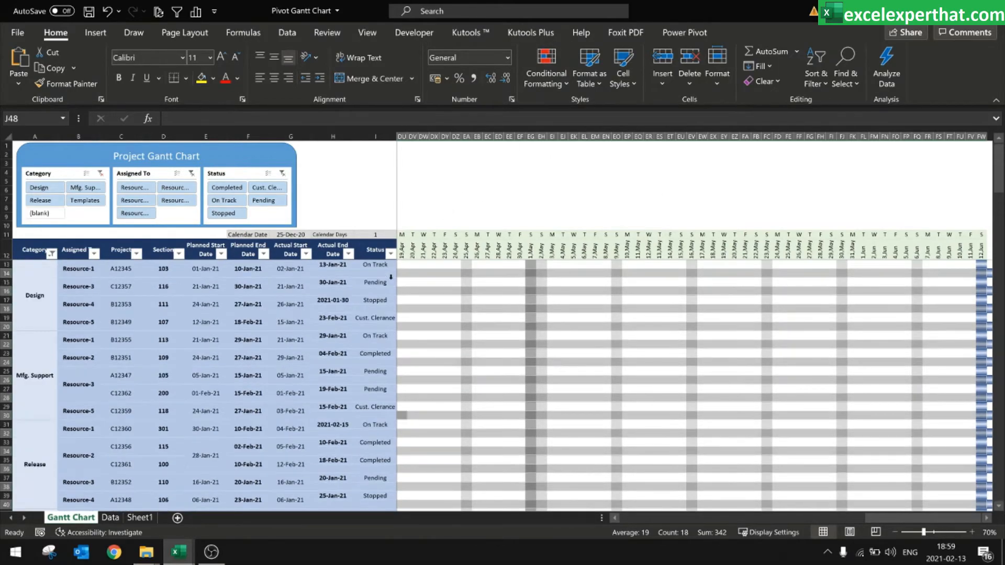
{"action": "left_click", "coordinate": [541, 86]}
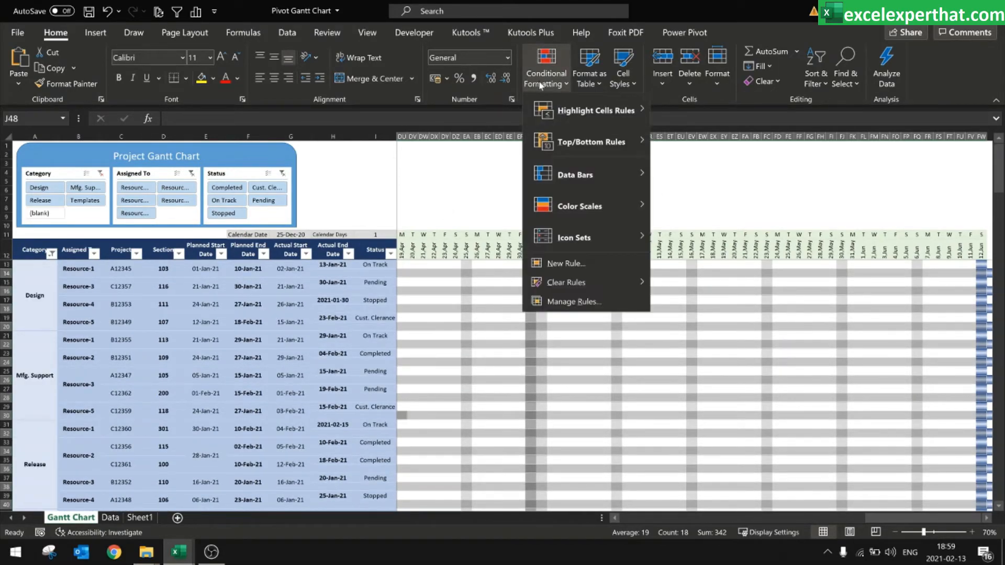
{"action": "left_click", "coordinate": [550, 302]}
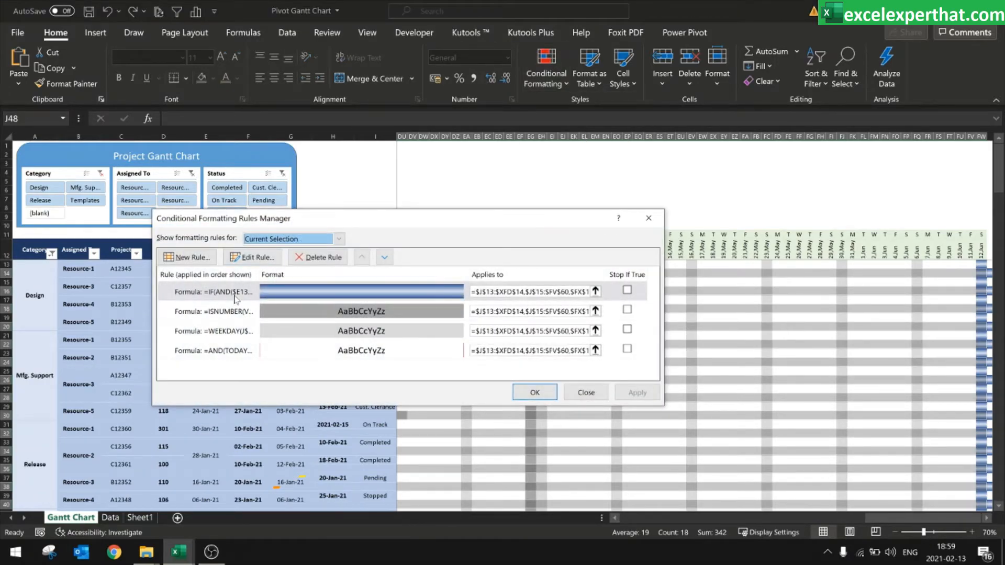
{"action": "left_click", "coordinate": [187, 257]}
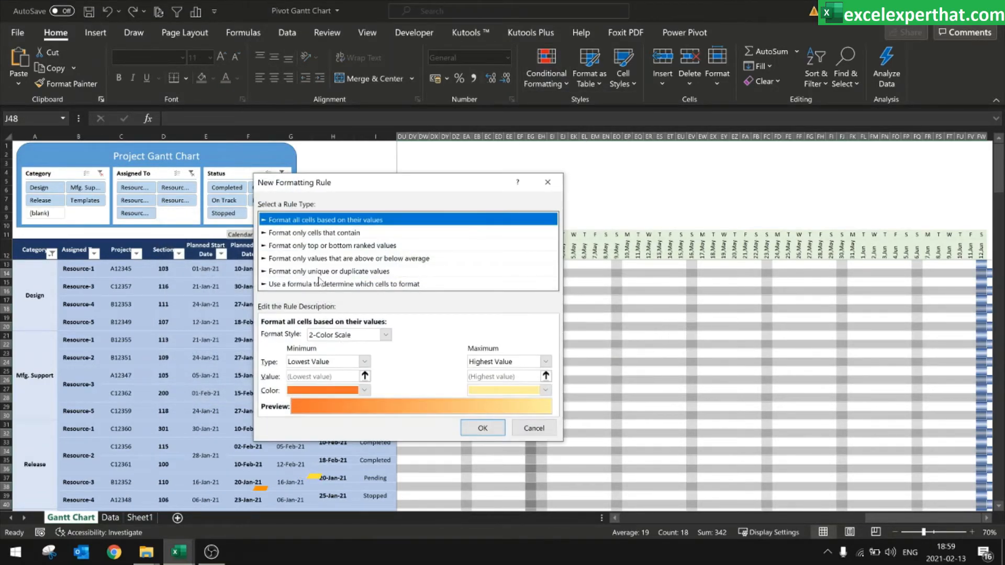
{"action": "left_click", "coordinate": [320, 283]}
{"action": "left_click", "coordinate": [361, 334]}
{"action": "key", "text": "ctrl+v"}
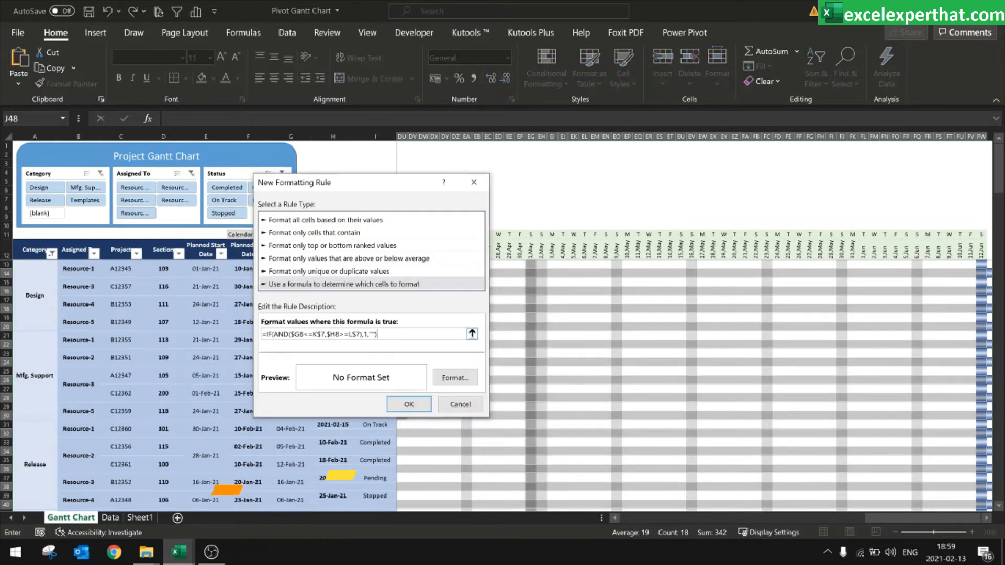
Point the rule formula's first comparison at the actual start date and first calendar date, making it $G13<=J$12
{"action": "left_click_drag", "start_coordinate": [335, 182], "coordinate": [629, 168]}
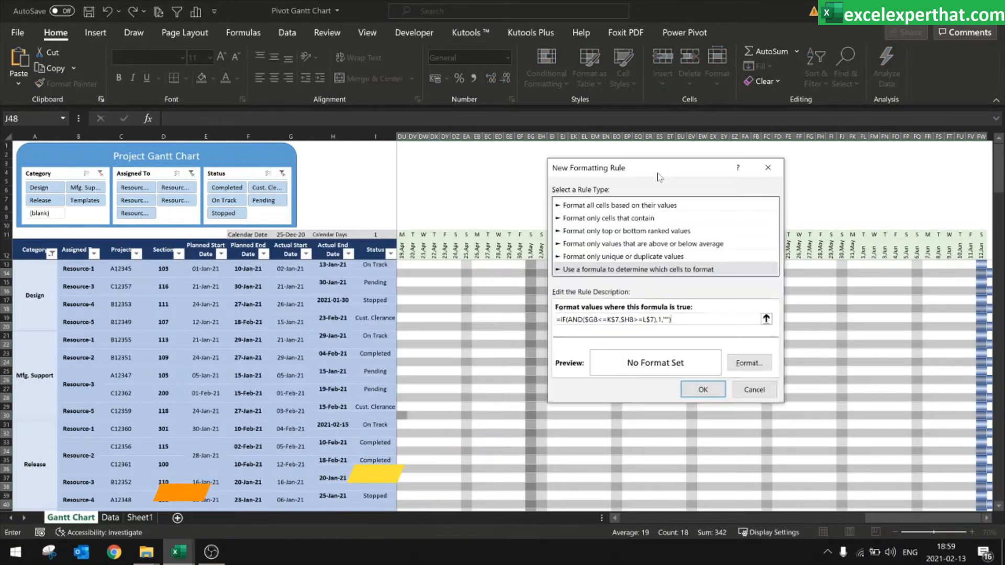
{"action": "left_click", "coordinate": [297, 269]}
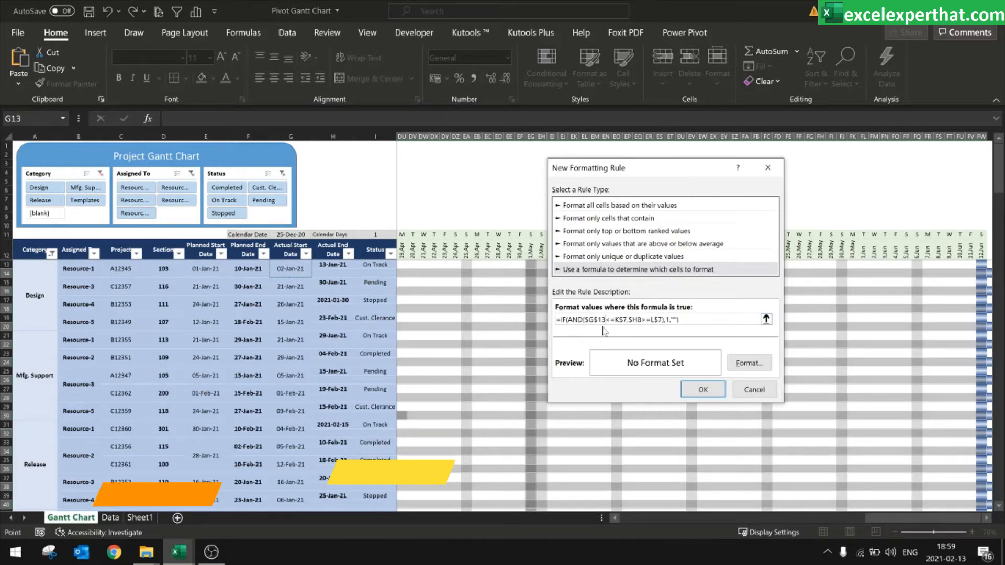
{"action": "key", "text": "F4"}
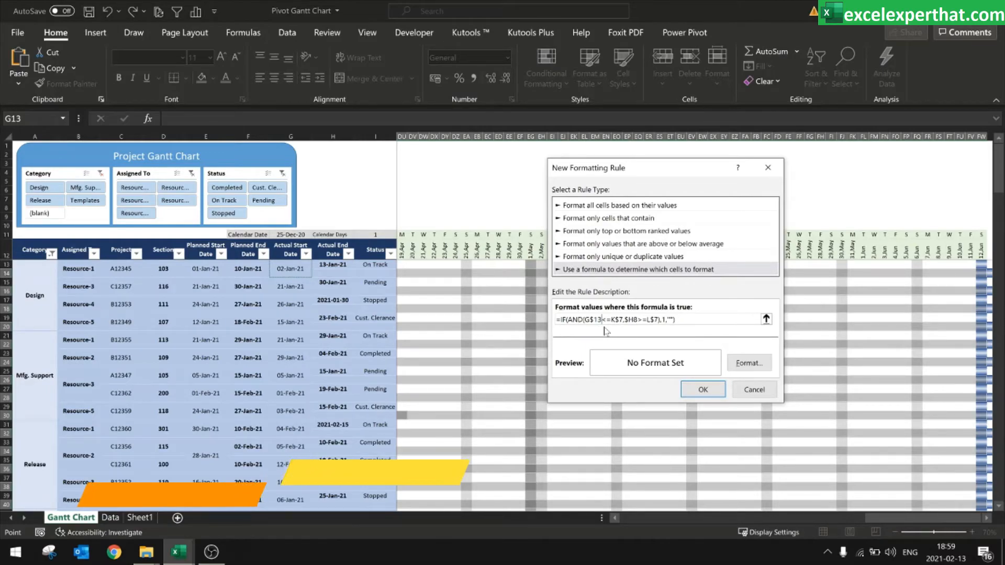
{"action": "key", "text": "F4"}
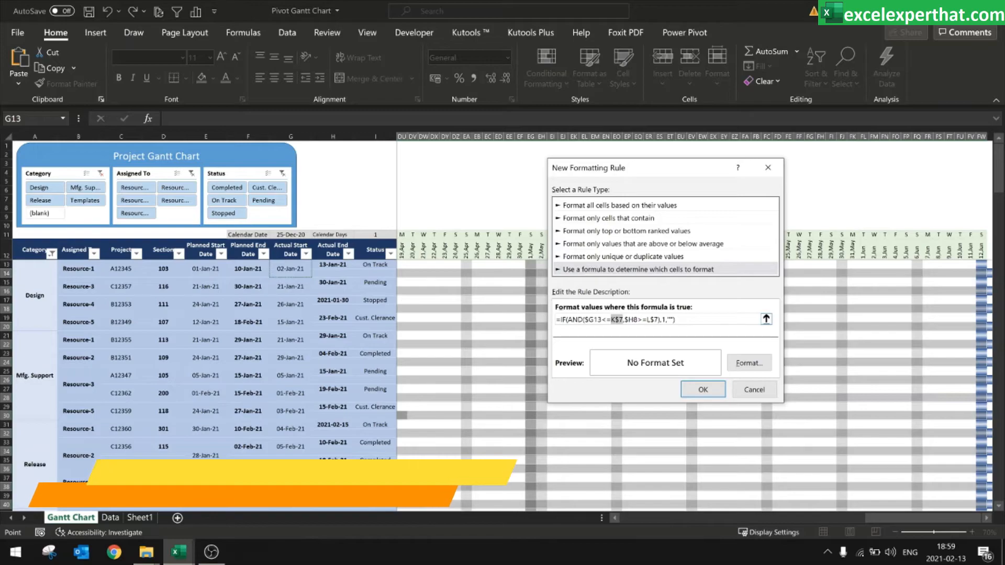
{"action": "left_click", "coordinate": [402, 250]}
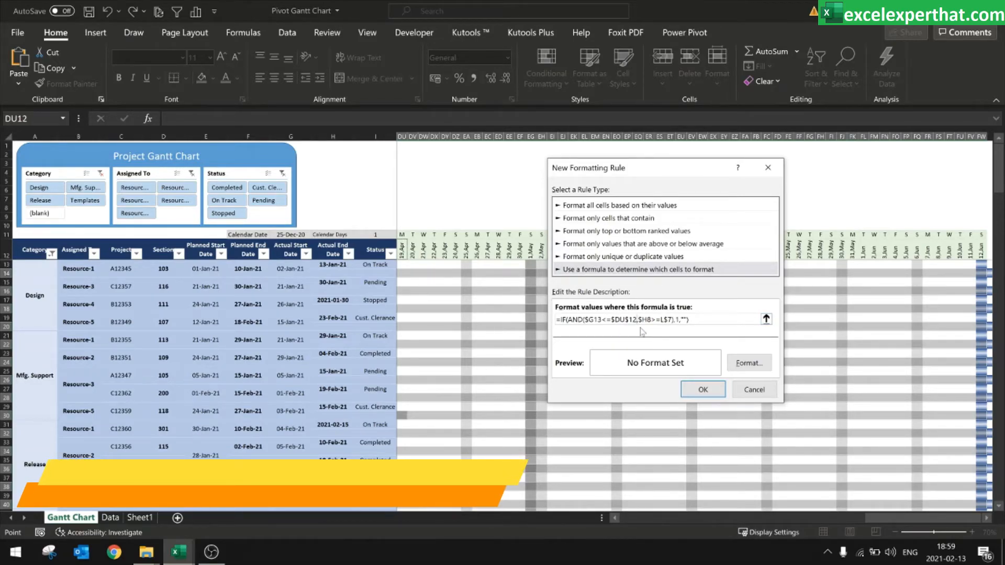
{"action": "left_click", "coordinate": [401, 253]}
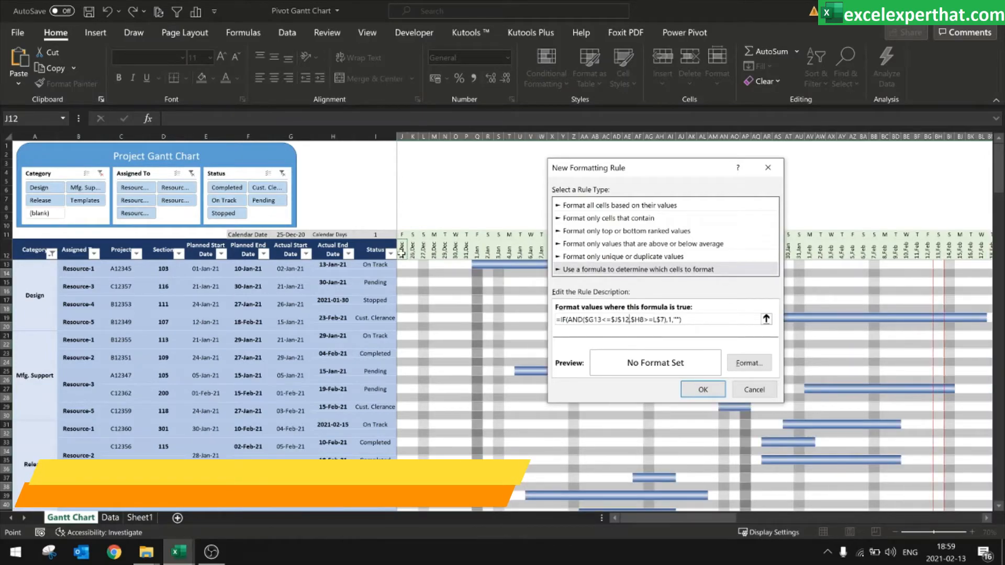
{"action": "key", "text": "F4"}
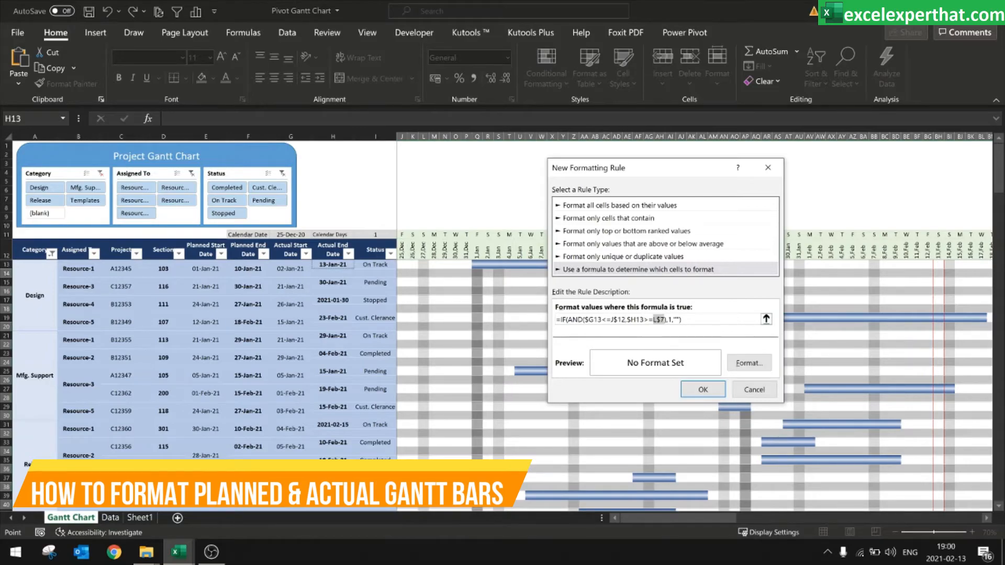
Complete the rule formula with $H13>=K$12 as its second comparison and give the rule a standard green fill
{"action": "left_click", "coordinate": [413, 246]}
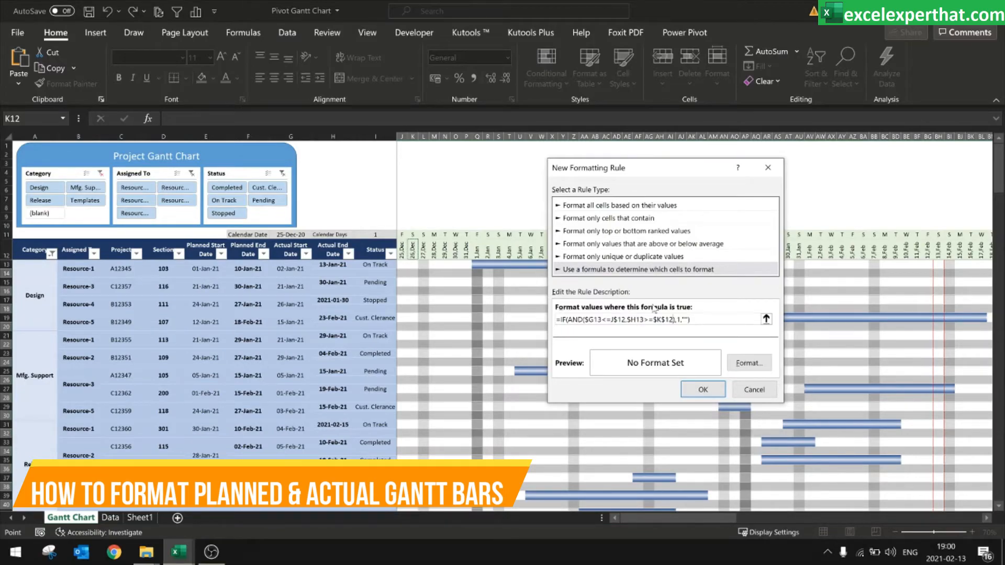
{"action": "key", "text": "F4"}
{"action": "left_click", "coordinate": [749, 363]}
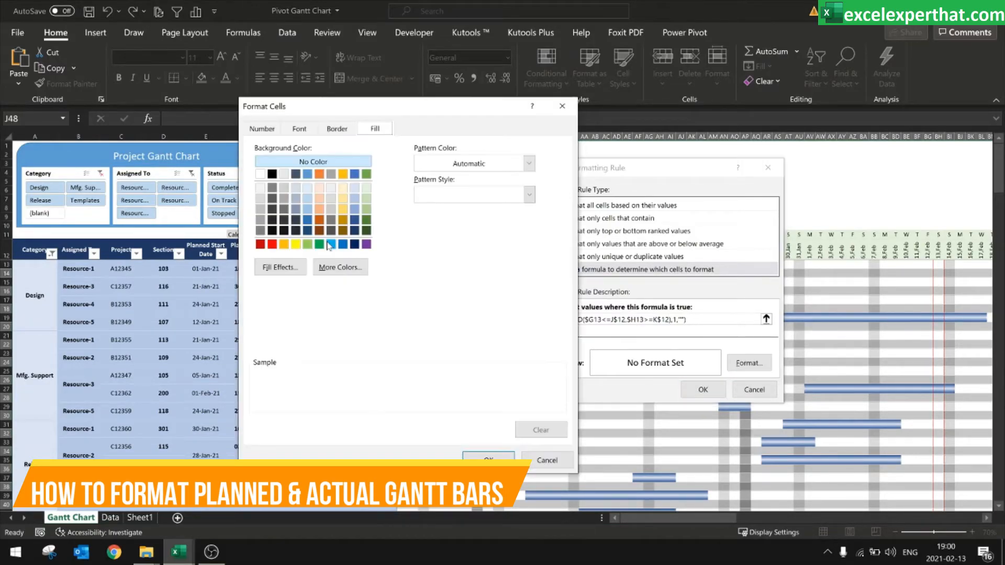
{"action": "left_click", "coordinate": [319, 245]}
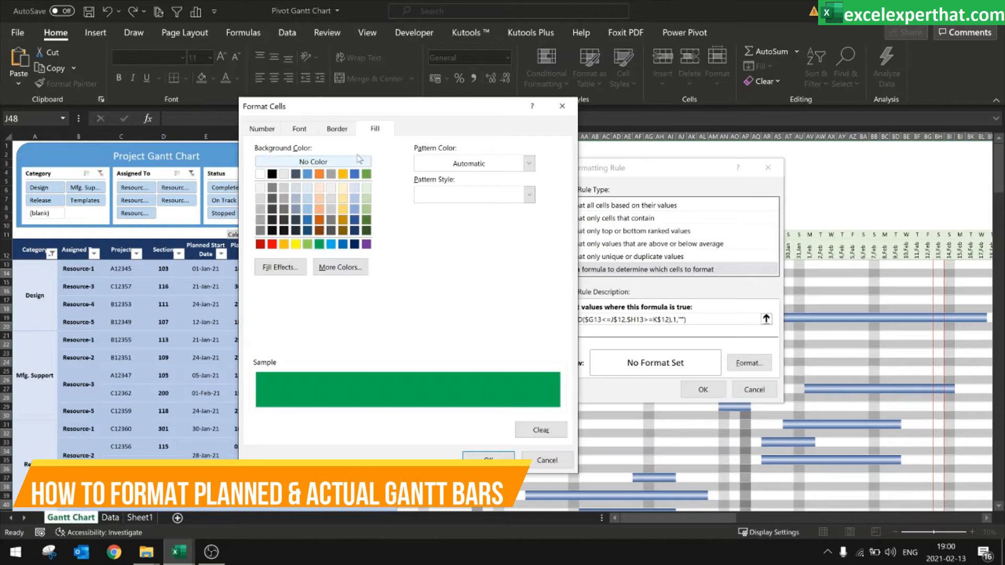
Change the rule's fill to a two-color horizontal gradient, green at the edges and light green in the middle
{"action": "left_click", "coordinate": [280, 267]}
{"action": "left_click", "coordinate": [451, 192]}
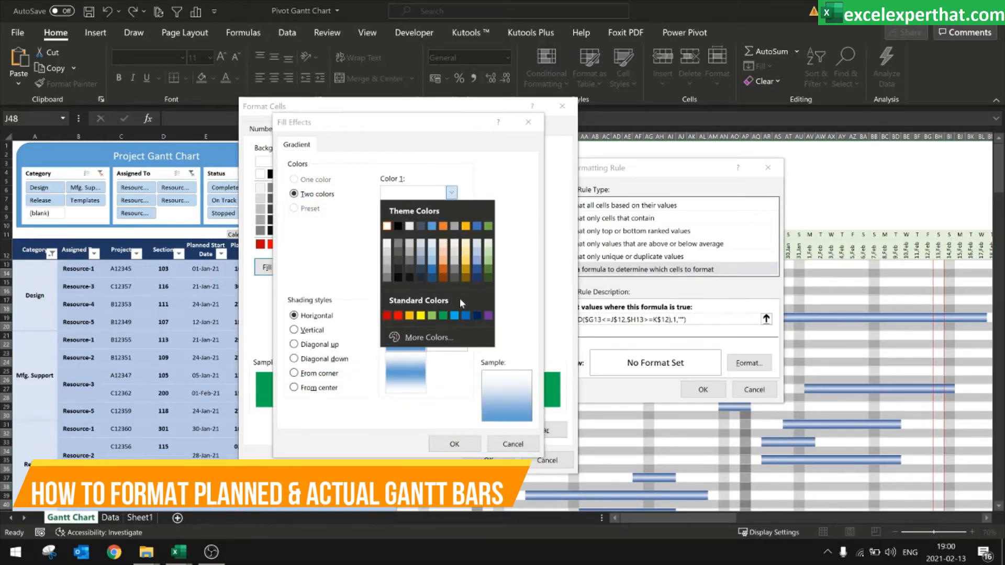
{"action": "left_click", "coordinate": [444, 316]}
{"action": "left_click", "coordinate": [450, 224]}
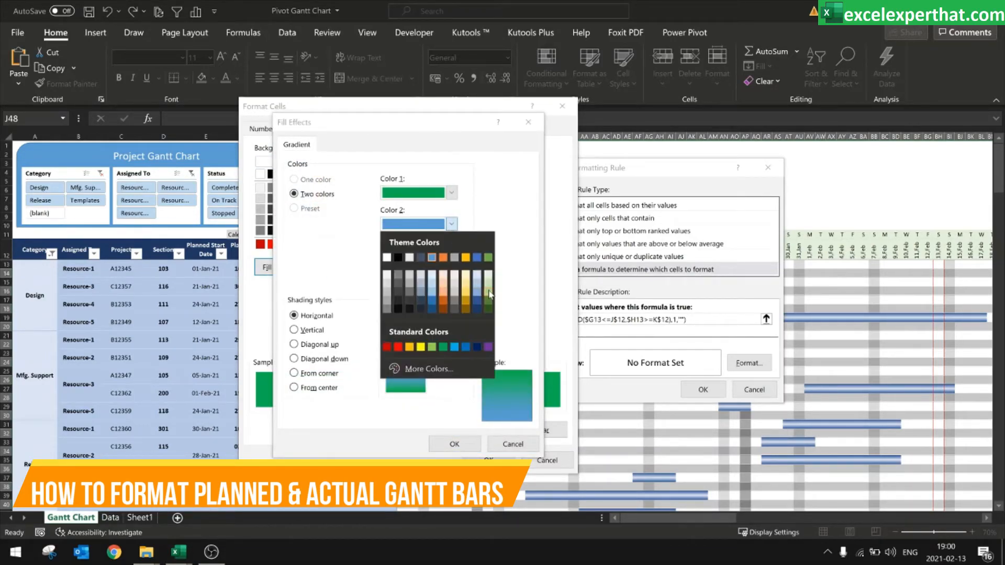
{"action": "left_click", "coordinate": [492, 289]}
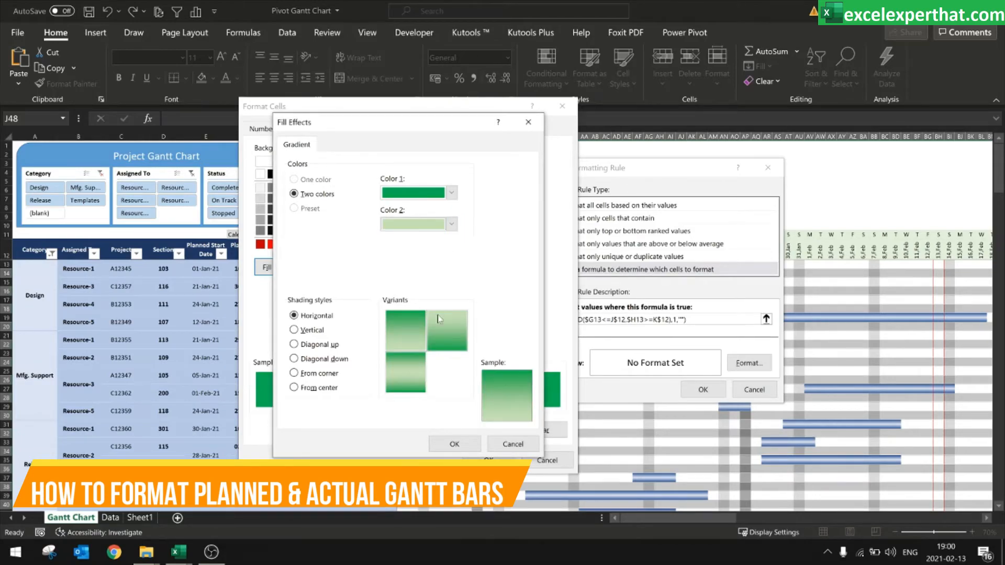
{"action": "left_click", "coordinate": [454, 444]}
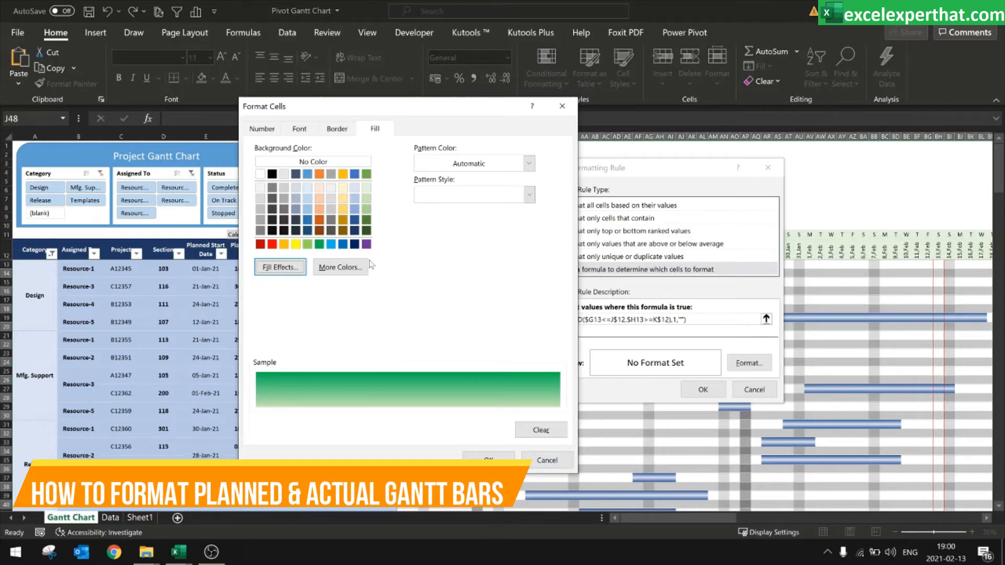
{"action": "left_click", "coordinate": [280, 267]}
{"action": "left_click", "coordinate": [460, 439]}
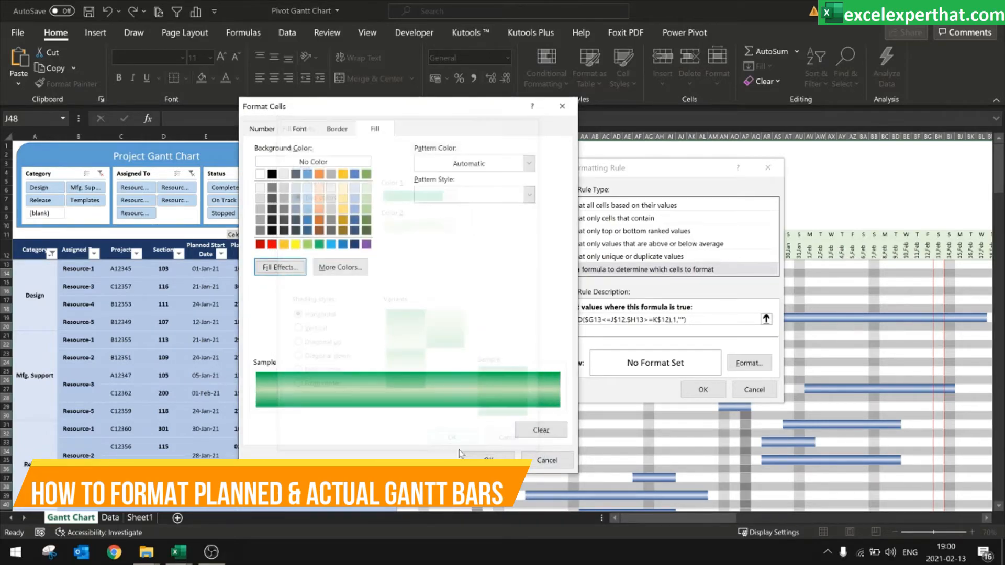
Give the rule the custom number format ;;; so cell values stay hidden, and check its fill
{"action": "left_click", "coordinate": [261, 128]}
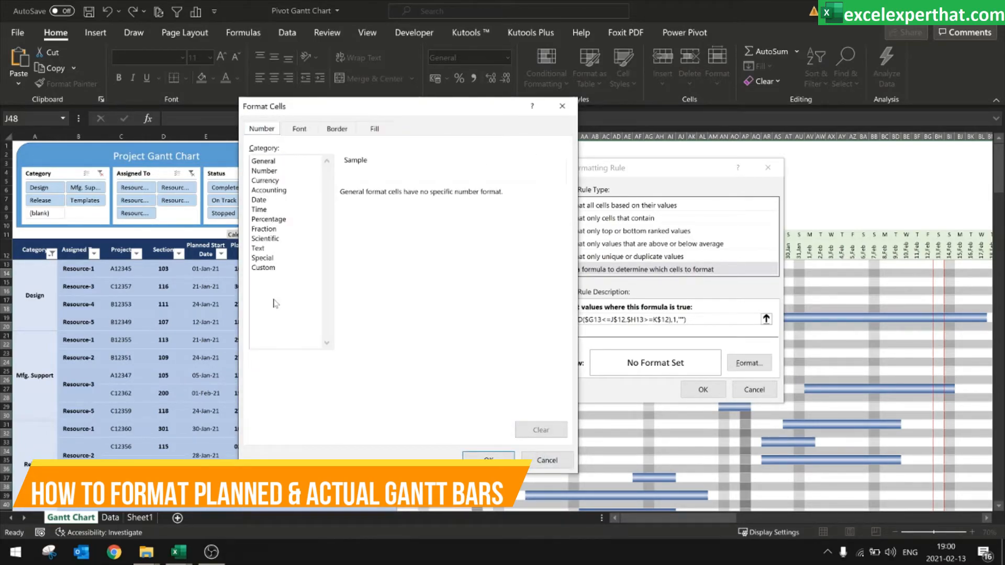
{"action": "left_click", "coordinate": [267, 267]}
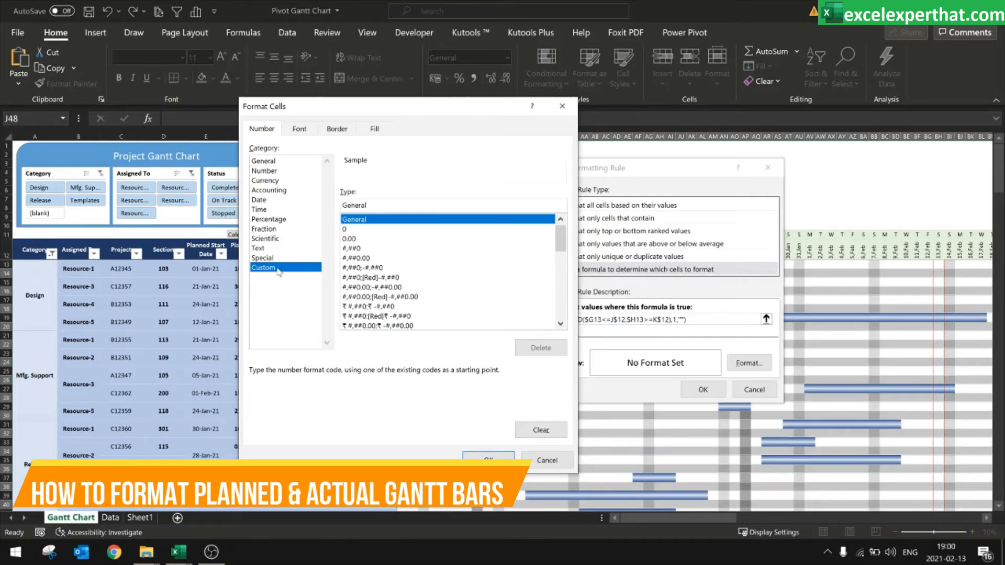
{"action": "double_click", "coordinate": [343, 206]}
{"action": "key", "text": "BackSpace"}
{"action": "type", "text": ";;;"}
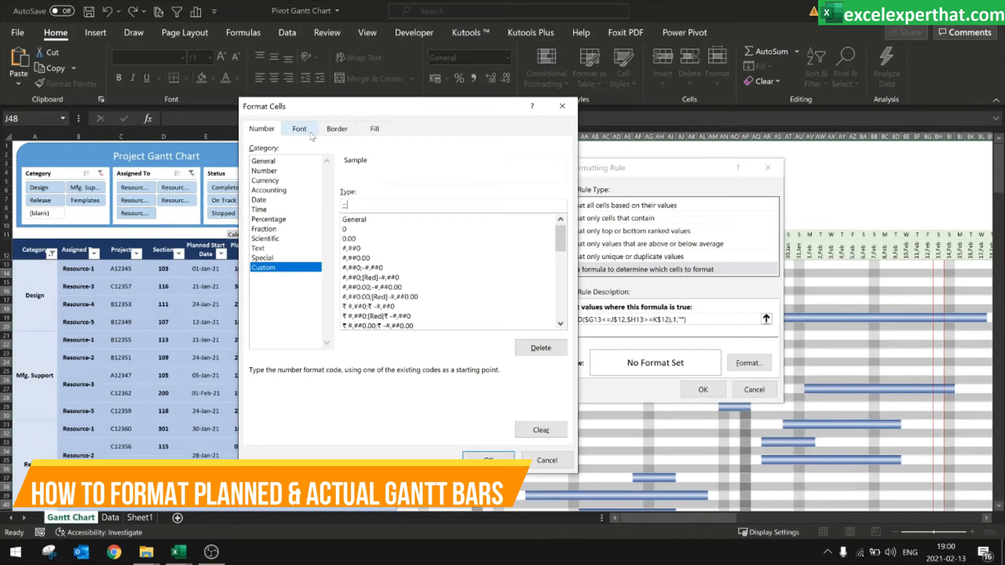
{"action": "left_click", "coordinate": [383, 131]}
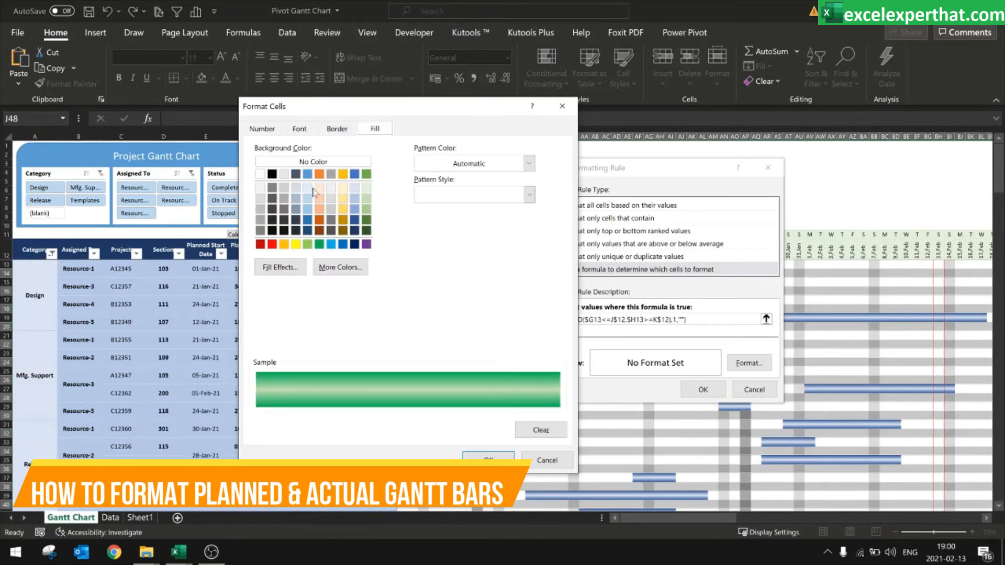
Add green top and bottom borders to the rule's format and apply the rule to the selected calendar rows
{"action": "left_click", "coordinate": [337, 129]}
{"action": "left_click", "coordinate": [326, 283]}
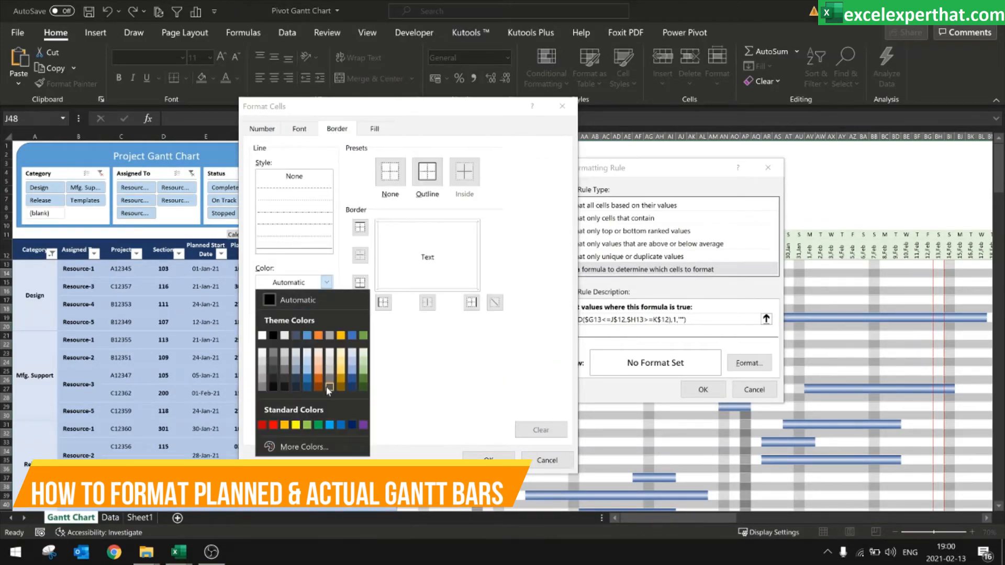
{"action": "left_click", "coordinate": [319, 425]}
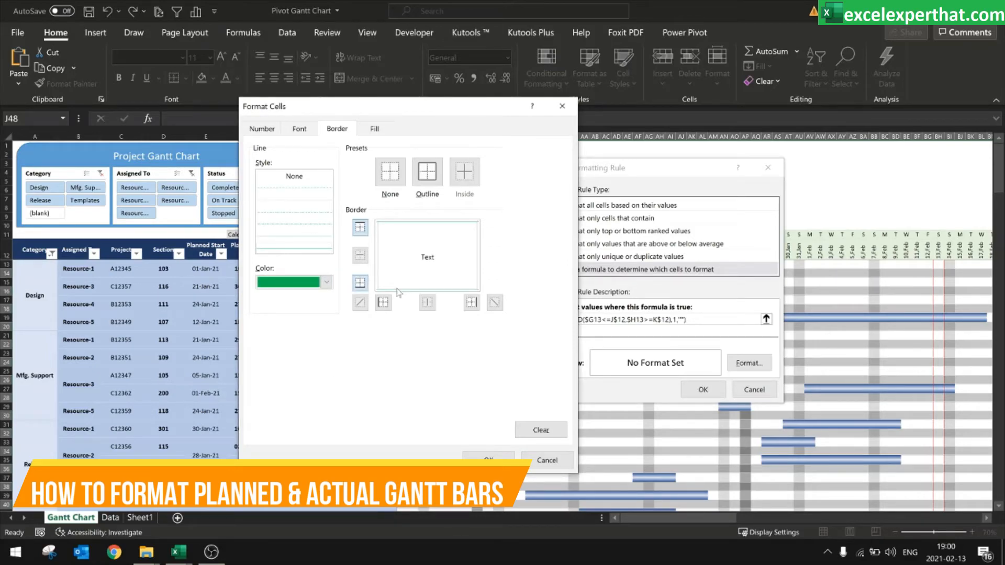
{"action": "left_click", "coordinate": [488, 457]}
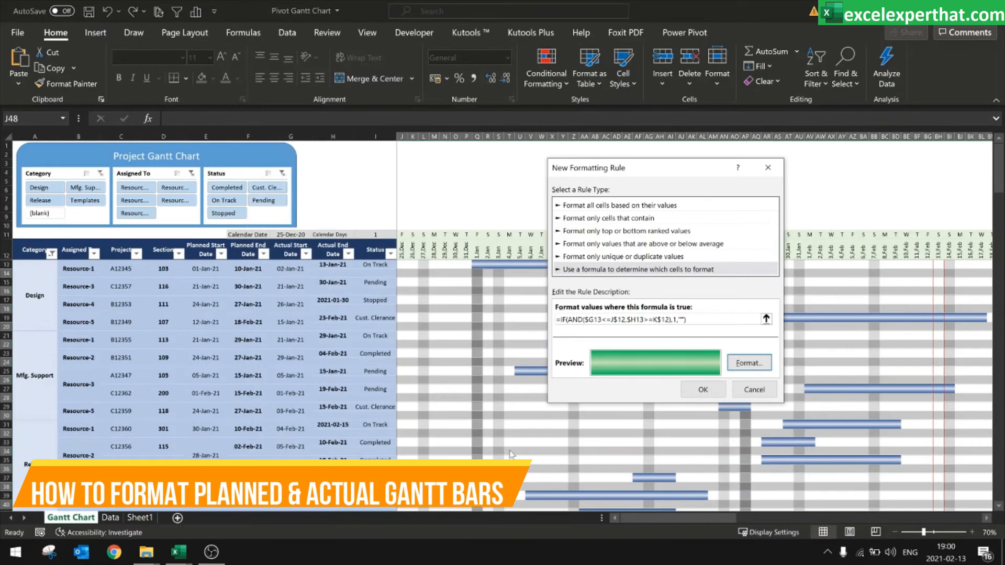
{"action": "left_click", "coordinate": [703, 390]}
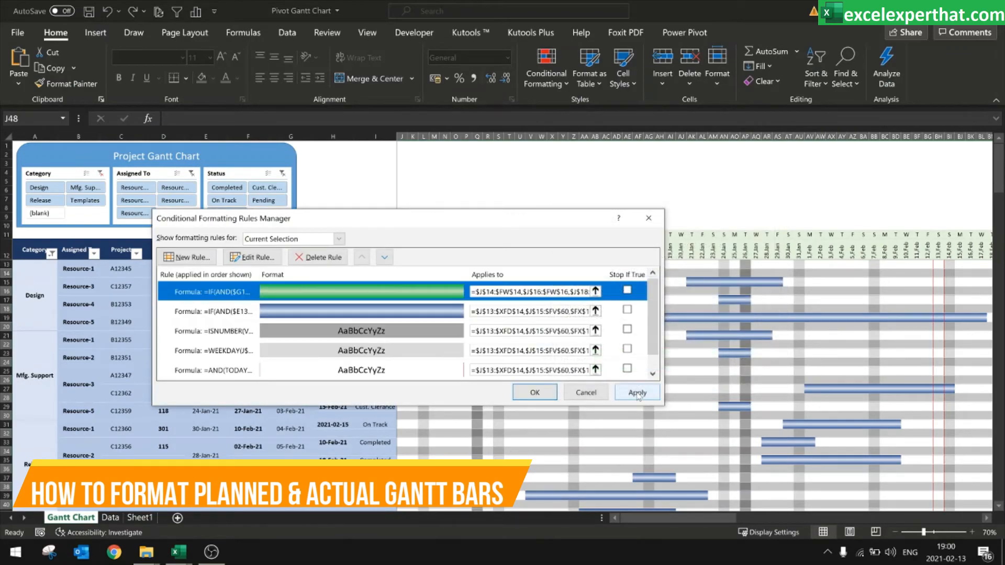
{"action": "left_click", "coordinate": [638, 394]}
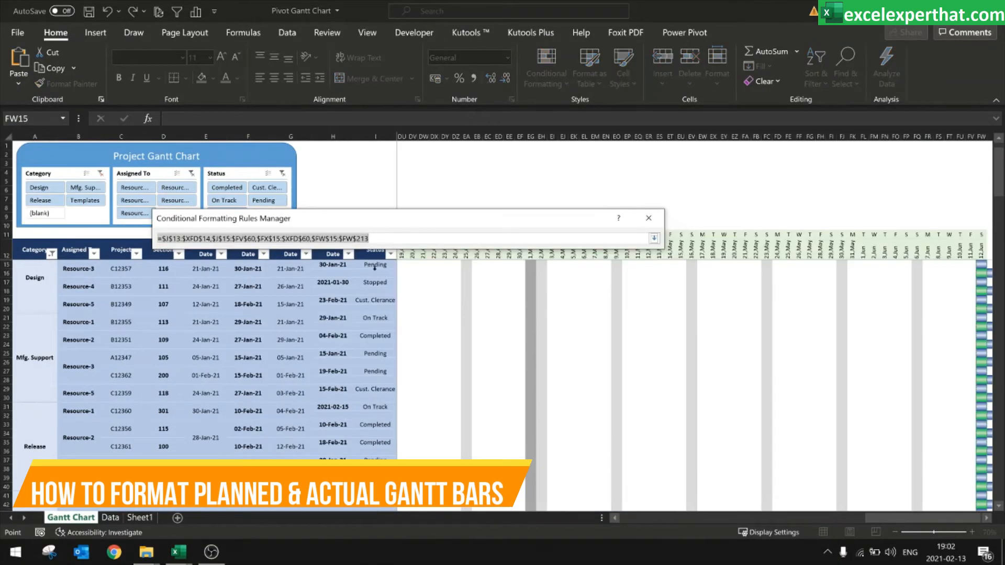
Compare the first task's planned and actual start and end dates with its blue and green calendar bars
{"action": "scroll", "coordinate": [438, 307], "scroll_direction": "left", "scroll_amount": 15}
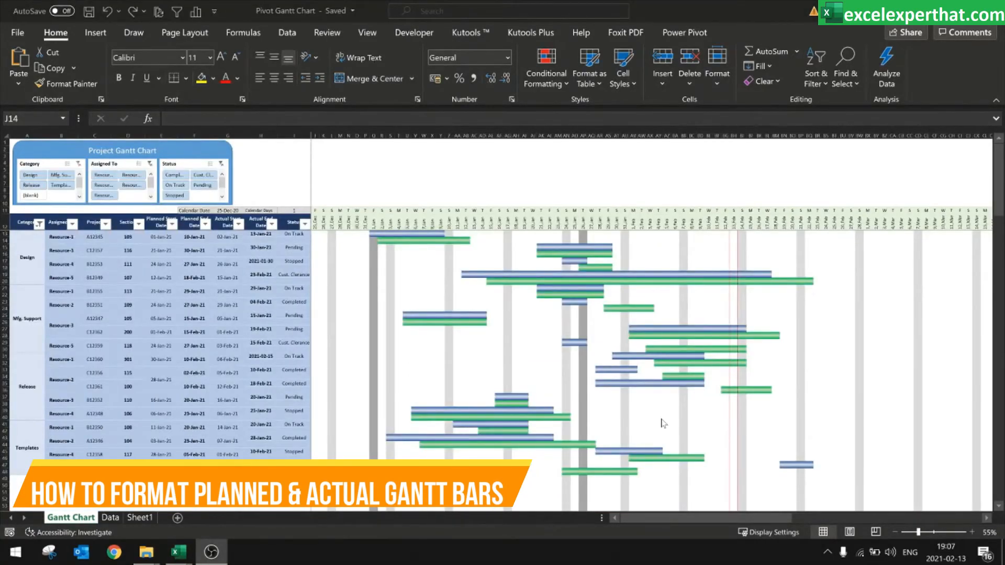
{"action": "left_click", "coordinate": [318, 237]}
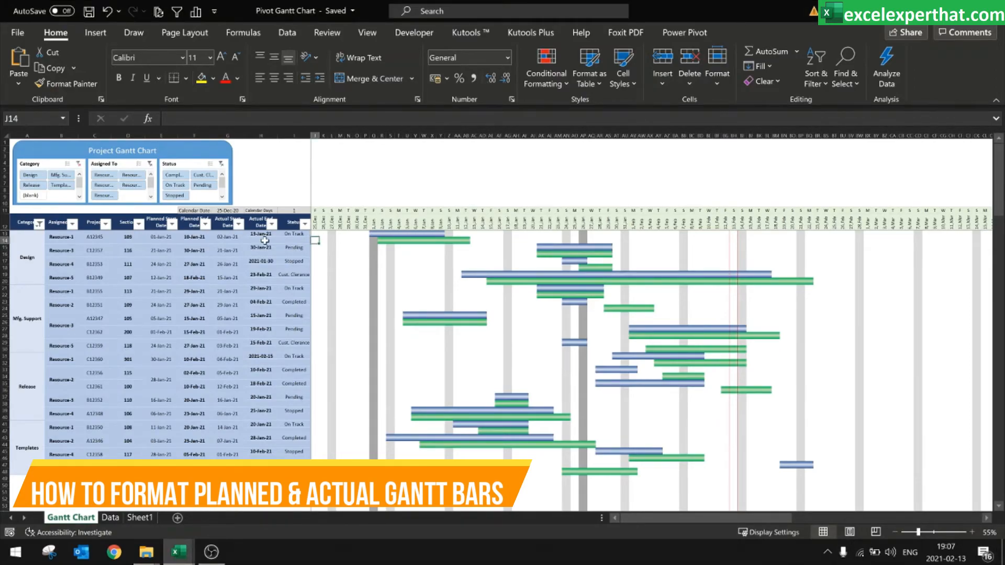
{"action": "left_click_drag", "start_coordinate": [160, 224], "coordinate": [252, 222]}
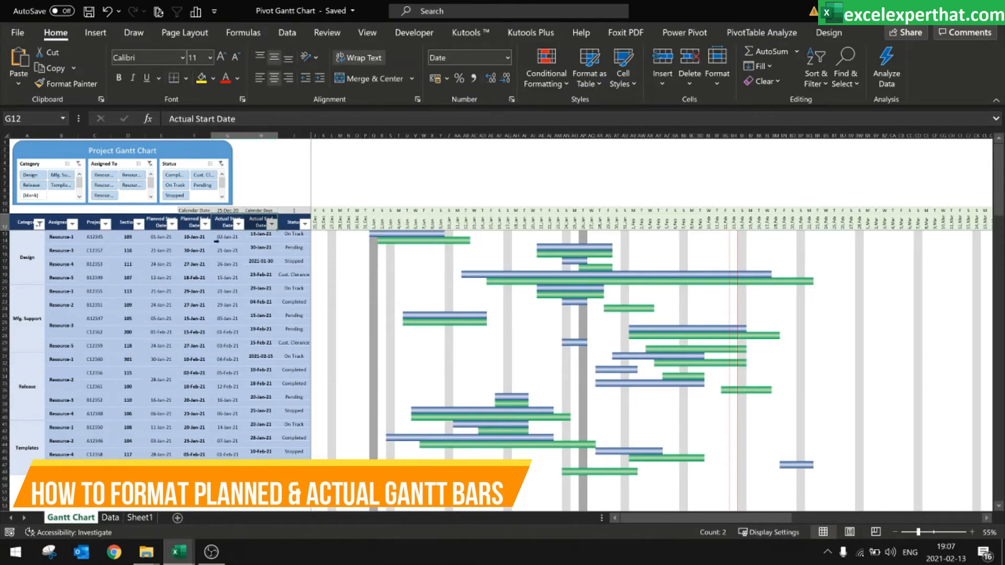
{"action": "left_click", "coordinate": [158, 236]}
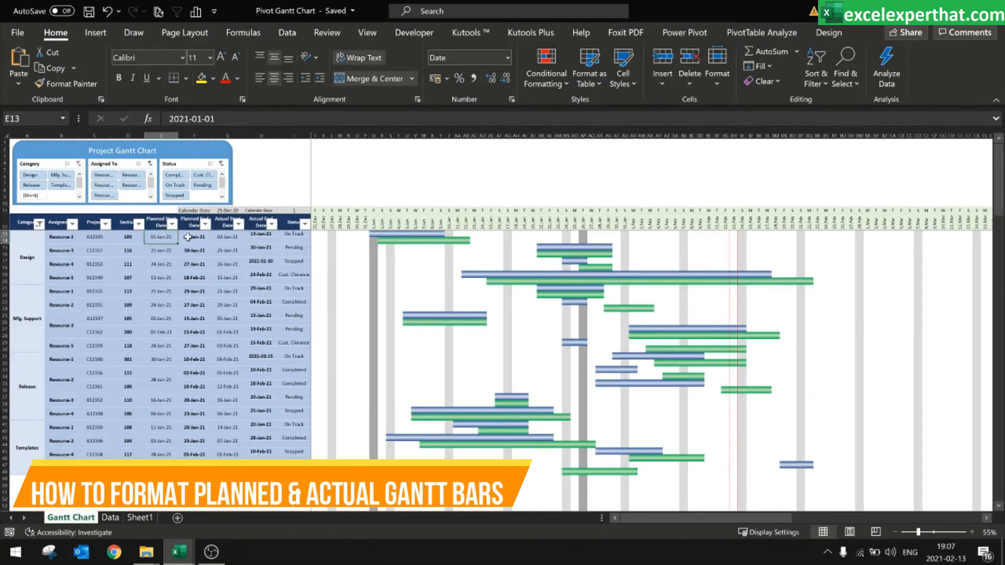
{"action": "key", "text": "Right"}
{"action": "left_click_drag", "start_coordinate": [372, 236], "coordinate": [443, 236]}
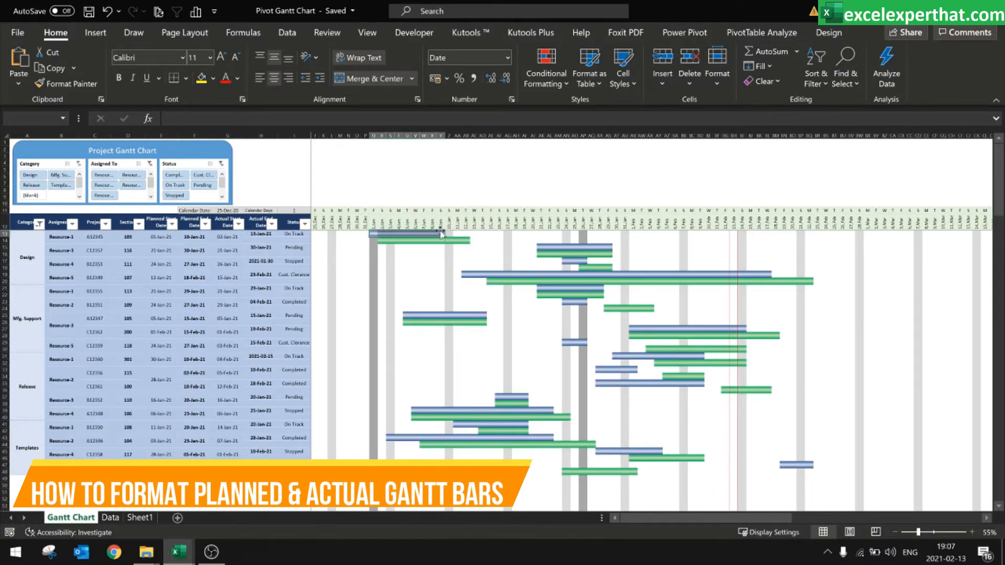
{"action": "left_click", "coordinate": [226, 239]}
{"action": "left_click", "coordinate": [260, 235]}
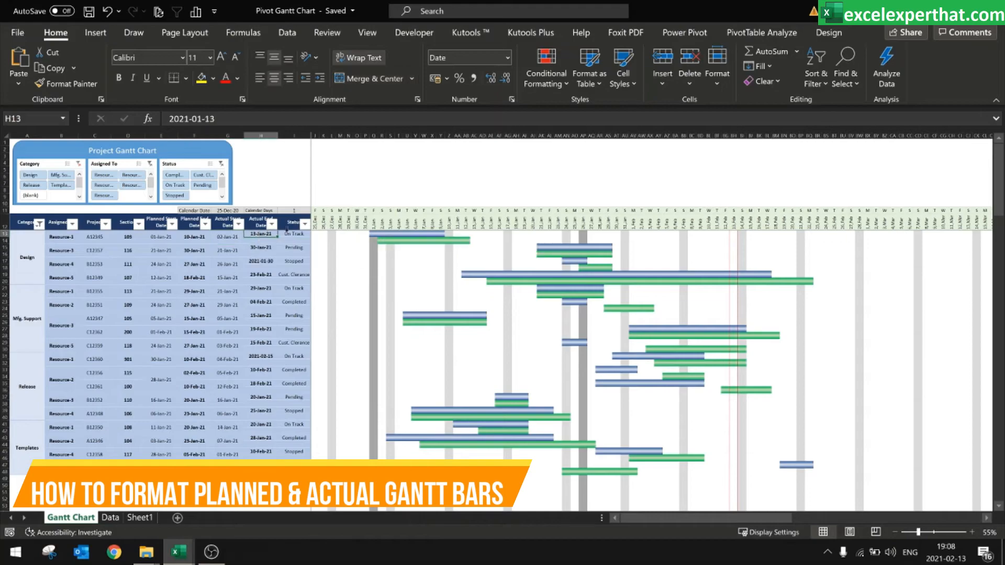
{"action": "left_click_drag", "start_coordinate": [385, 242], "coordinate": [466, 241]}
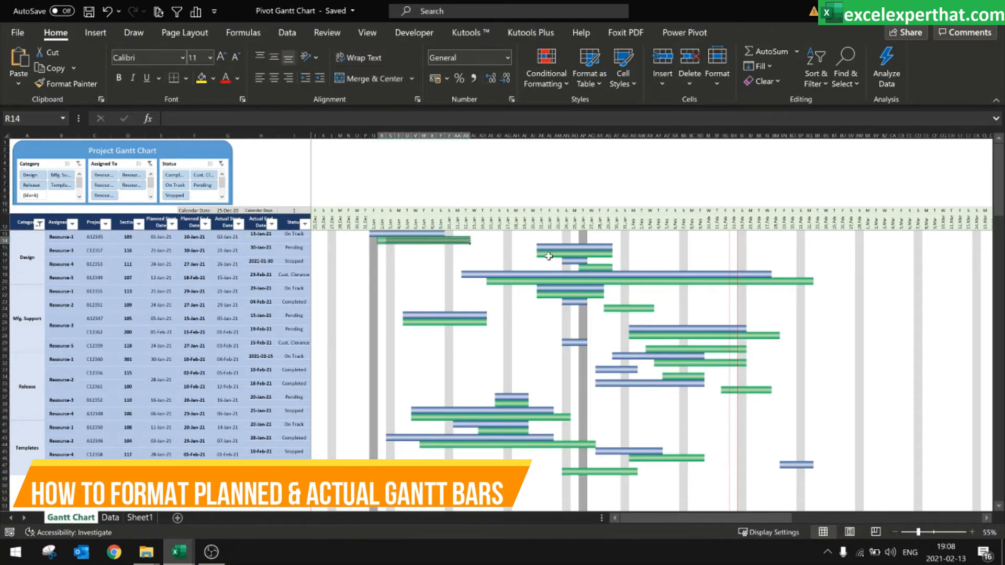
Examine the planned and actual bars of further tasks, down to the pair in rows 43 and 44
{"action": "left_click_drag", "start_coordinate": [549, 256], "coordinate": [577, 256]}
{"action": "mouse_move", "coordinate": [472, 409]}
{"action": "left_mouse_down"}
{"action": "mouse_move", "coordinate": [495, 408]}
{"action": "mouse_move", "coordinate": [482, 417]}
{"action": "left_mouse_up"}
{"action": "left_click_drag", "start_coordinate": [388, 439], "coordinate": [562, 438]}
{"action": "left_click_drag", "start_coordinate": [422, 447], "coordinate": [595, 446]}
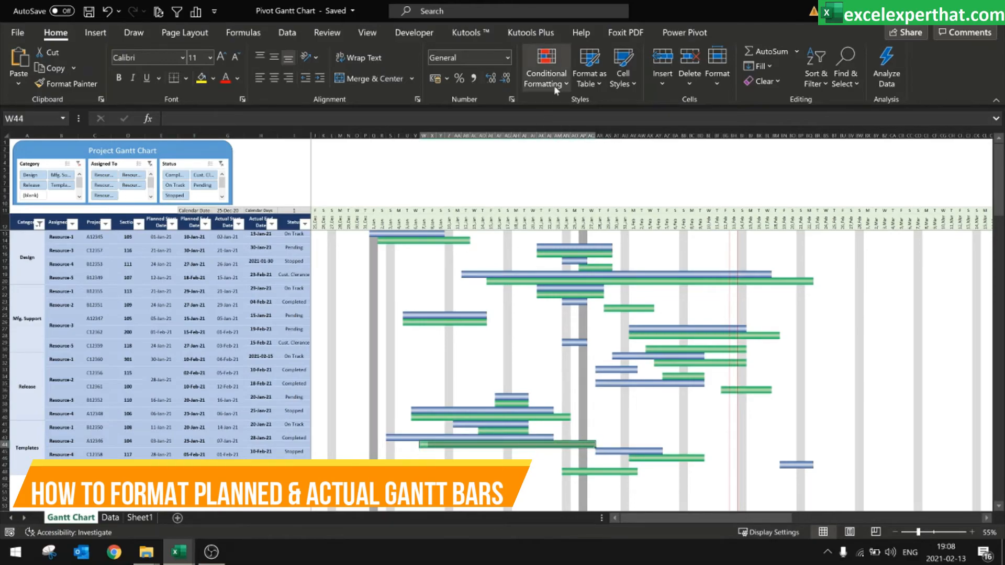
Review the green bar rule's border settings, custom number format and formula, leaving the rule as it is
{"action": "left_click", "coordinate": [546, 65]}
{"action": "left_click", "coordinate": [581, 299]}
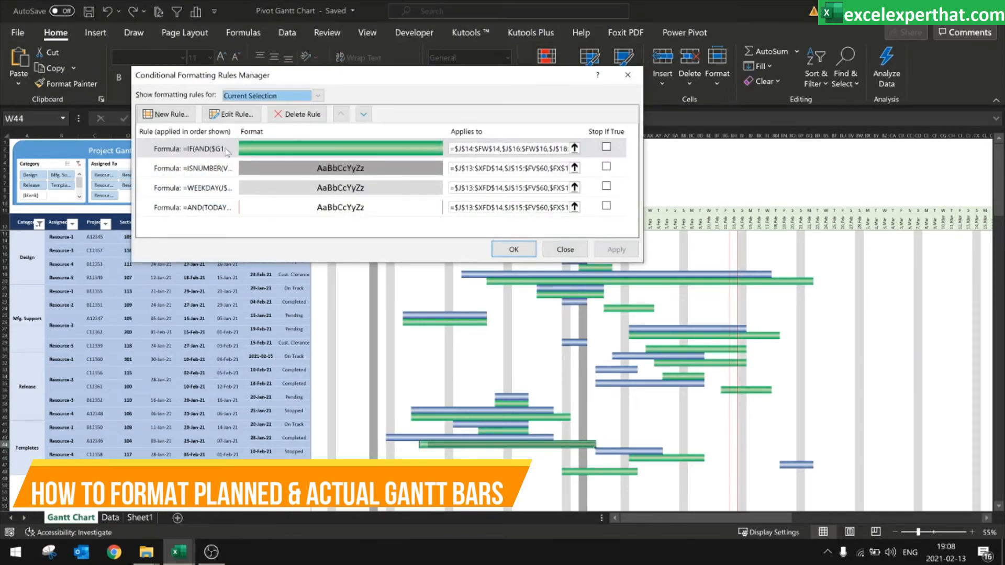
{"action": "double_click", "coordinate": [226, 150]}
{"action": "left_click", "coordinate": [472, 246]}
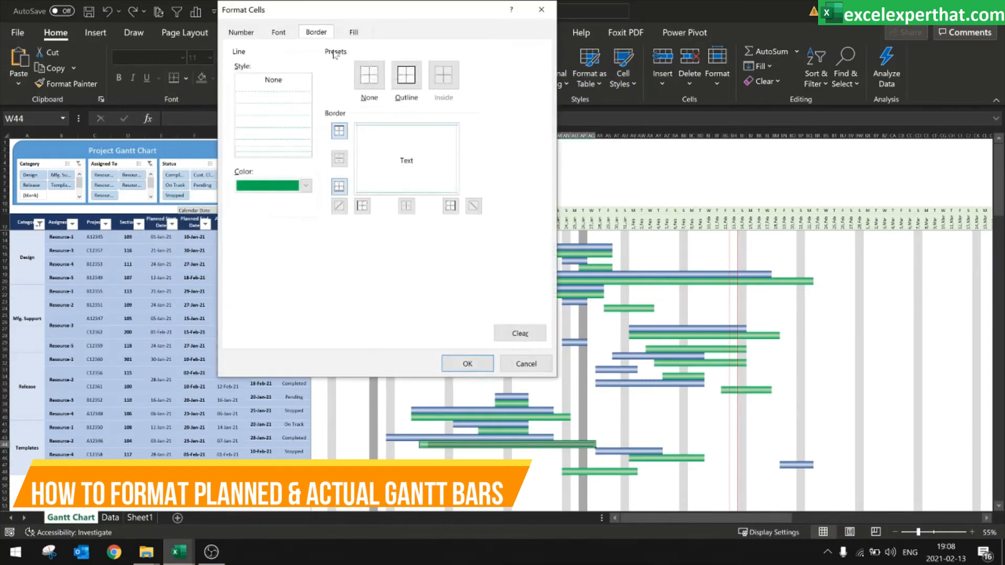
{"action": "left_click", "coordinate": [242, 32]}
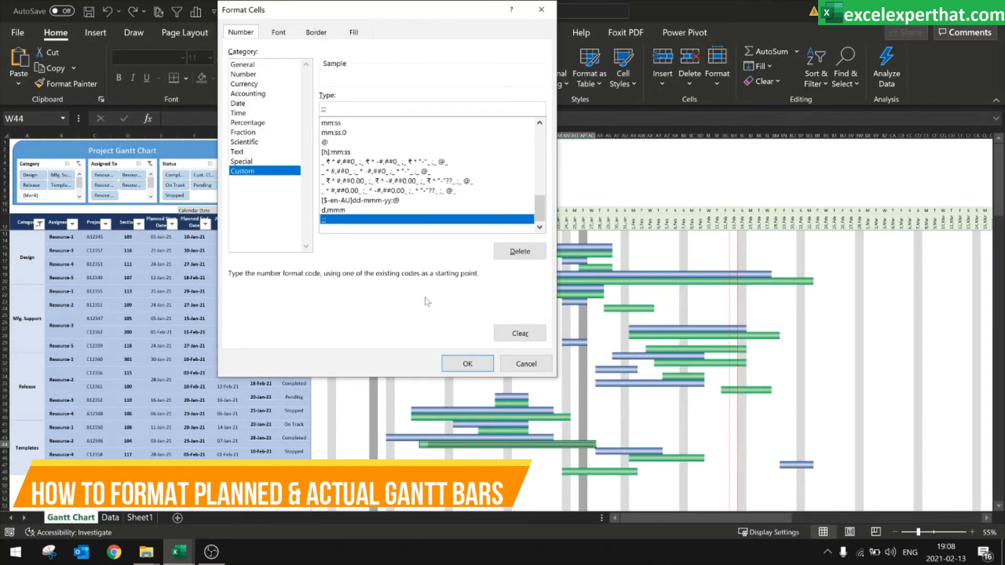
{"action": "left_click", "coordinate": [467, 364]}
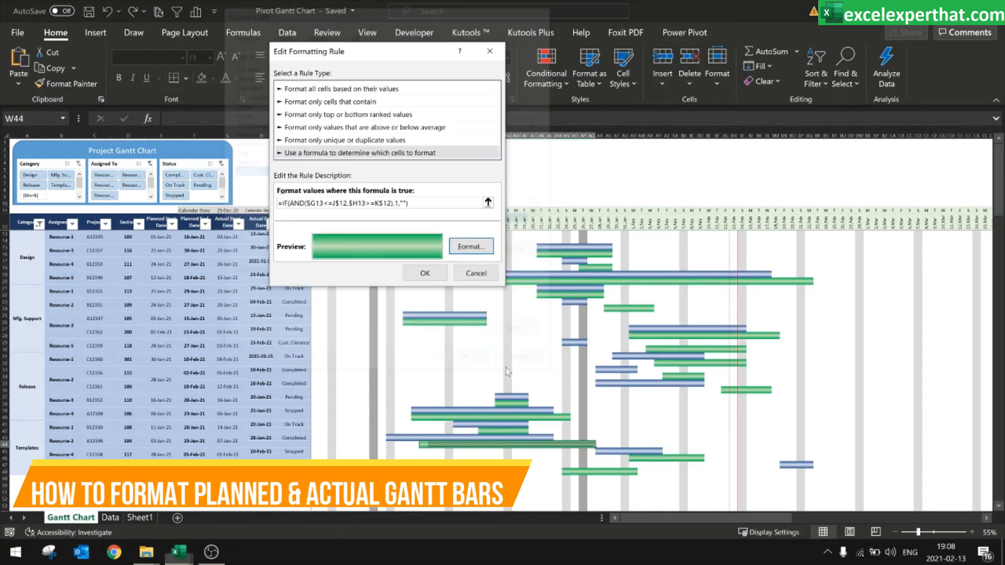
{"action": "left_click", "coordinate": [425, 272]}
{"action": "left_click", "coordinate": [518, 249]}
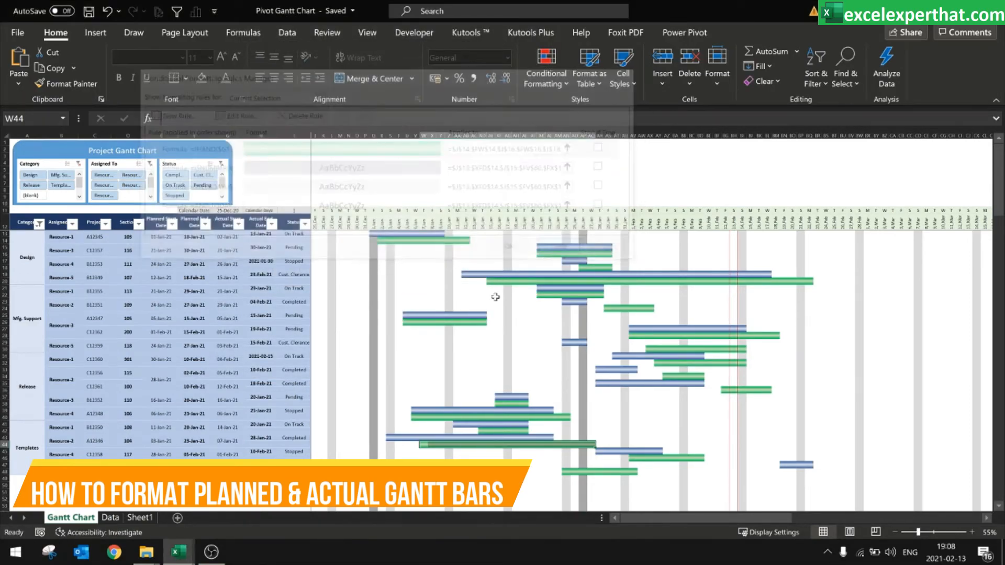
Examine the planned and actual bars in rows 25 and 26 up close, including where they cross the 10 Jan weekend column
{"action": "left_click", "coordinate": [416, 316]}
{"action": "scroll", "coordinate": [416, 316], "scroll_direction": "up", "scroll_amount": 5, "text": "ctrl"}
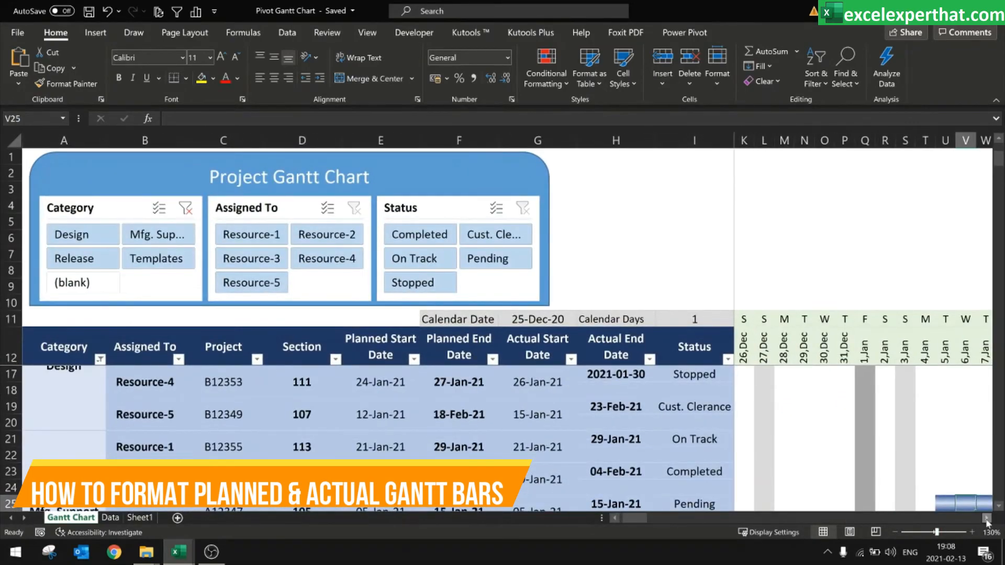
{"action": "scroll", "coordinate": [986, 518], "scroll_direction": "right", "scroll_amount": 5}
{"action": "scroll", "coordinate": [852, 425], "scroll_direction": "down", "scroll_amount": 2}
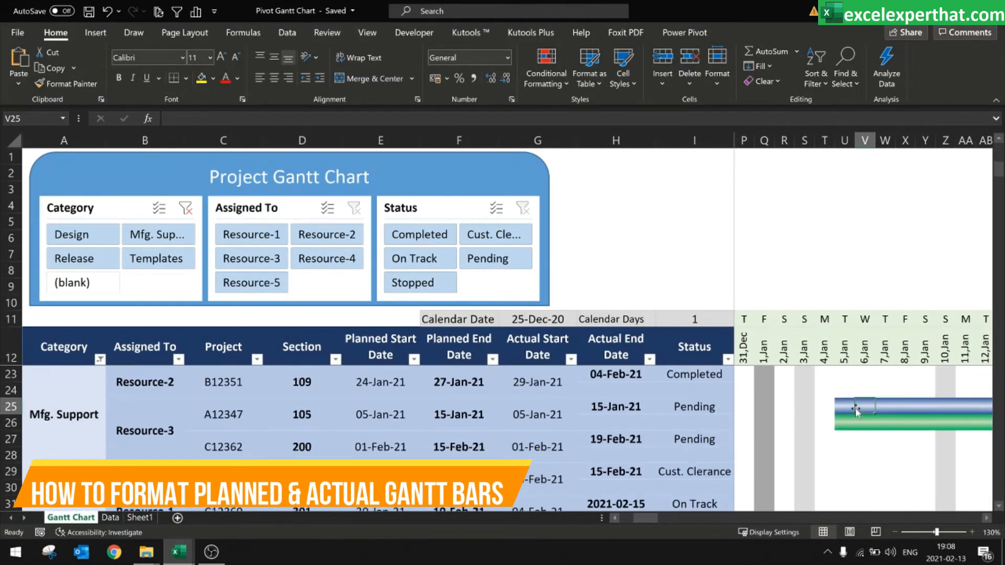
{"action": "left_click", "coordinate": [942, 393]}
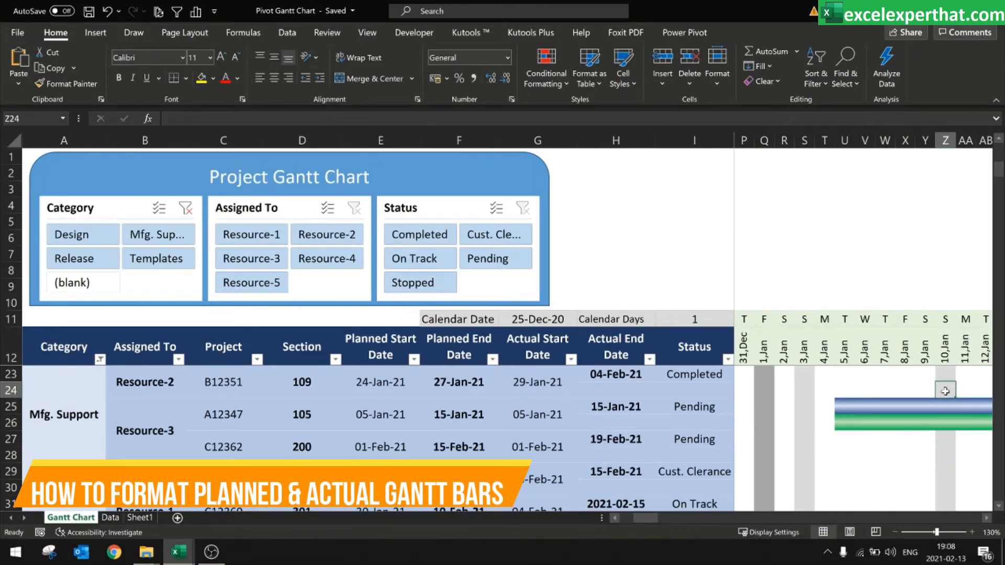
{"action": "left_click", "coordinate": [949, 407]}
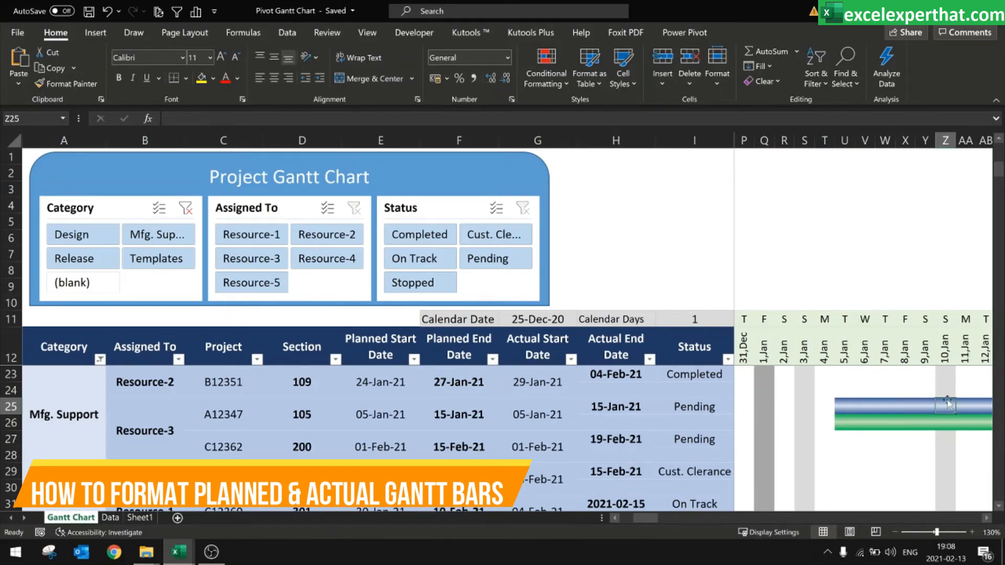
{"action": "left_click", "coordinate": [912, 392]}
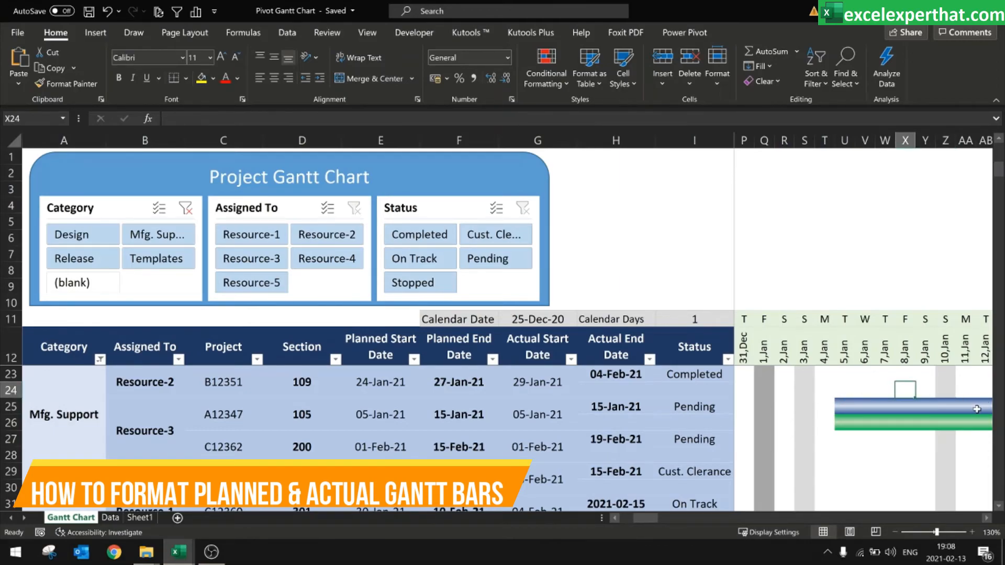
Move the dark grey ISNUMBER holiday rule above the blue planned-bar rule in the selected calendar cell's conditional formatting and apply it
{"action": "scroll", "coordinate": [775, 377], "scroll_direction": "down", "scroll_amount": 2, "text": "ctrl"}
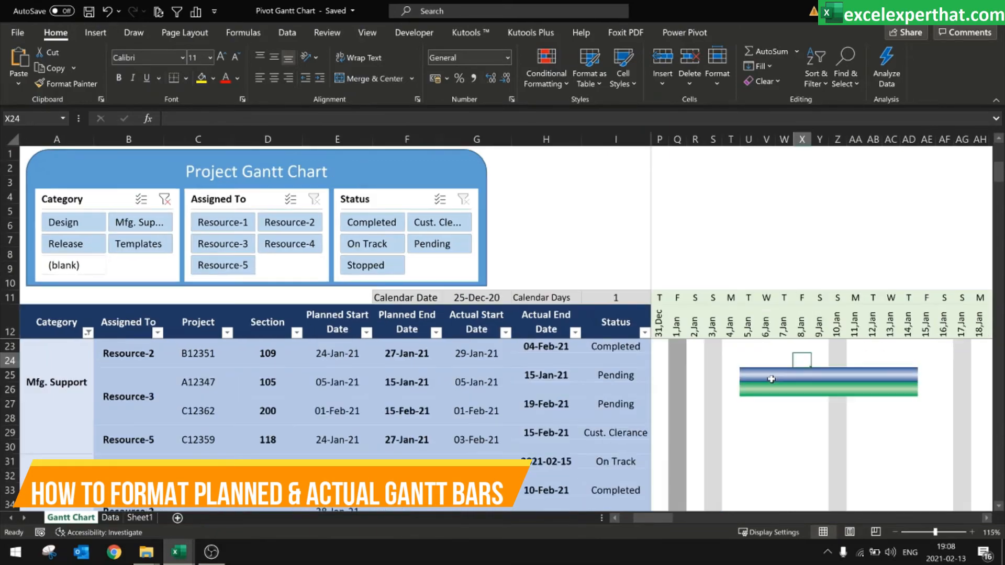
{"action": "left_click", "coordinate": [749, 390]}
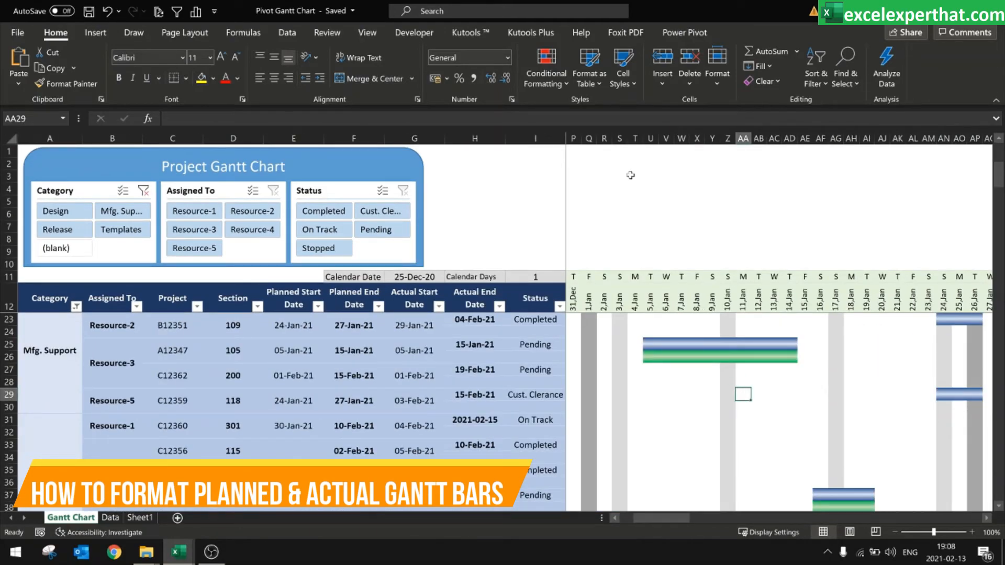
{"action": "left_click", "coordinate": [548, 89]}
{"action": "left_click", "coordinate": [576, 304]}
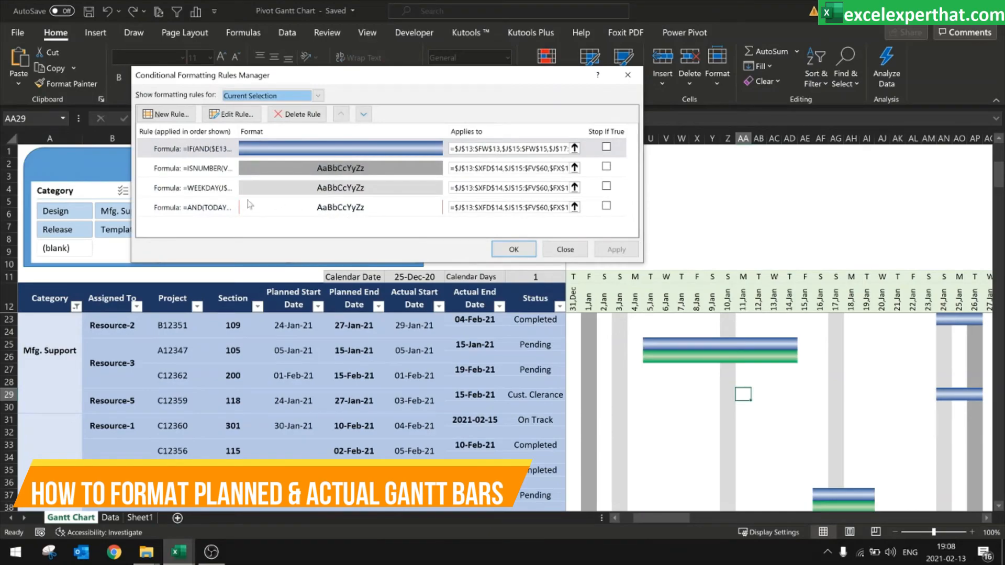
{"action": "left_click", "coordinate": [209, 170]}
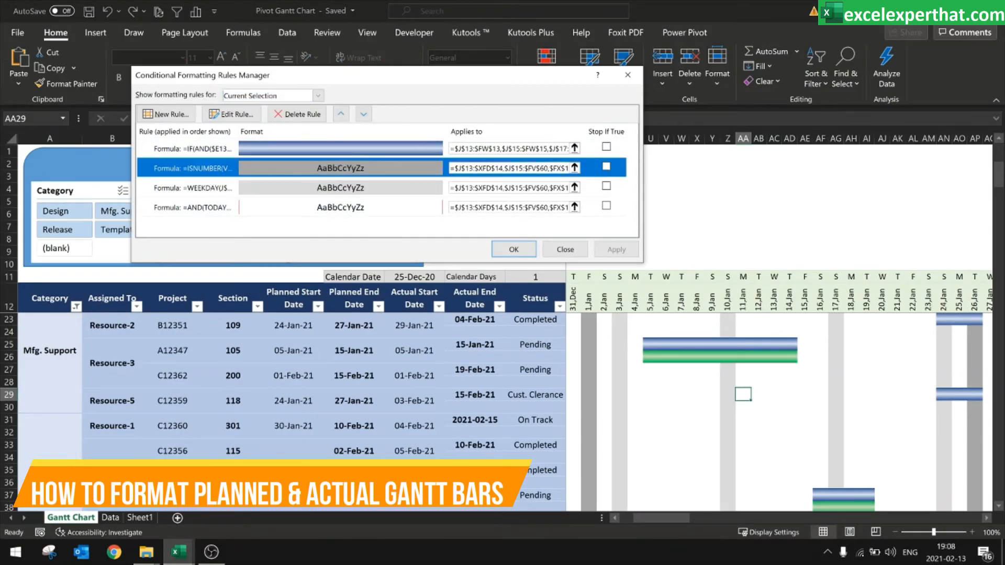
{"action": "left_click", "coordinate": [341, 114]}
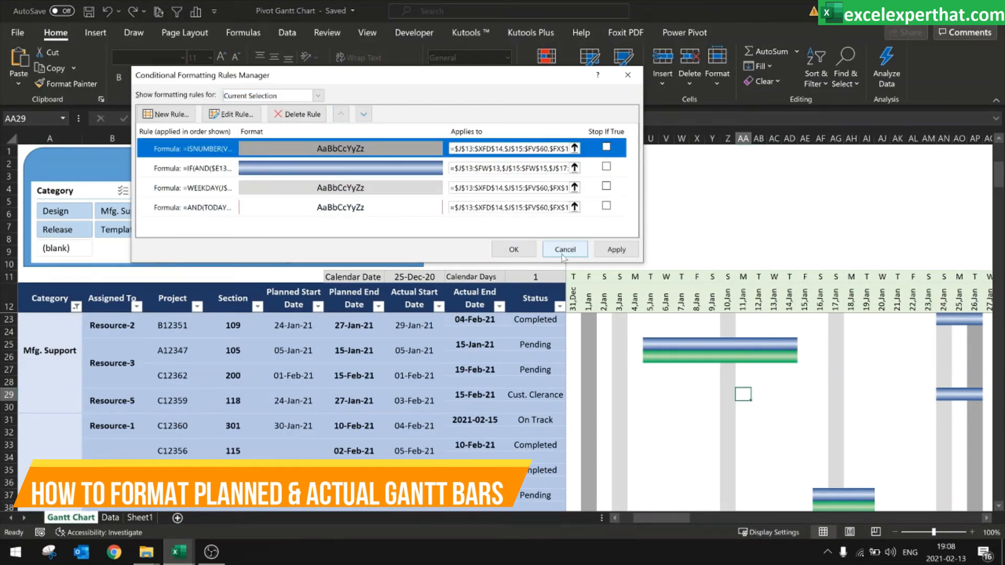
{"action": "left_click", "coordinate": [618, 250]}
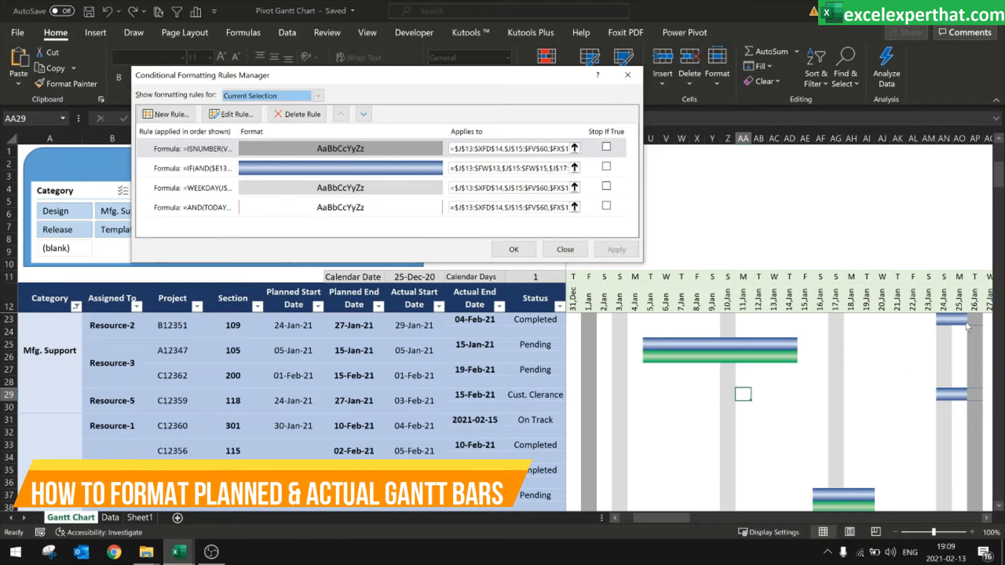
Move the light grey WEEKDAY rule to the first position in the conditional formatting order and apply it
{"action": "left_click", "coordinate": [297, 184]}
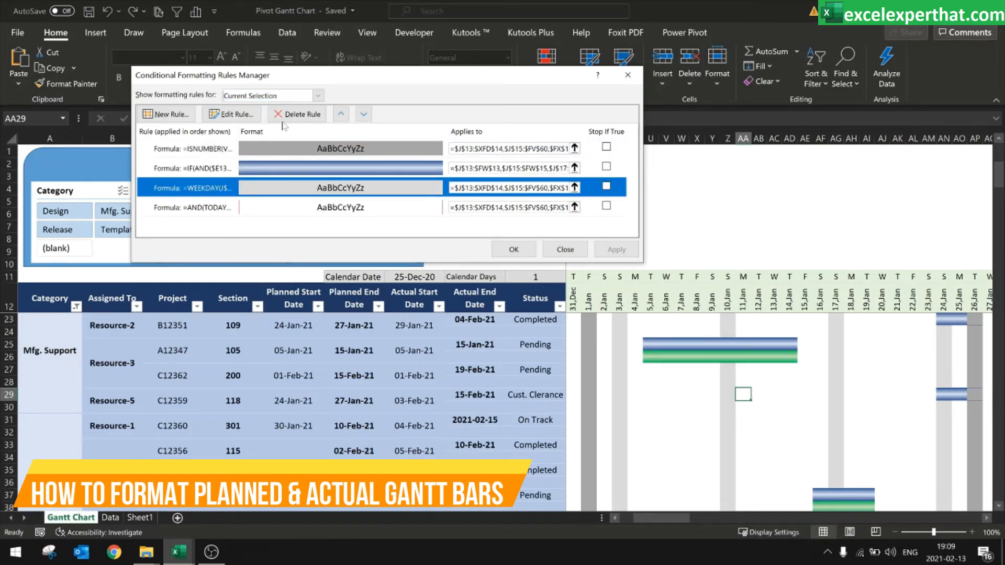
{"action": "left_click", "coordinate": [341, 114]}
{"action": "left_click", "coordinate": [341, 114]}
{"action": "left_click", "coordinate": [616, 249]}
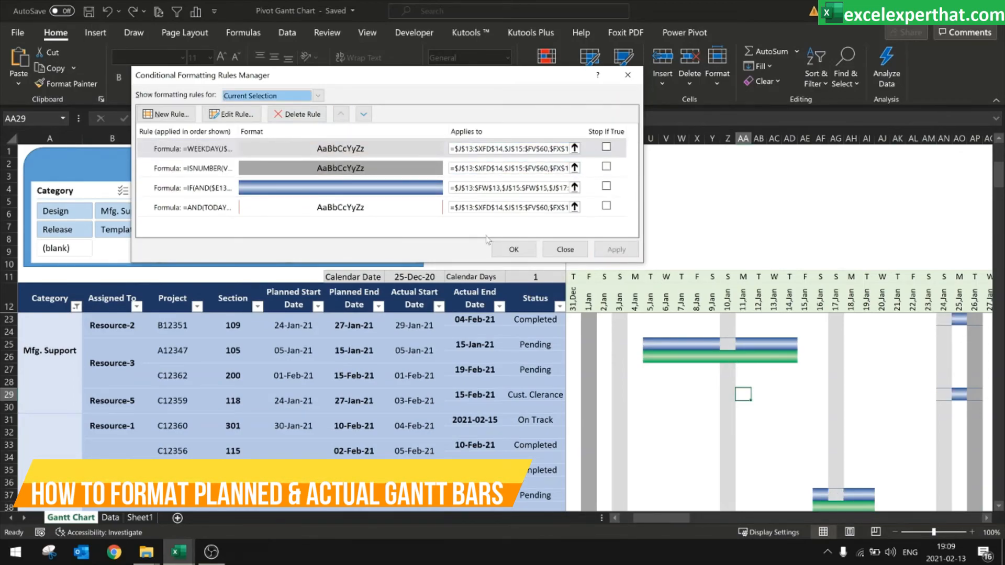
Move the blue planned-bar rule back to first place, above the WEEKDAY and ISNUMBER rules, and accept the rule order
{"action": "left_click", "coordinate": [227, 195]}
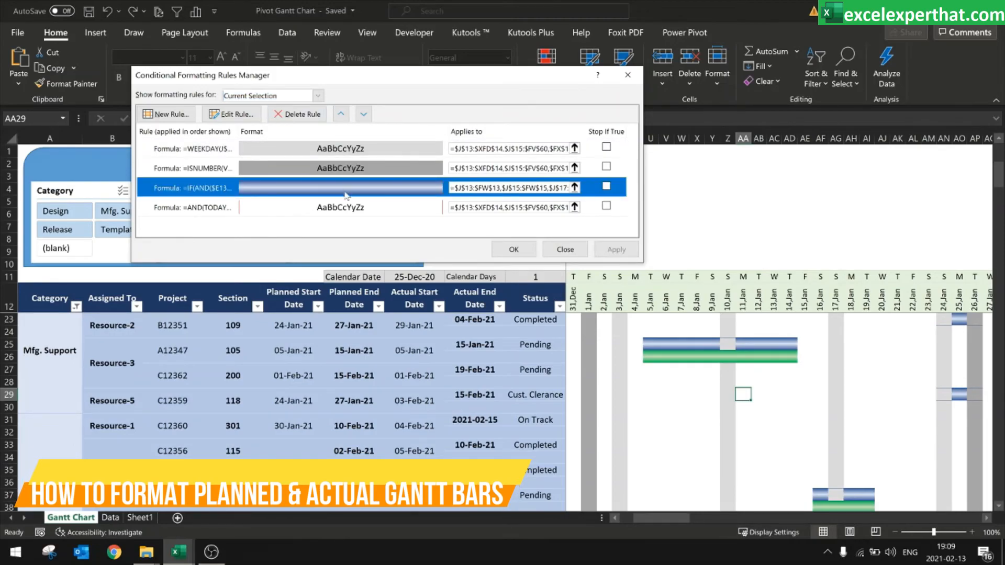
{"action": "left_click", "coordinate": [341, 114]}
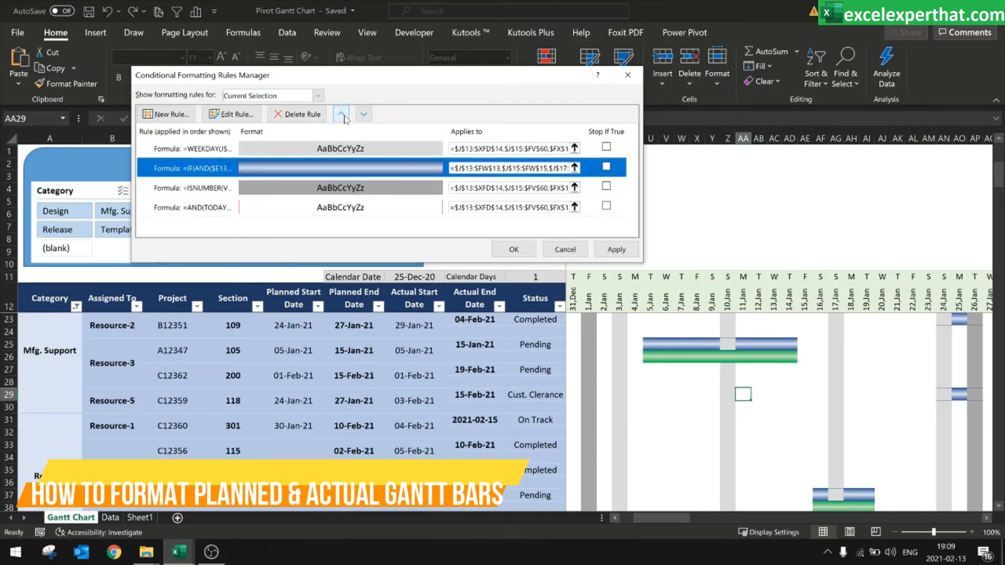
{"action": "left_click", "coordinate": [341, 114]}
{"action": "left_click", "coordinate": [609, 253]}
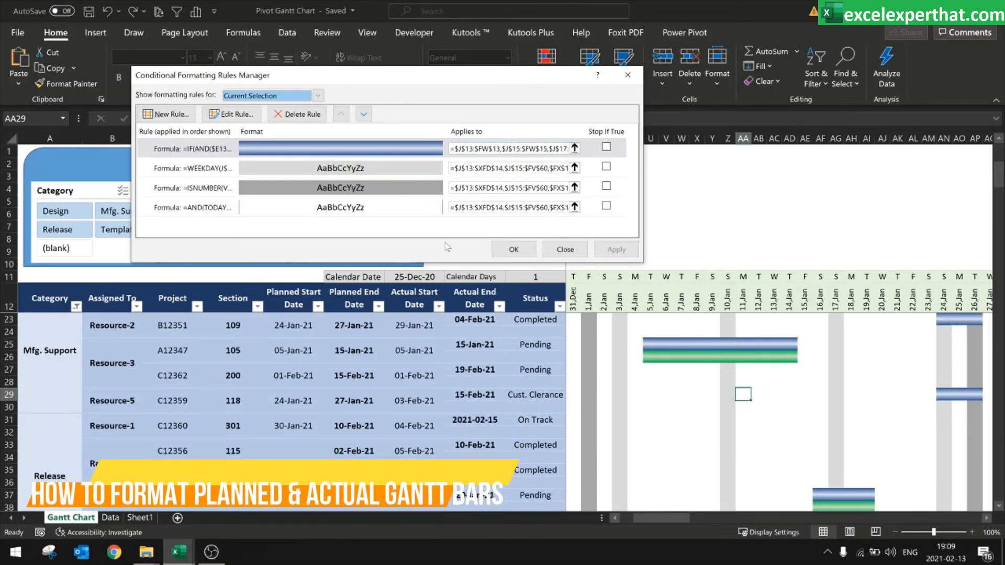
{"action": "left_click", "coordinate": [512, 250]}
Filter the Gantt chart by status, first to Completed and after that to On Track, and select Resource-1 under Assigned To
{"action": "left_click", "coordinate": [545, 228]}
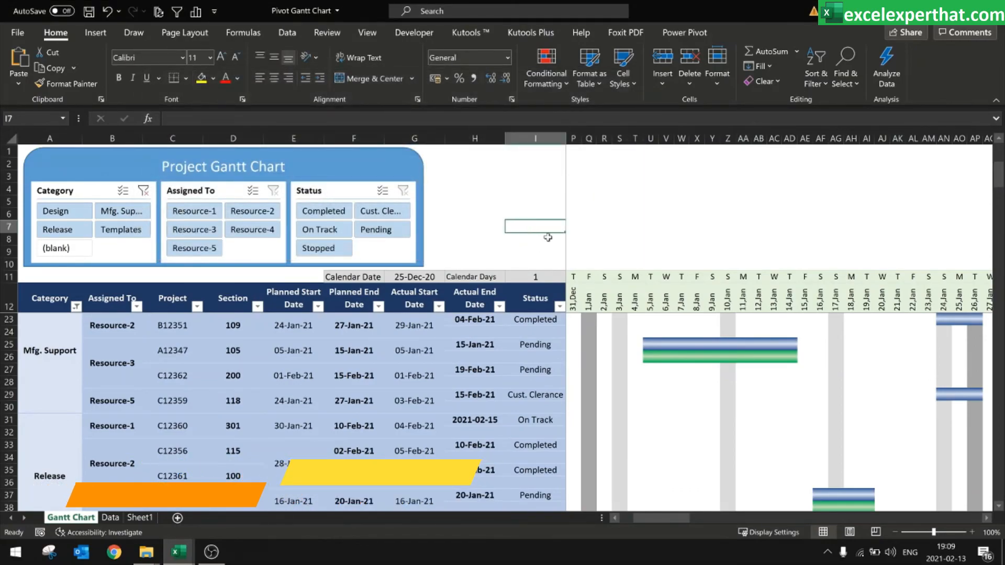
{"action": "left_click", "coordinate": [666, 226]}
{"action": "scroll", "coordinate": [499, 255], "scroll_direction": "down", "scroll_amount": 1}
{"action": "scroll", "coordinate": [499, 255], "scroll_direction": "down", "scroll_amount": 1}
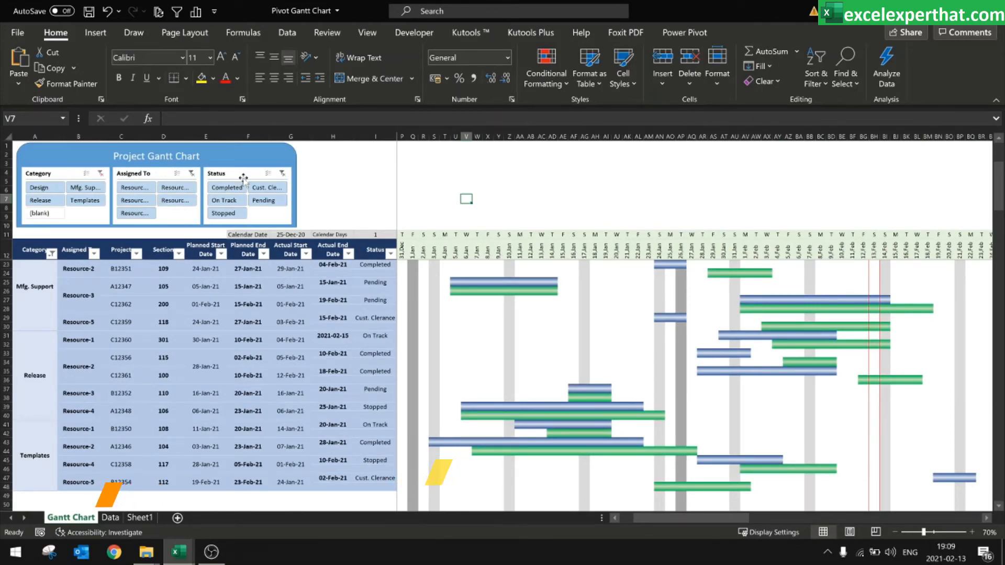
{"action": "left_click", "coordinate": [226, 187]}
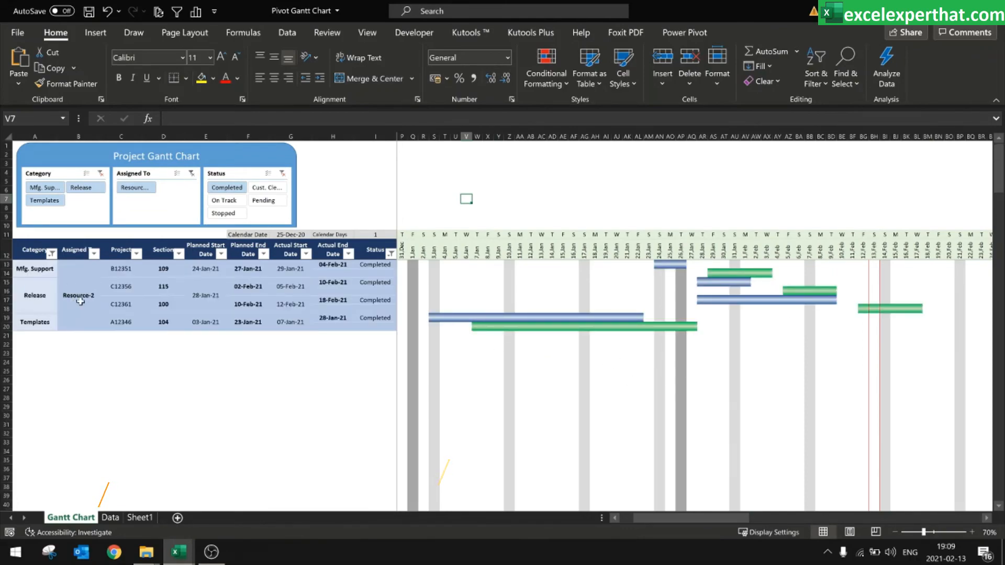
{"action": "left_click", "coordinate": [236, 202]}
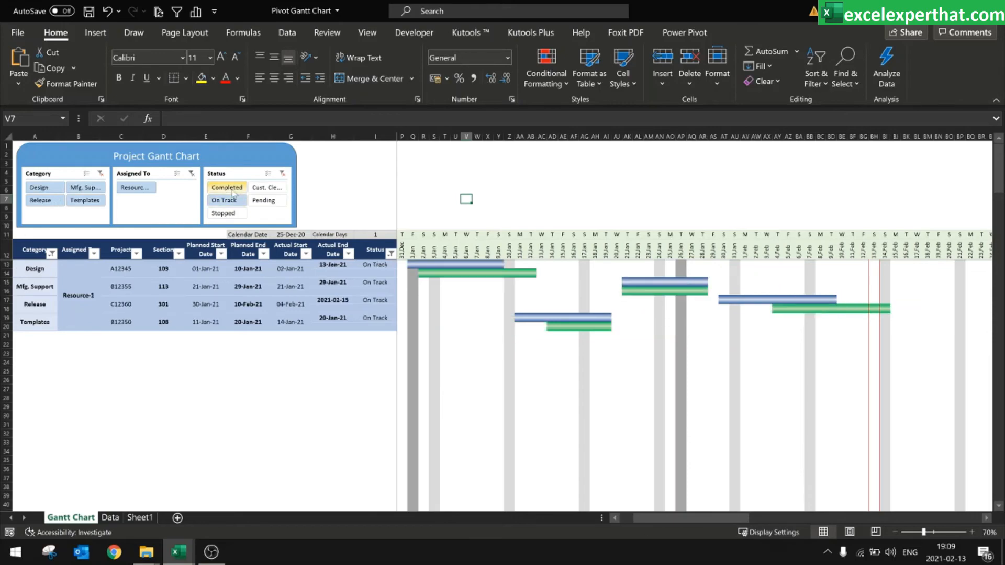
{"action": "left_click", "coordinate": [140, 189]}
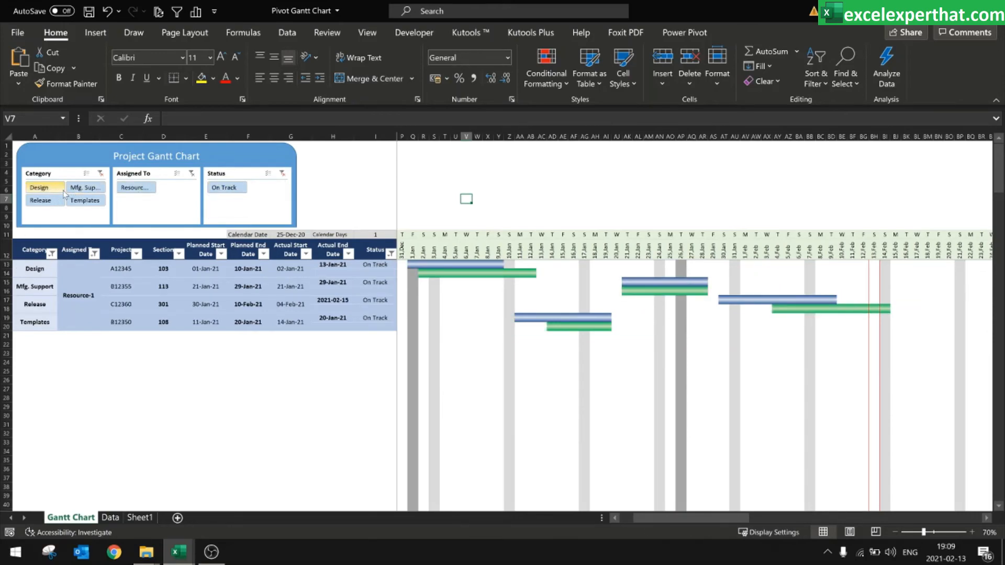
Clear the Status and Assigned To filters and limit the Gantt chart to the Release category
{"action": "left_click", "coordinate": [283, 173]}
{"action": "left_click", "coordinate": [192, 174]}
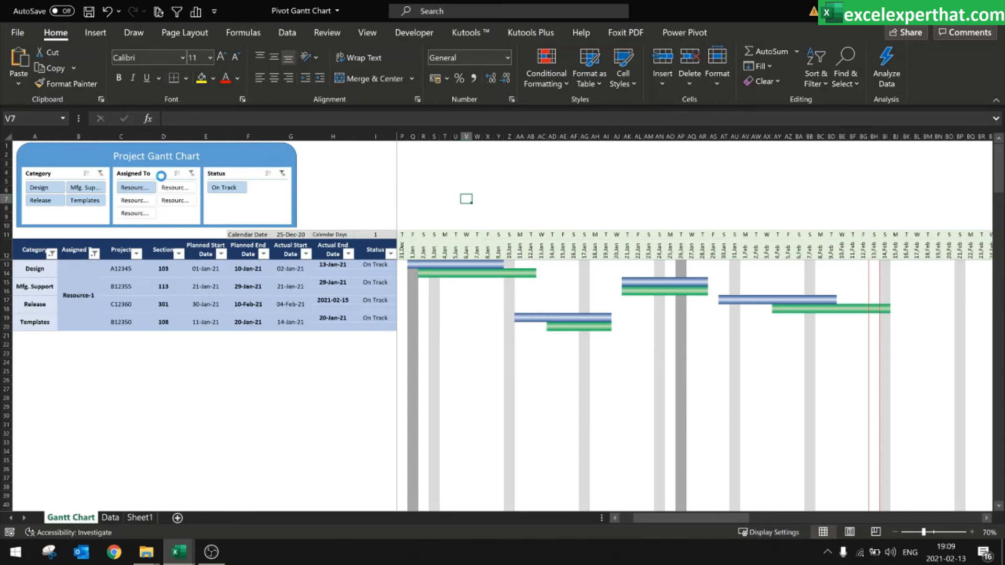
{"action": "left_click", "coordinate": [42, 201]}
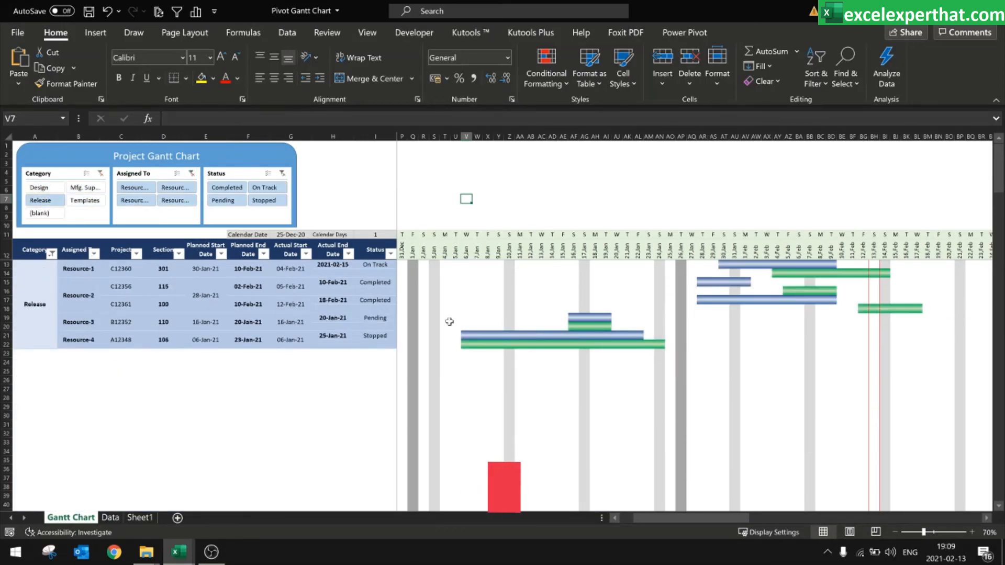
Clear the Category filter, show Resource-3's and Resource-2's tasks in turn, and restore all resources
{"action": "left_click", "coordinate": [100, 173]}
{"action": "left_click", "coordinate": [137, 200]}
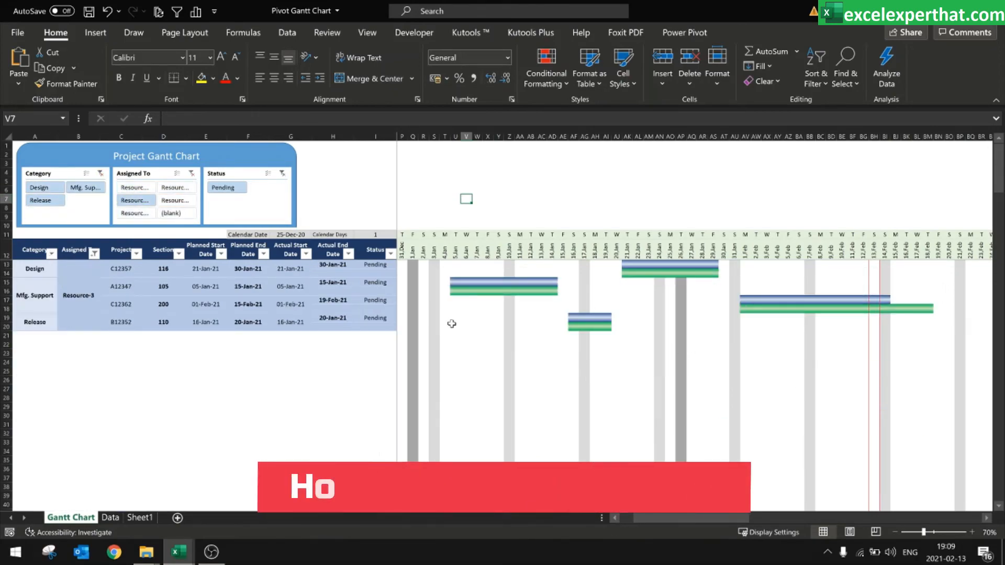
{"action": "left_click", "coordinate": [185, 193]}
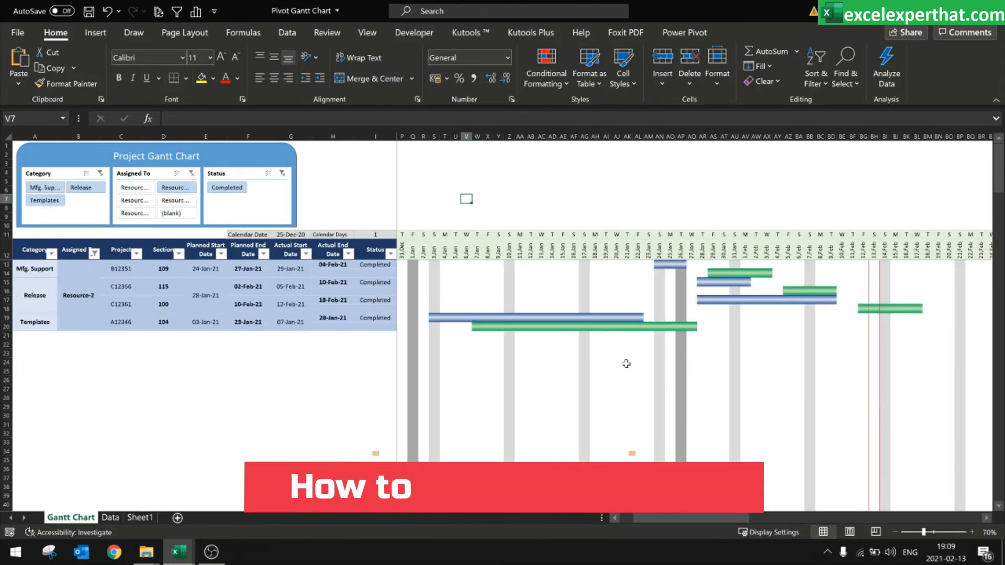
{"action": "left_click", "coordinate": [192, 174]}
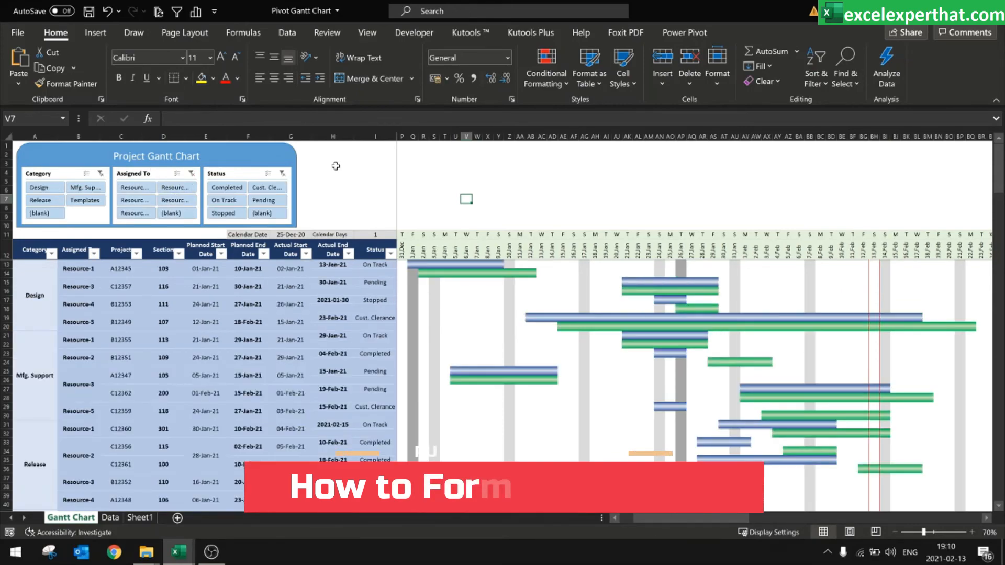
Insert a Planned Start Date timeline for the pivot table and place it above the calendar, about 4.13 cm high and 14.95 cm wide
{"action": "left_click", "coordinate": [551, 191]}
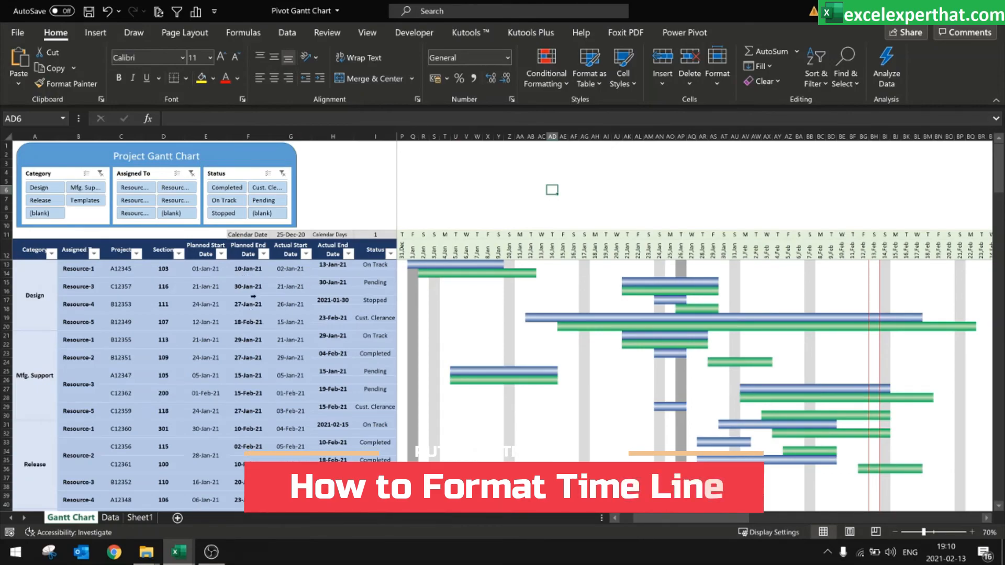
{"action": "left_click", "coordinate": [37, 253]}
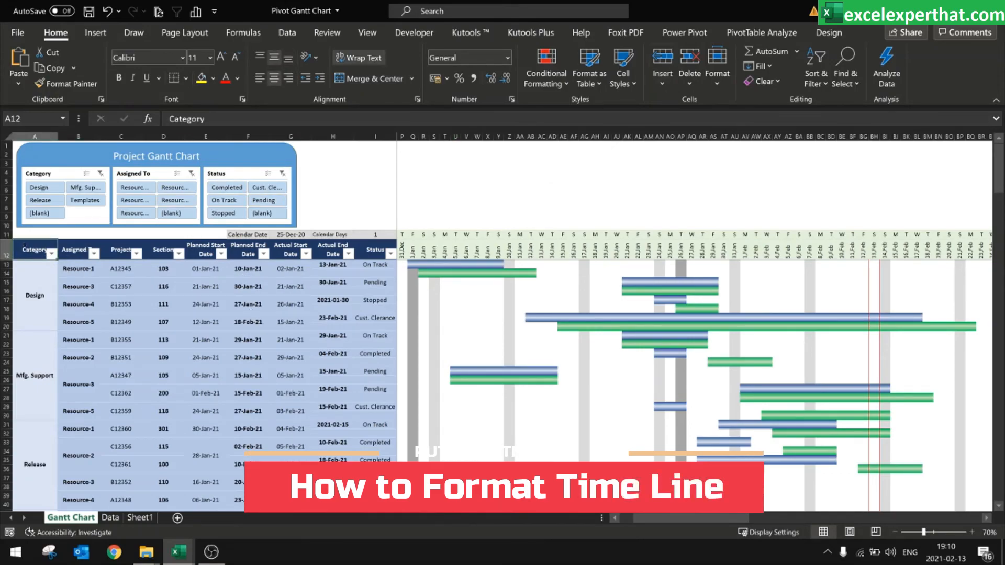
{"action": "left_click", "coordinate": [832, 36]}
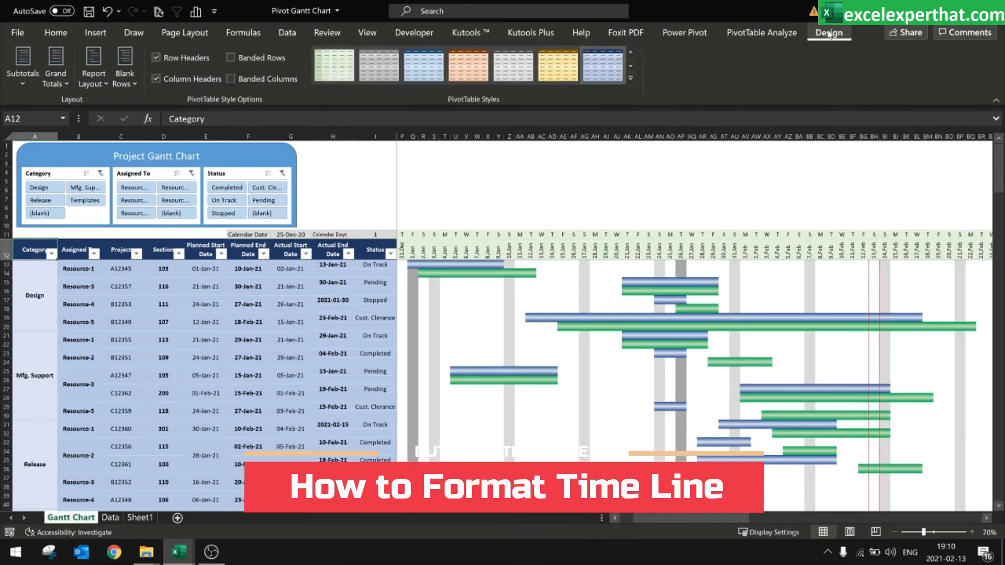
{"action": "left_click", "coordinate": [96, 34]}
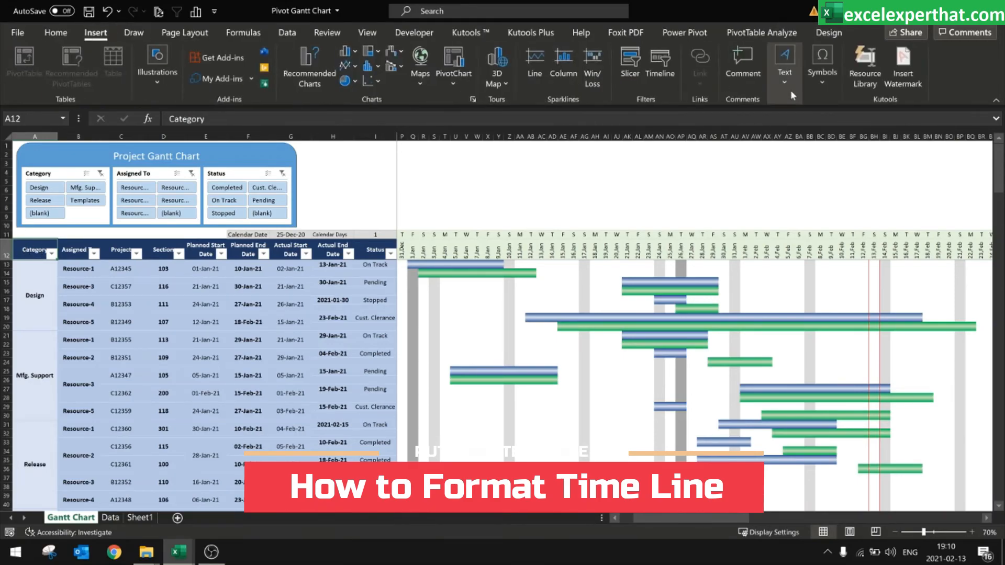
{"action": "left_click", "coordinate": [64, 38]}
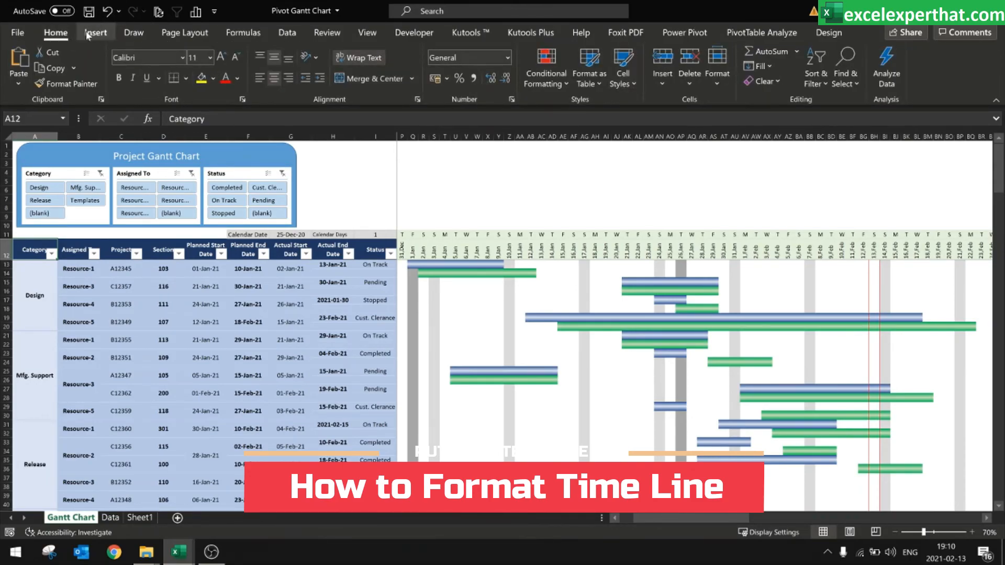
{"action": "left_click", "coordinate": [104, 35]}
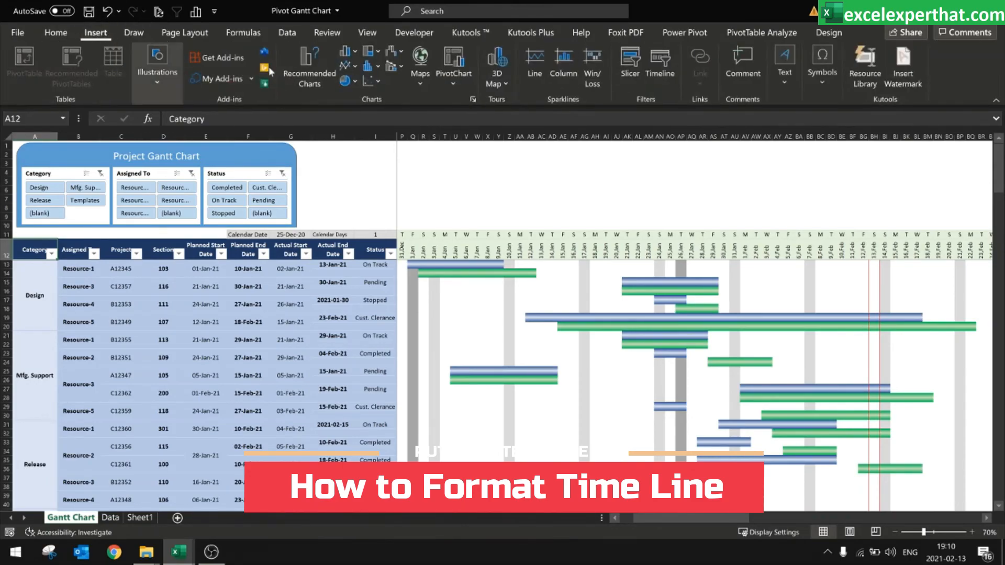
{"action": "left_click", "coordinate": [670, 74]}
{"action": "left_click", "coordinate": [335, 104]}
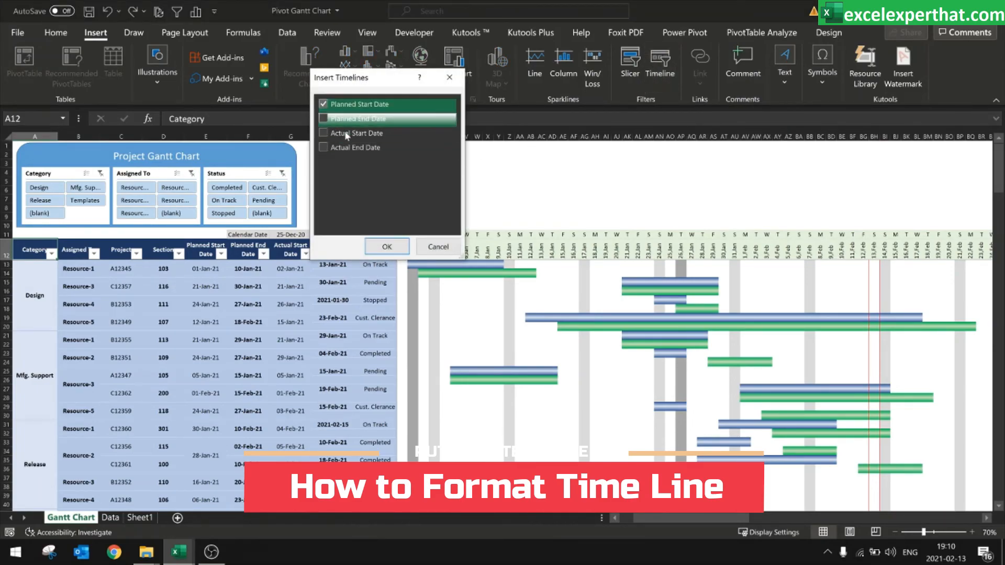
{"action": "left_click", "coordinate": [388, 247]}
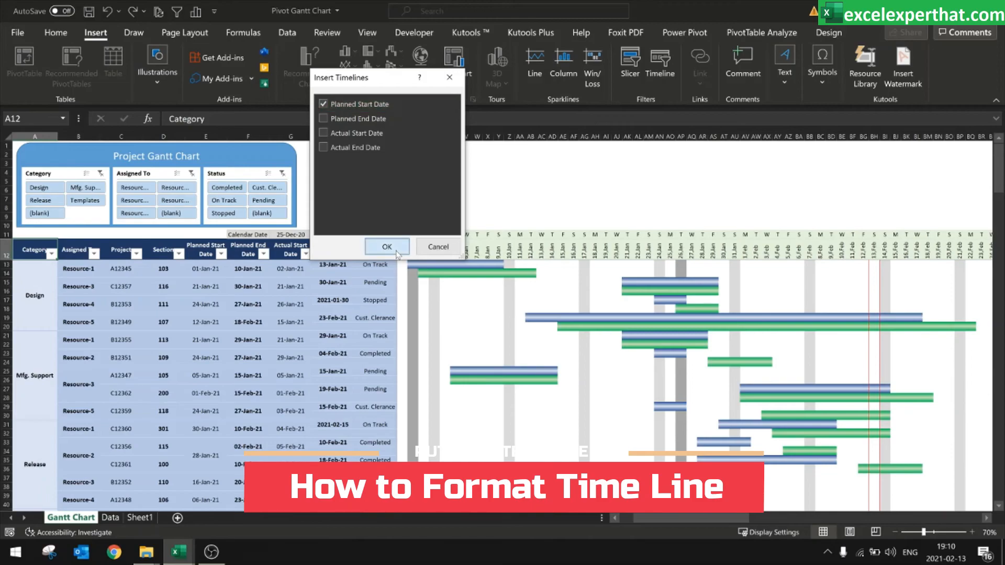
{"action": "left_click_drag", "start_coordinate": [292, 198], "coordinate": [568, 178]}
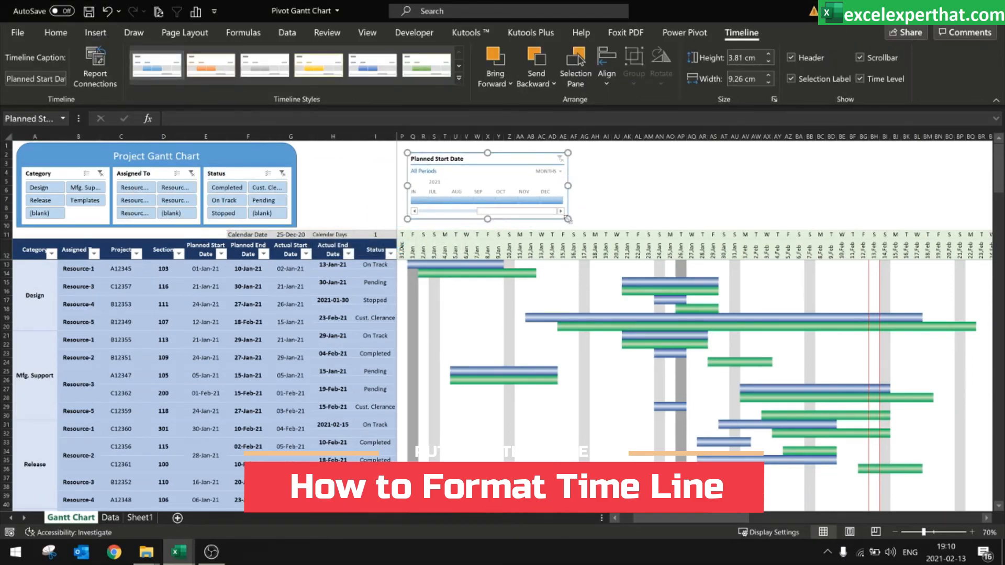
{"action": "left_click_drag", "start_coordinate": [570, 222], "coordinate": [666, 225]}
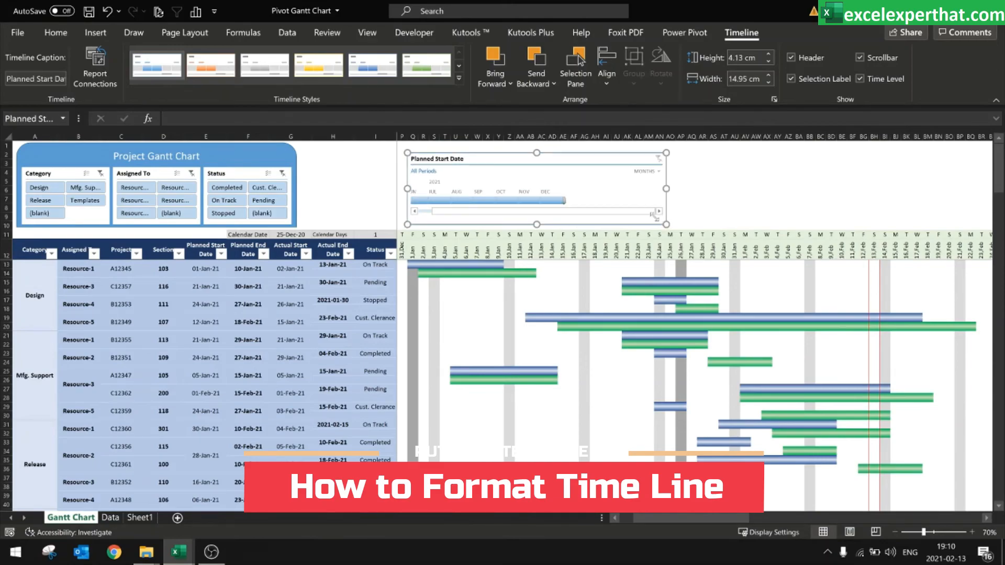
Switch the Planned Start Date timeline through the years, quarters, months and days levels, return it to months, and scroll back to January 2021
{"action": "left_click", "coordinate": [655, 171]}
{"action": "left_click", "coordinate": [670, 186]}
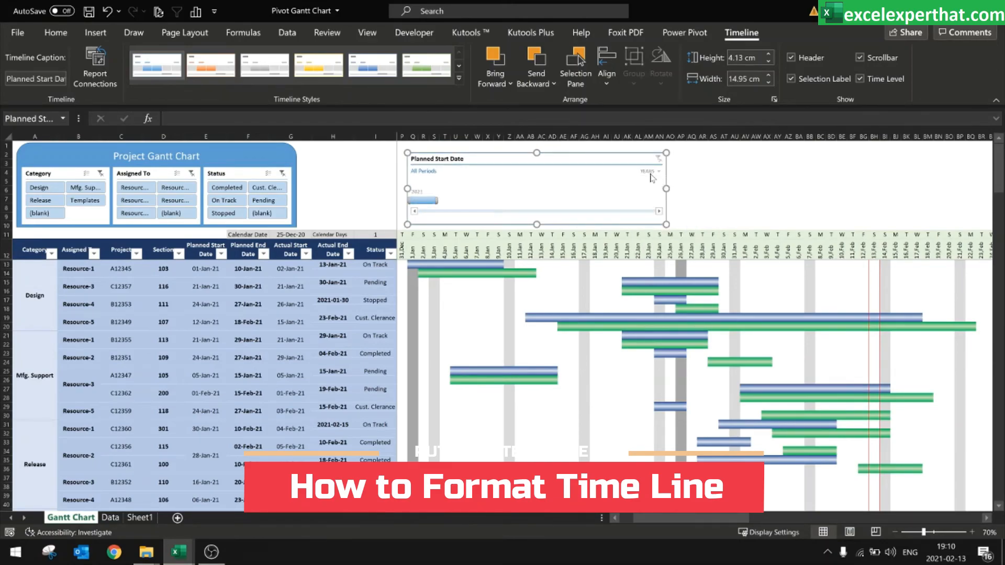
{"action": "left_click", "coordinate": [652, 171]}
{"action": "left_click", "coordinate": [661, 205]}
{"action": "left_click", "coordinate": [649, 171]}
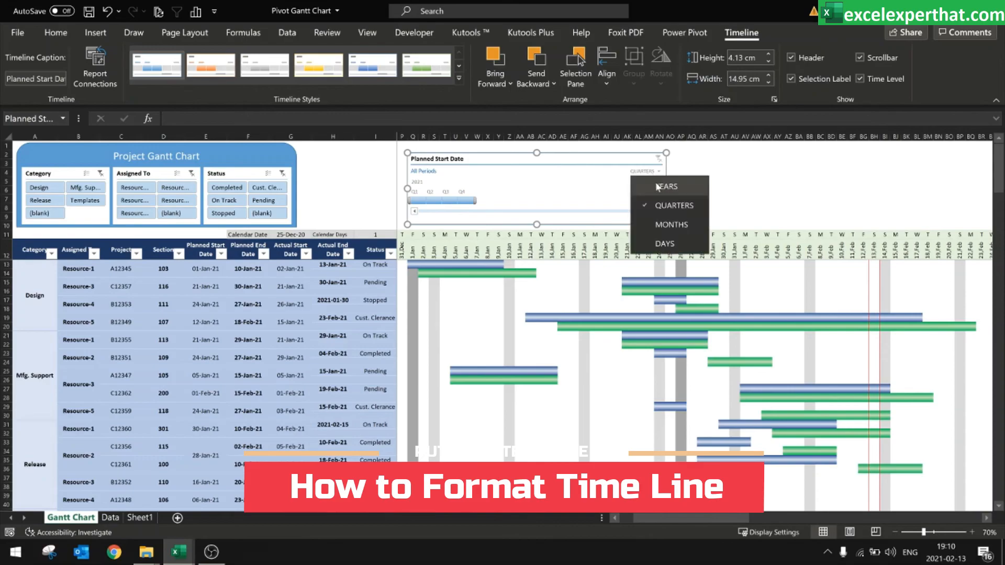
{"action": "left_click", "coordinate": [663, 224]}
{"action": "left_click", "coordinate": [652, 171]}
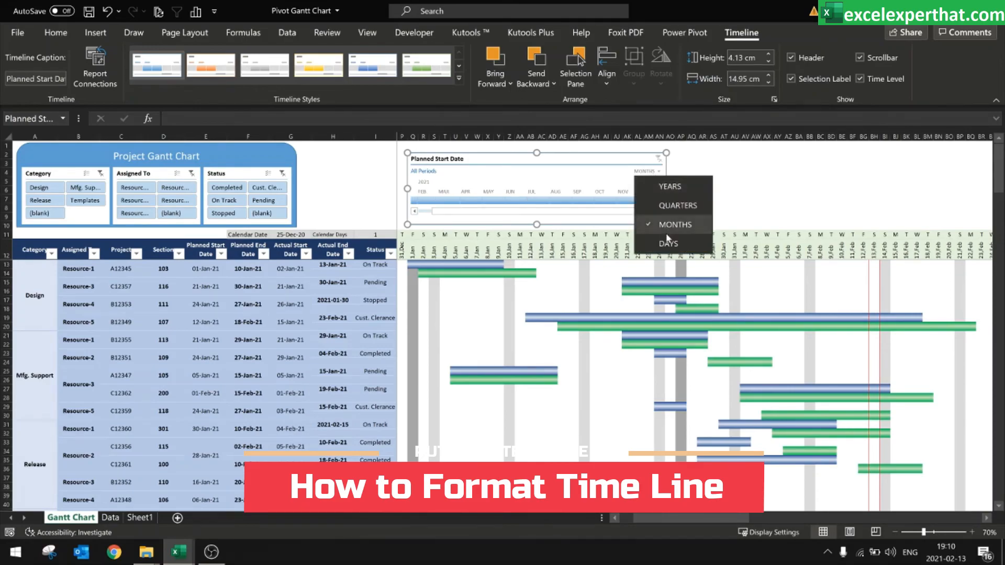
{"action": "left_click", "coordinate": [655, 230]}
{"action": "left_click", "coordinate": [652, 173]}
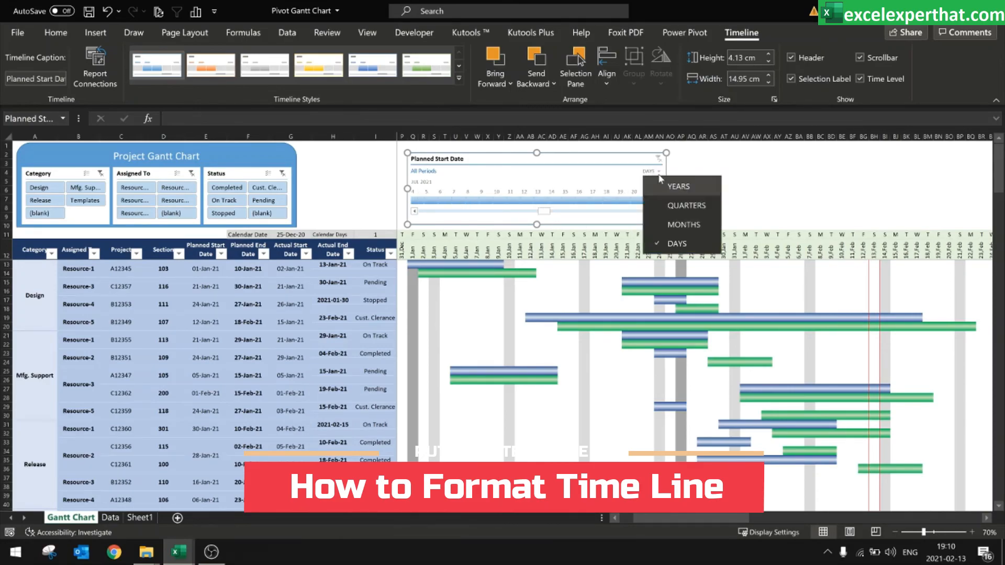
{"action": "left_click", "coordinate": [675, 225]}
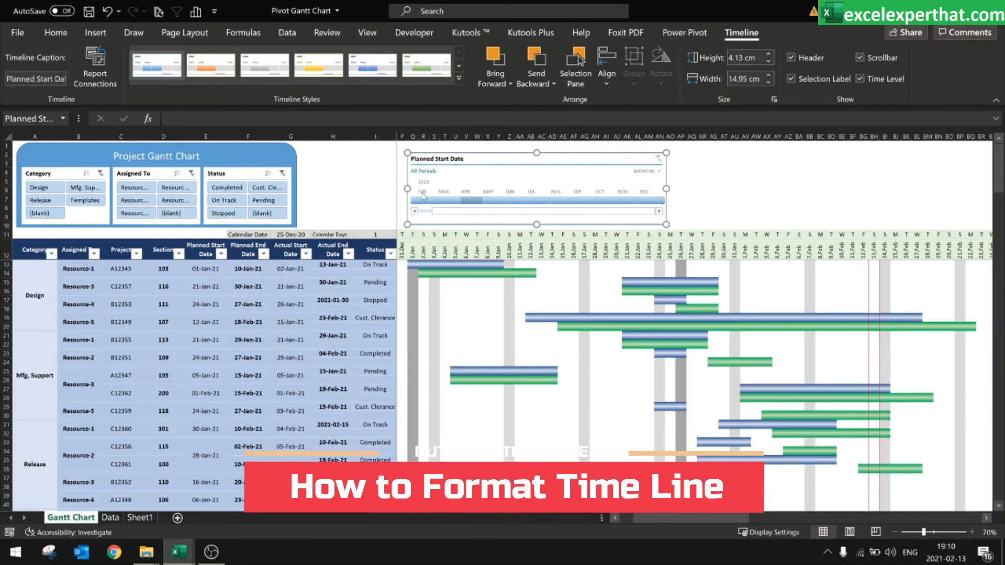
{"action": "left_click", "coordinate": [415, 211]}
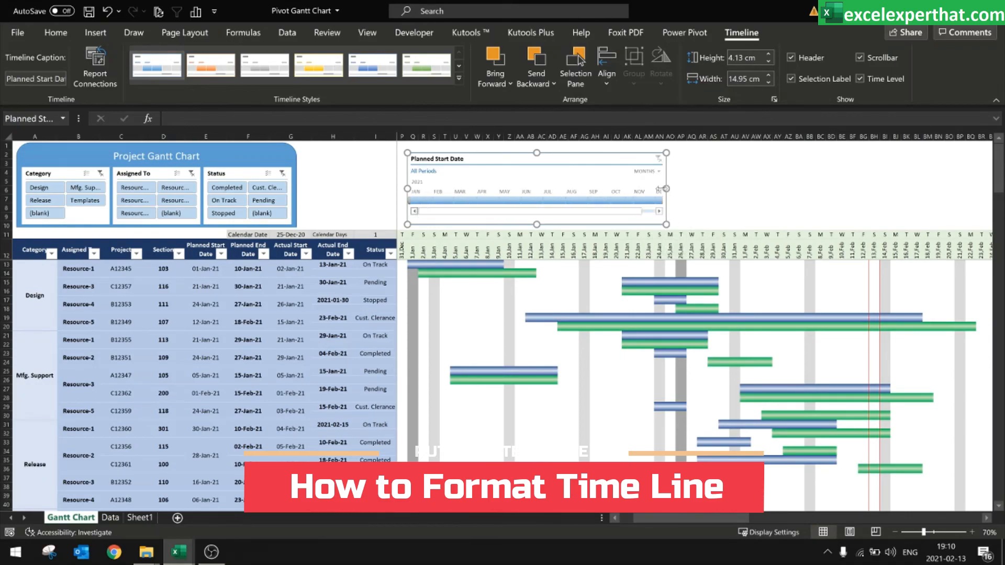
{"action": "key", "text": "alt+Tab"}
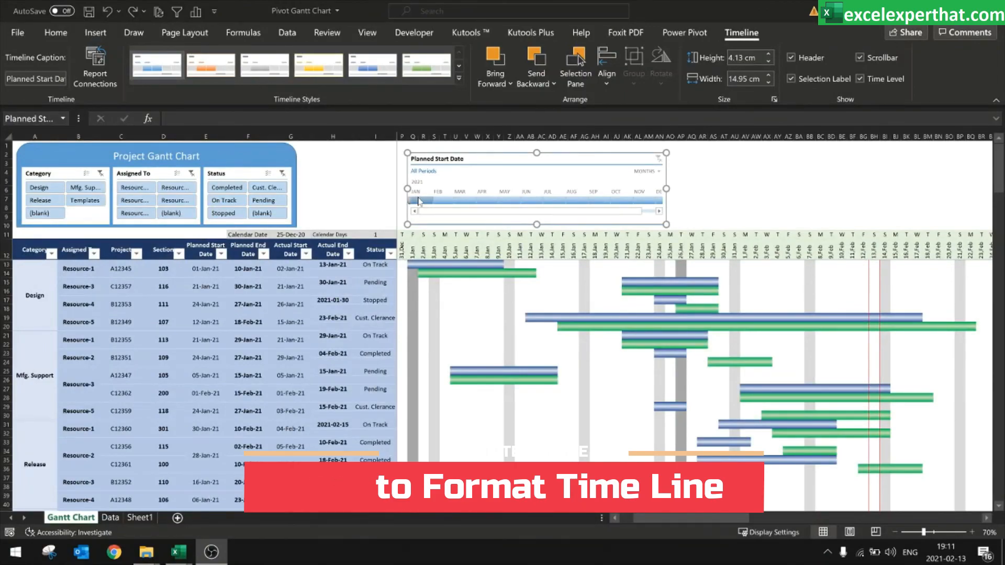
{"action": "key", "text": "alt+Tab"}
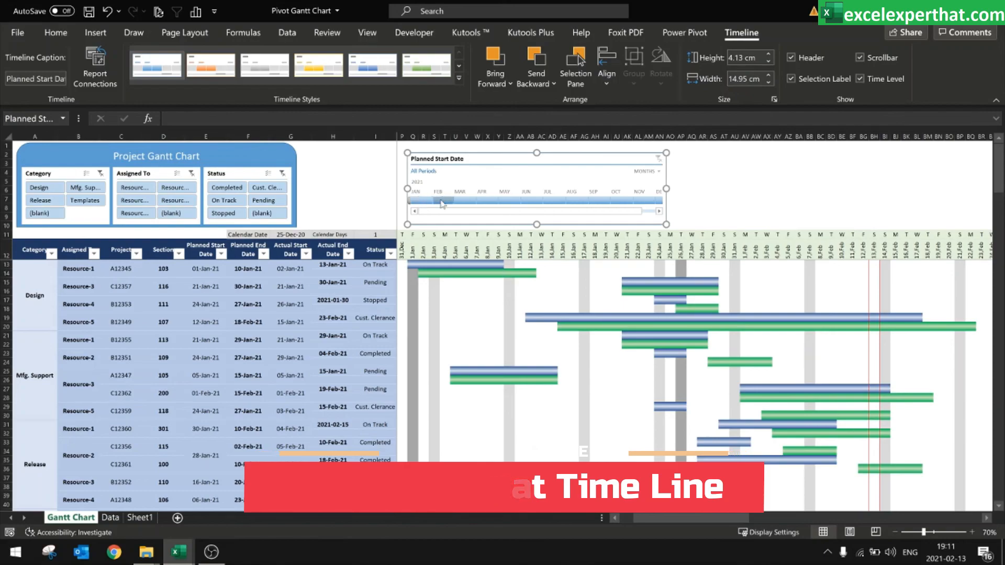
Filter the Gantt chart by planned start month, showing February, March, April and January 2021 in turn, and clear the timeline filter
{"action": "left_click", "coordinate": [446, 201]}
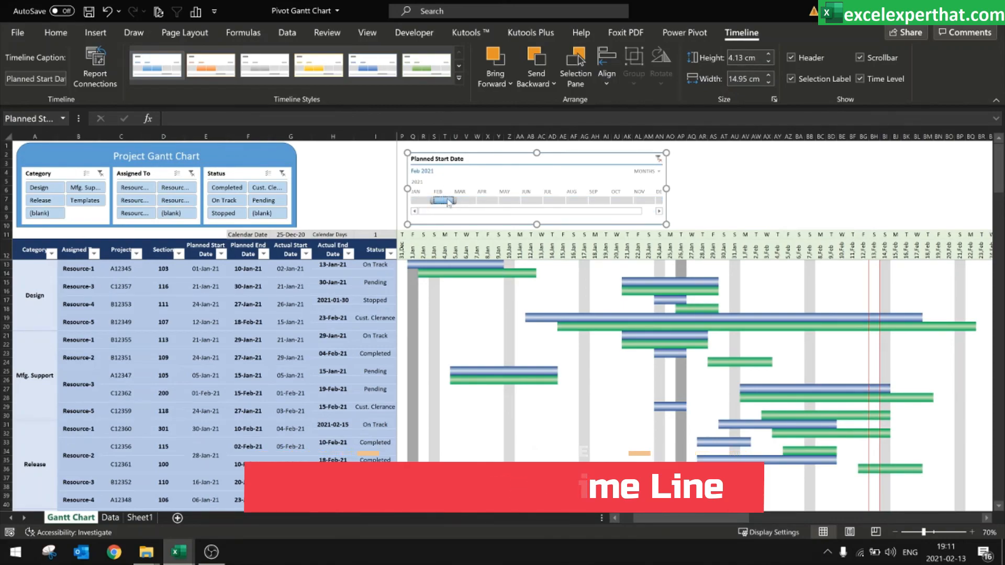
{"action": "left_click", "coordinate": [464, 201]}
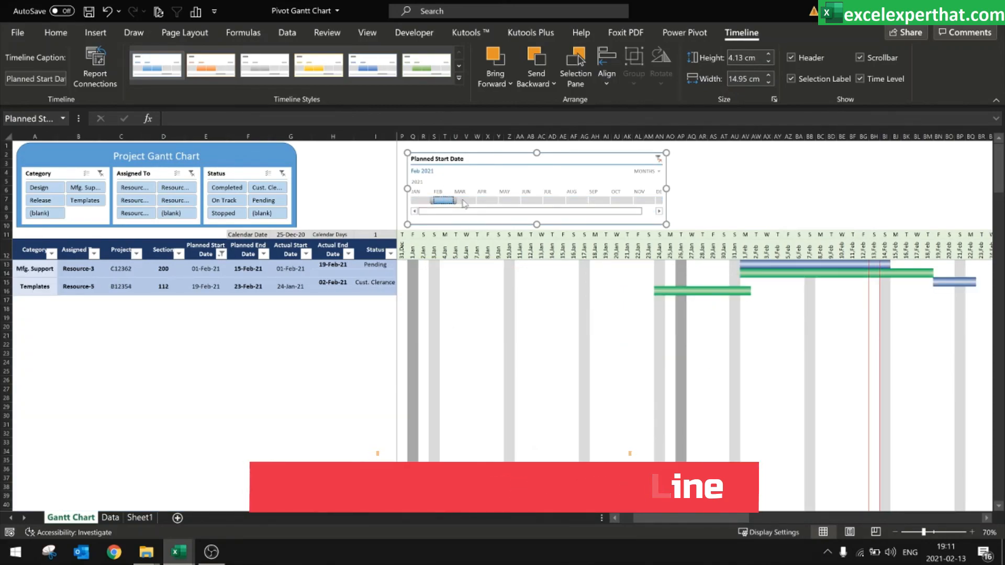
{"action": "left_click", "coordinate": [487, 200]}
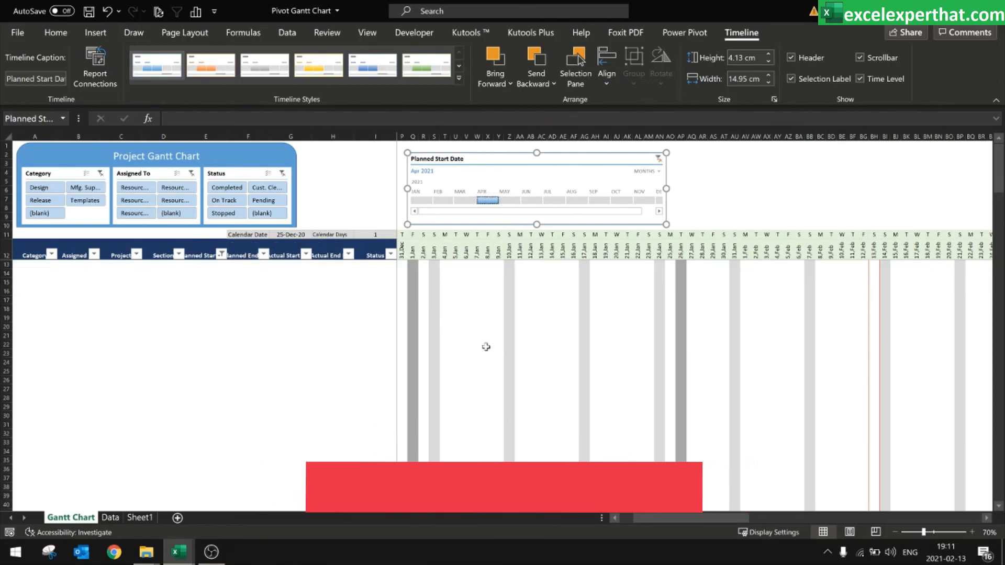
{"action": "left_click", "coordinate": [445, 200]}
{"action": "left_click", "coordinate": [418, 202]}
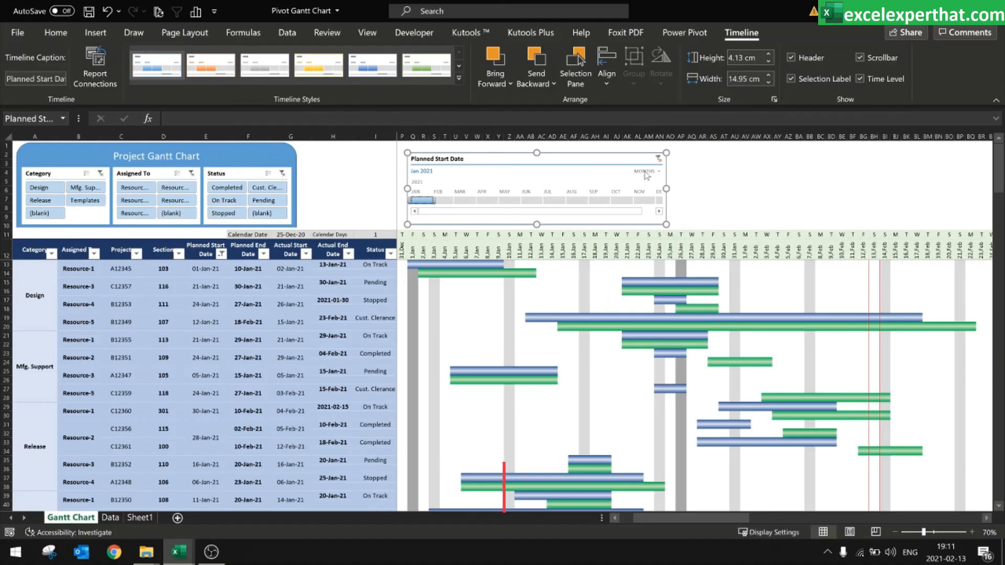
{"action": "left_click", "coordinate": [659, 158]}
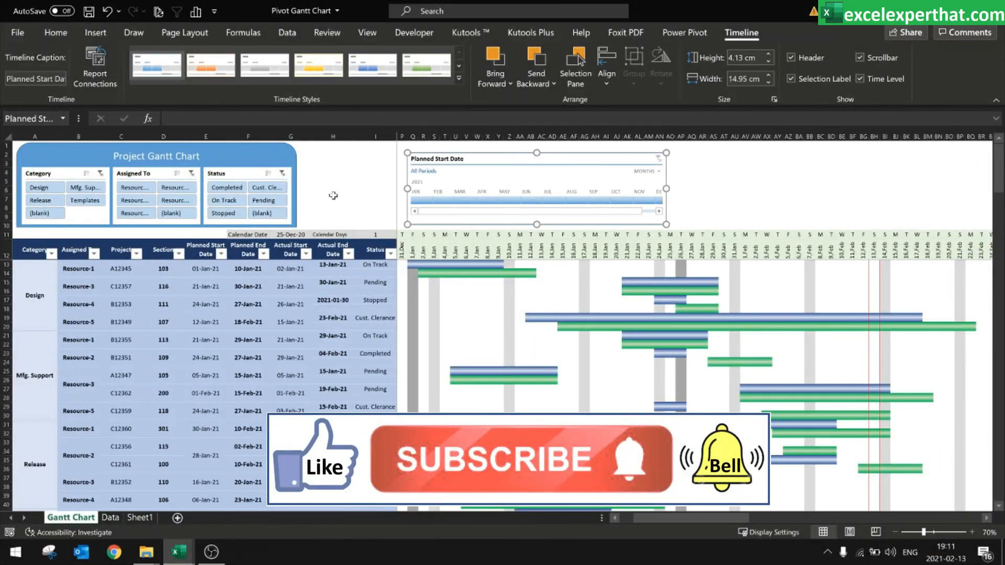
{"action": "left_click", "coordinate": [333, 196]}
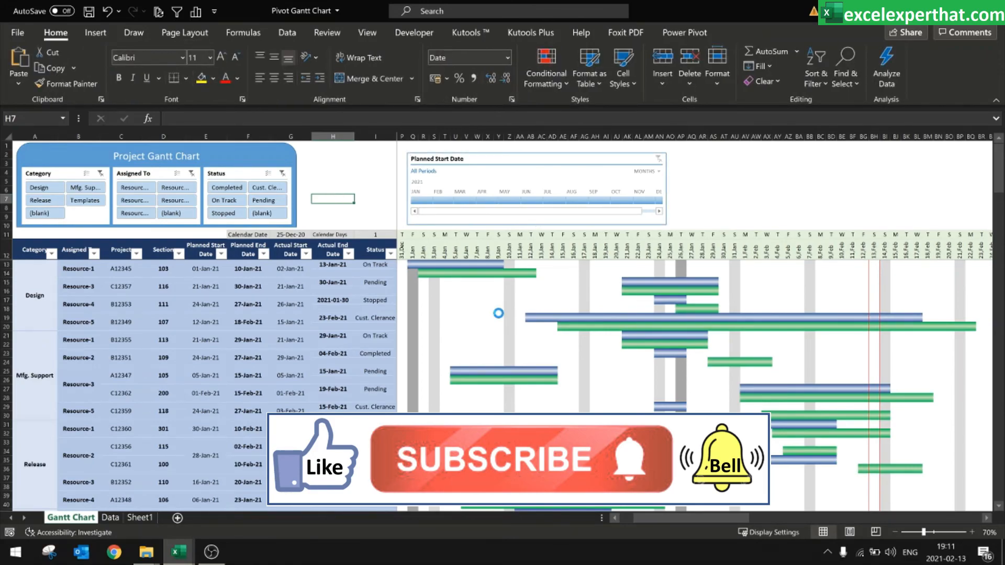